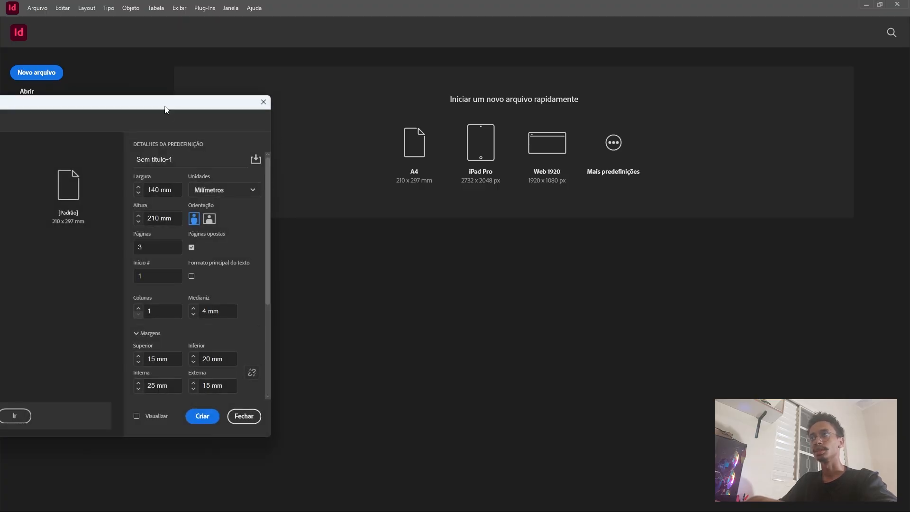
Review the new document's size, margin and bleed settings, and turn on the live preview of the page.
left_click_drag(165, 105, 164, 80)
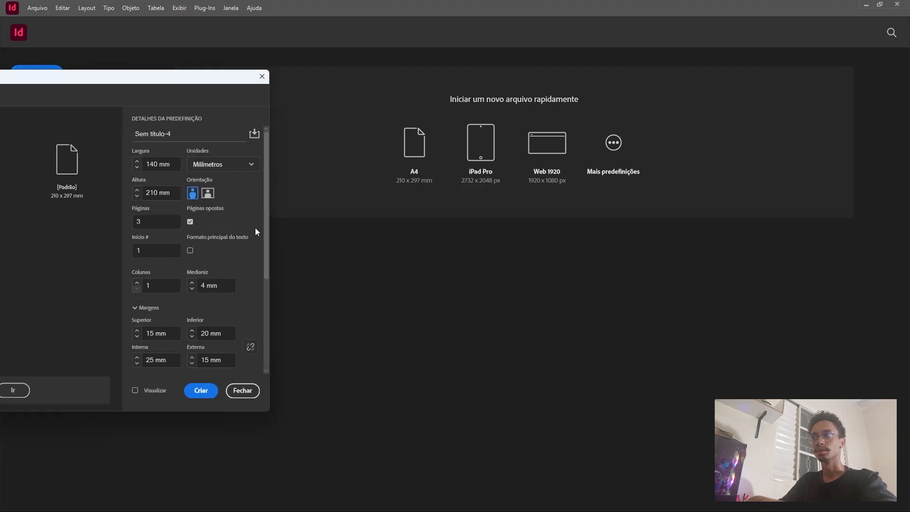
left_click_drag(266, 209, 255, 294)
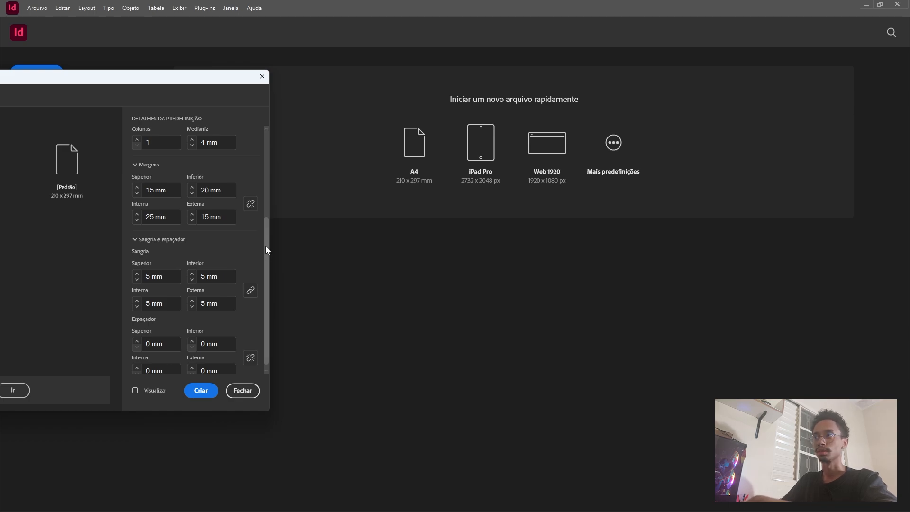
left_click_drag(265, 246, 276, 138)
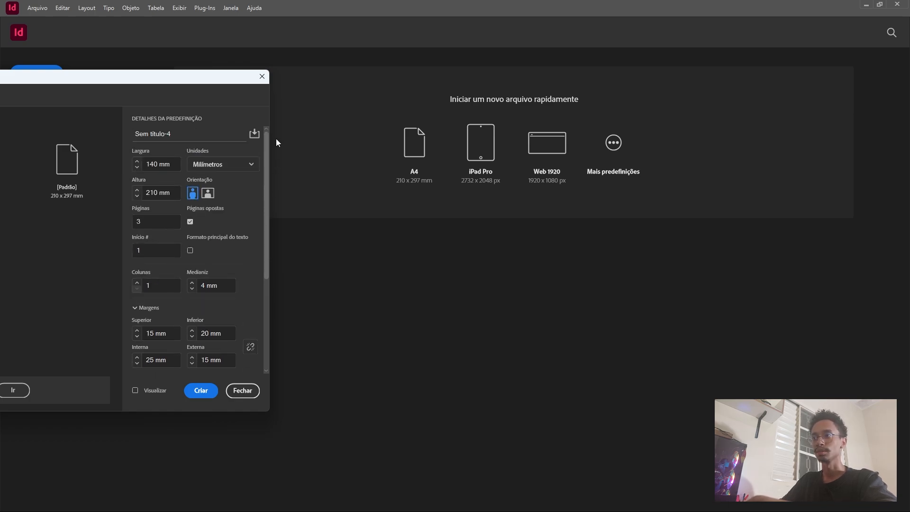
left_click(135, 392)
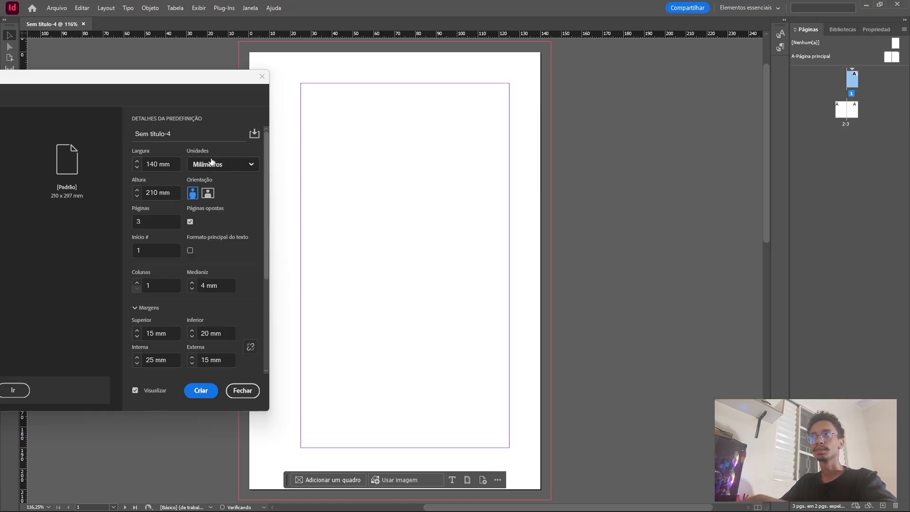
Preview the layout without facing pages and with two columns, restoring facing pages and a single column.
left_click(189, 221)
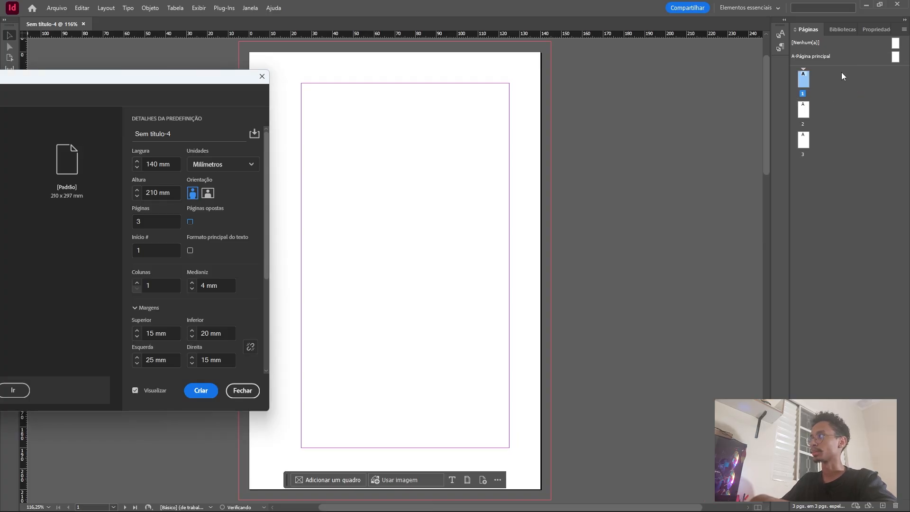
left_click(189, 222)
scroll(246, 232, "down", 2)
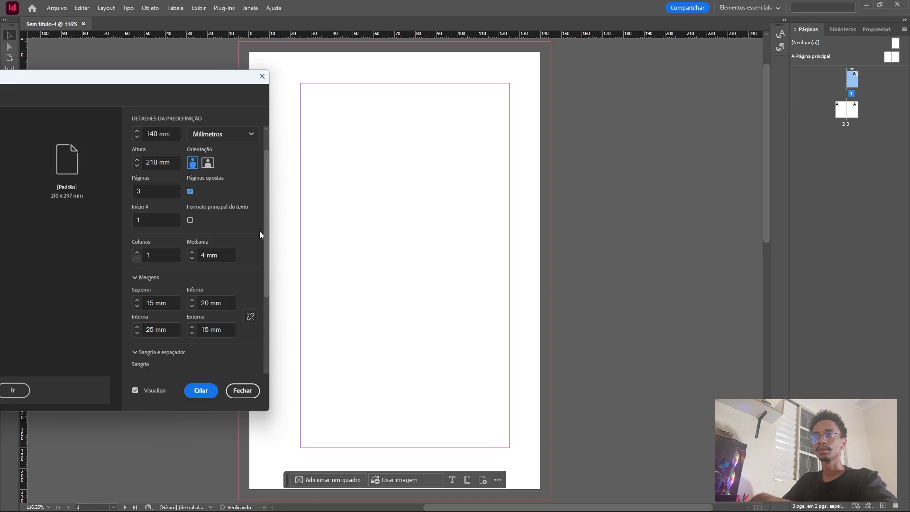
left_click(136, 252)
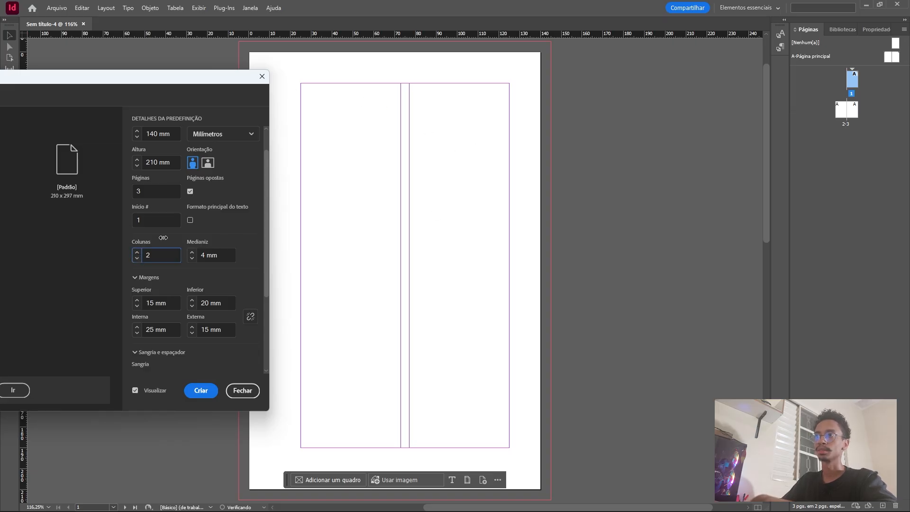
left_click(136, 258)
scroll(253, 265, "down", 3)
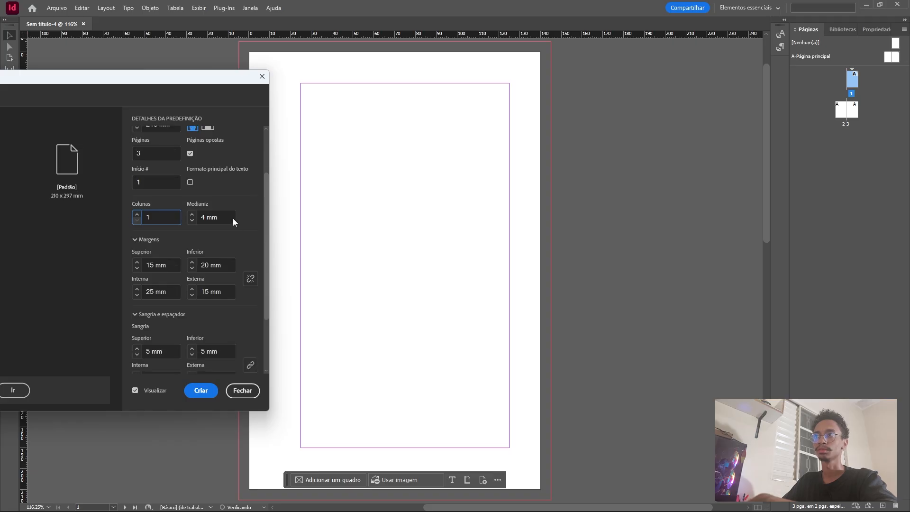
Set the column gutter to 5 mm while previewing two columns, and return the column count to 1.
scroll(233, 221, "down", 2)
left_click(136, 192)
left_click(192, 191)
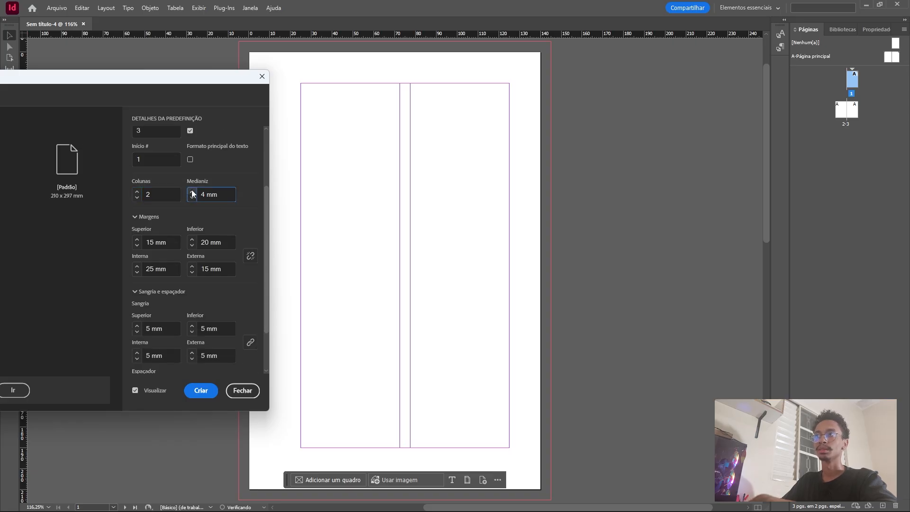
left_click(192, 192)
left_click(192, 191)
left_click(192, 198)
left_click(191, 198)
left_click(137, 198)
scroll(173, 221, "down", 2)
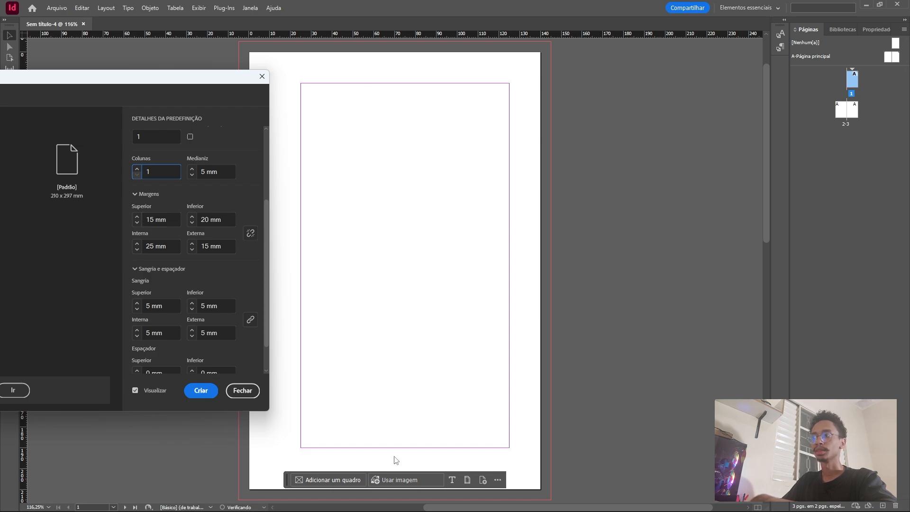
Set the inside margin to 15 mm.
double_click(154, 247)
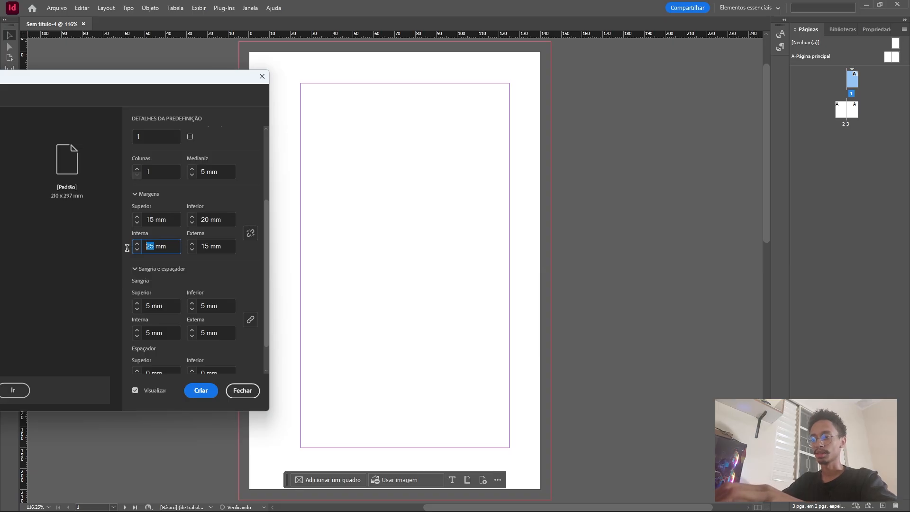
type("1")
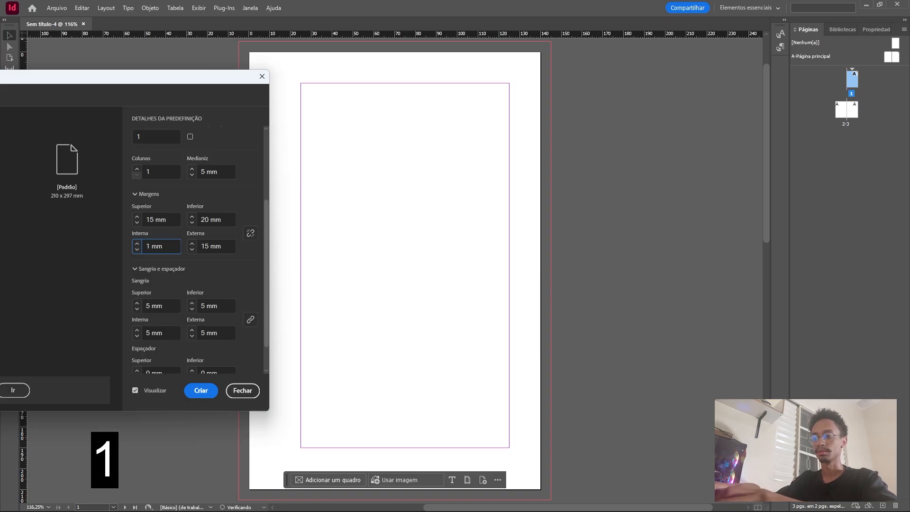
type("5")
left_click(218, 271)
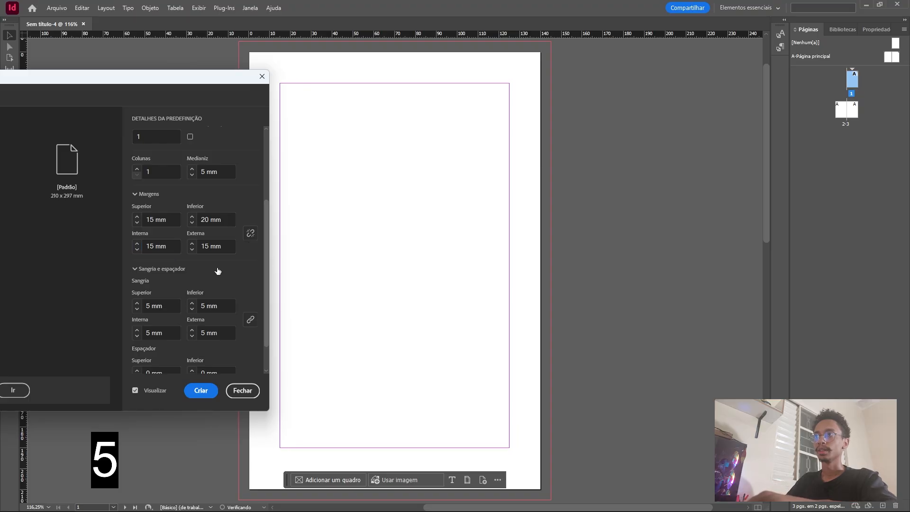
Enter an outside margin of 20 mm and create the document.
left_click_drag(204, 83, 141, 88)
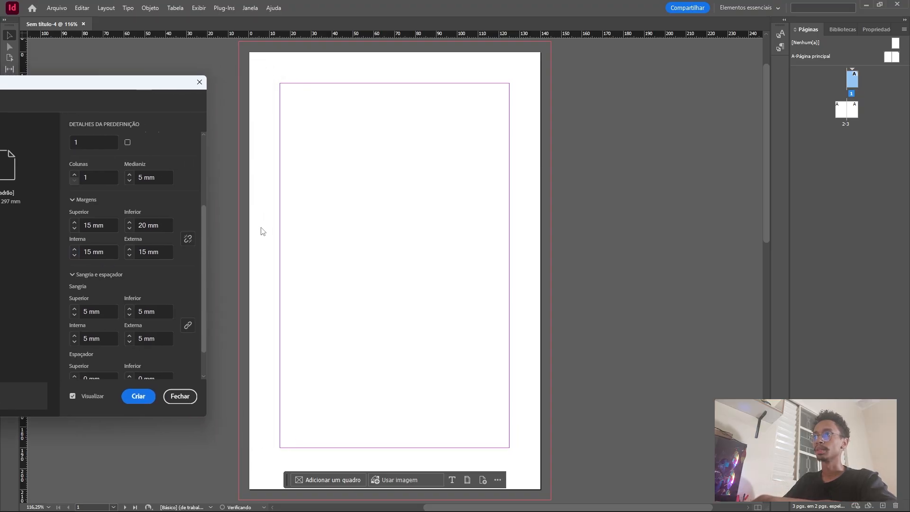
double_click(147, 252)
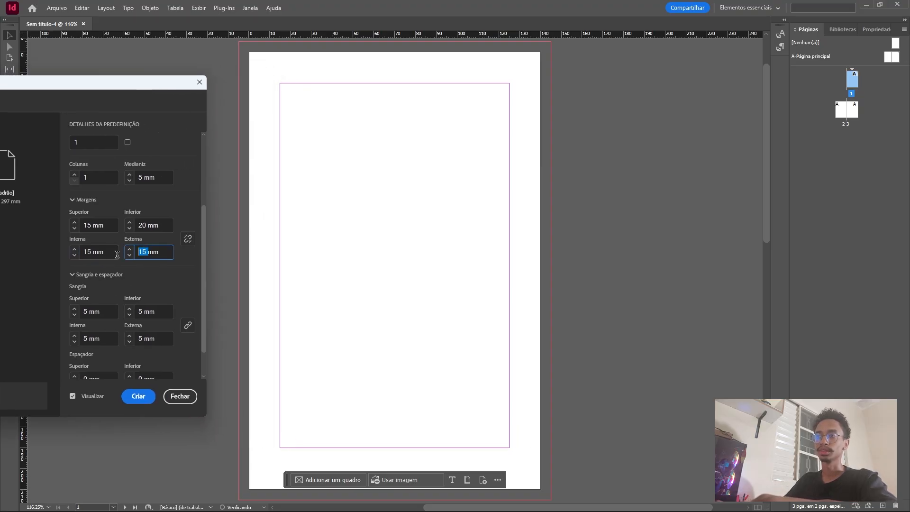
type("20")
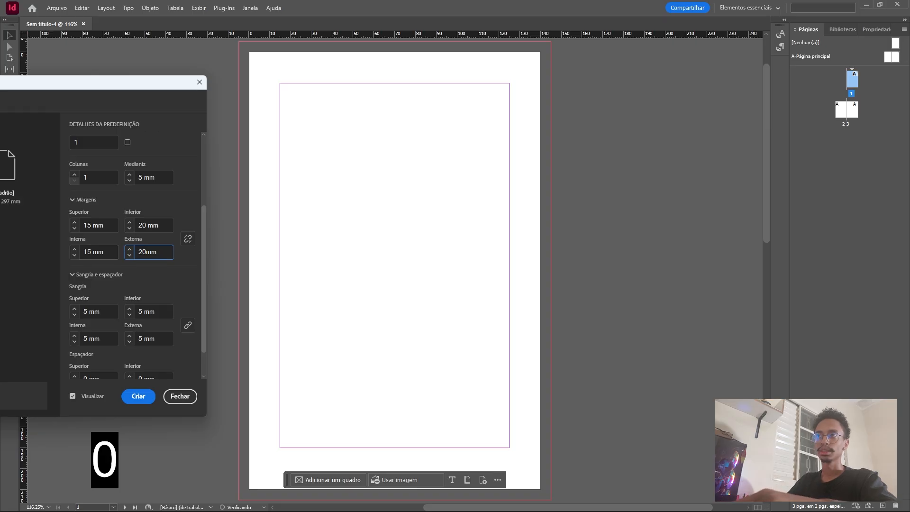
left_click(169, 290)
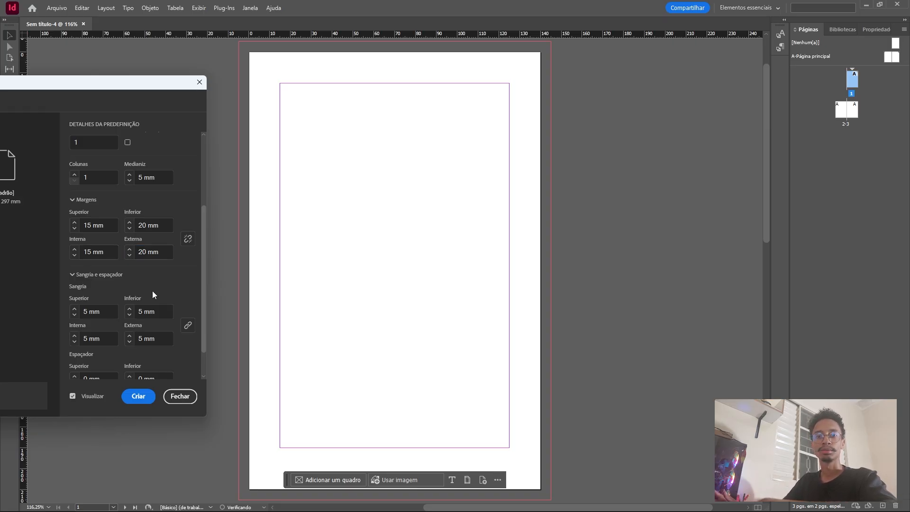
scroll(132, 286, "down", 2)
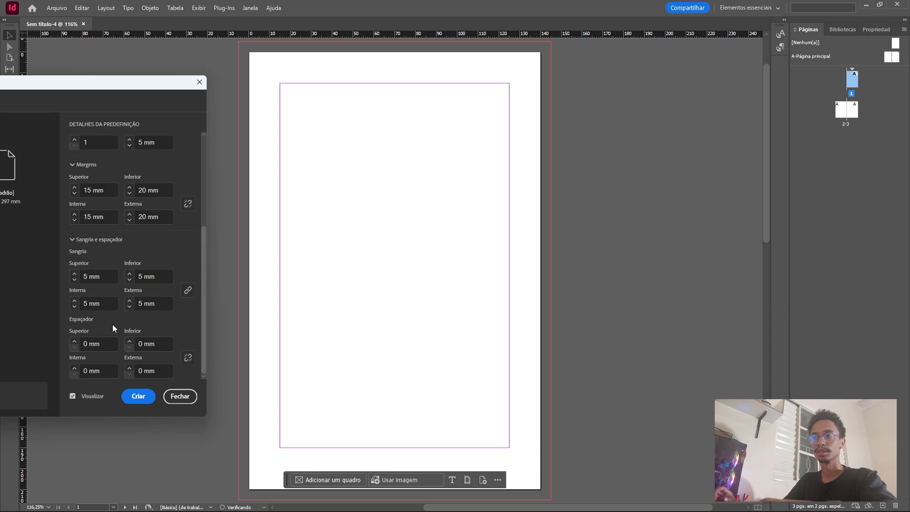
left_click(138, 396)
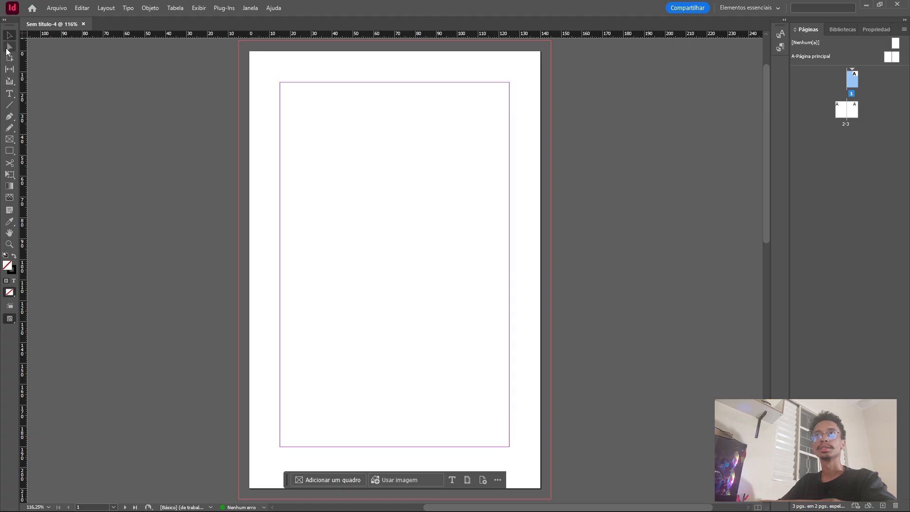
Expand the toolbox to two columns and draw a black-filled rectangle about 118 by 70 mm, extending past the page's right edge.
left_click(6, 20)
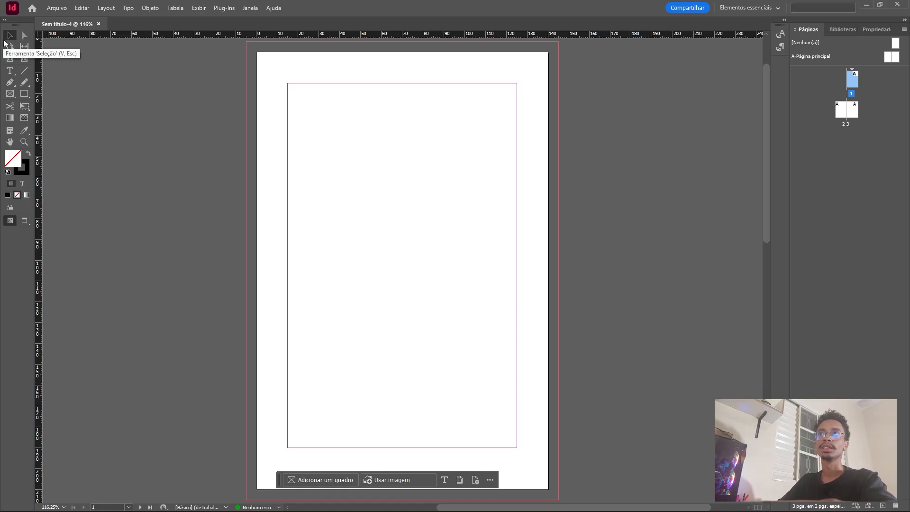
left_click(24, 36)
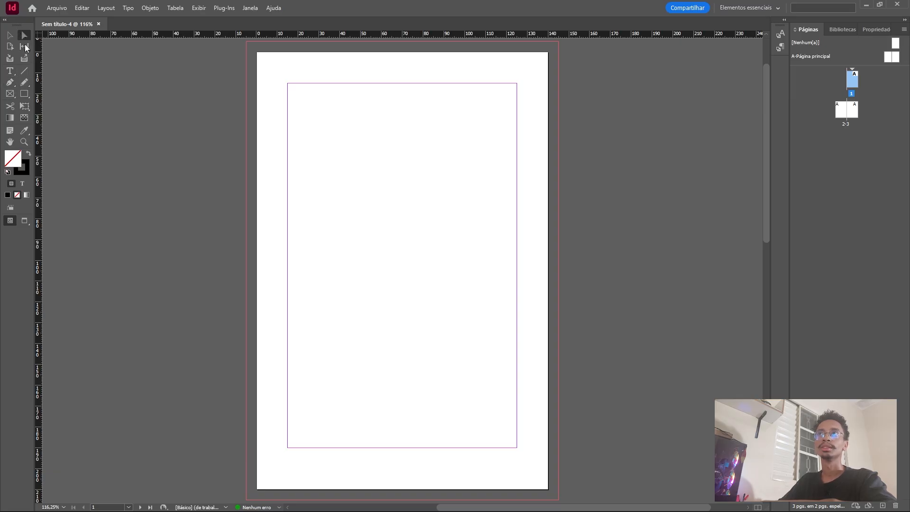
left_click(24, 93)
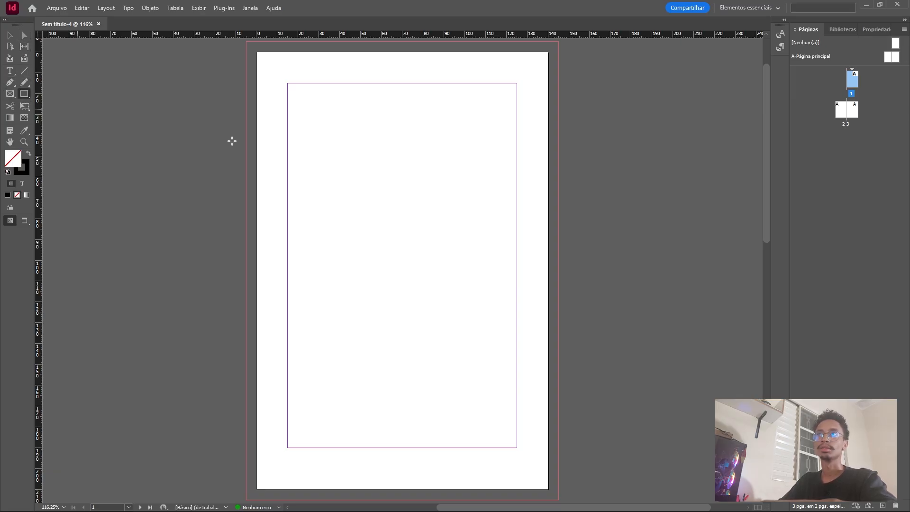
left_click_drag(316, 130, 562, 276)
left_click(28, 153)
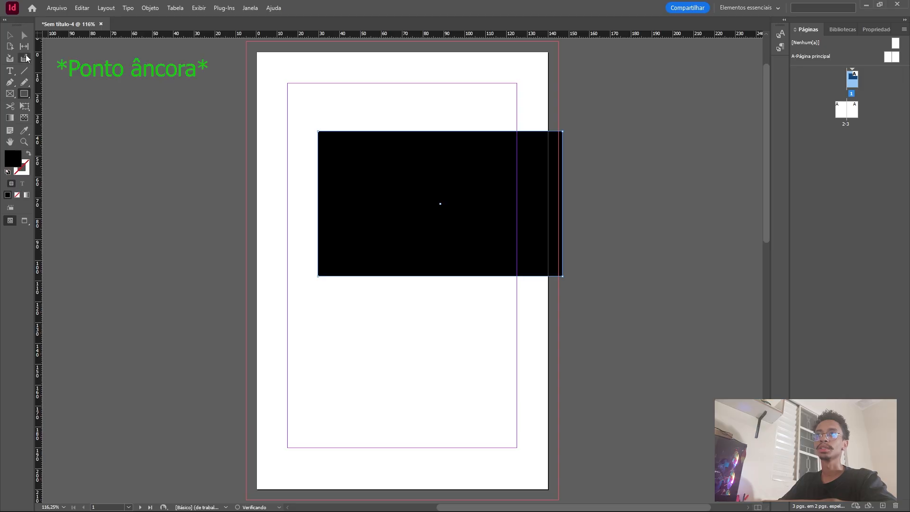
Examine the rectangle's anchor points and the page's handles, deselect everything, and display the document properties.
key("a")
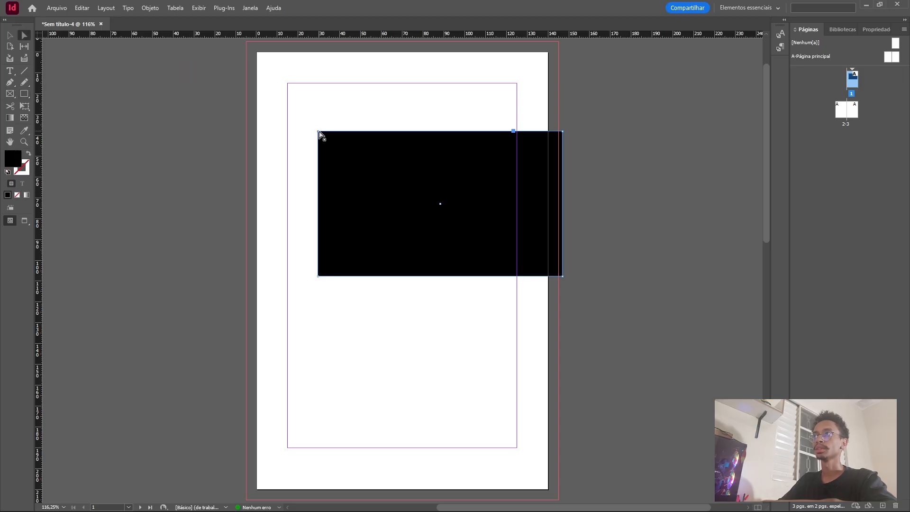
left_click(10, 47)
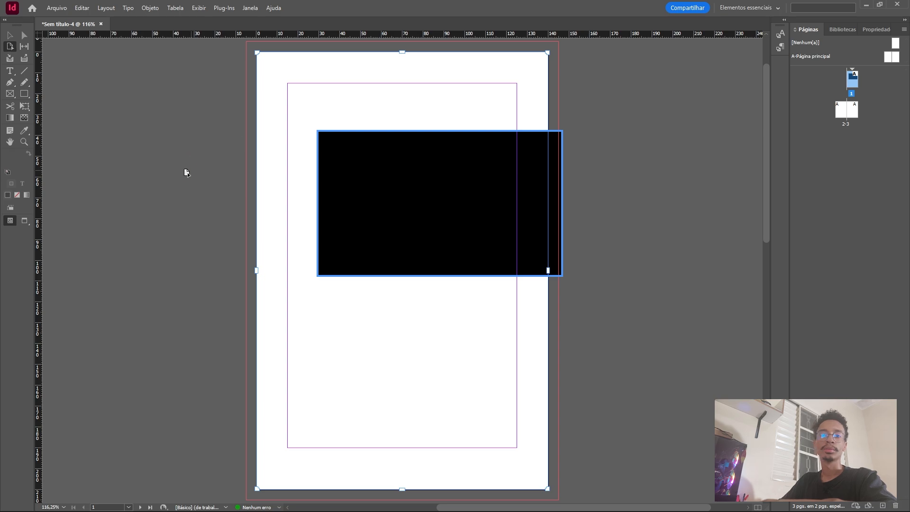
left_click(609, 145)
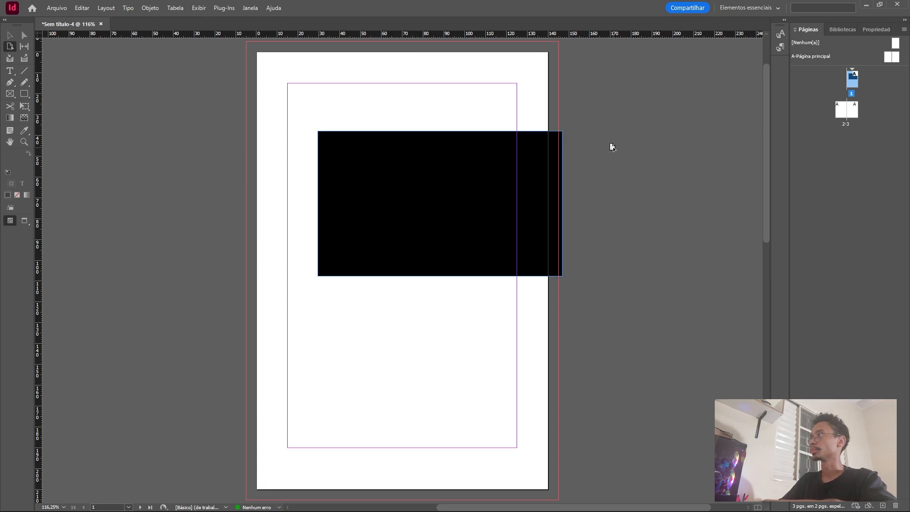
left_click(10, 36)
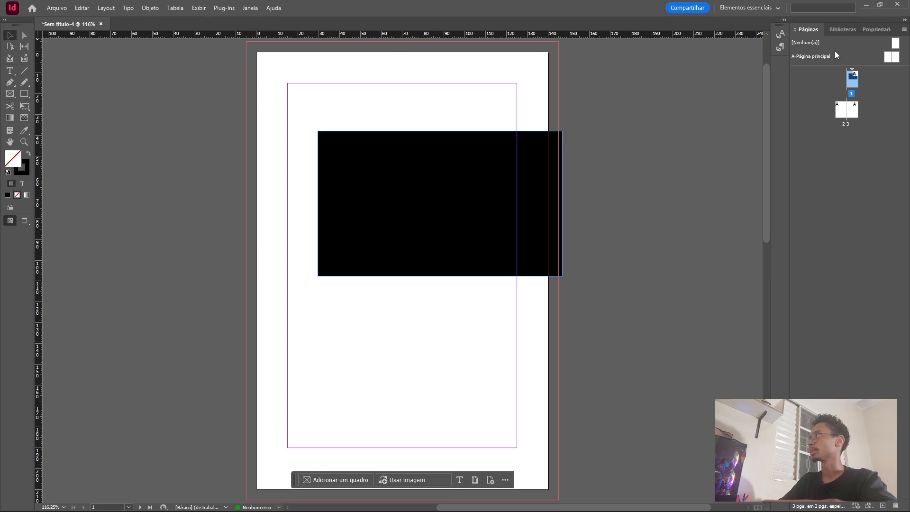
left_click(875, 31)
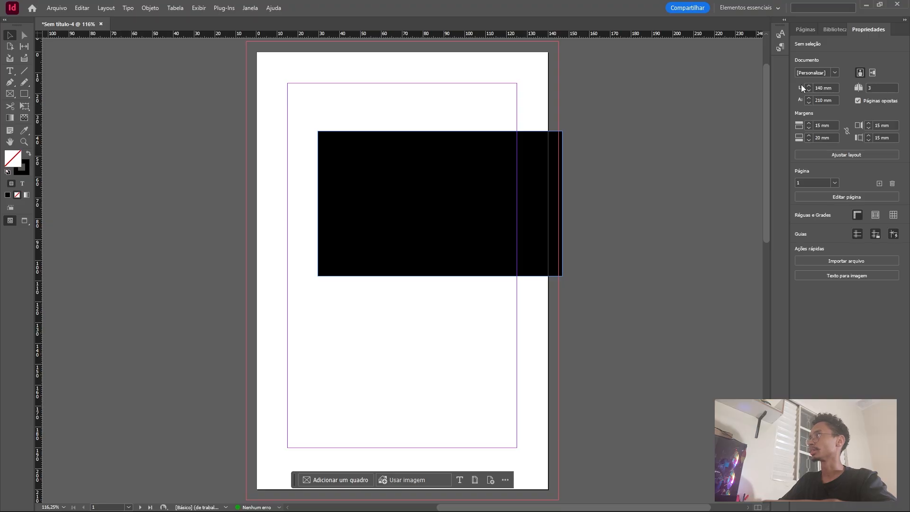
Collect the black rectangle with the Content Collector and place a copy of it below the original.
left_click(10, 57)
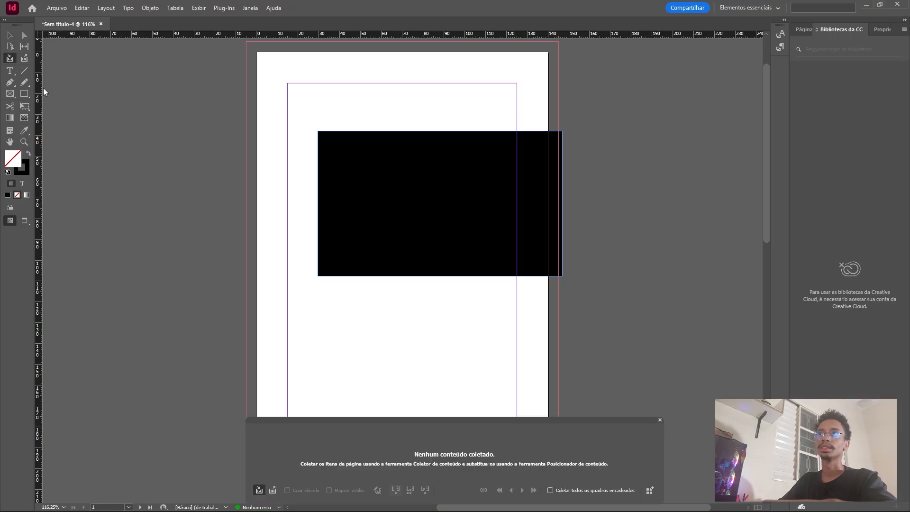
left_click(456, 201)
left_click(24, 58)
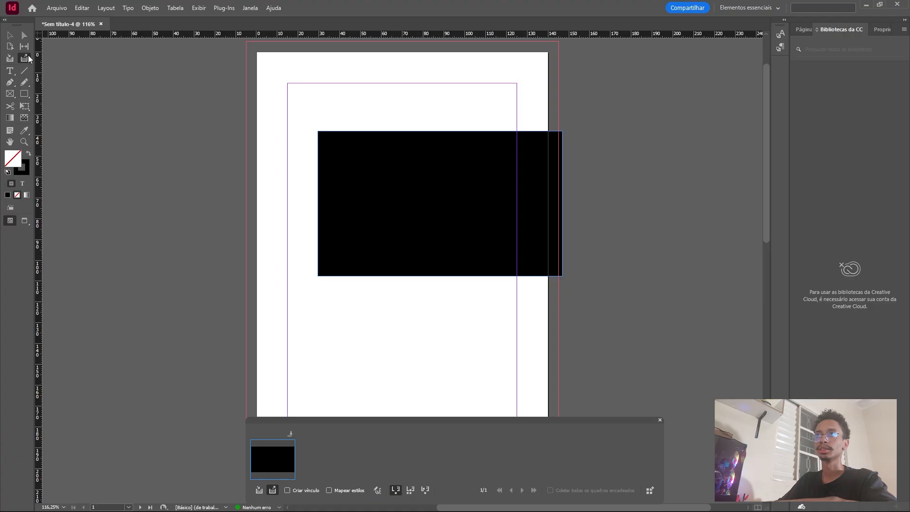
left_click(367, 342)
Draw an empty rectangle frame about 70 by 90 mm on the pasteboard against the page's left edge.
left_click(17, 72)
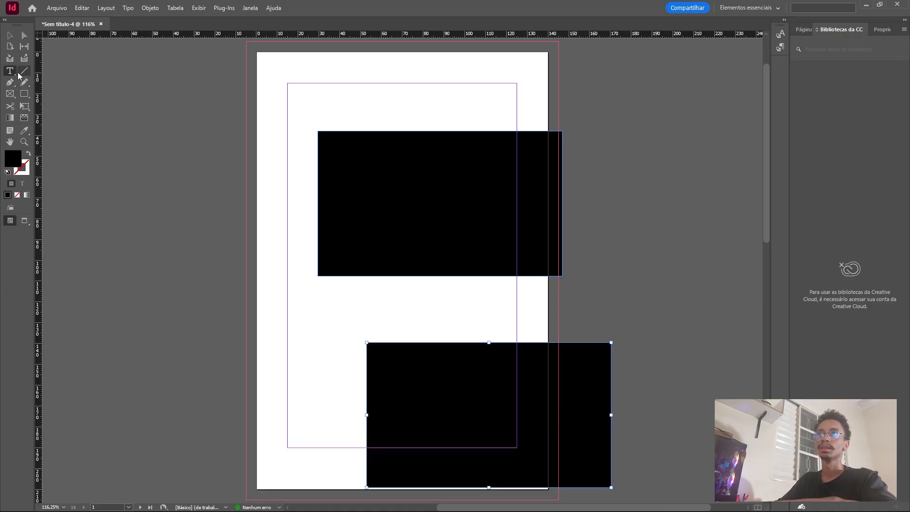
left_click(24, 71)
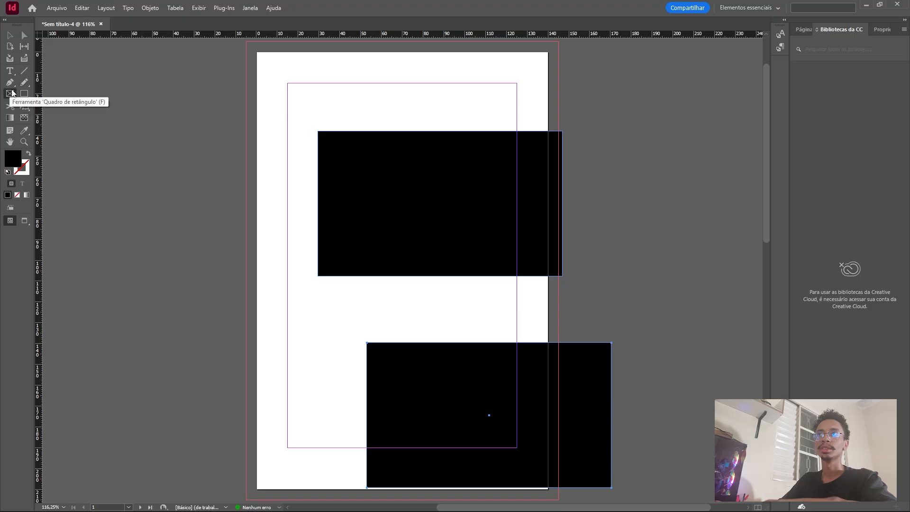
left_click(11, 94)
left_click_drag(110, 96, 249, 284)
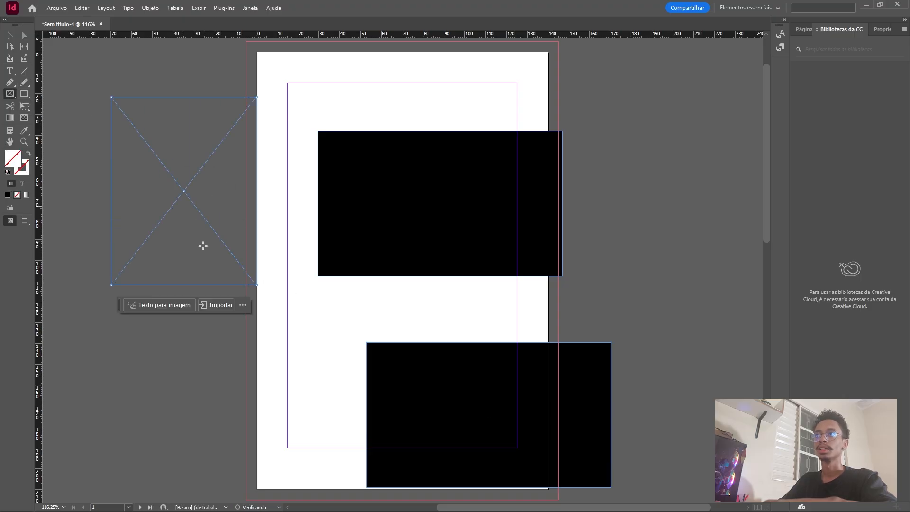
left_click(219, 306)
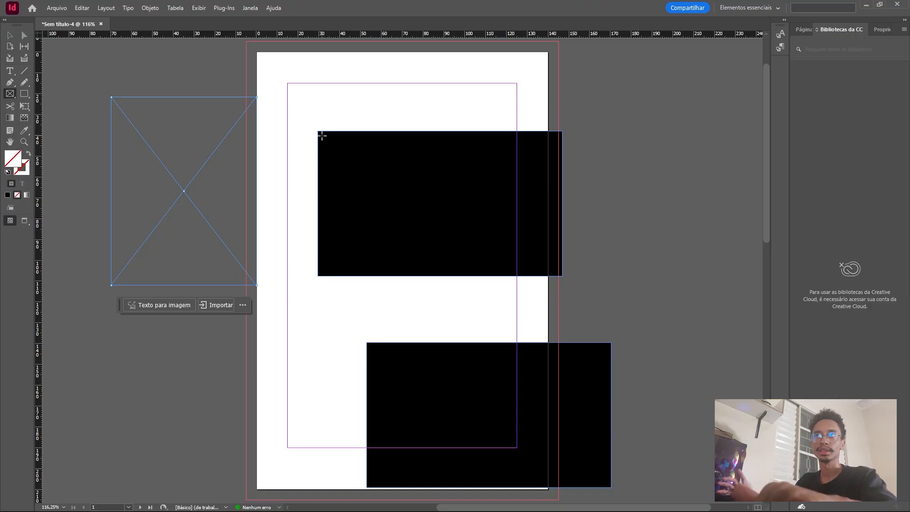
Narrow the upper black rectangle to about 97 mm by moving its left edge inward.
left_click(25, 93)
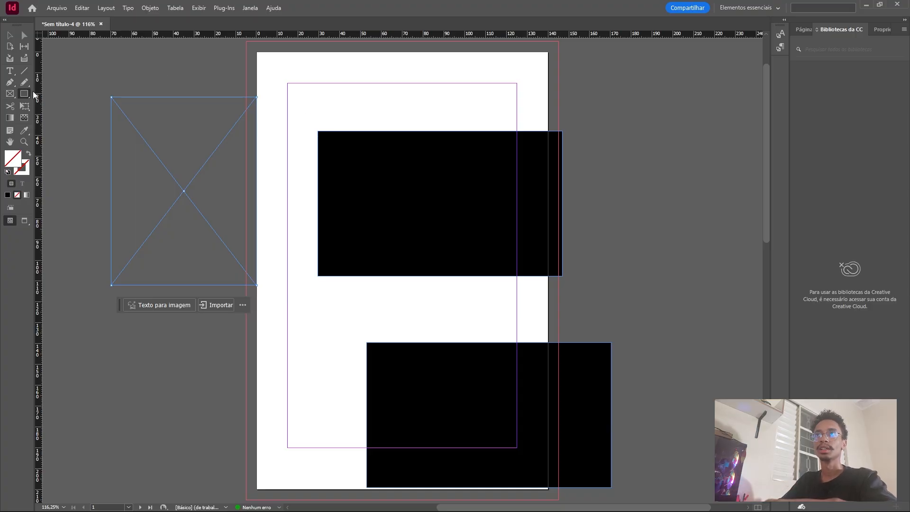
left_click(10, 106)
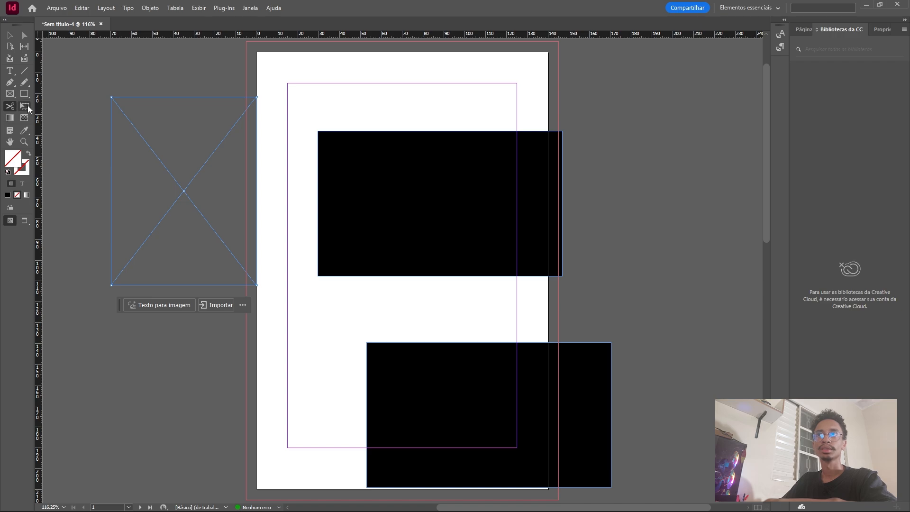
left_click(26, 108)
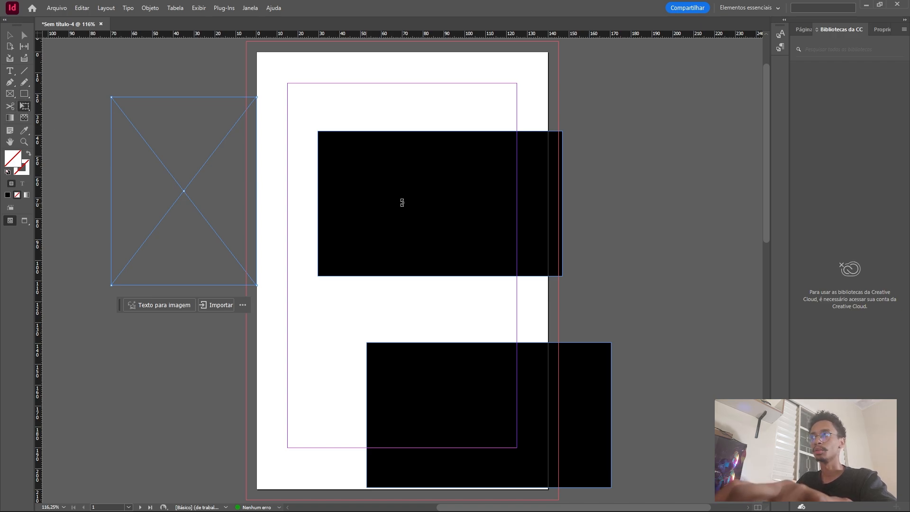
key("v")
left_click(362, 187)
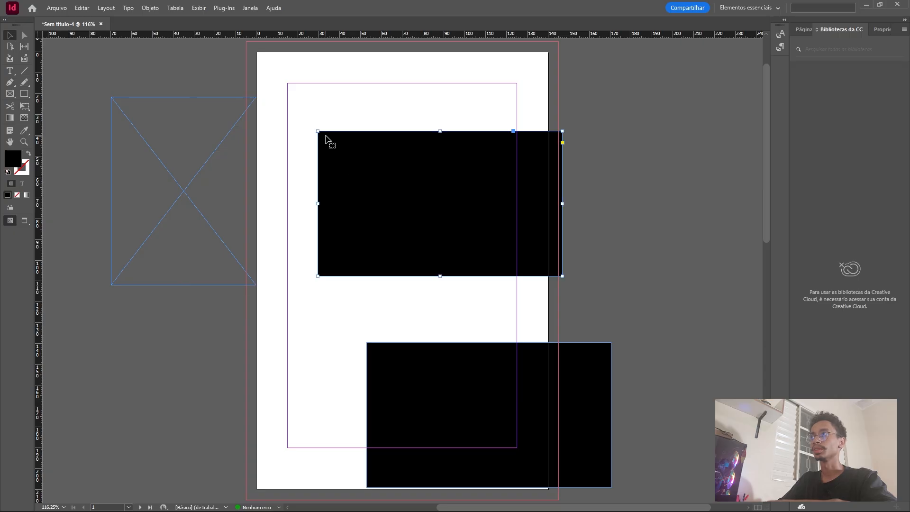
left_click_drag(318, 132, 361, 131)
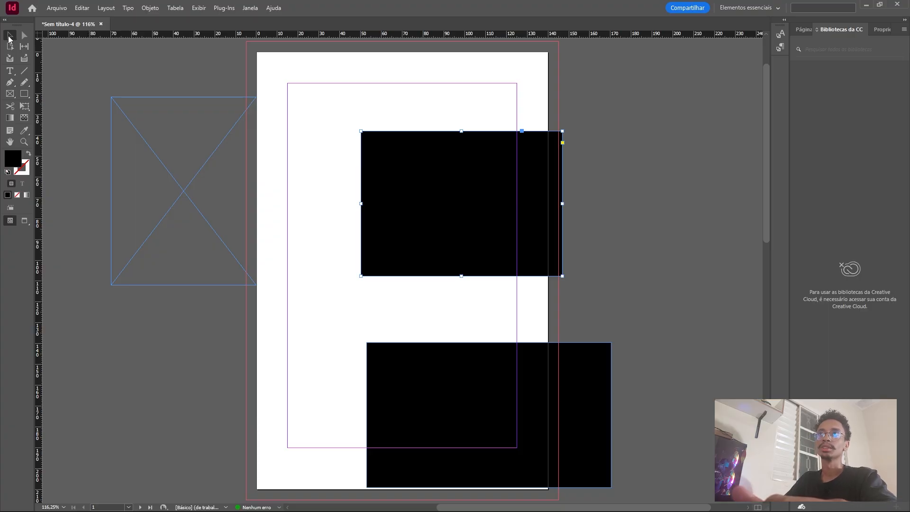
Fade the upper black rectangle horizontally with a gradient feather and move it mostly onto the pasteboard past the page's right edge.
left_click(24, 106)
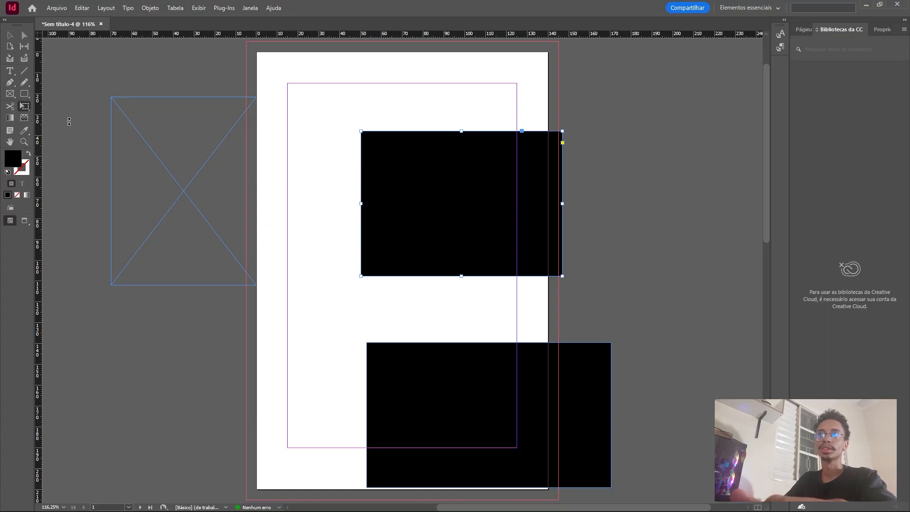
left_click(25, 117)
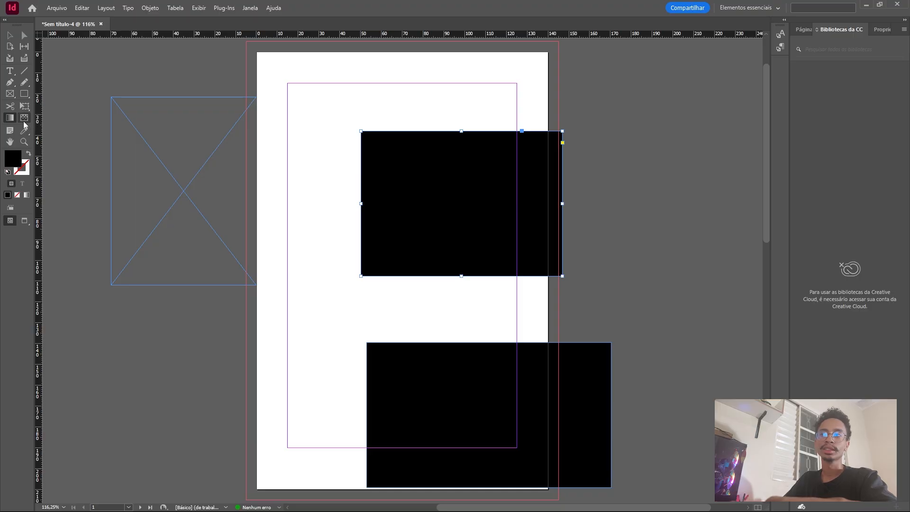
left_click_drag(319, 194, 643, 188)
left_click(10, 35)
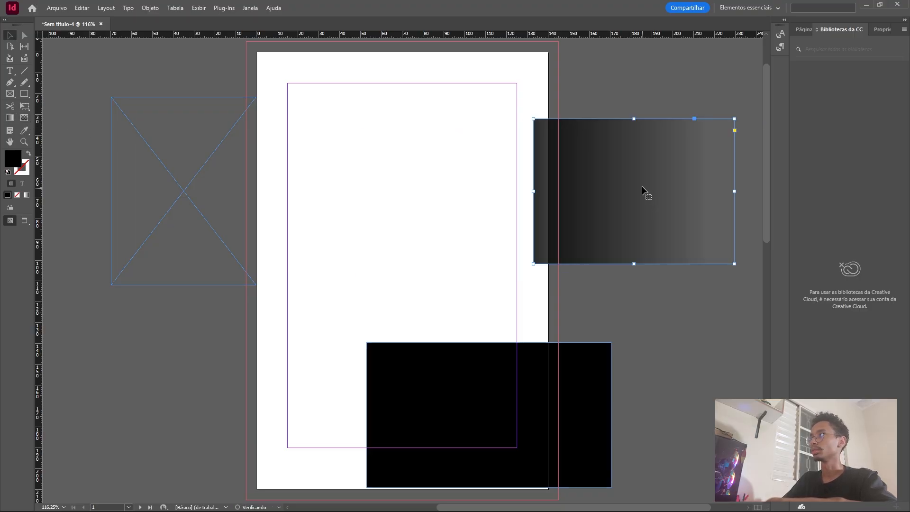
View the page in the Visualizar, Sangria and Apresentação screen modes and return to the normal view.
left_click(9, 131)
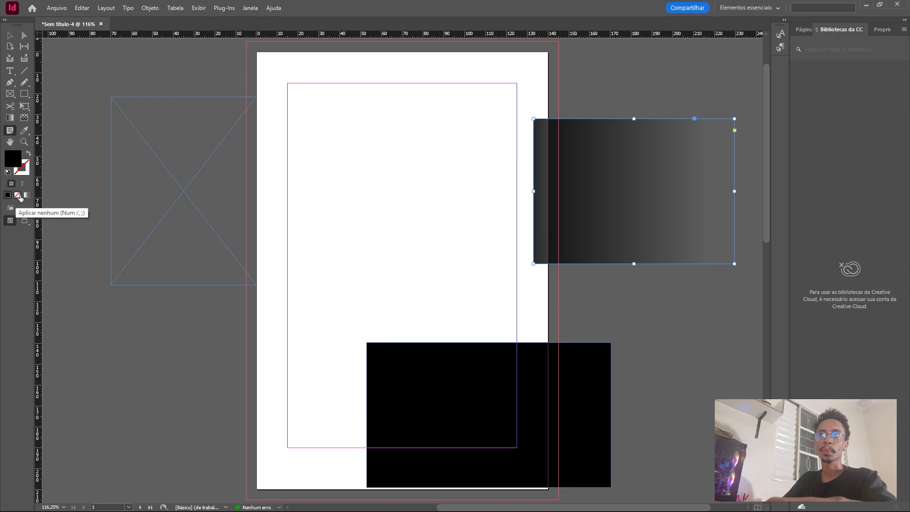
left_click(25, 223)
right_click(25, 222)
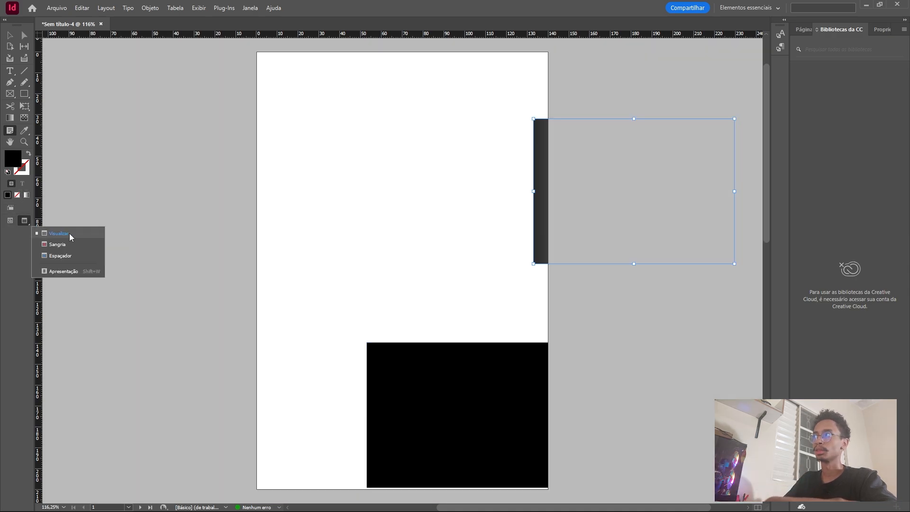
left_click(70, 234)
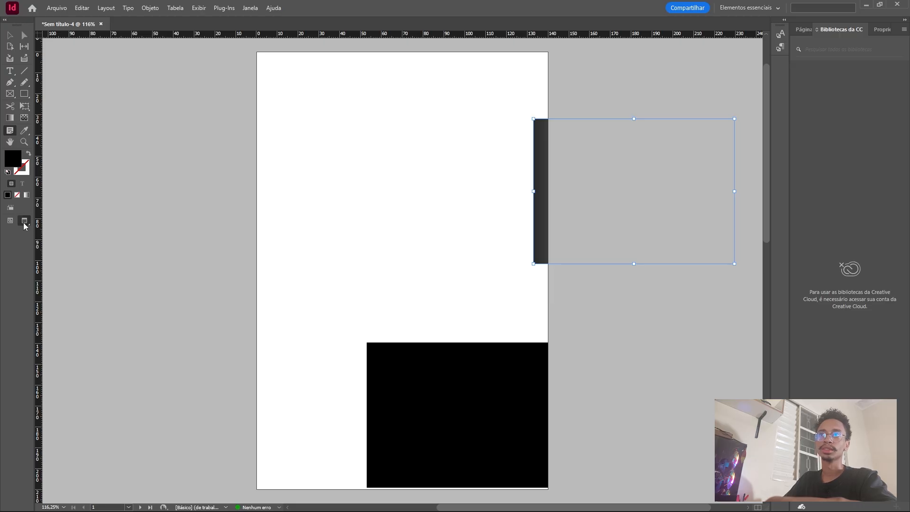
right_click(24, 222)
left_click(52, 243)
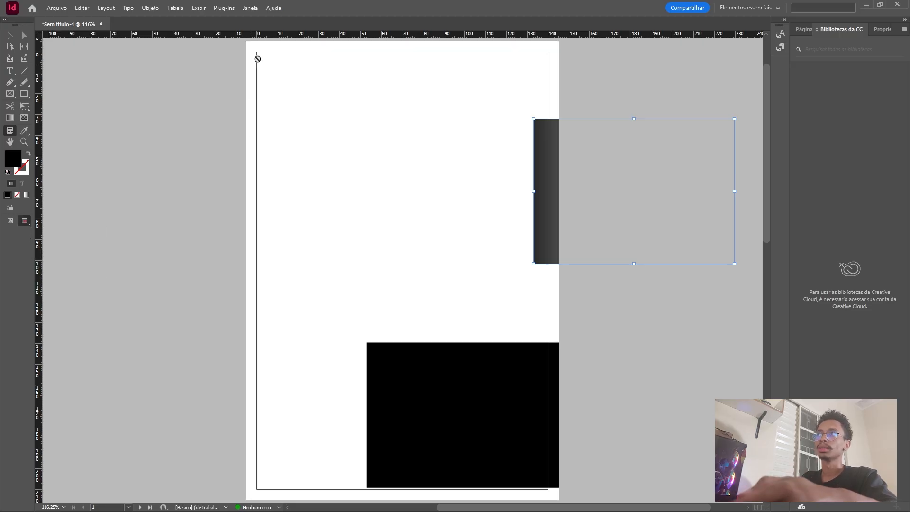
right_click(23, 228)
left_click(52, 270)
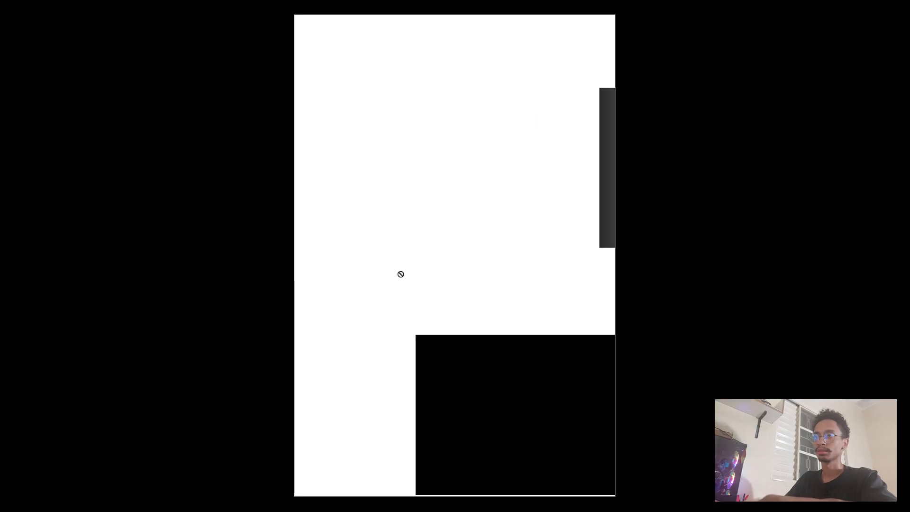
key("Escape")
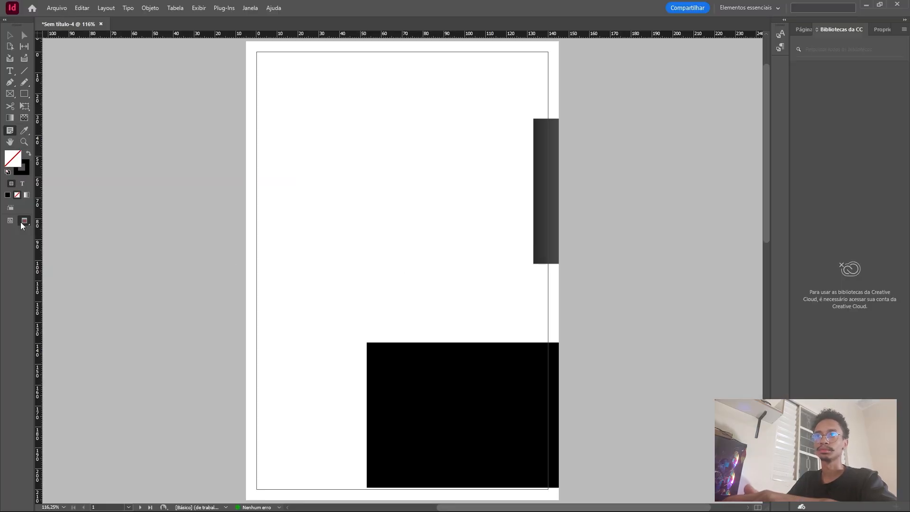
left_click(8, 219)
Check the document properties and page thumbnails, and view the spread of pages 2-3 at 50% zoom.
key("F12")
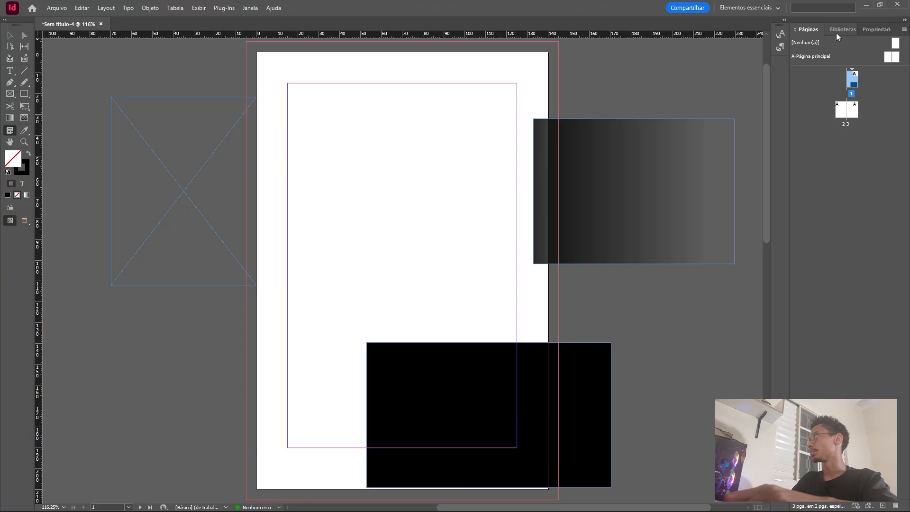
left_click(864, 30)
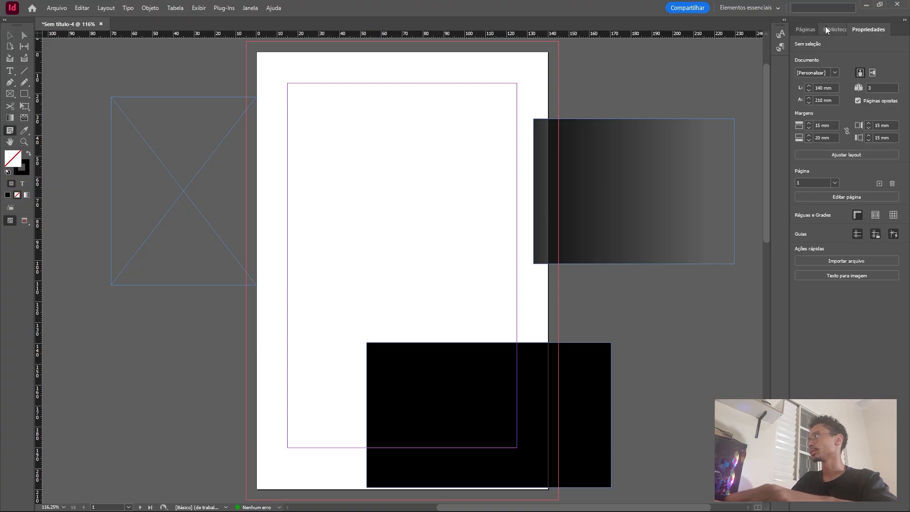
left_click(800, 30)
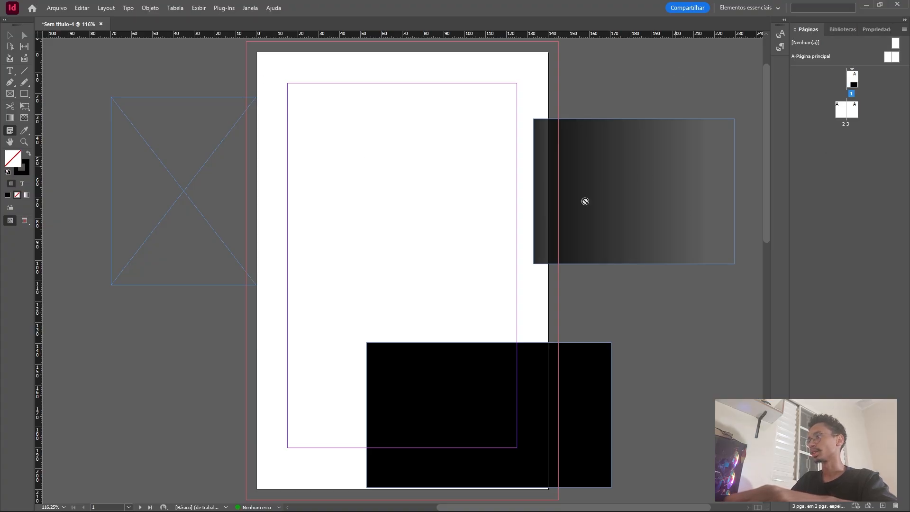
scroll(518, 221, "down", 15)
scroll(288, 260, "right", 3)
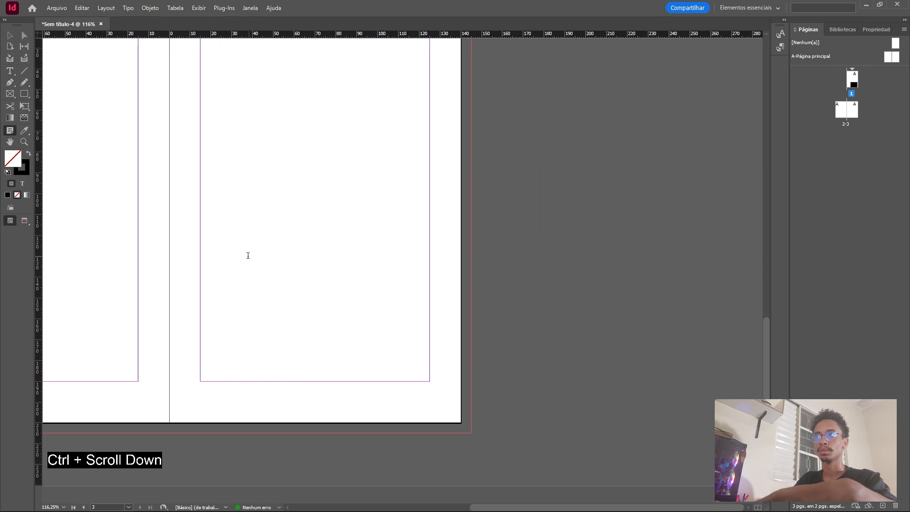
scroll(248, 255, "up", 5)
scroll(358, 315, "down", 4)
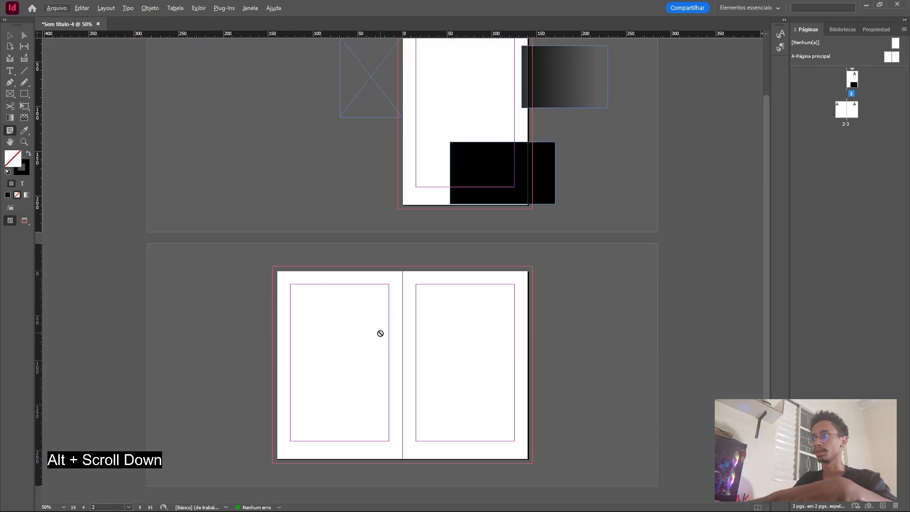
Examine the options for inserting pages without adding any, and display the document properties.
right_click(849, 136)
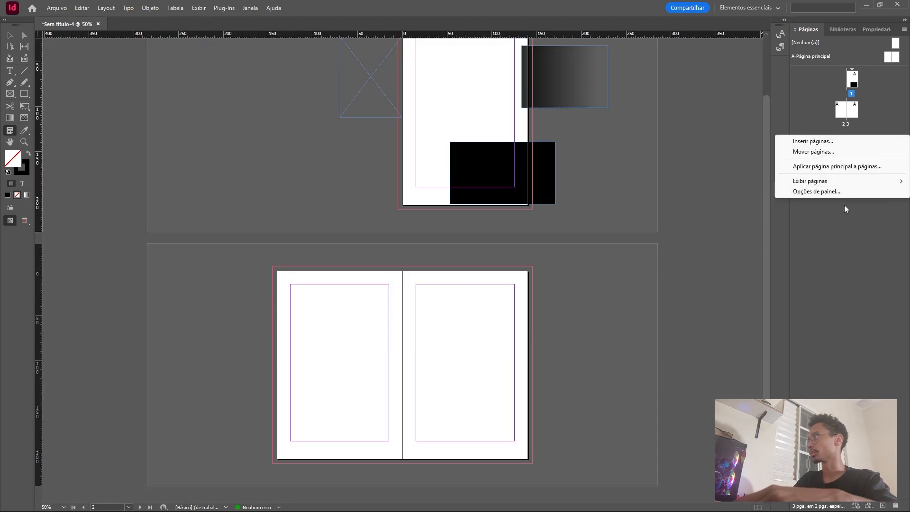
left_click(827, 142)
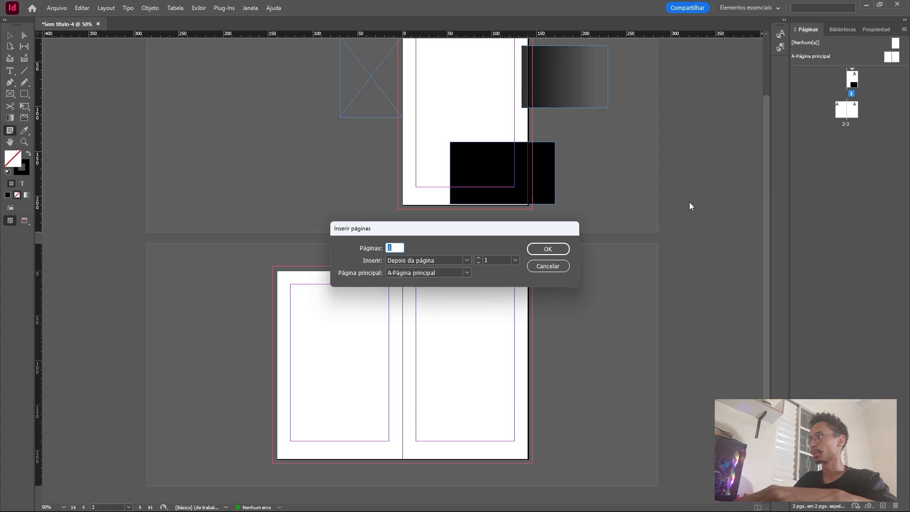
left_click(529, 264)
right_click(815, 149)
left_click(815, 154)
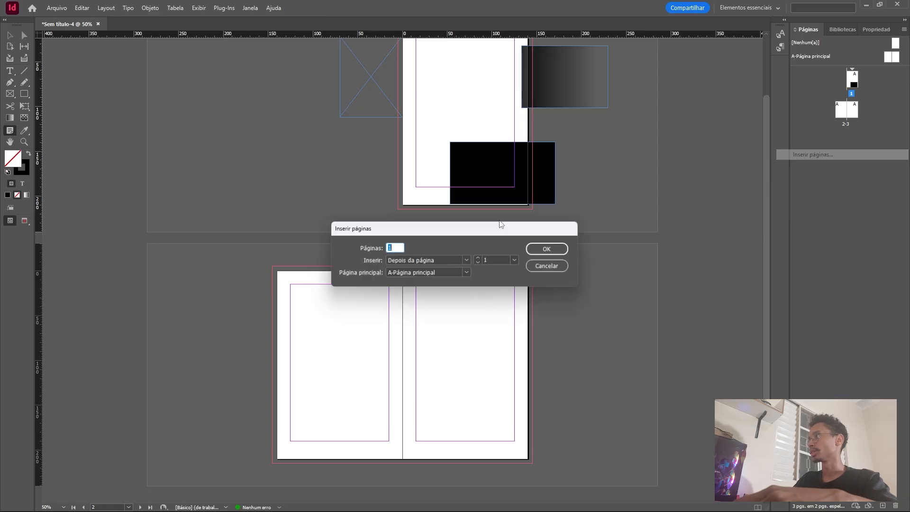
left_click(435, 259)
left_click(441, 260)
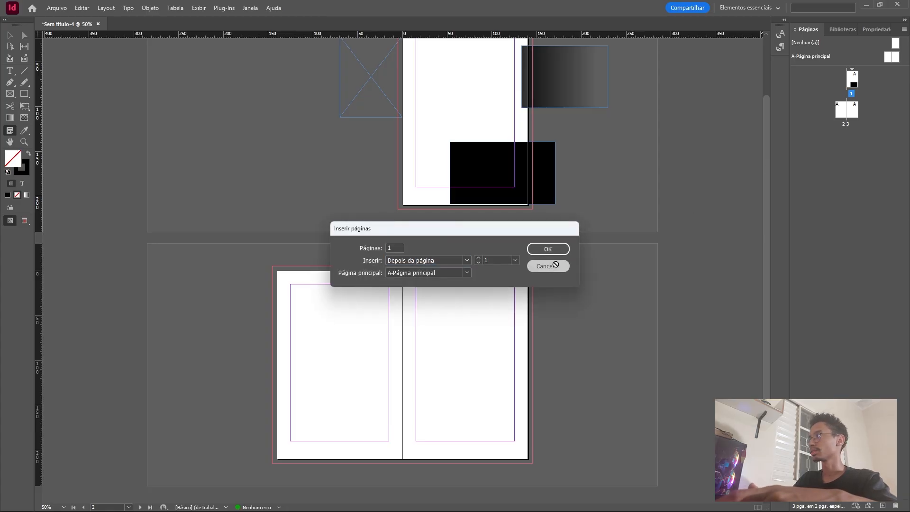
left_click(548, 266)
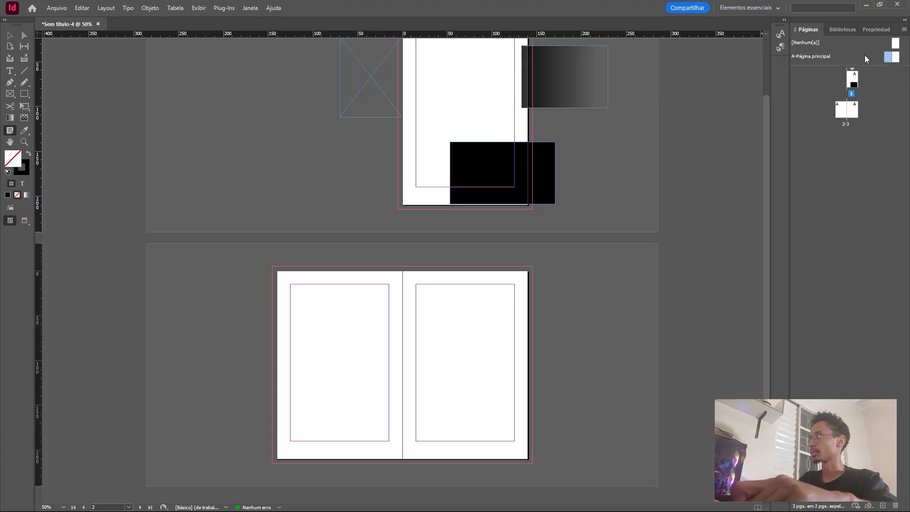
left_click(871, 30)
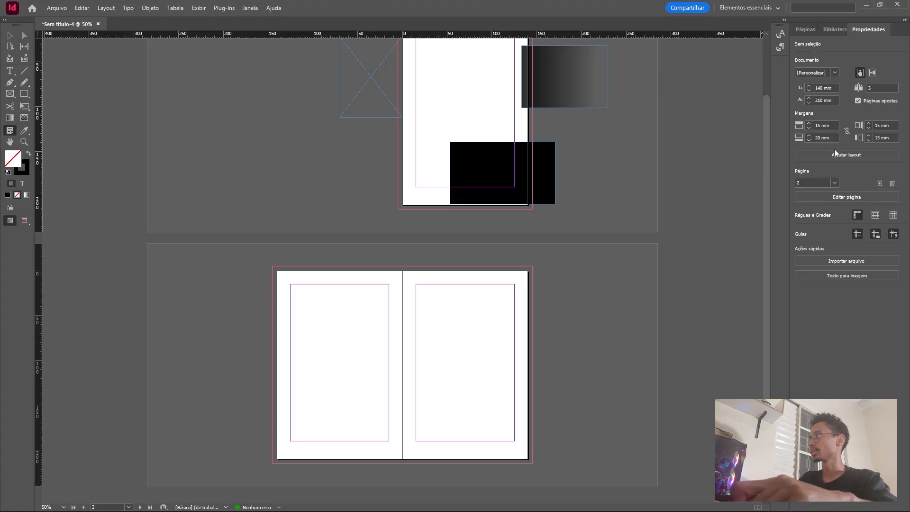
left_click(149, 9)
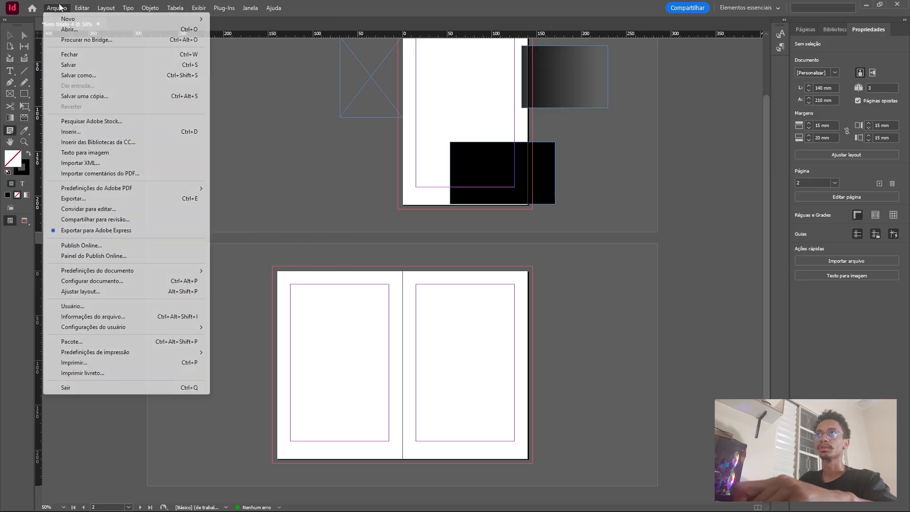
mouse_move(116, 10)
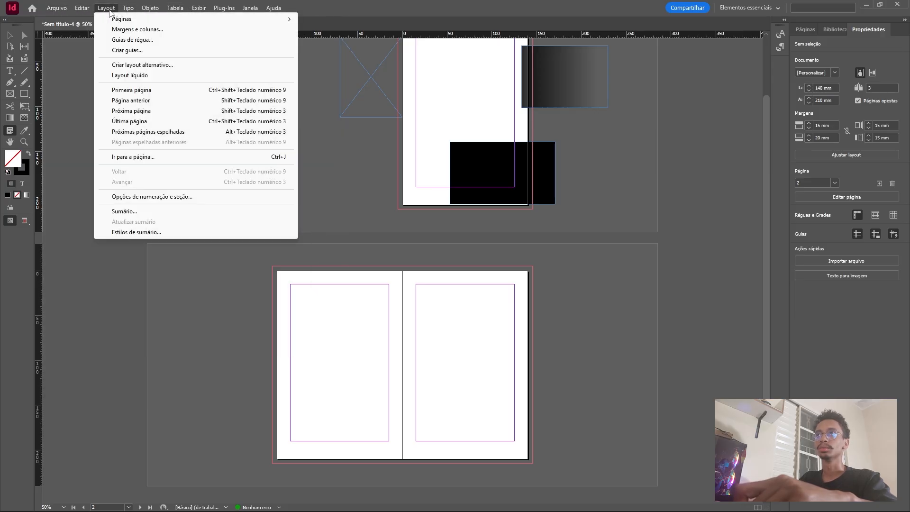
left_click(152, 8)
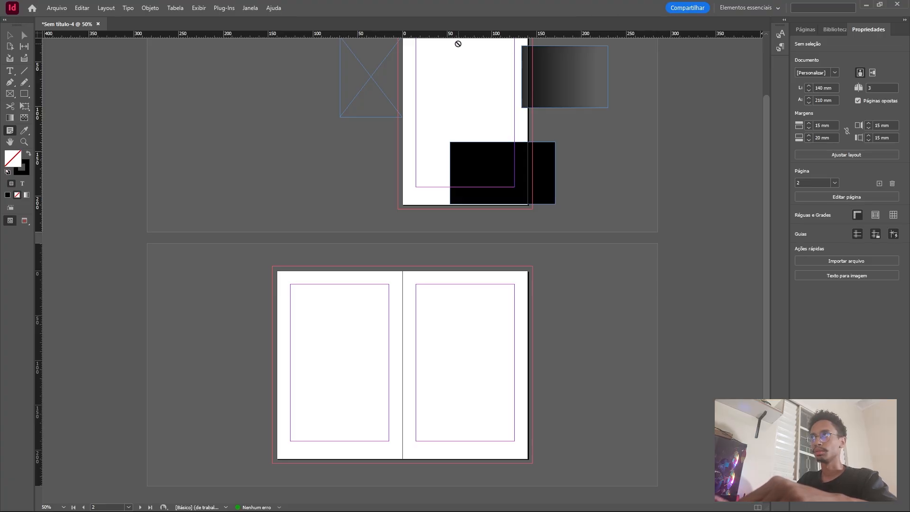
left_click(218, 8)
mouse_move(90, 6)
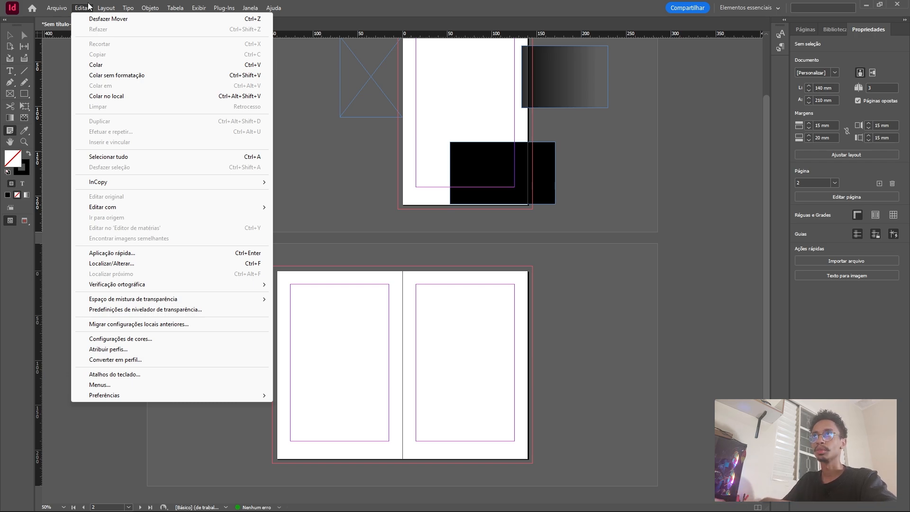
Switch to the Clássicos essenciais workspace and view the paragraph formatting controls before returning to the character controls.
left_click(755, 8)
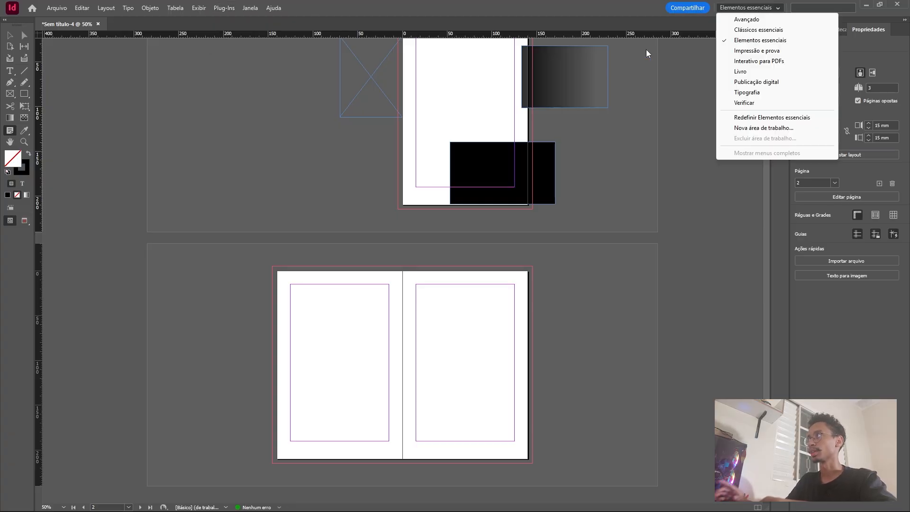
left_click(764, 31)
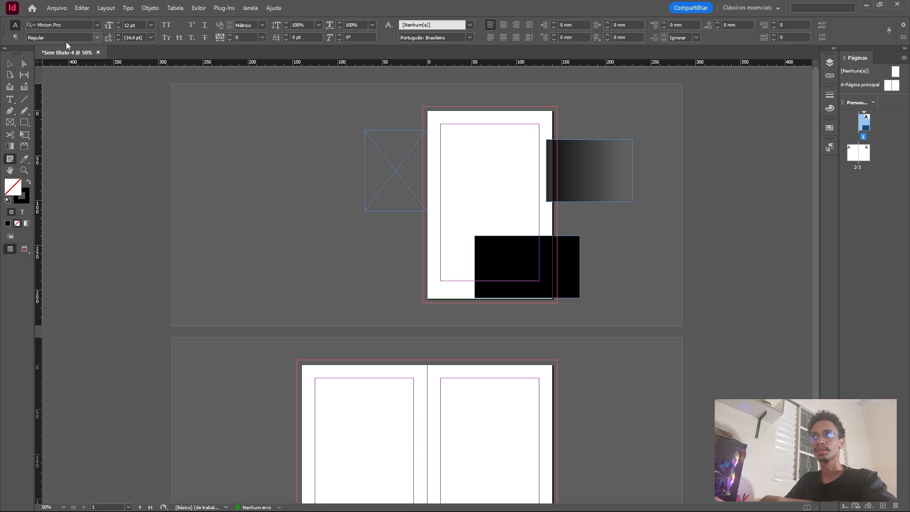
left_click(19, 39)
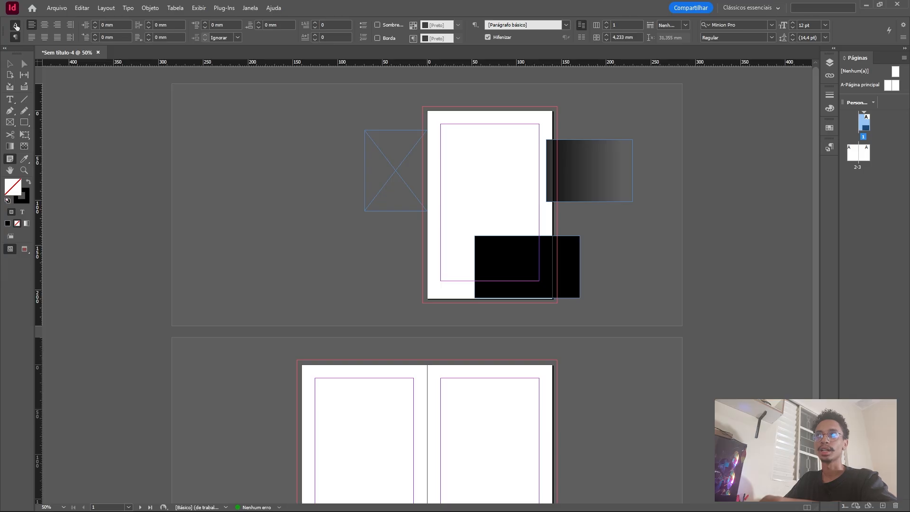
left_click(17, 26)
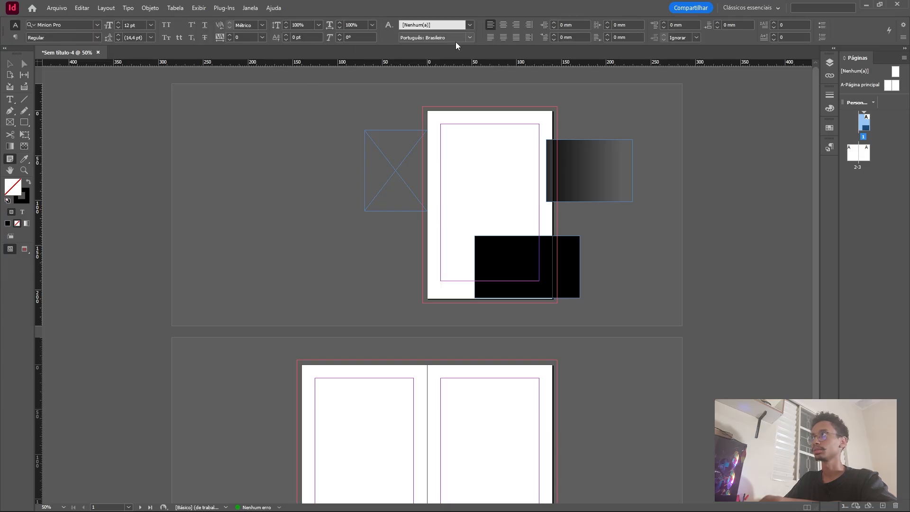
Display the document's layers and widen the dock that holds the page thumbnails.
left_click(832, 65)
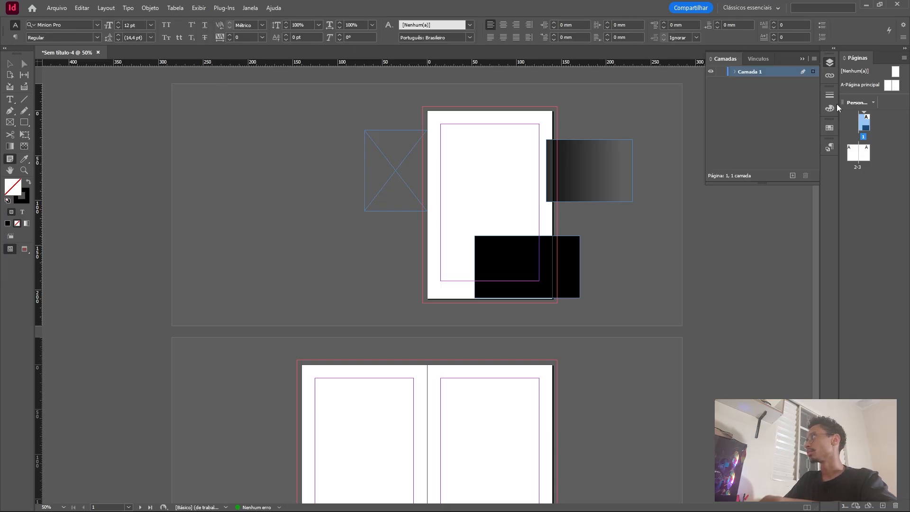
left_click_drag(838, 104, 755, 102)
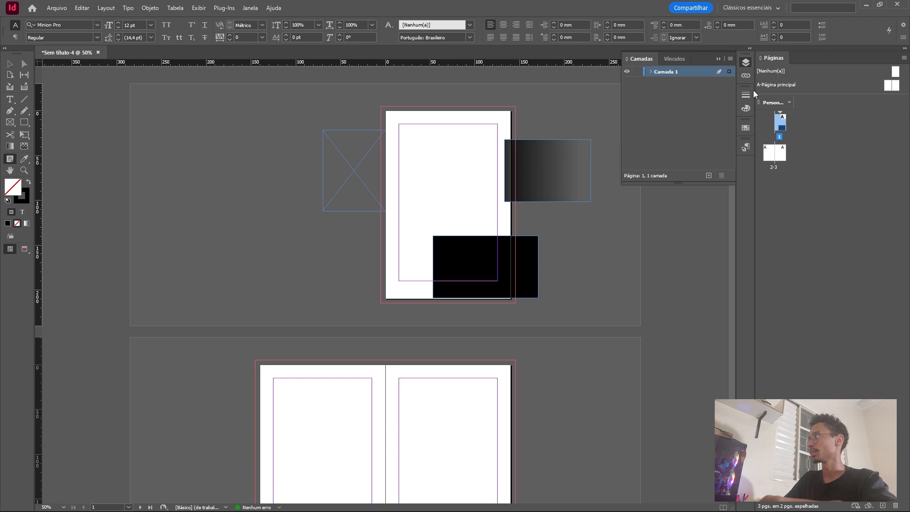
Narrow the page-thumbnail dock and look through the links, stroke, colour, swatches and paragraph styles panels before collapsing them.
left_click_drag(751, 85, 824, 85)
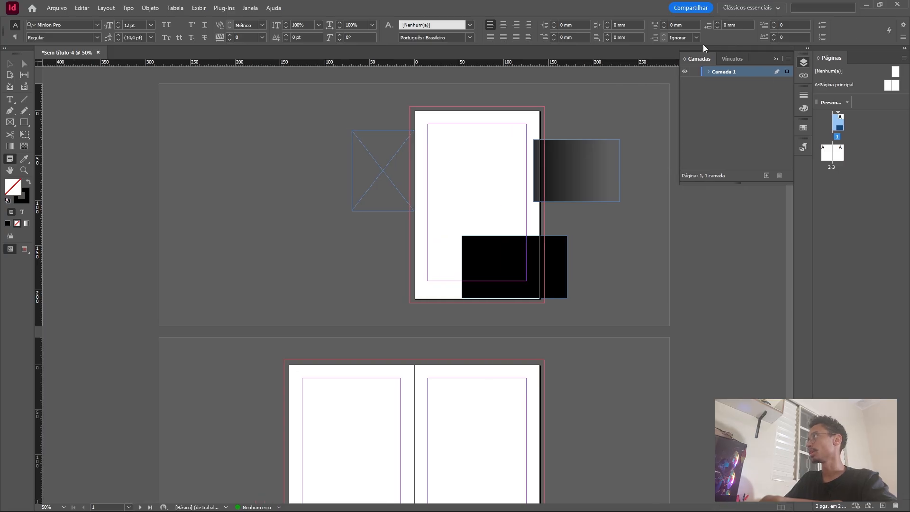
left_click(732, 59)
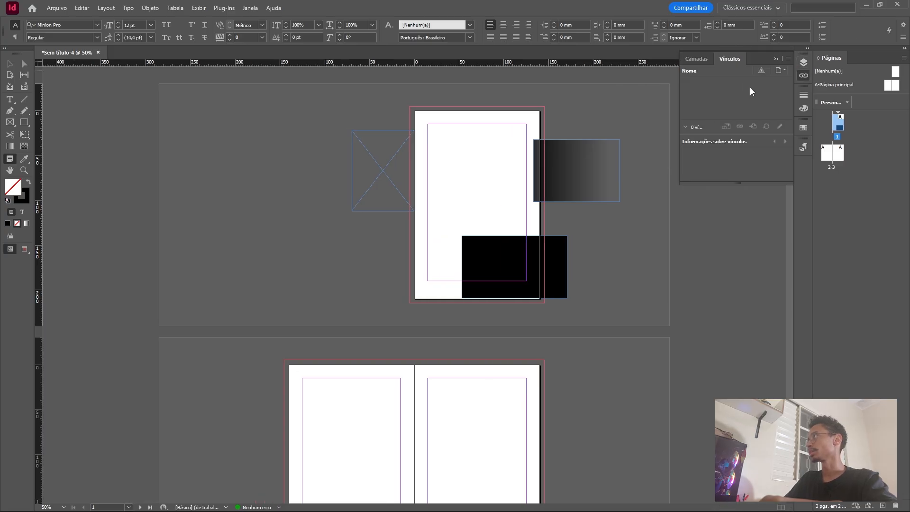
left_click(803, 94)
left_click(801, 109)
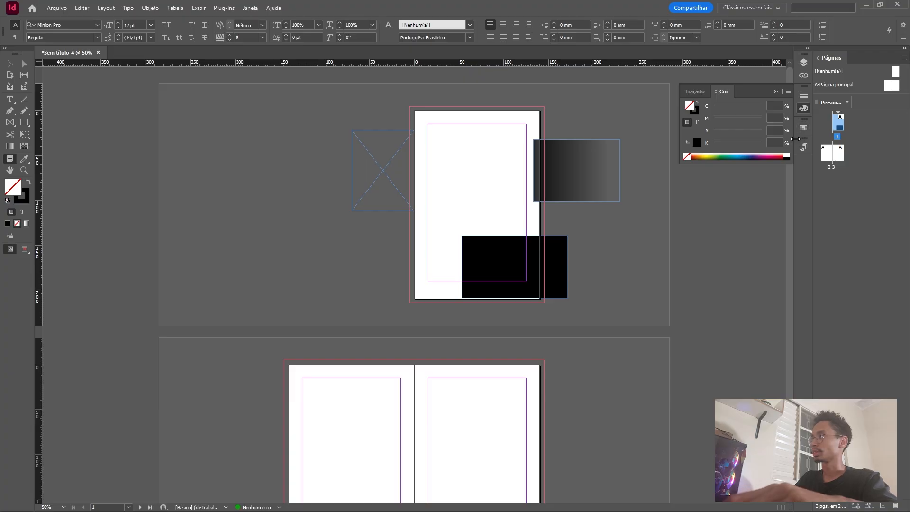
left_click(803, 127)
left_click(802, 148)
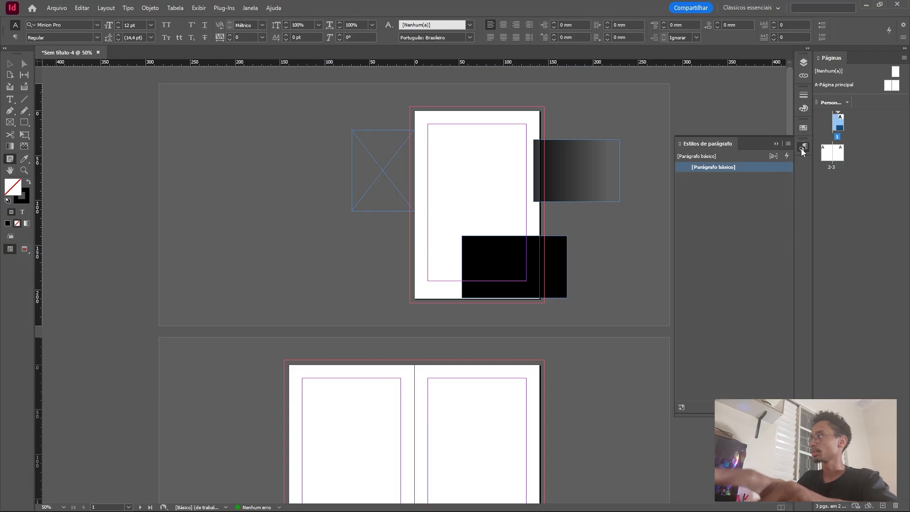
left_click(777, 143)
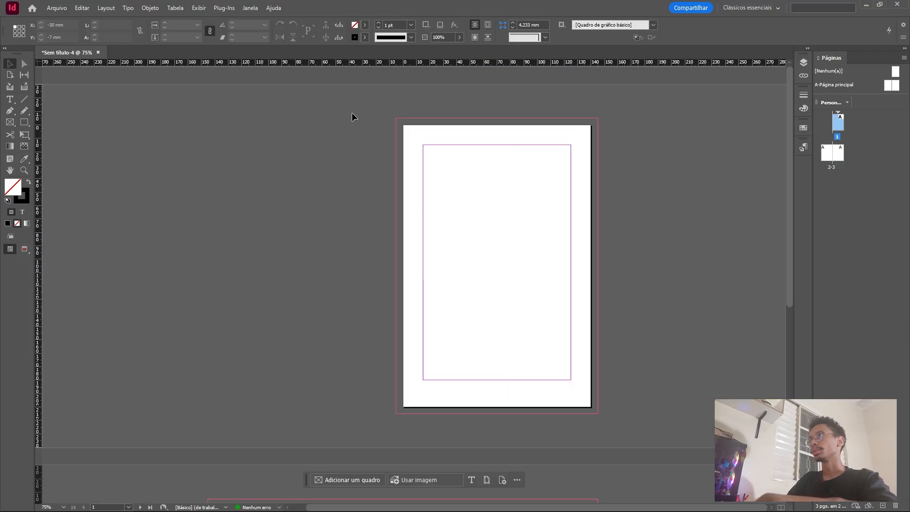
Place the treehouse illustration on page 1, starting at the upper bleed corner and covering the page at about 165 x 220 mm.
scroll(413, 153, "down", 2)
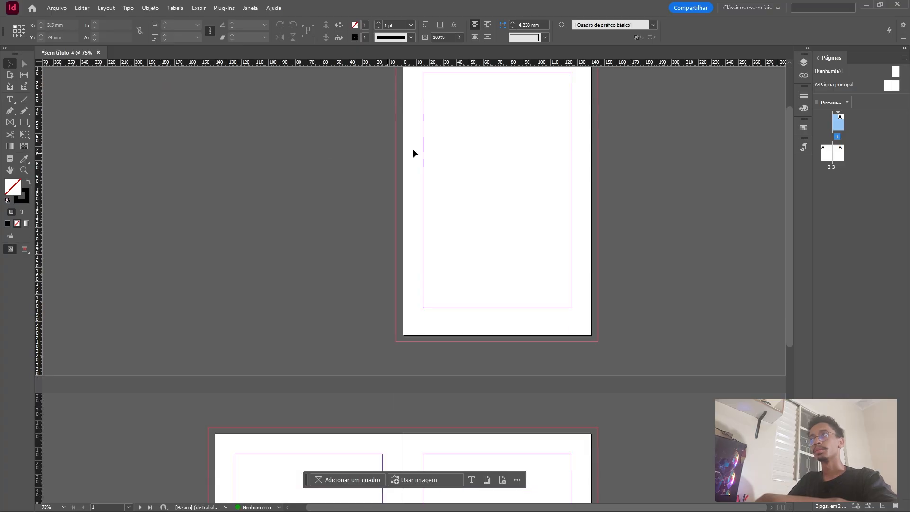
scroll(521, 142, "up", 2)
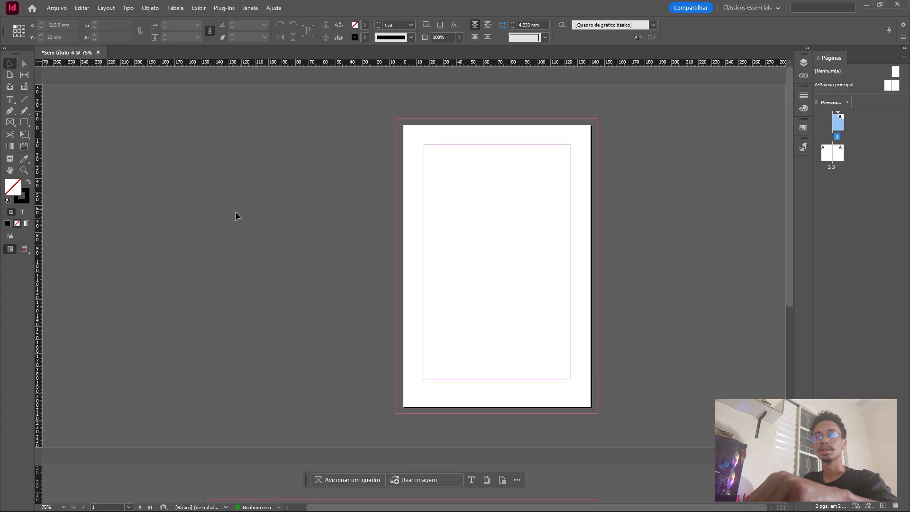
left_click(56, 8)
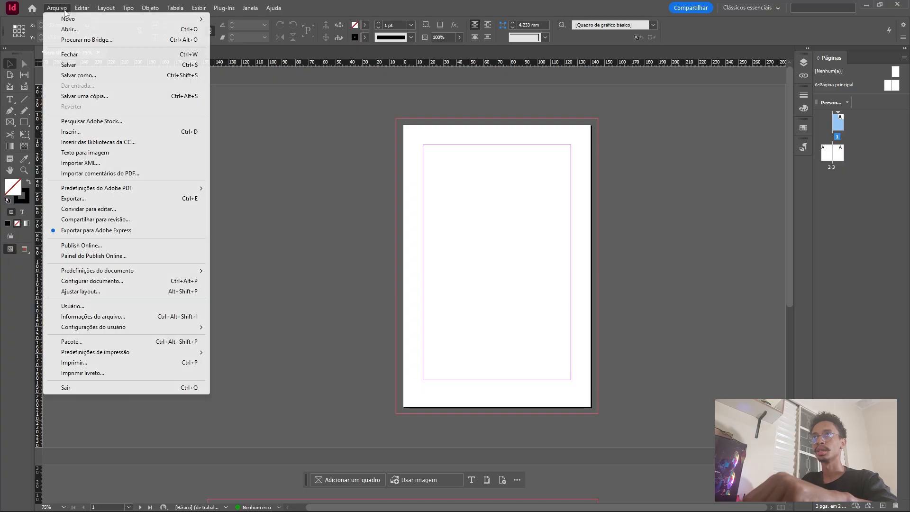
left_click(116, 132)
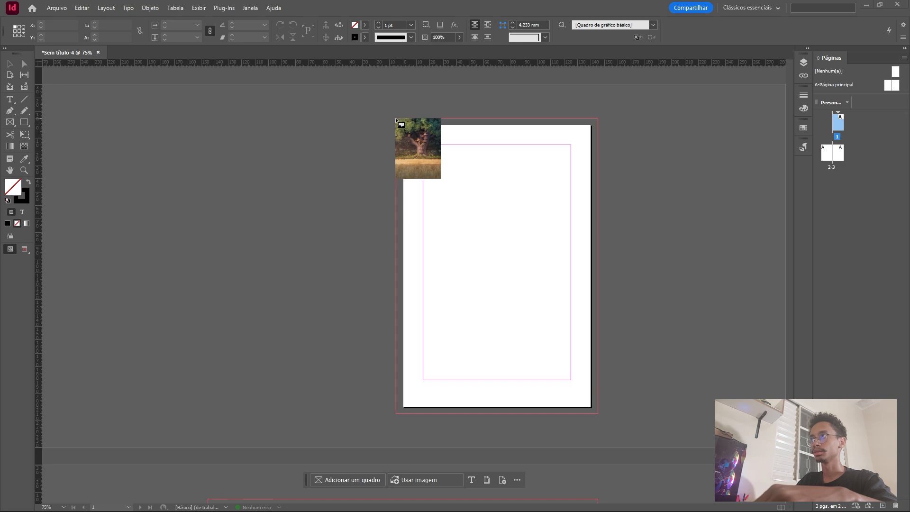
left_click_drag(397, 119, 607, 414)
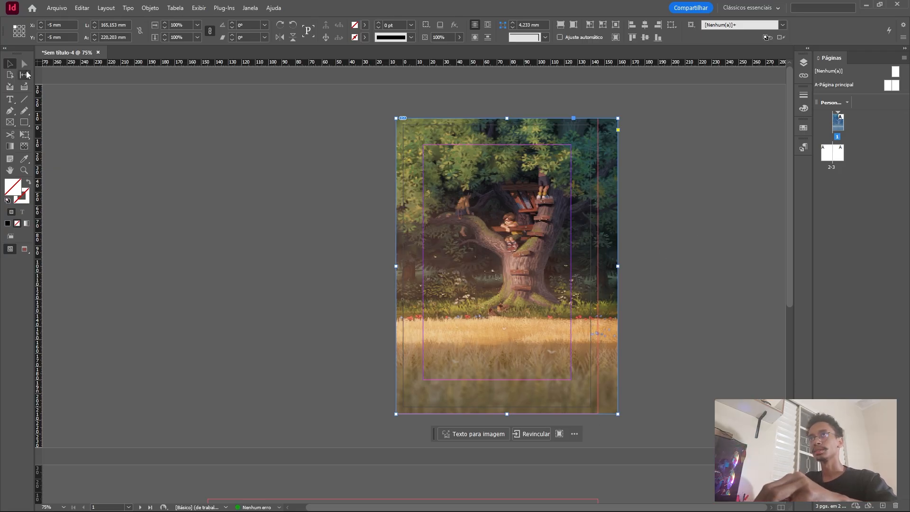
left_click(253, 218)
scroll(541, 264, "up", 1, "alt")
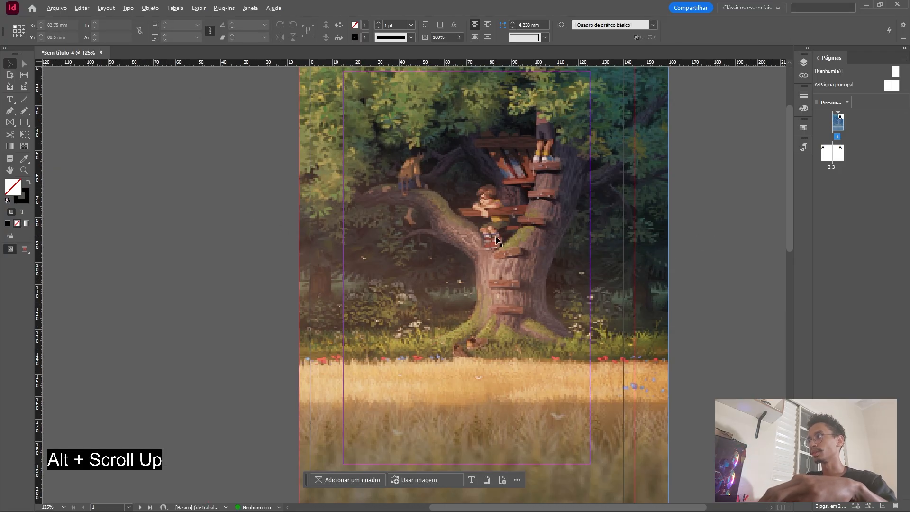
scroll(496, 235, "down", 1, "alt")
scroll(518, 241, "up", 1, "alt")
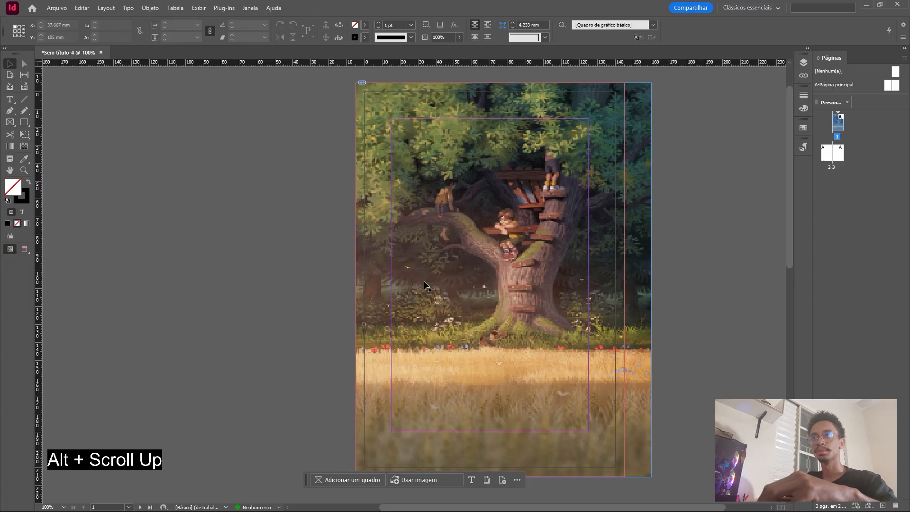
Preview the placed illustration in Bleed mode and full-screen Presentation mode, and return to the Normal screen mode.
left_click(25, 249)
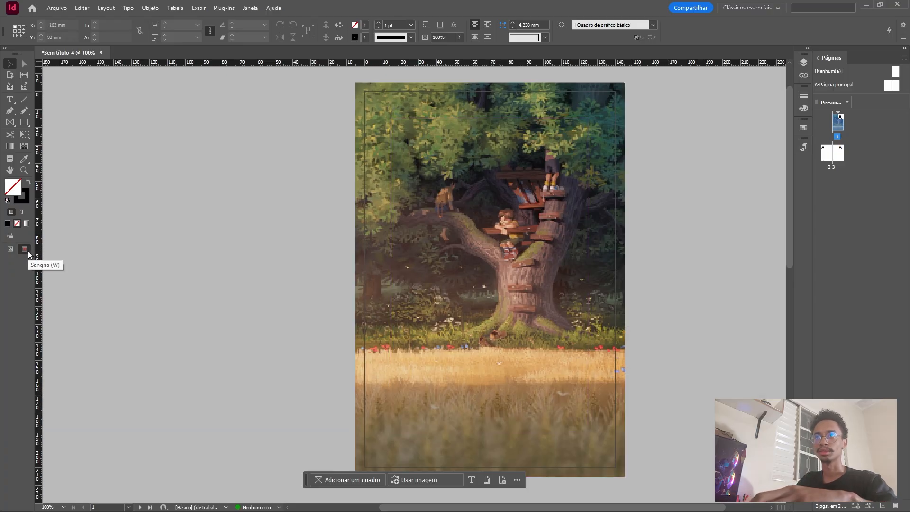
right_click(28, 252)
left_click(69, 300)
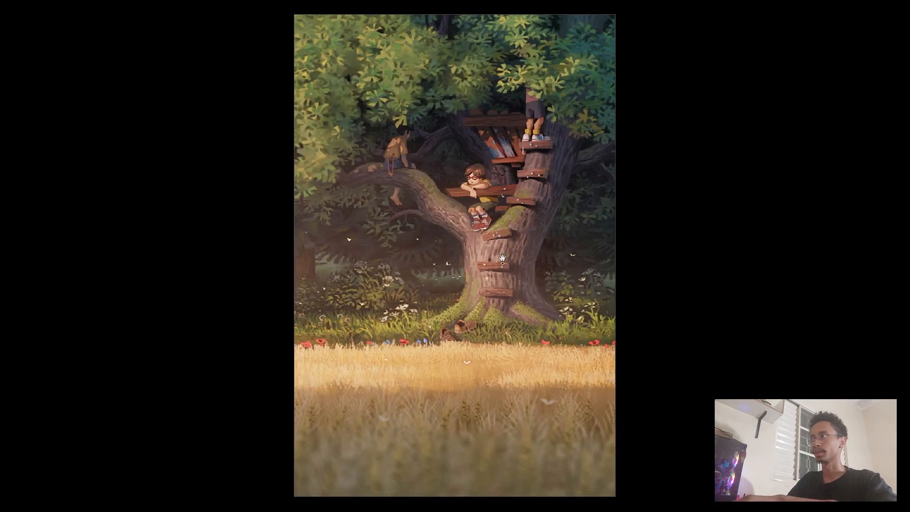
key("Escape")
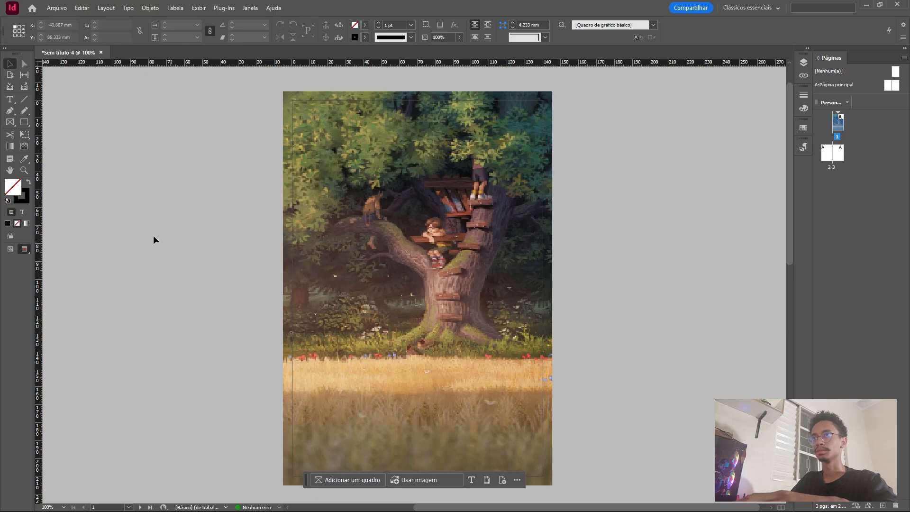
scroll(153, 235, "down", 2)
left_click(10, 249)
scroll(443, 233, "up", 3)
scroll(443, 234, "down", 2)
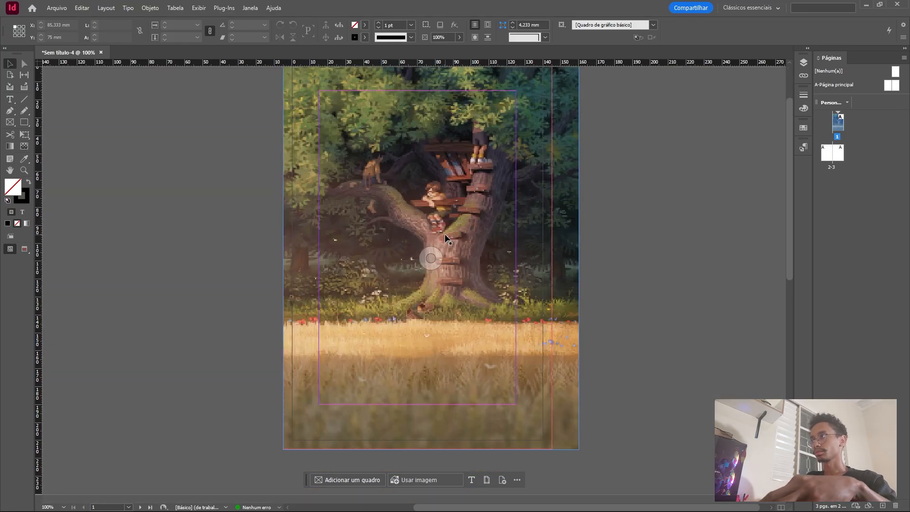
Select the treehouse illustration and try several downward Gradient Feather fades, starting above the page and ending below the tree.
scroll(444, 275, "down", 1)
scroll(445, 278, "up", 1)
scroll(516, 265, "up", 2)
left_click(537, 260)
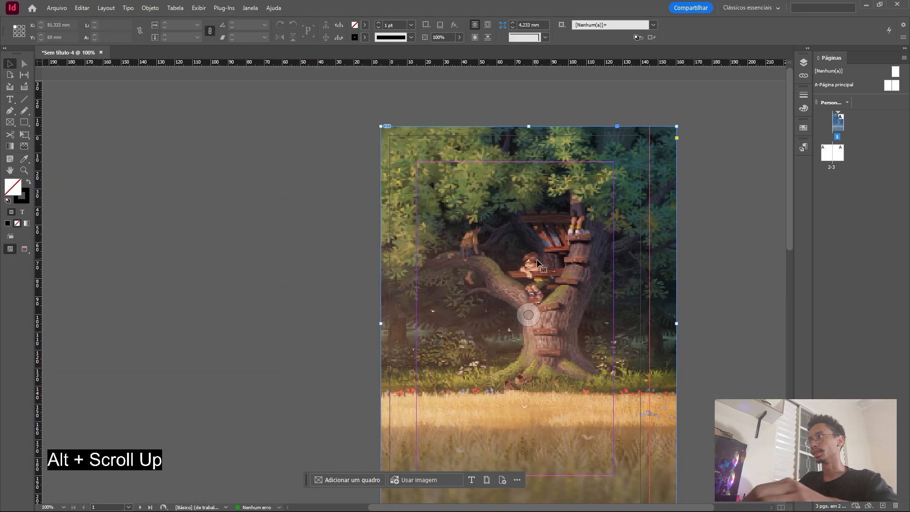
scroll(539, 259, "down", 2)
scroll(539, 260, "up", 2)
scroll(499, 263, "down", 1)
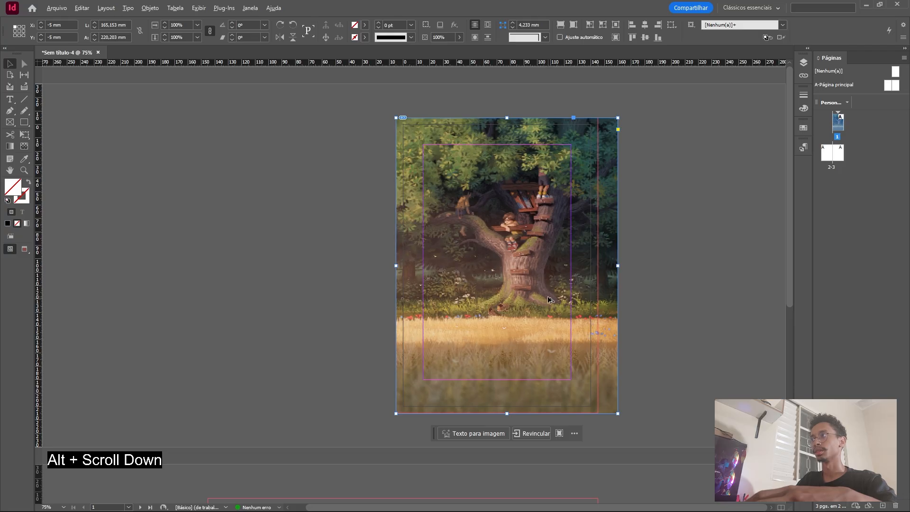
scroll(548, 300, "up", 1)
scroll(548, 299, "up", 1)
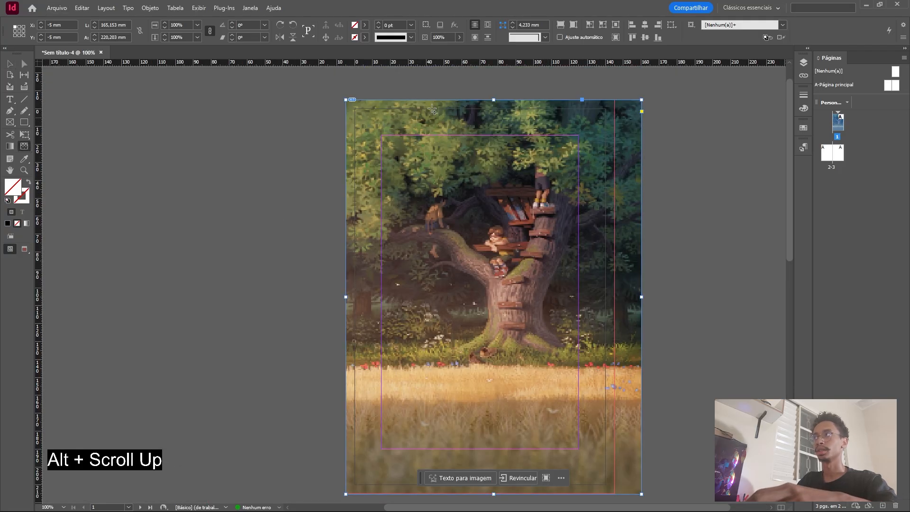
left_click_drag(492, 83, 485, 378)
left_click_drag(471, 83, 468, 423)
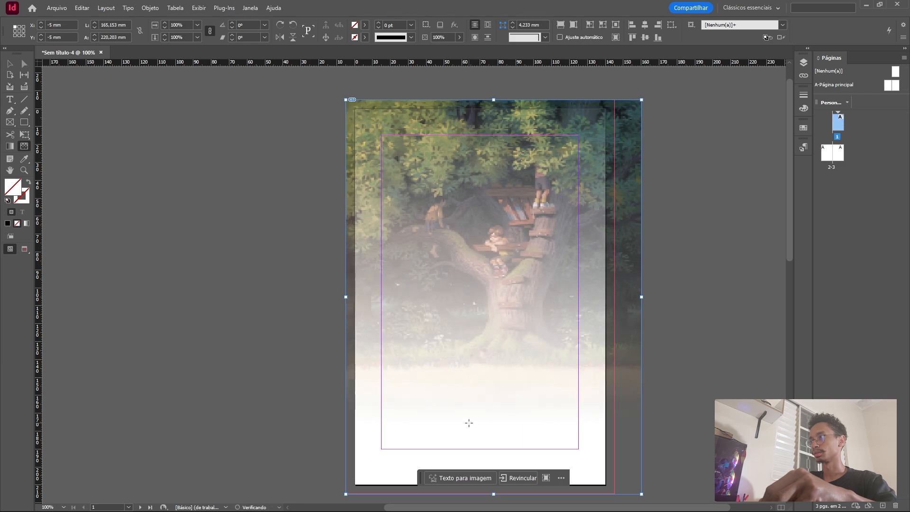
left_click_drag(472, 86, 471, 422)
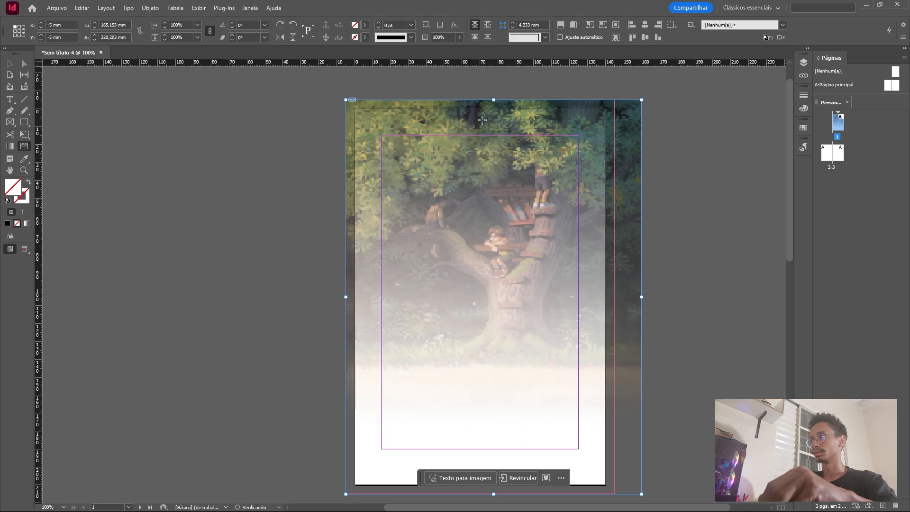
left_click_drag(479, 85, 479, 408)
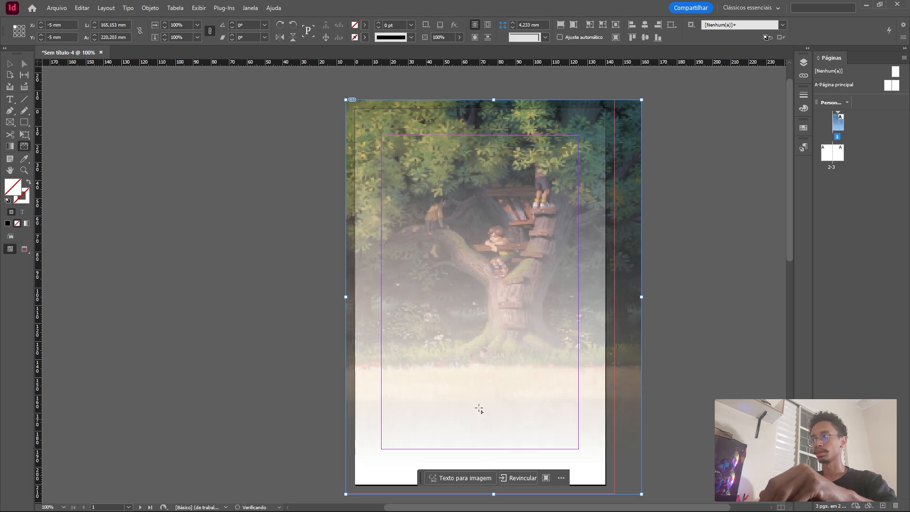
Adjust the illustration's Gradient Feather fade so it runs from the page's upper edge to just above the lower margin.
scroll(476, 344, "down", 2)
scroll(477, 344, "up", 4)
left_click_drag(489, 108, 475, 403)
scroll(495, 246, "down", 7)
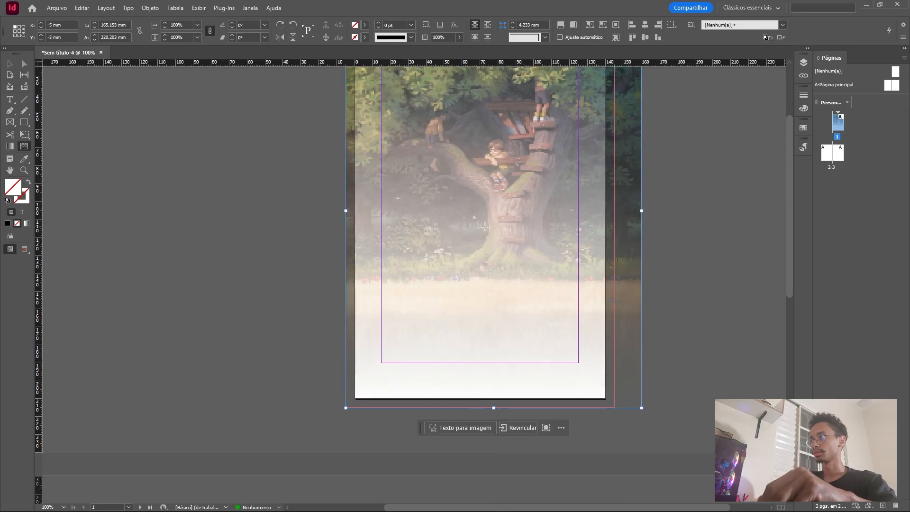
scroll(476, 403, "up", 5)
left_click_drag(485, 112, 482, 430)
scroll(485, 356, "down", 5)
scroll(496, 376, "up", 3)
scroll(465, 240, "down", 2)
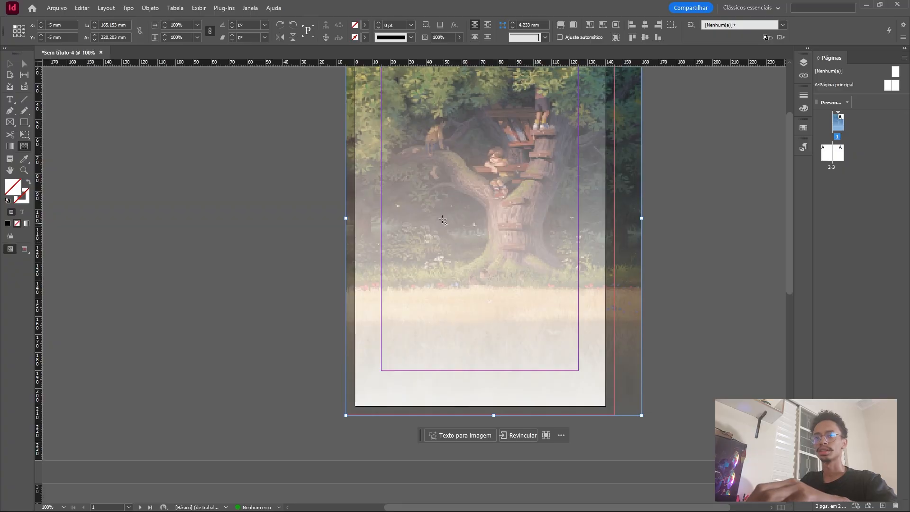
Draw a text frame between the side margins, resting on page 1's lower margin, and paste the author's name into it.
left_click(9, 100)
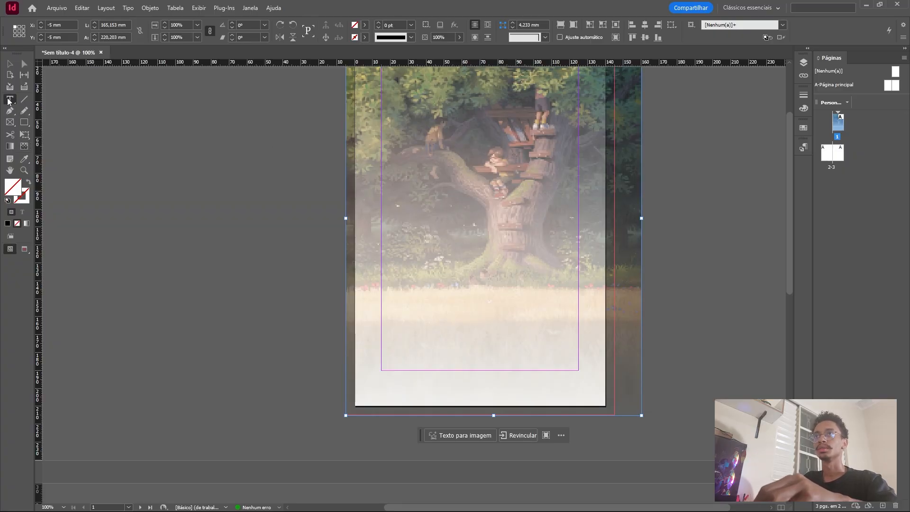
left_click(447, 335)
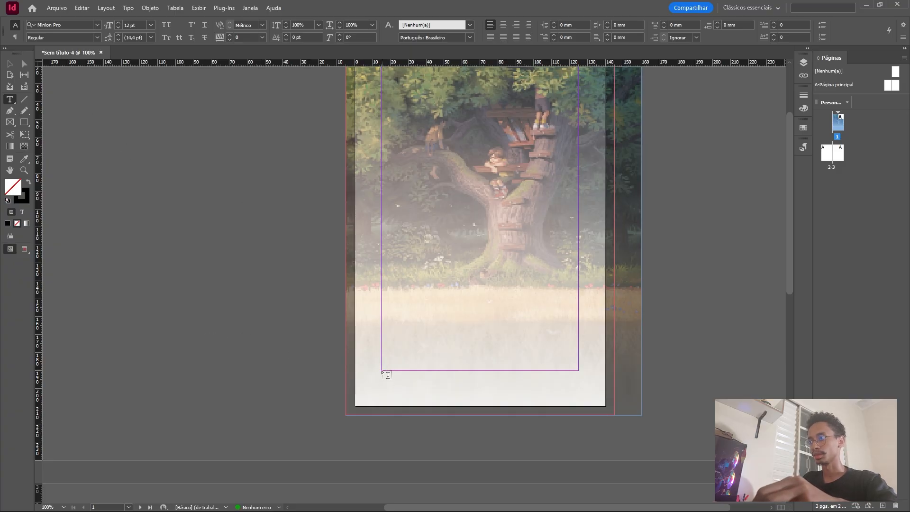
left_click_drag(381, 371, 579, 314)
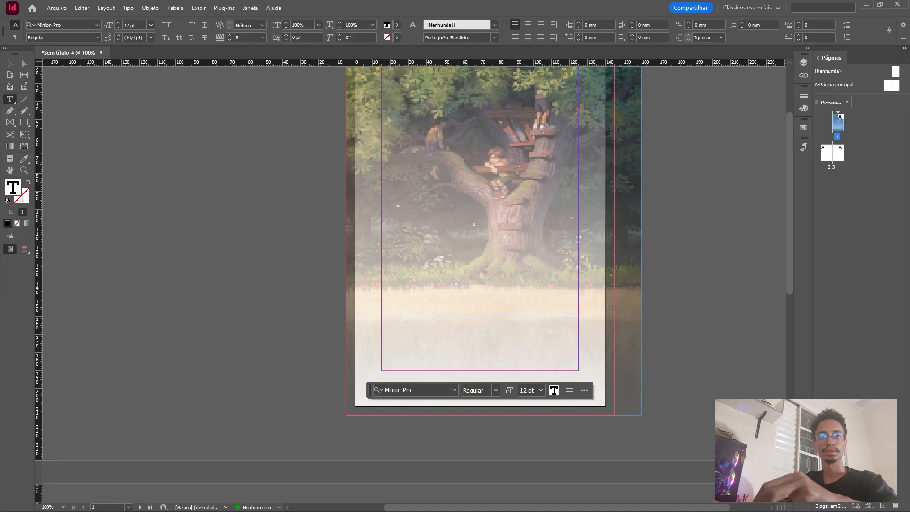
key("ctrl+v")
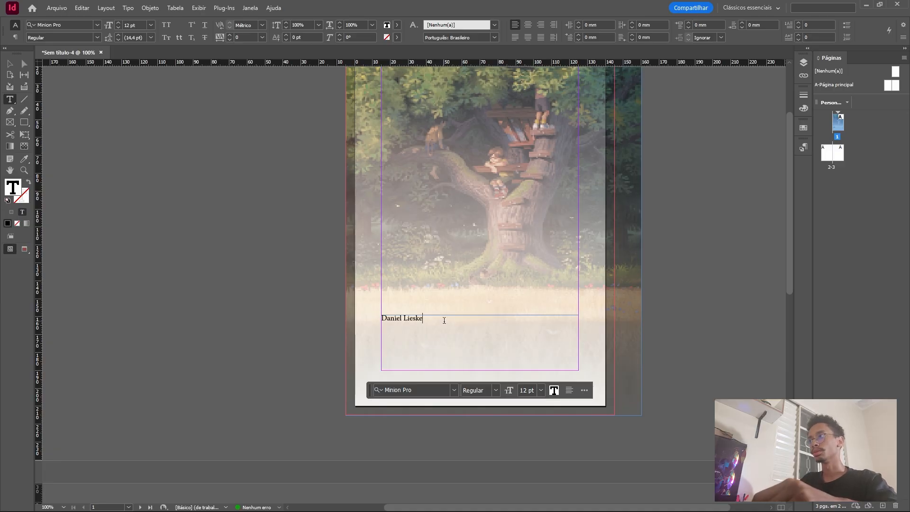
Set the author's name in the Nunito ExtraLight font.
left_click_drag(427, 323, 368, 308)
scroll(476, 194, "down", 1)
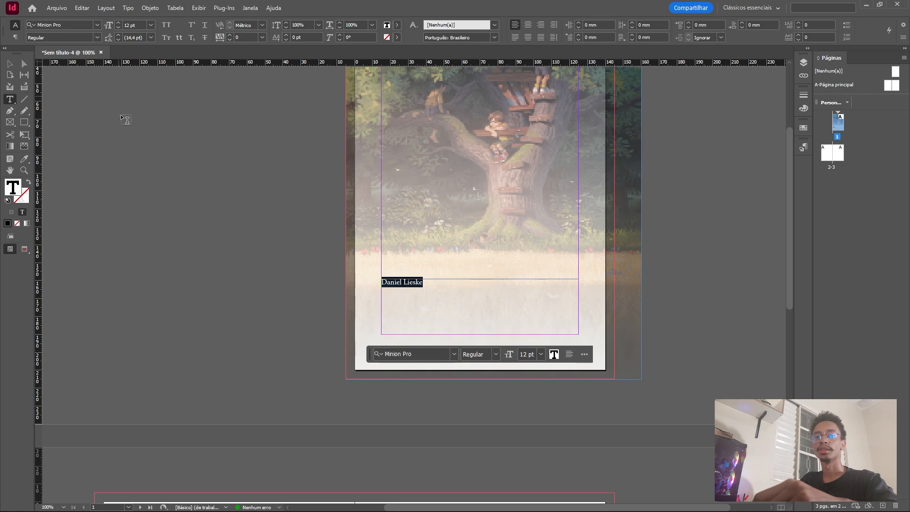
left_click(76, 24)
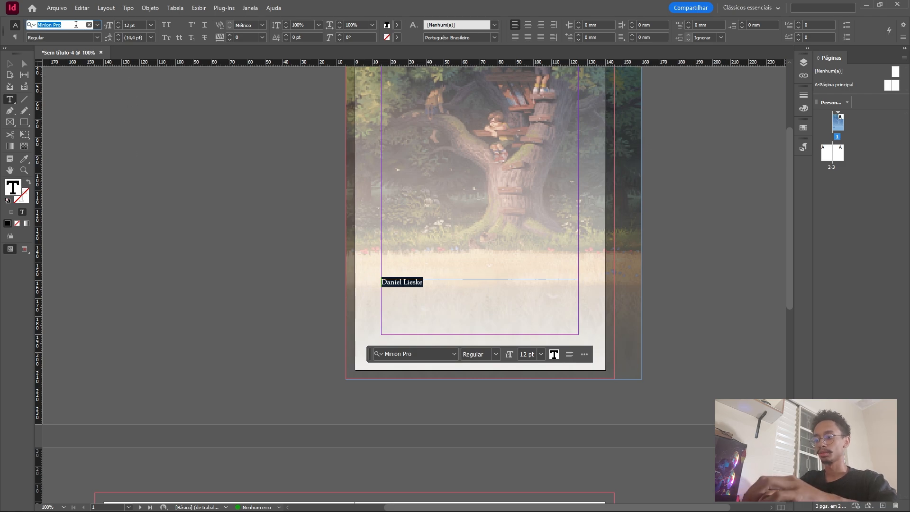
type("u")
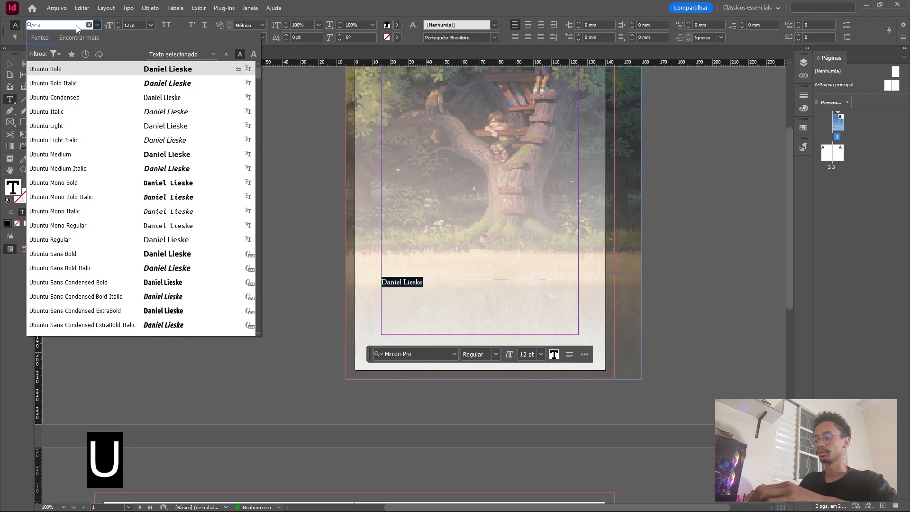
key("BackSpace")
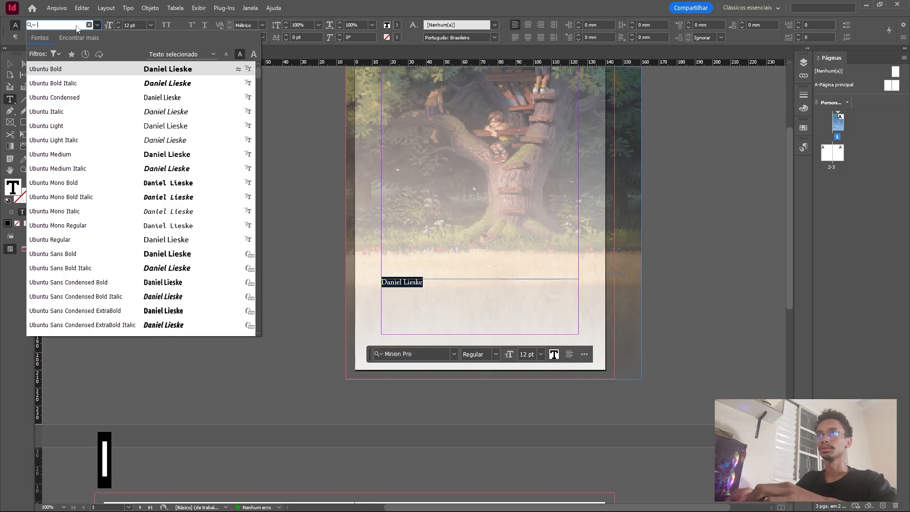
type("nuni")
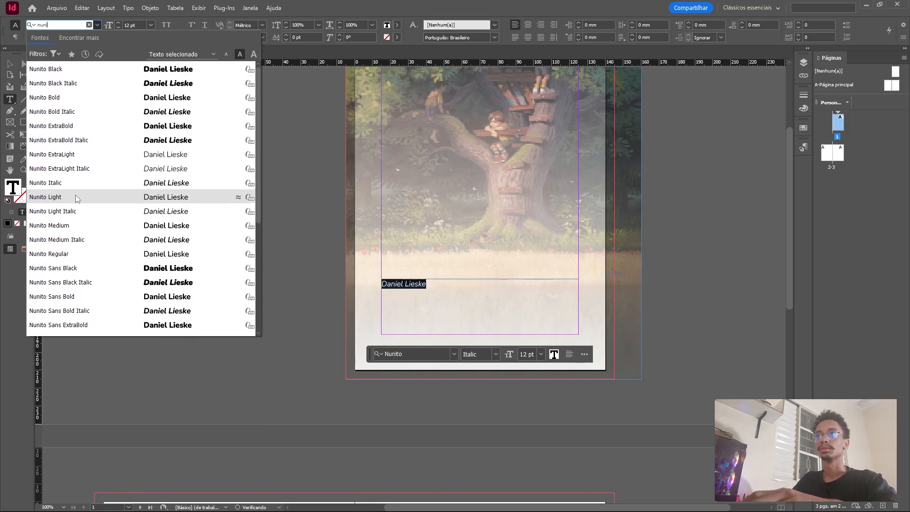
left_click(91, 152)
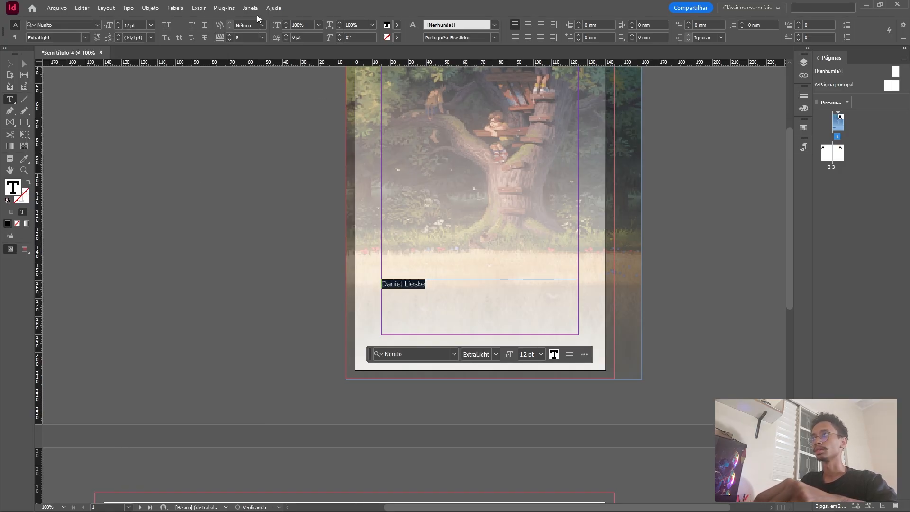
Set the author's name to 36 pt and deselect the text.
left_click(150, 26)
left_click(145, 148)
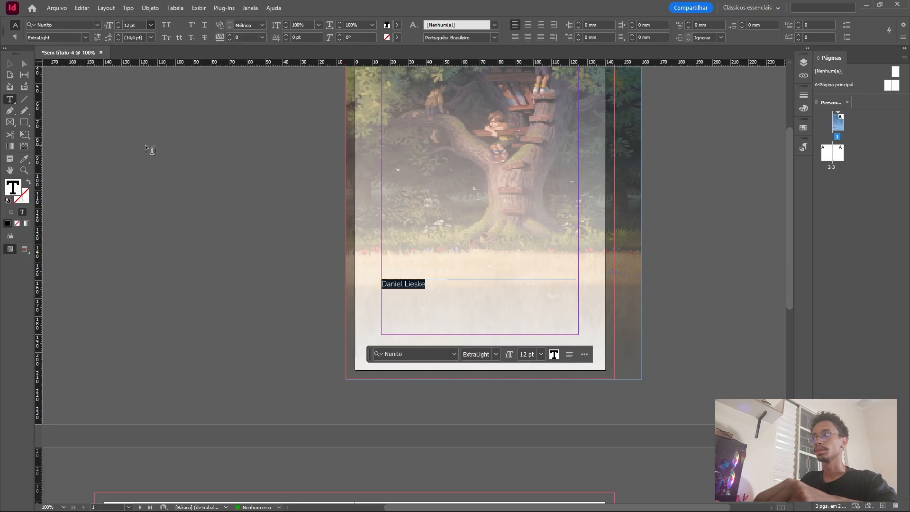
left_click(520, 303)
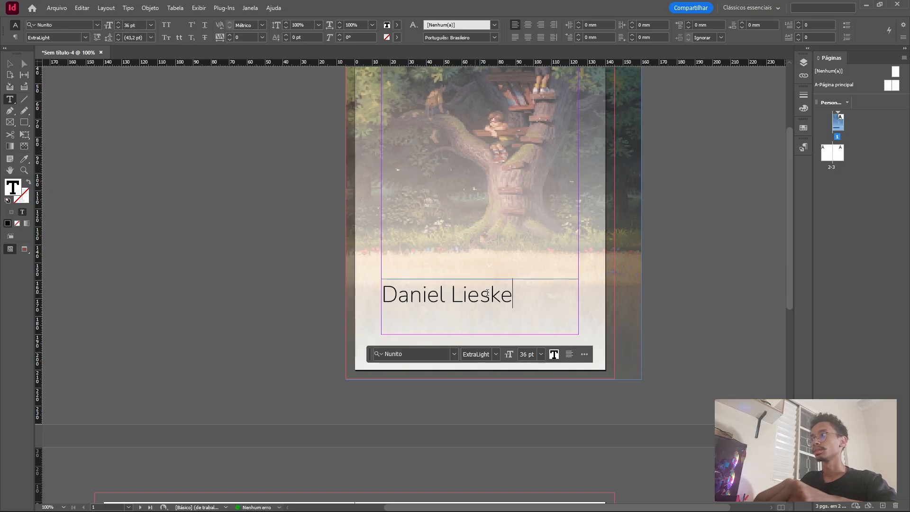
Shrink the author's name frame to about 77 x 16 mm and centre it across page 1, about 160 mm below the page's upper edge.
key("Escape")
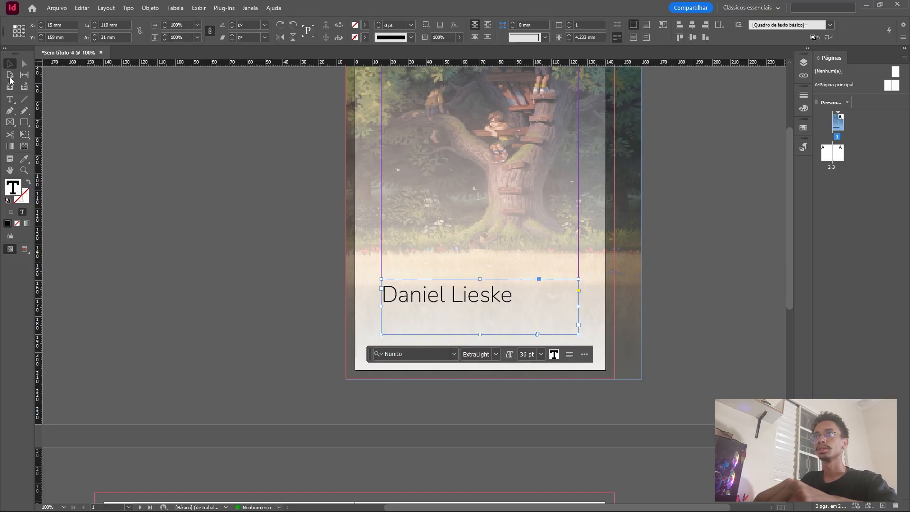
left_click_drag(578, 335, 520, 309)
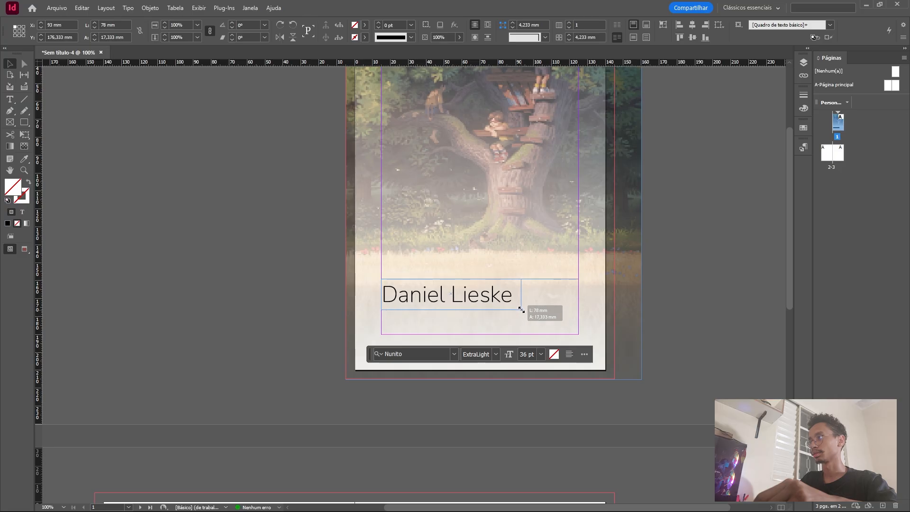
left_click_drag(469, 296, 493, 299)
left_click_drag(485, 298, 507, 296)
left_click(685, 276)
scroll(494, 289, "down", 3)
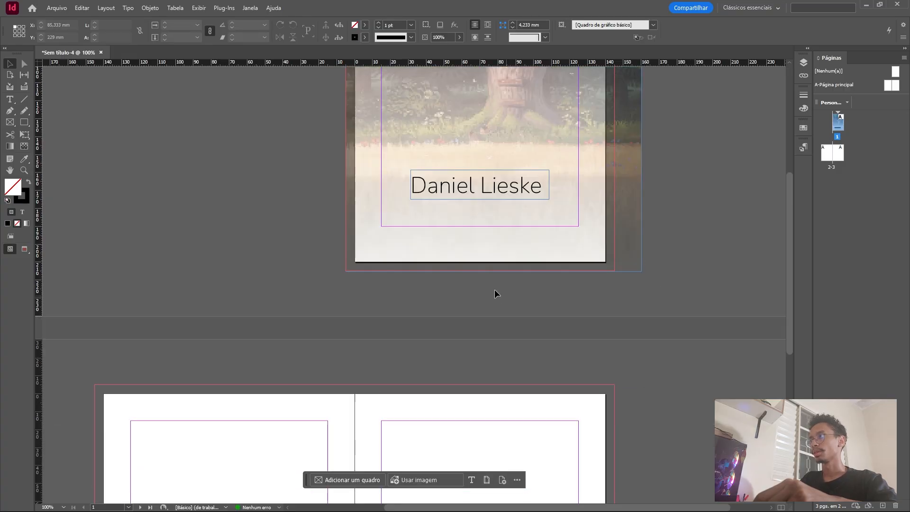
scroll(479, 304, "up", 6)
scroll(474, 319, "down", 3)
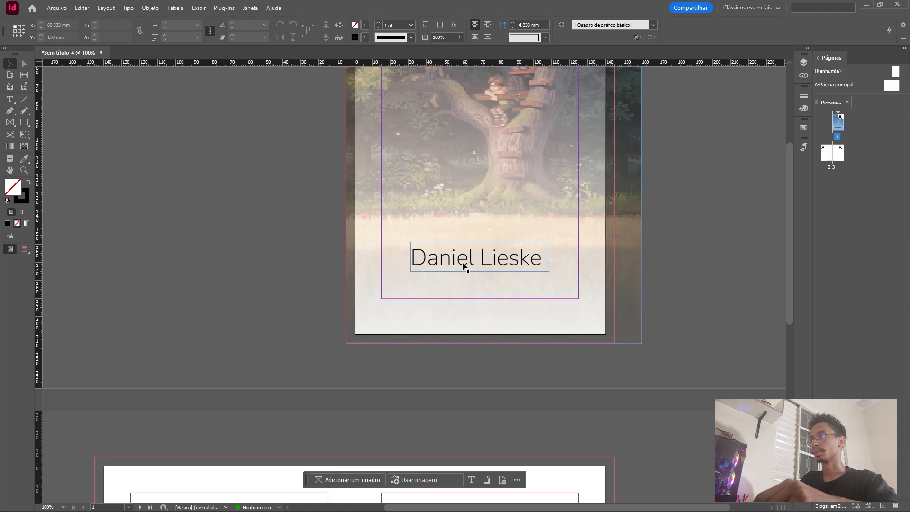
left_click_drag(463, 264, 465, 269)
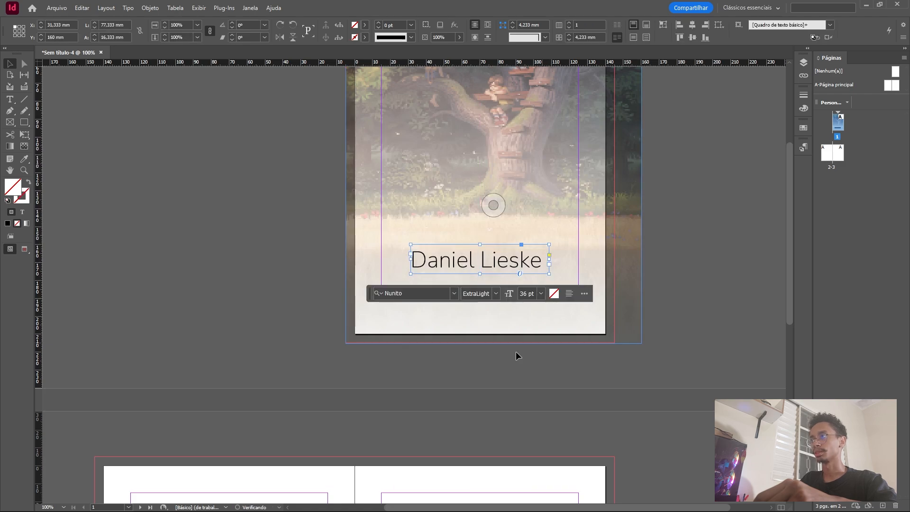
left_click(445, 379)
Place "Documento sem título.rtf" from the upper inner corner of page 2's margins, autoflowing the text through all the pages it needs.
scroll(342, 309, "down", 7)
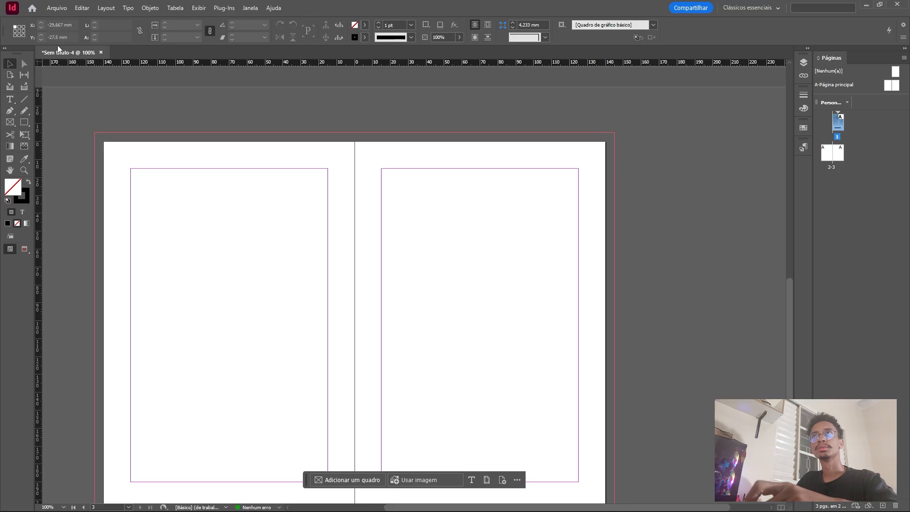
left_click(56, 7)
left_click(98, 133)
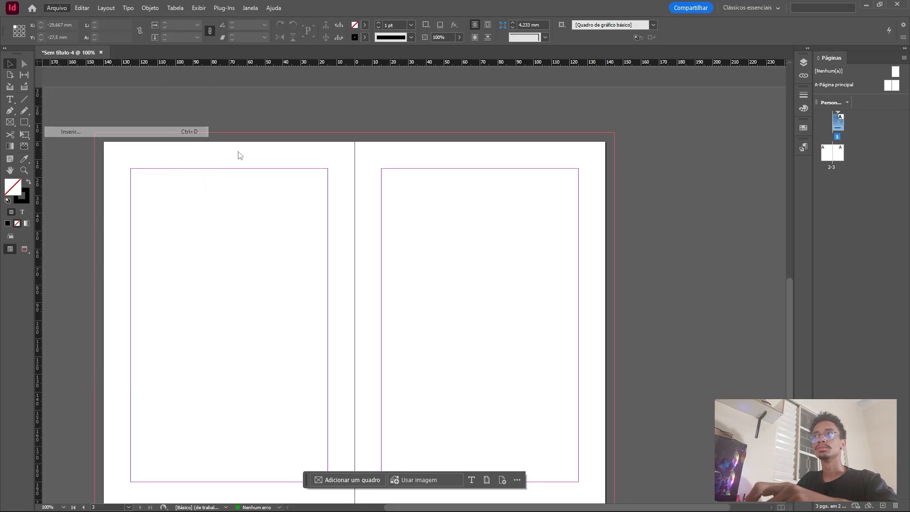
left_click(469, 244)
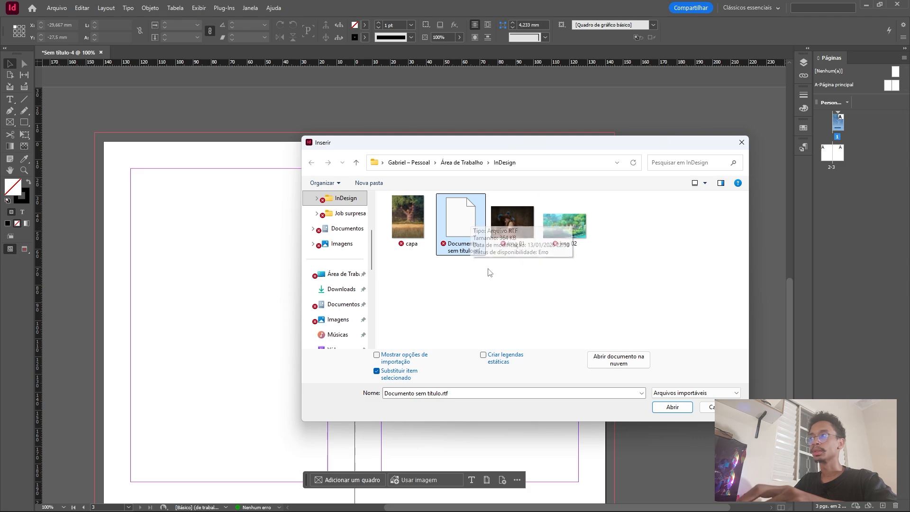
left_click(671, 407)
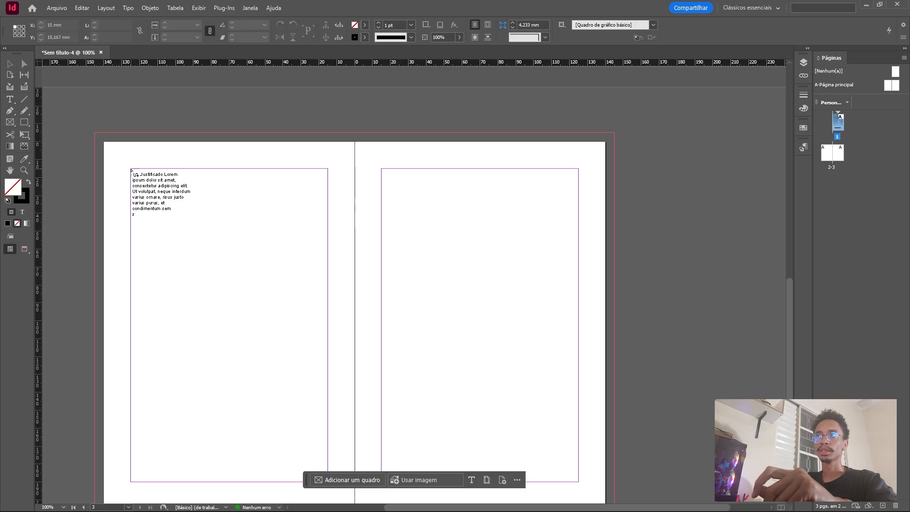
left_click(131, 170, "shift")
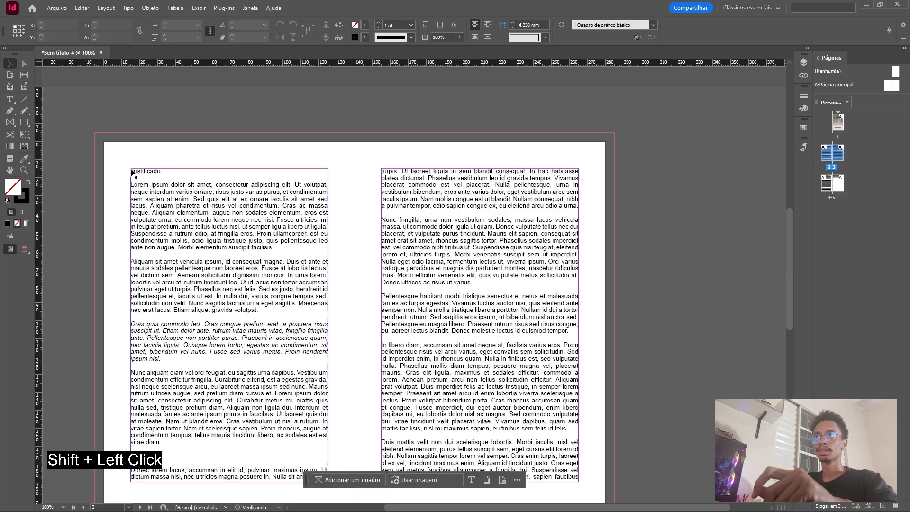
Look through the spreads to examine how the placed text flows between the pages and where its headings fall.
scroll(225, 178, "down", 10)
scroll(225, 178, "down", 5)
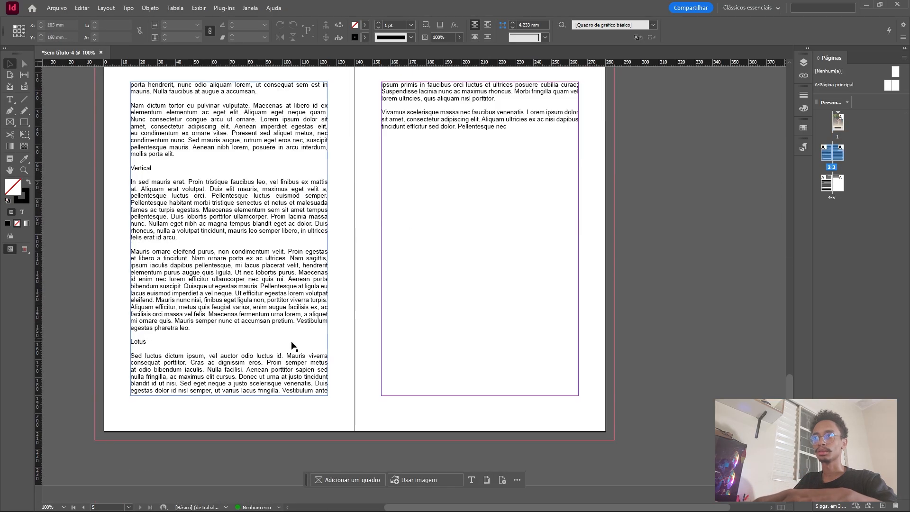
scroll(285, 308, "up", 15)
scroll(285, 333, "down", 5)
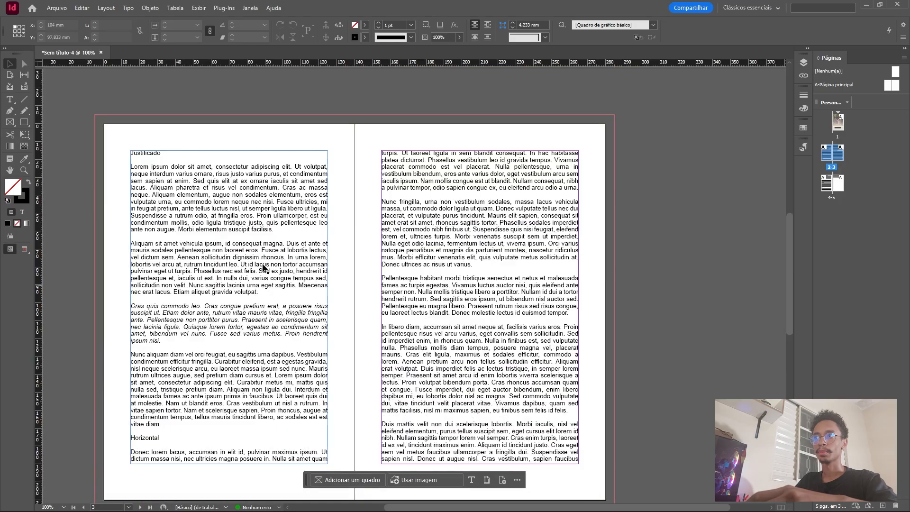
scroll(233, 216, "down", 4)
scroll(251, 223, "up", 8)
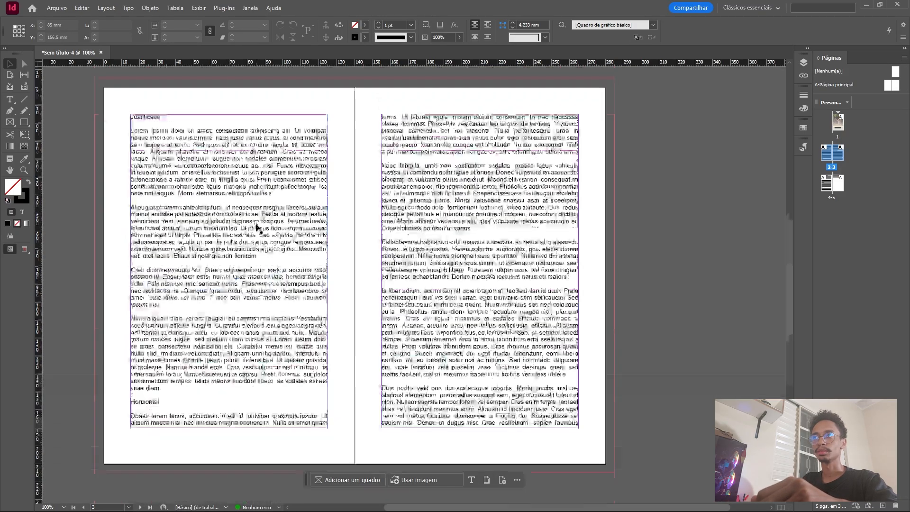
scroll(247, 221, "down", 3)
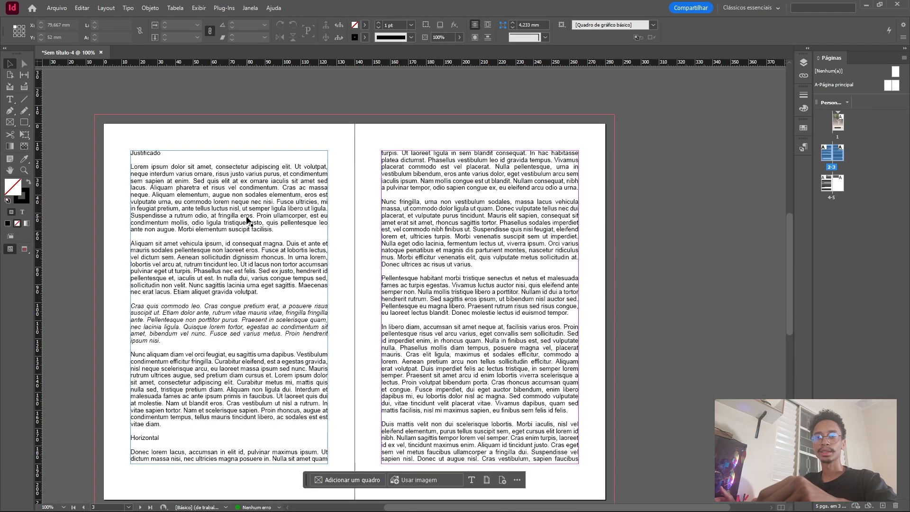
scroll(245, 216, "up", 3)
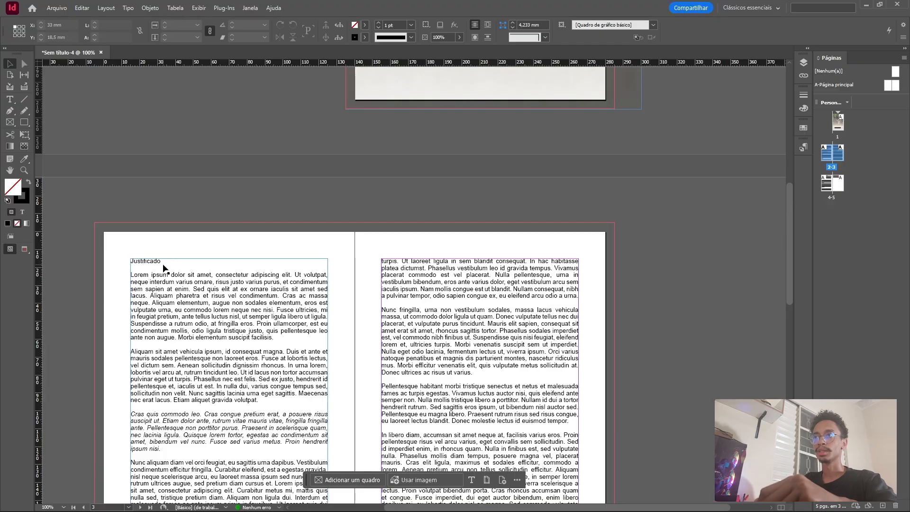
scroll(209, 284, "up", 6)
scroll(196, 285, "down", 5)
left_click(161, 297)
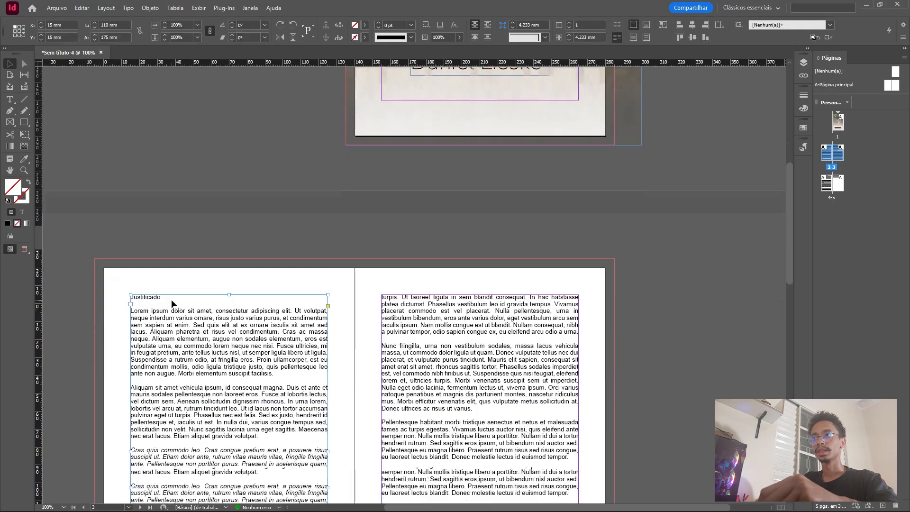
scroll(175, 300, "down", 3)
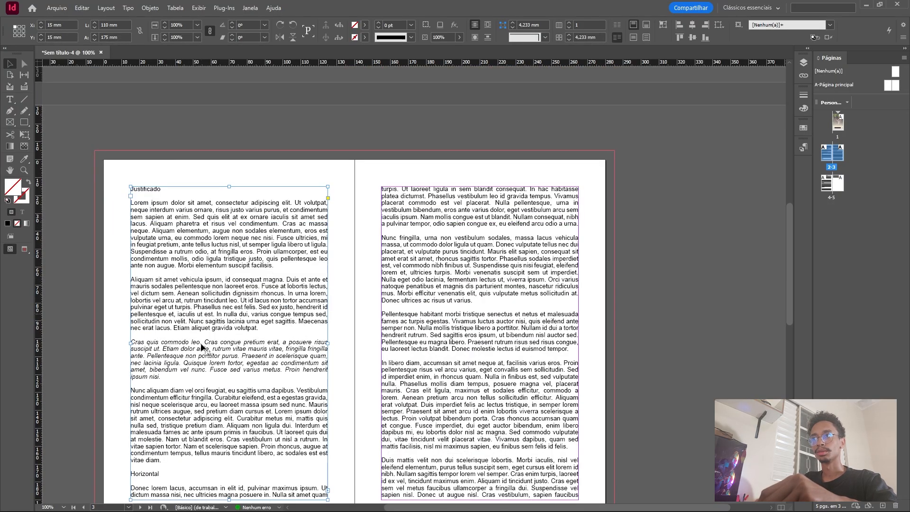
scroll(203, 355, "down", 4)
scroll(165, 331, "up", 4)
scroll(441, 265, "down", 2)
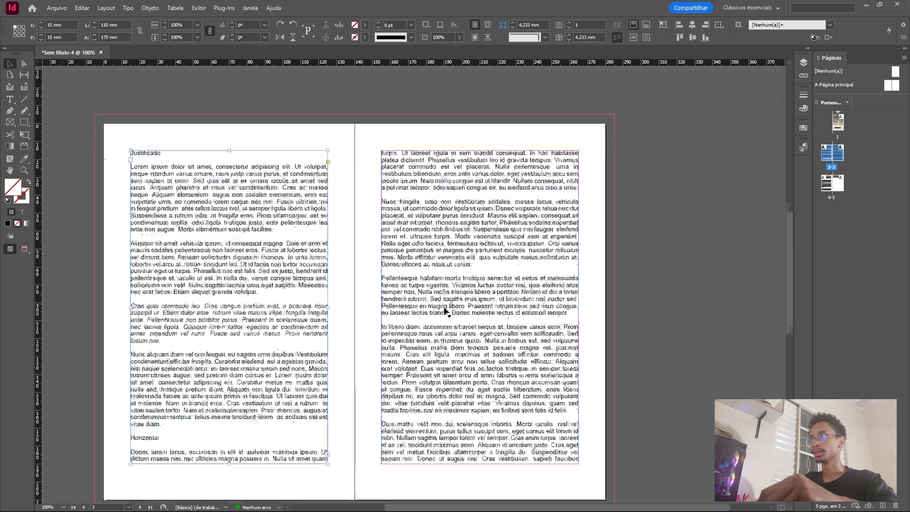
scroll(182, 282, "up", 4)
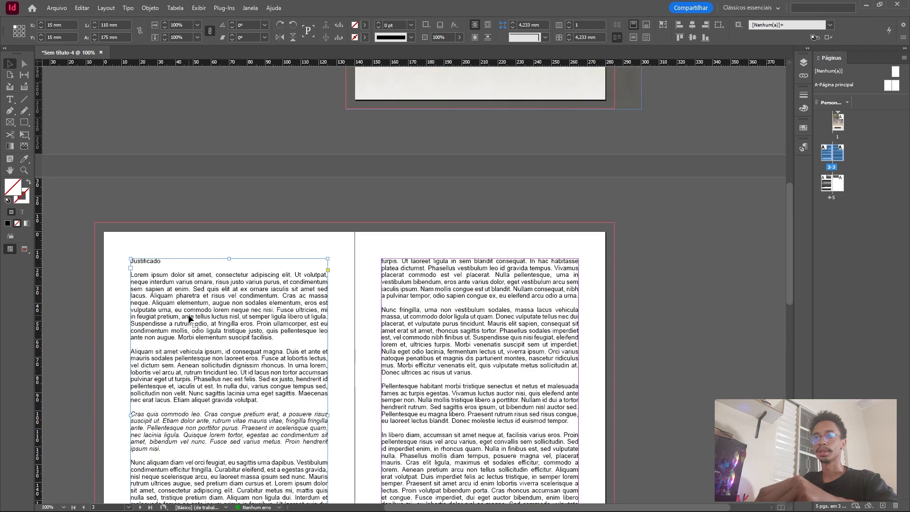
Set the heading "Justificado" on page 2 in the Nunito Light font.
double_click(160, 260)
double_click(157, 261)
scroll(119, 252, "down", 2)
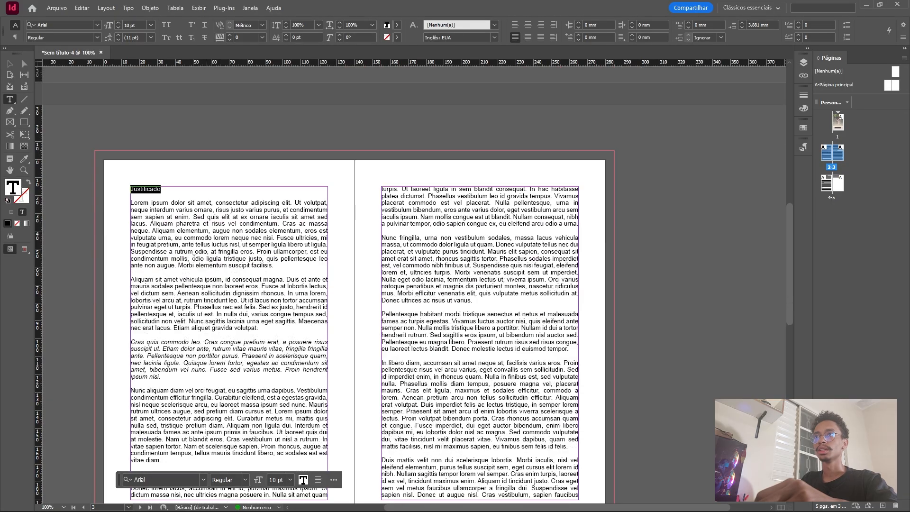
left_click(66, 27)
type("n")
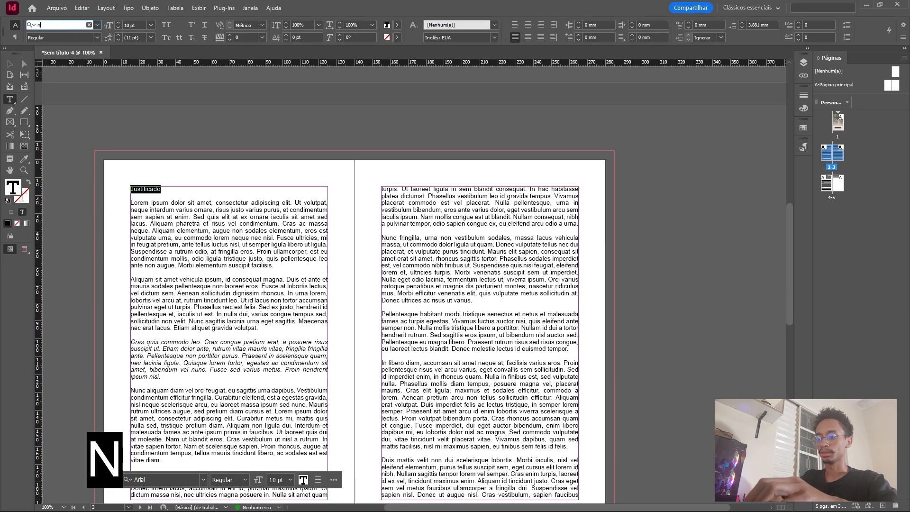
type("unito")
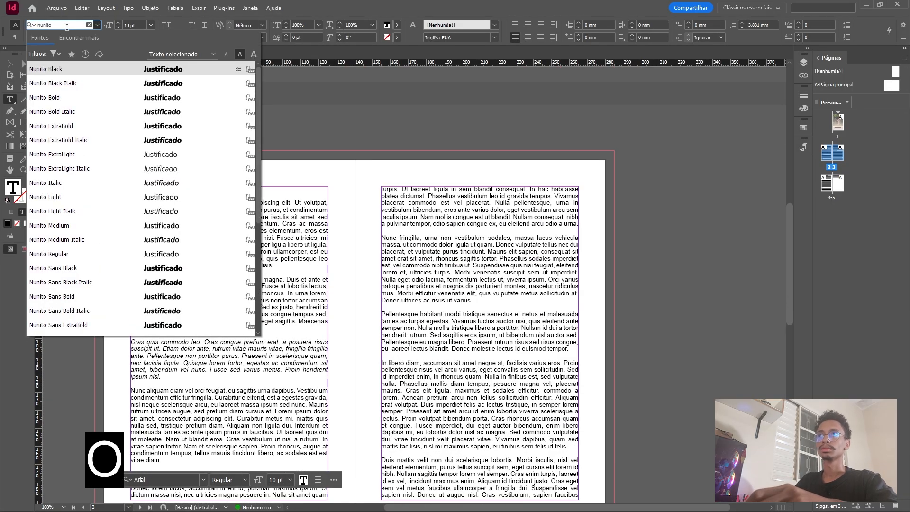
left_click(86, 198)
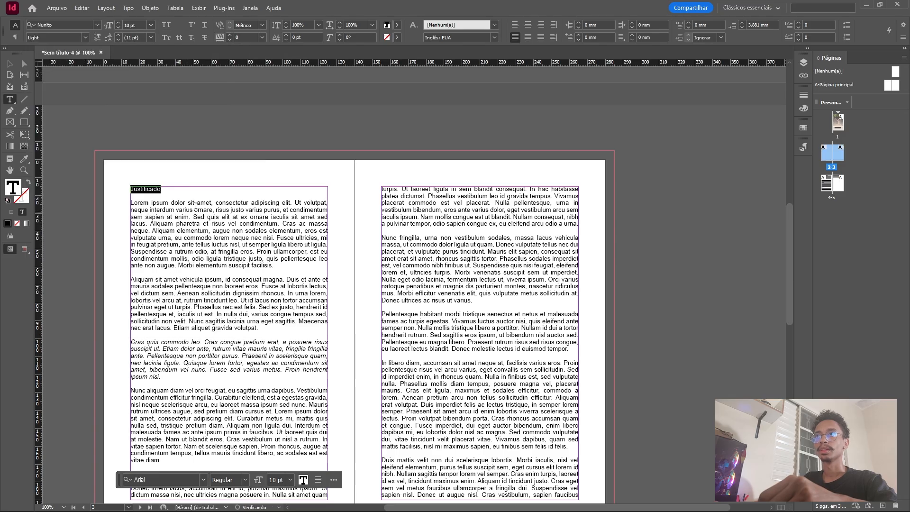
Enlarge the heading "Justificado" to 24 pt.
left_click(151, 27)
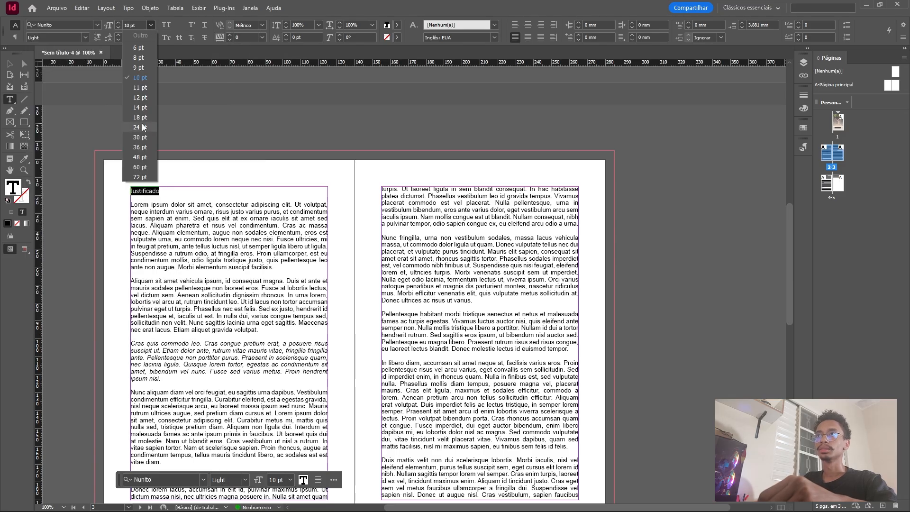
left_click(144, 119)
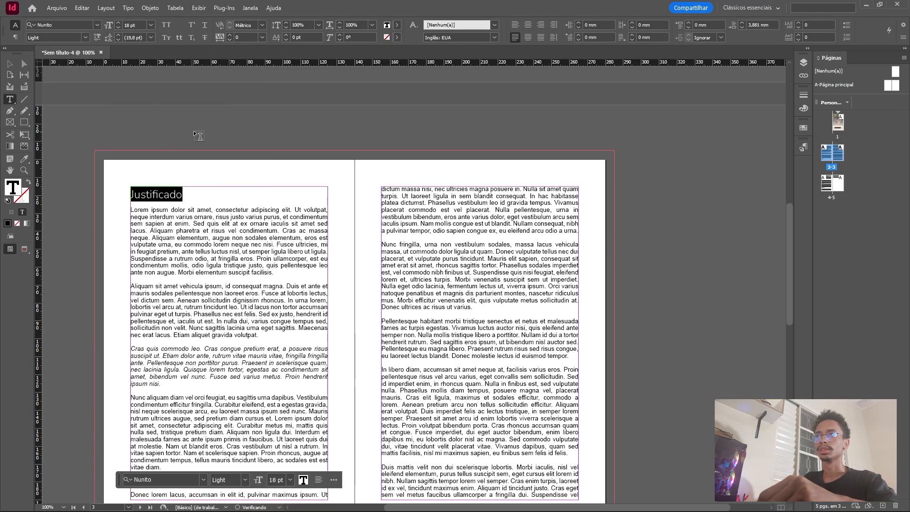
left_click(150, 25)
left_click(140, 127)
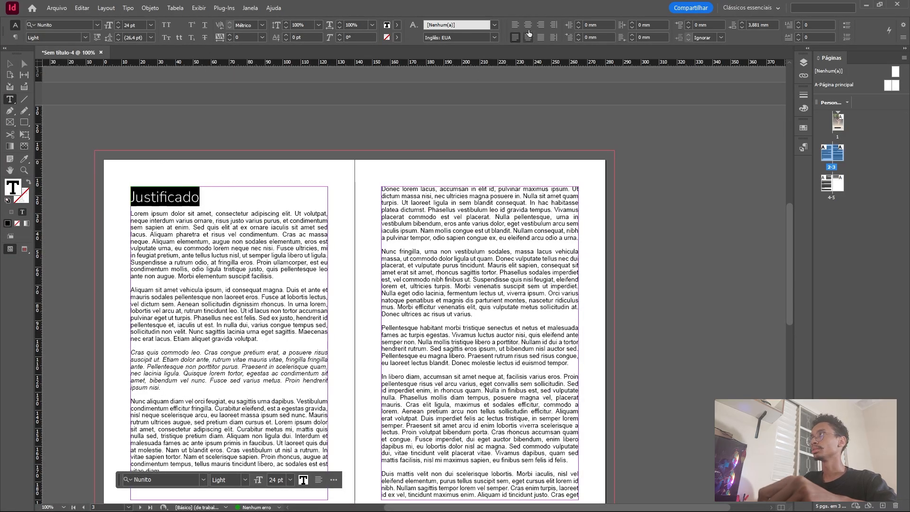
Try right alignment on the heading "Justificado" and locate its left and first-line indent settings.
left_click(540, 26)
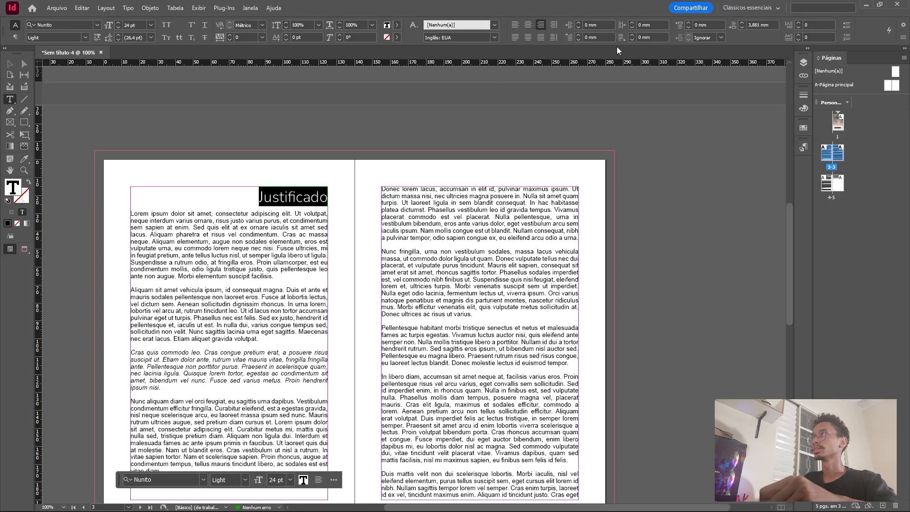
left_click(568, 27)
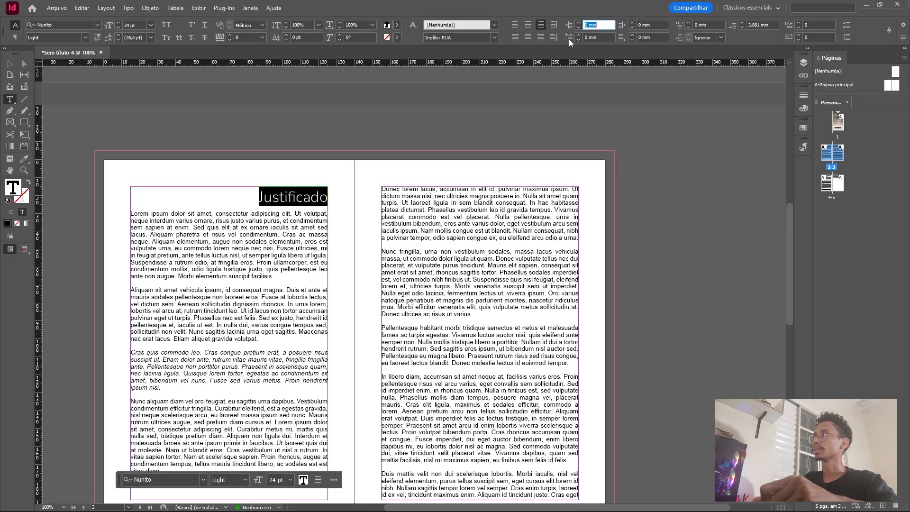
left_click(569, 39)
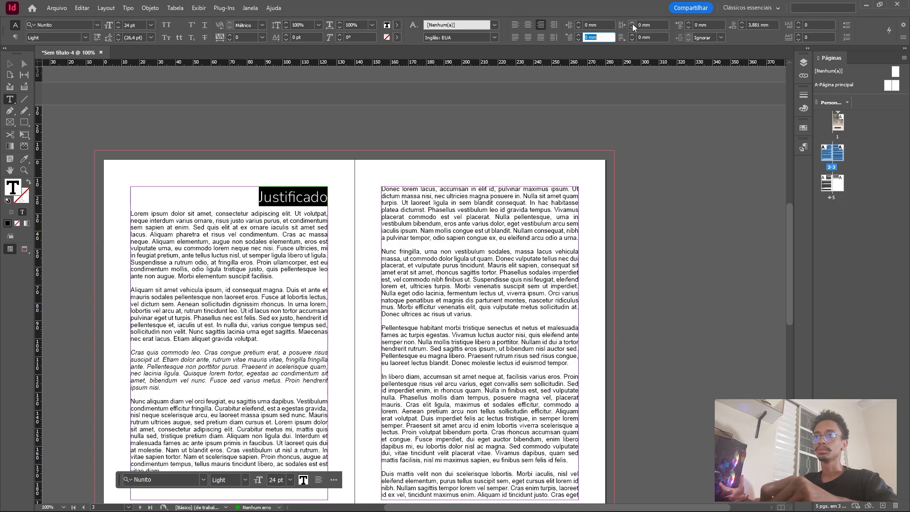
Align the heading "Justificado" left, try a left indent of about 6 mm, and reset the indent to 0 mm.
left_click(513, 25)
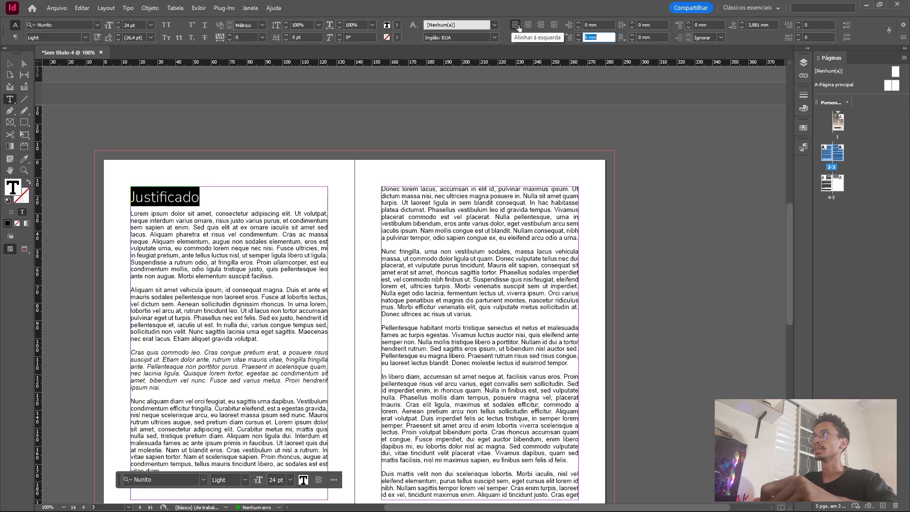
left_click(579, 23)
left_click(579, 23)
left_click(579, 23)
left_click(579, 22)
left_click(579, 23)
left_click(579, 23)
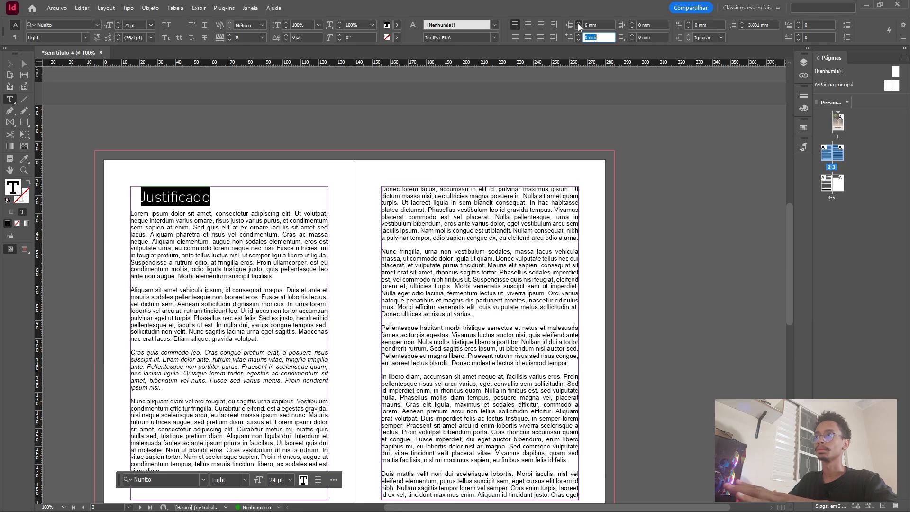
left_click(579, 22)
left_click(579, 27)
left_click(579, 27)
left_click(579, 28)
left_click(579, 27)
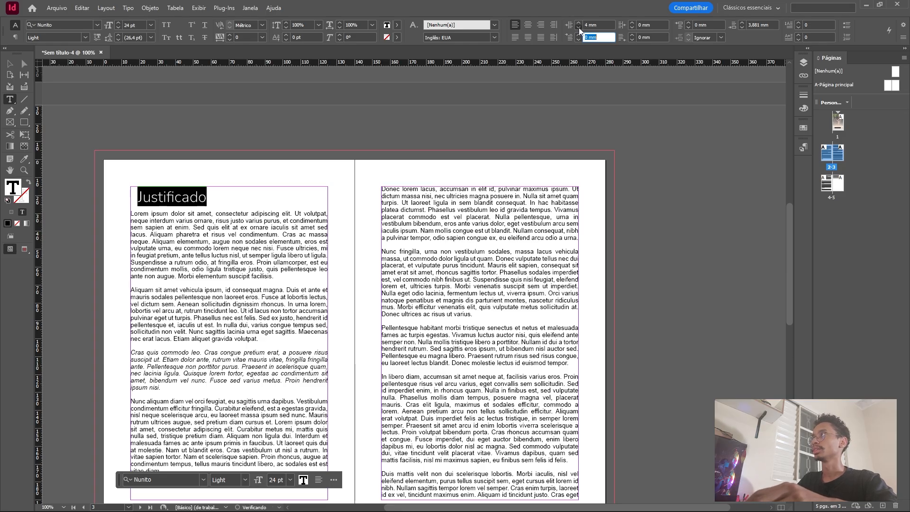
left_click(579, 28)
left_click(579, 28)
left_click(579, 27)
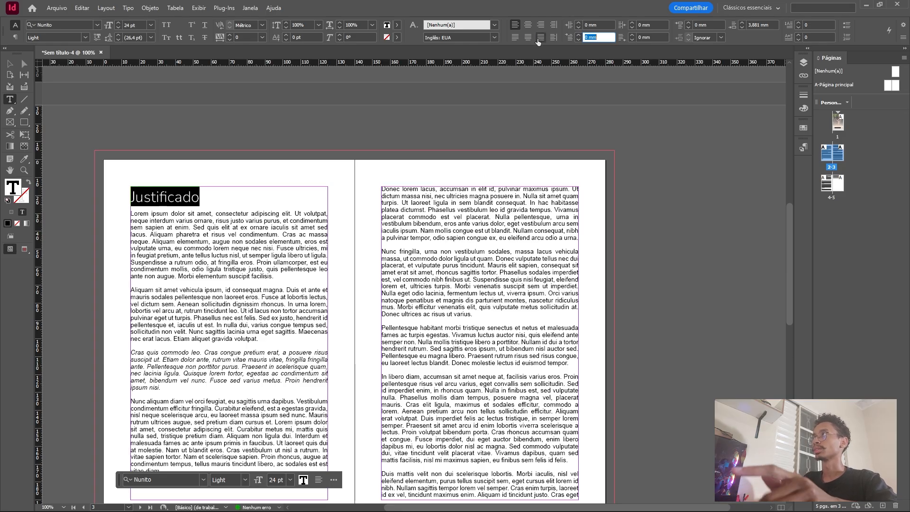
Align the heading "Justificado" right and give it a right indent of 10 mm.
left_click(540, 25)
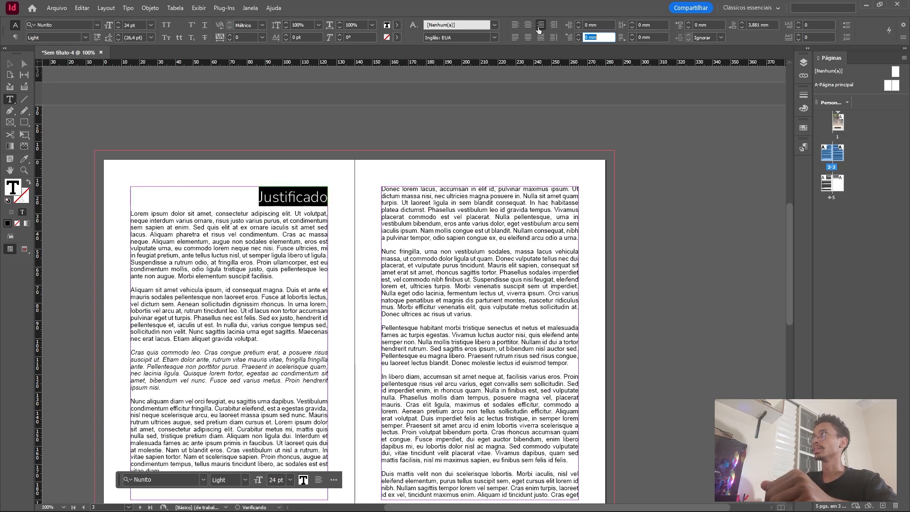
left_click(631, 22)
left_click(631, 22)
left_click(631, 22)
left_click(631, 22)
left_click(631, 22)
left_click(631, 22)
left_click(630, 22)
left_click(631, 21)
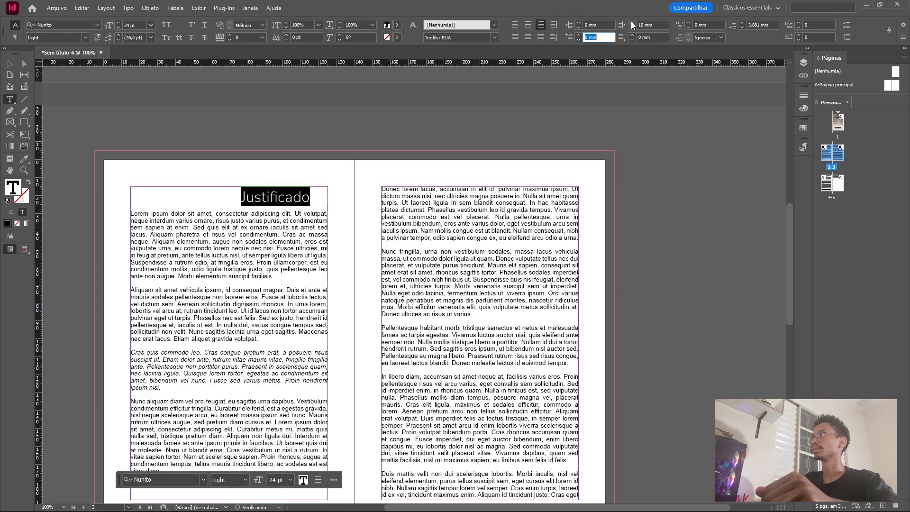
Increase the right indent of the heading "Justificado" to 15 mm.
left_click(632, 22)
left_click(632, 22)
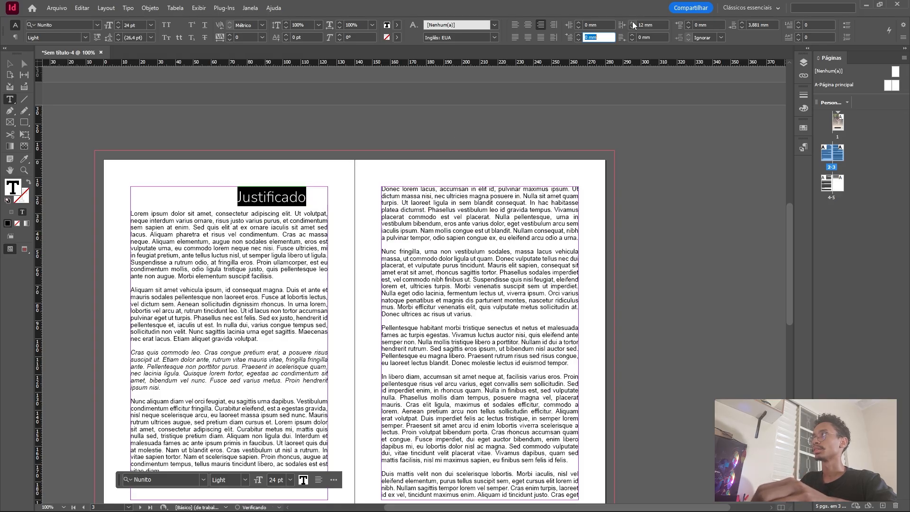
left_click(632, 22)
left_click(632, 22)
left_click(632, 22)
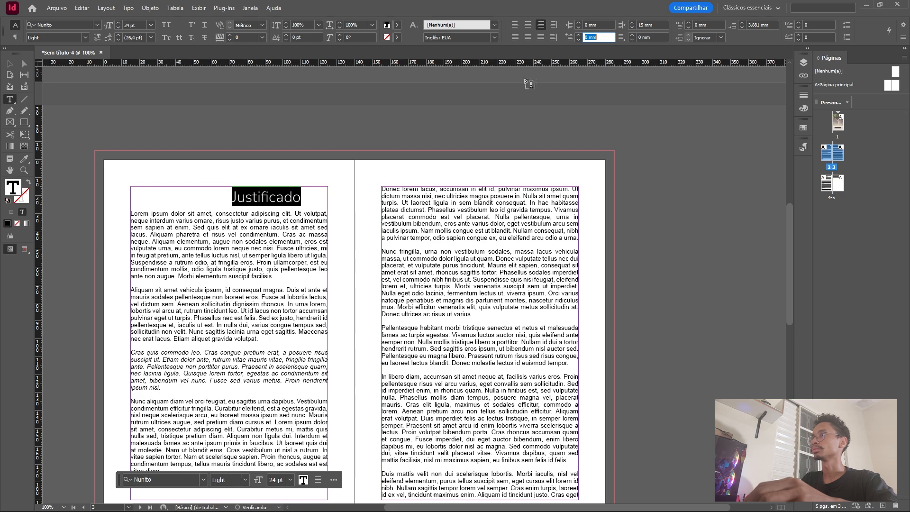
Enlarge the heading "Justificado" to 30 pt.
left_click(240, 198)
left_click_drag(231, 195, 310, 201)
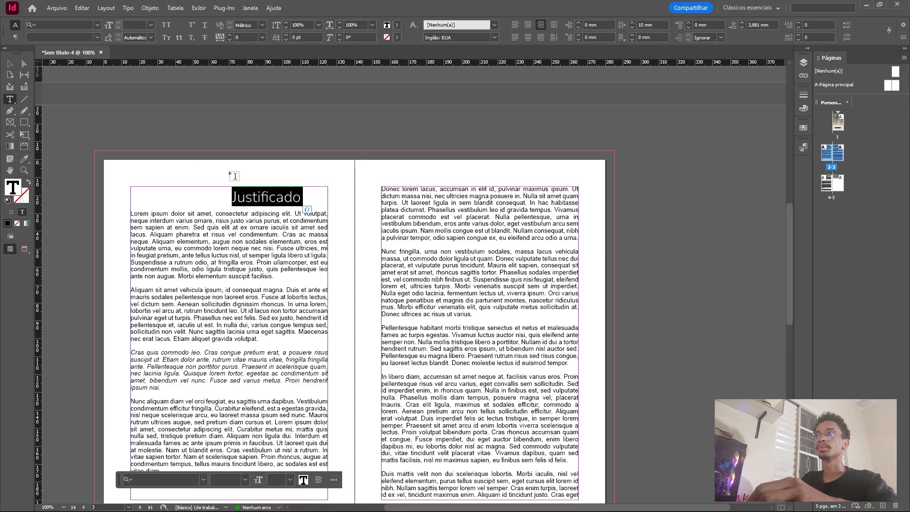
left_click(236, 194)
left_click_drag(310, 198, 220, 186)
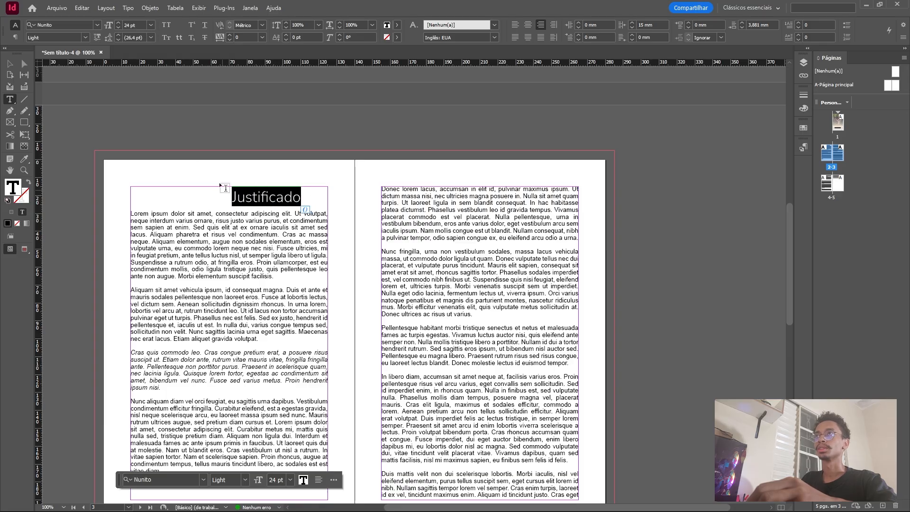
left_click(150, 24)
left_click(140, 137)
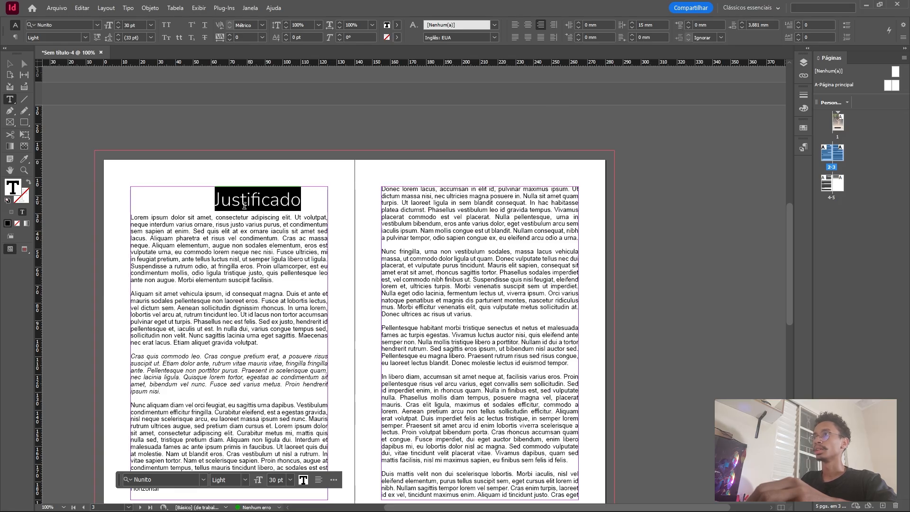
Set the space after the heading "Justificado" to 15 mm.
left_click(235, 202)
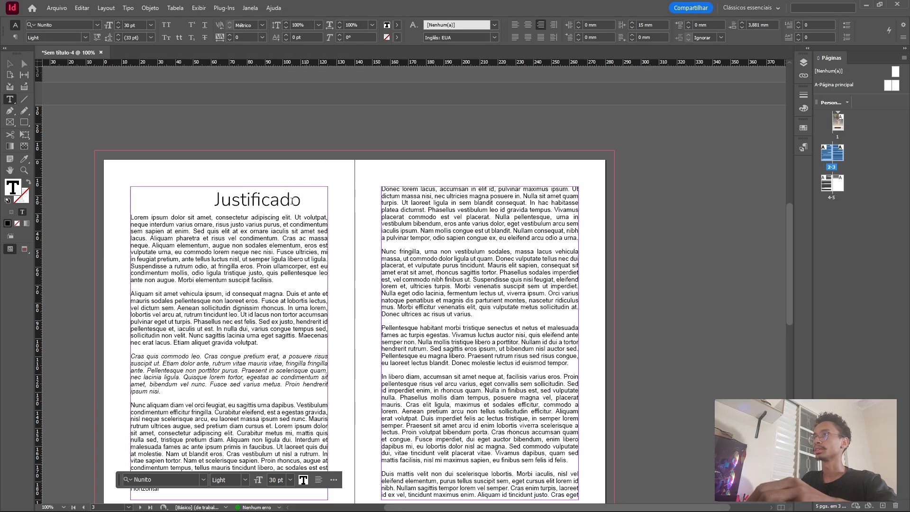
double_click(294, 200)
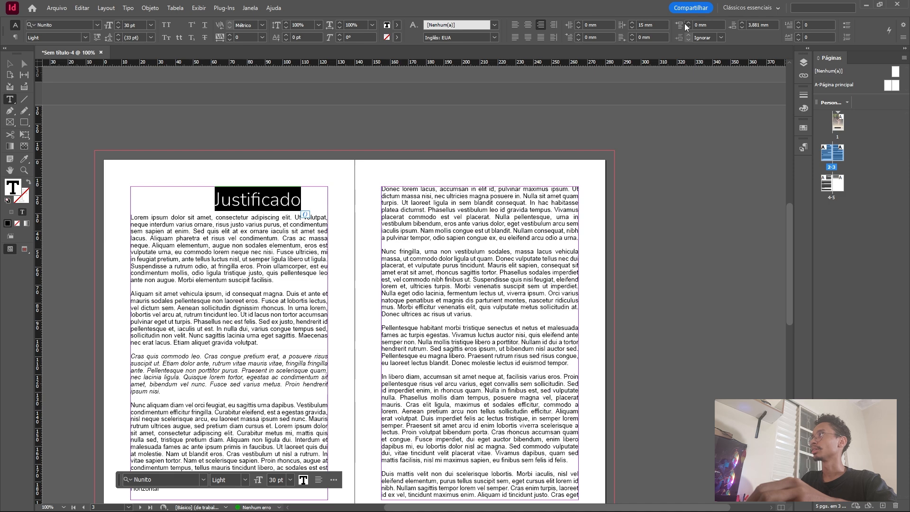
left_click(741, 23)
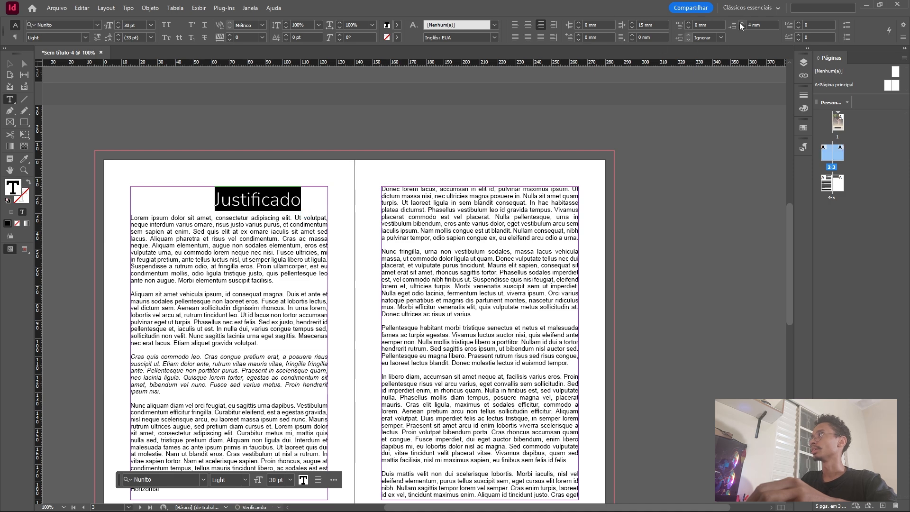
left_click(741, 23)
left_click(741, 24)
left_click(741, 23)
left_click(740, 23)
left_click(741, 23)
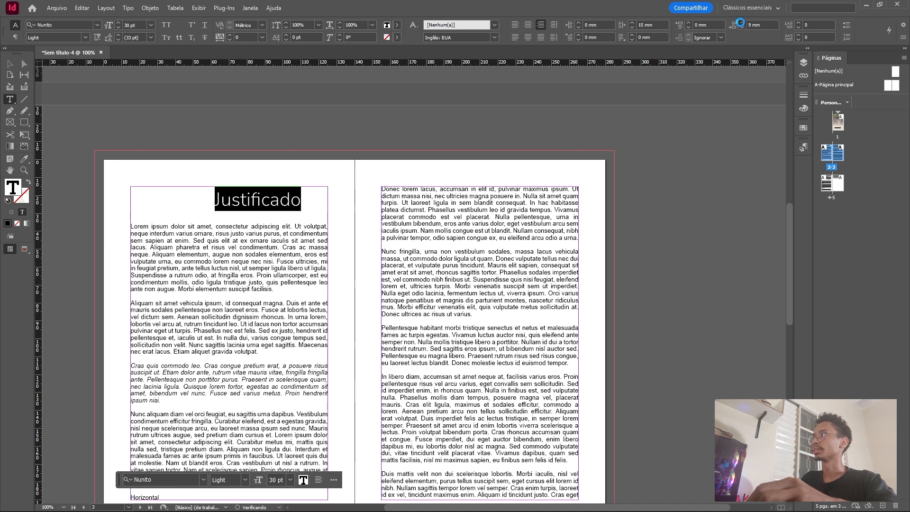
left_click(740, 23)
left_click(741, 23)
left_click(740, 24)
left_click(741, 23)
left_click(741, 23)
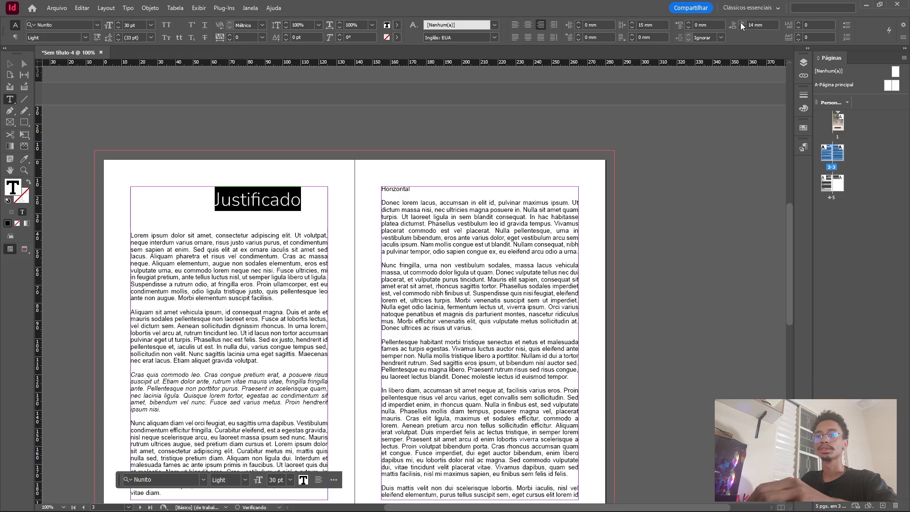
left_click(741, 23)
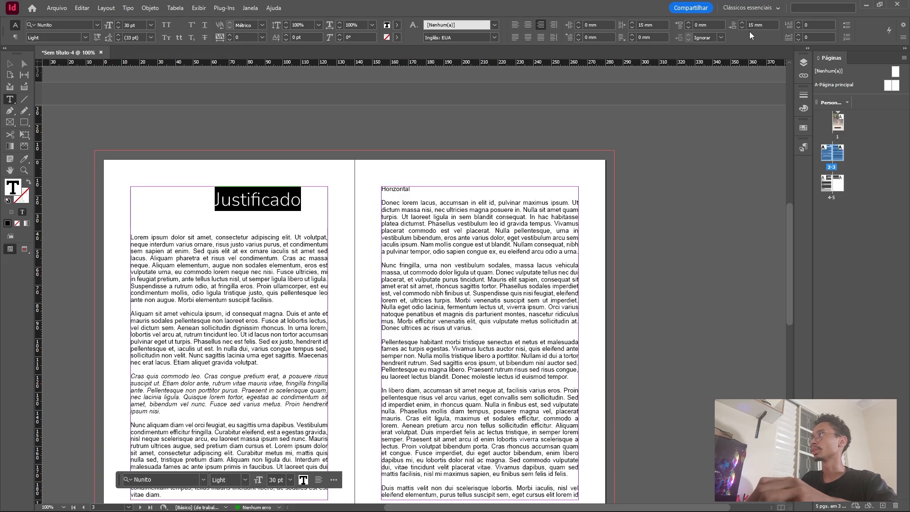
Change the font style of the heading "Justificado" to Nunito Medium.
left_click(246, 200)
scroll(250, 199, "down", 1)
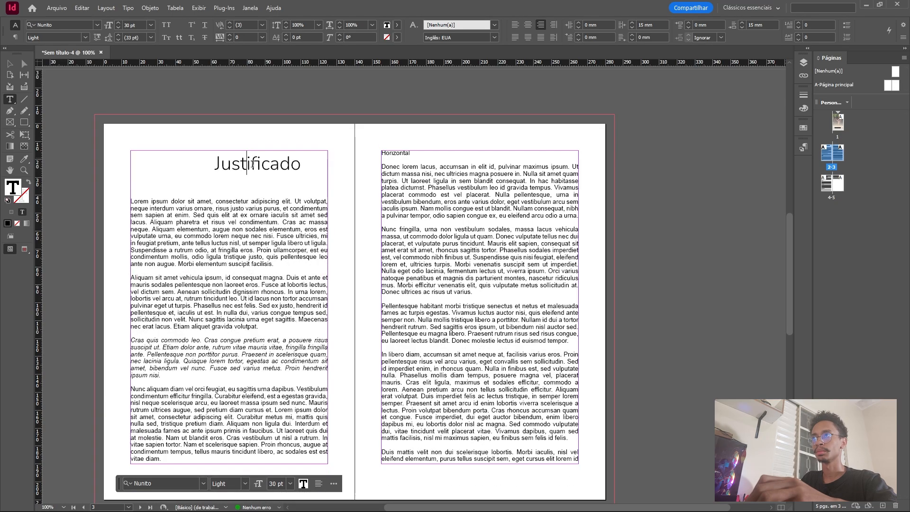
left_click_drag(200, 167, 325, 172)
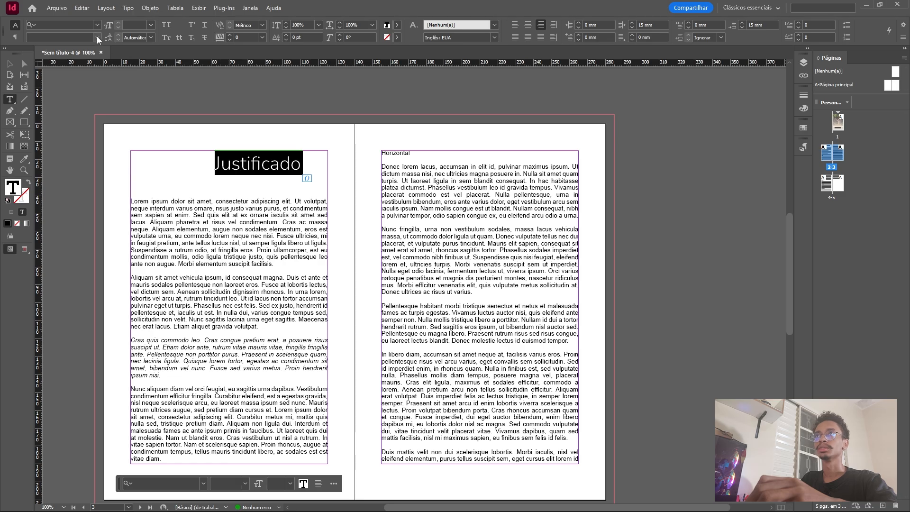
left_click(257, 159)
double_click(303, 163)
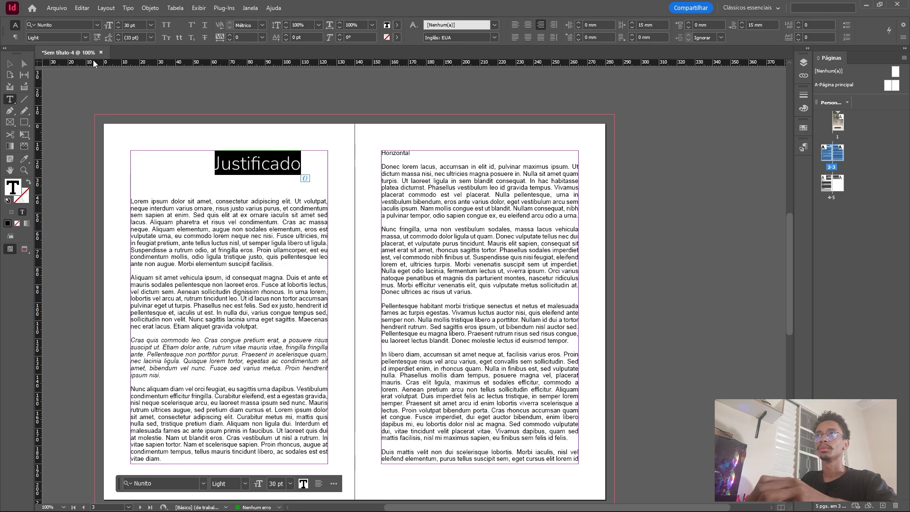
left_click(84, 37)
left_click(61, 78)
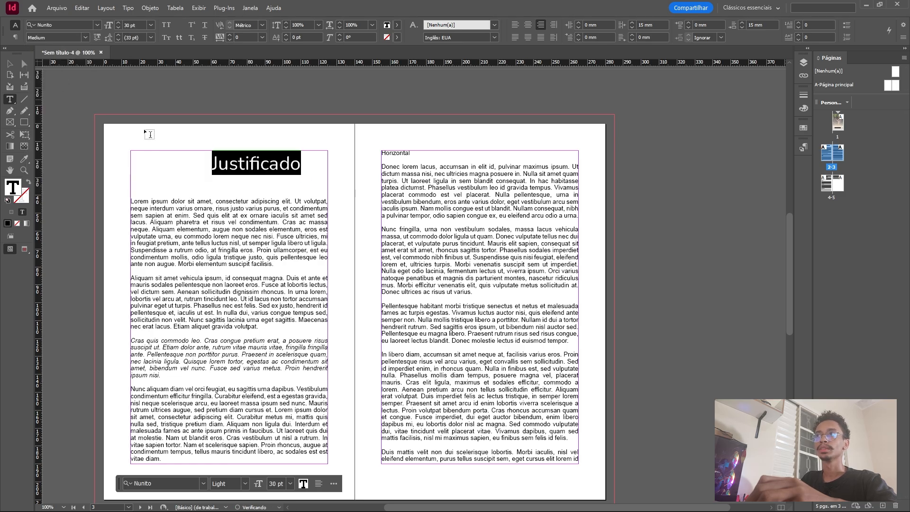
Apply all caps to the heading "Justificado".
left_click(250, 178)
double_click(213, 166)
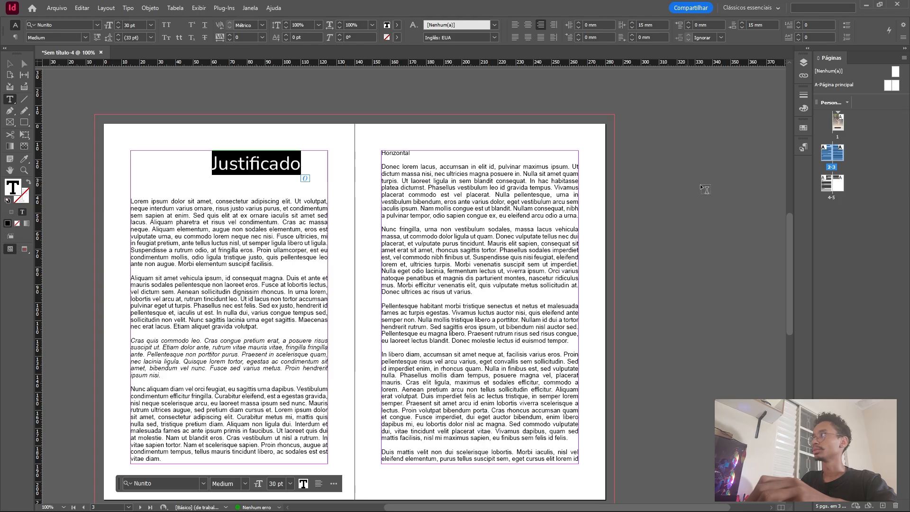
left_click(167, 27)
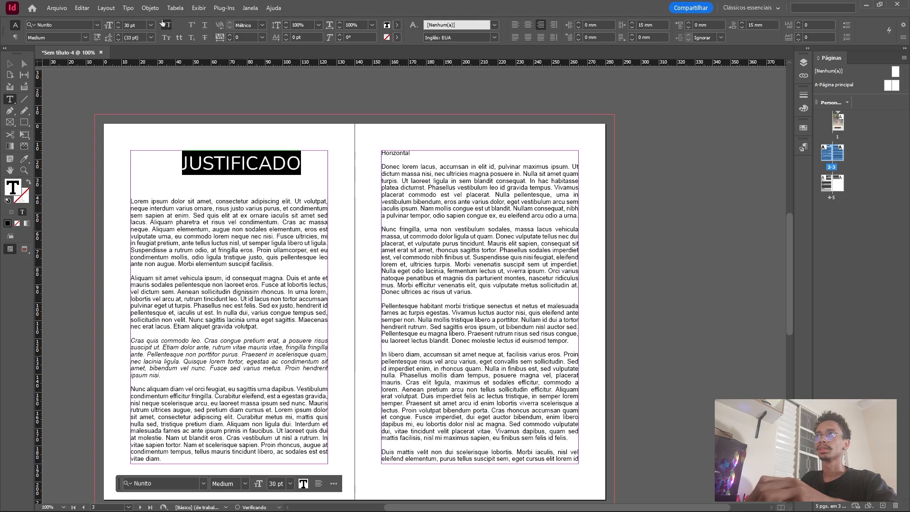
Change the font style of the heading "JUSTIFICADO" to ExtraLight.
left_click(190, 164)
left_click_drag(183, 164, 321, 164)
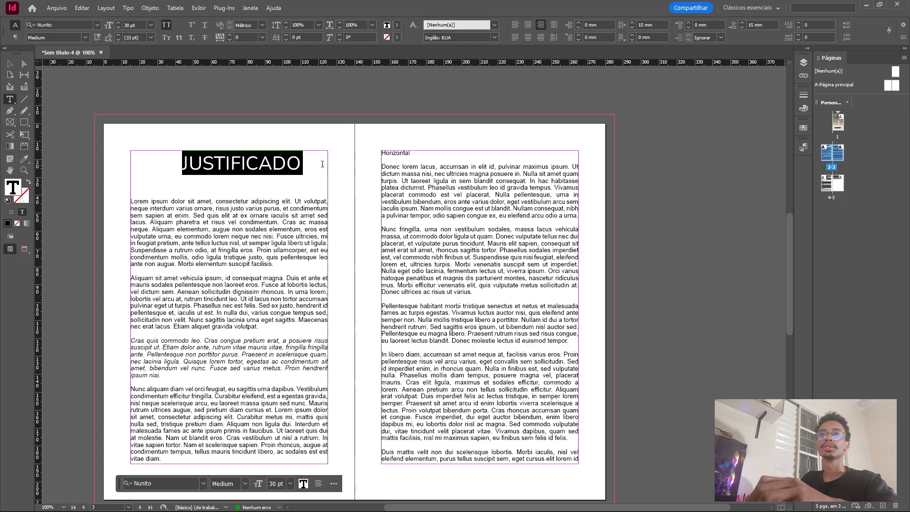
left_click(100, 37)
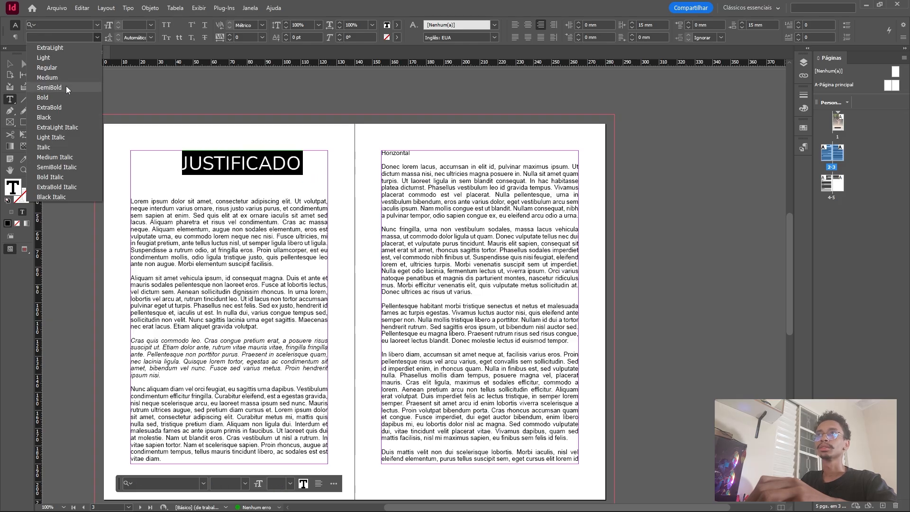
left_click(56, 47)
Set the font size of the heading "JUSTIFICADO" to 24 pt.
left_click_drag(195, 163, 335, 170)
left_click(150, 25)
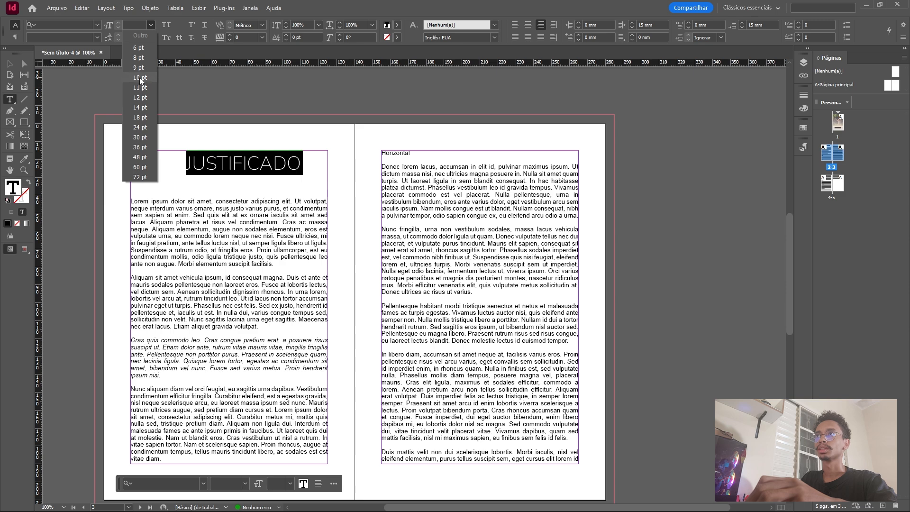
left_click(148, 127)
left_click(209, 162)
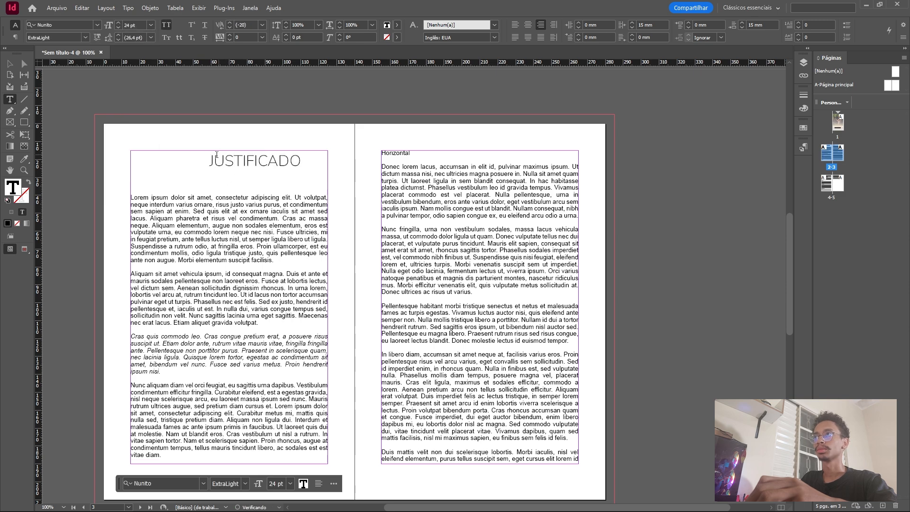
mouse_move(208, 162)
left_mouse_down()
mouse_move(314, 162)
mouse_move(197, 162)
left_mouse_up()
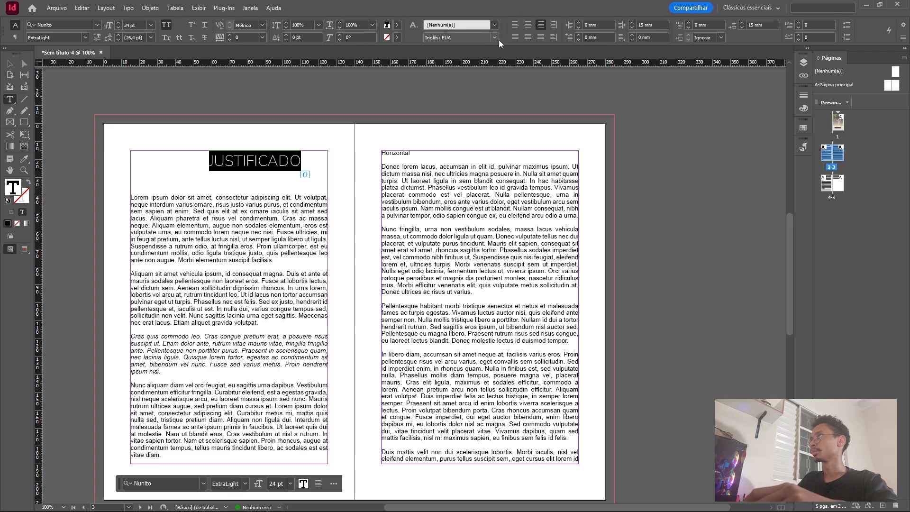
Create a new paragraph style from the formatted heading "JUSTIFICADO" and apply it to the heading.
left_click(434, 160)
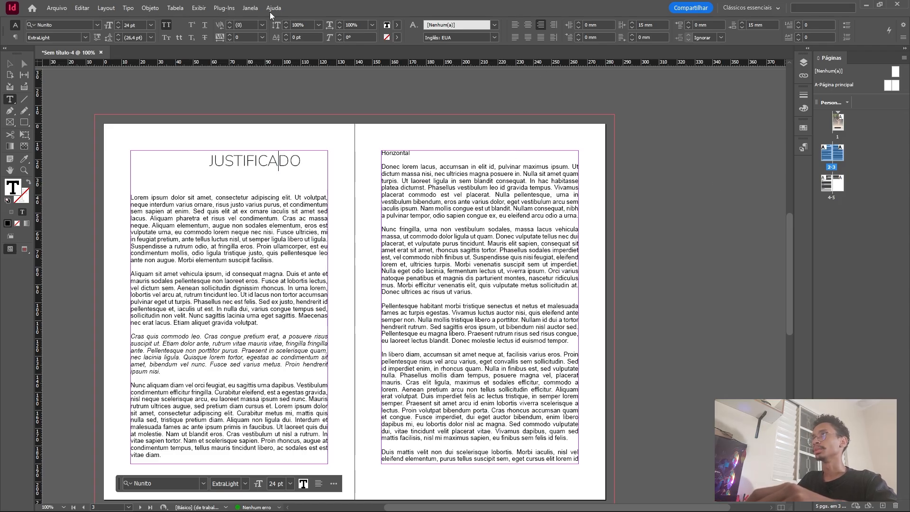
left_click(250, 8)
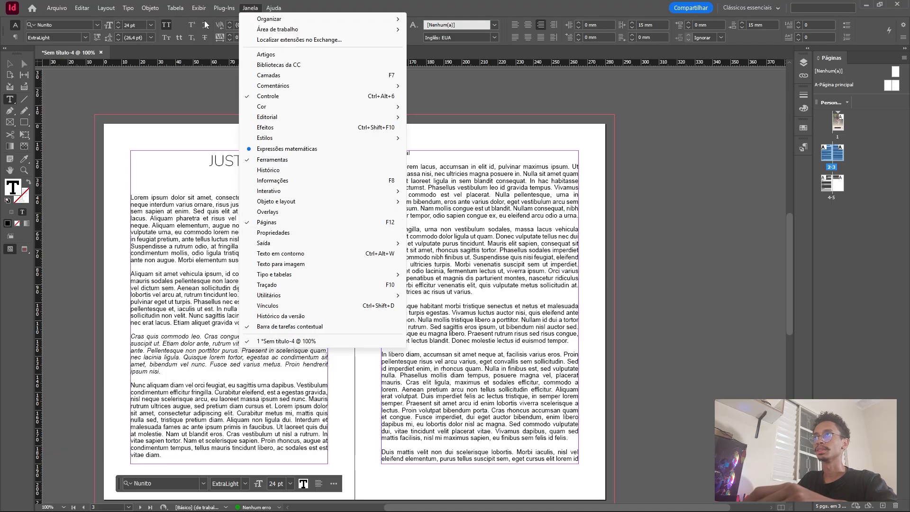
mouse_move(313, 138)
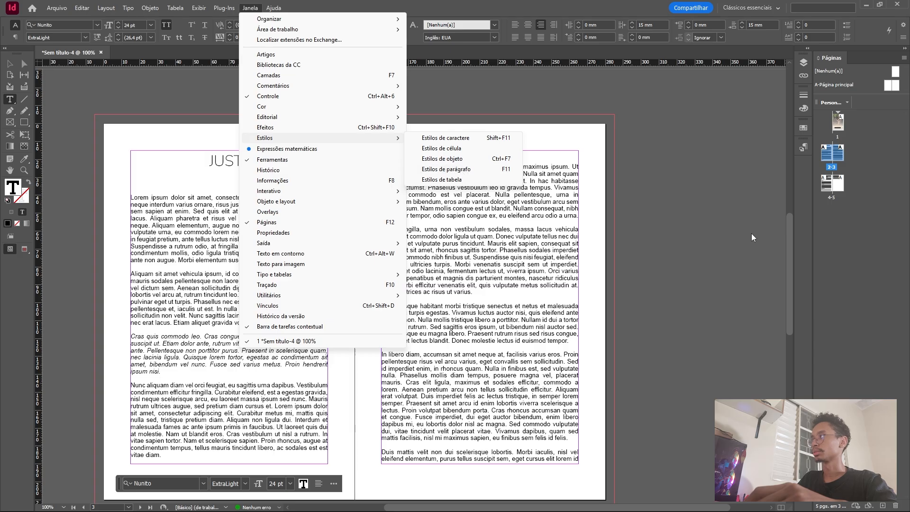
left_click(804, 147)
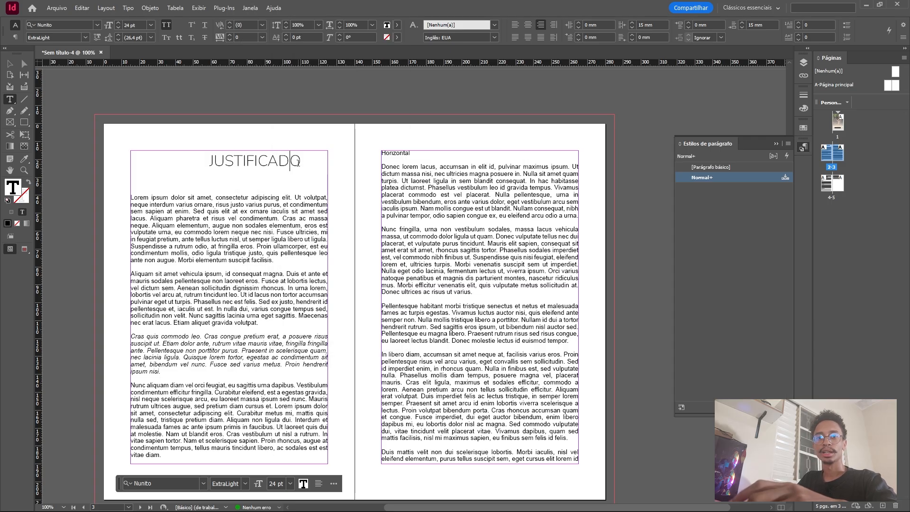
left_click_drag(305, 162, 209, 161)
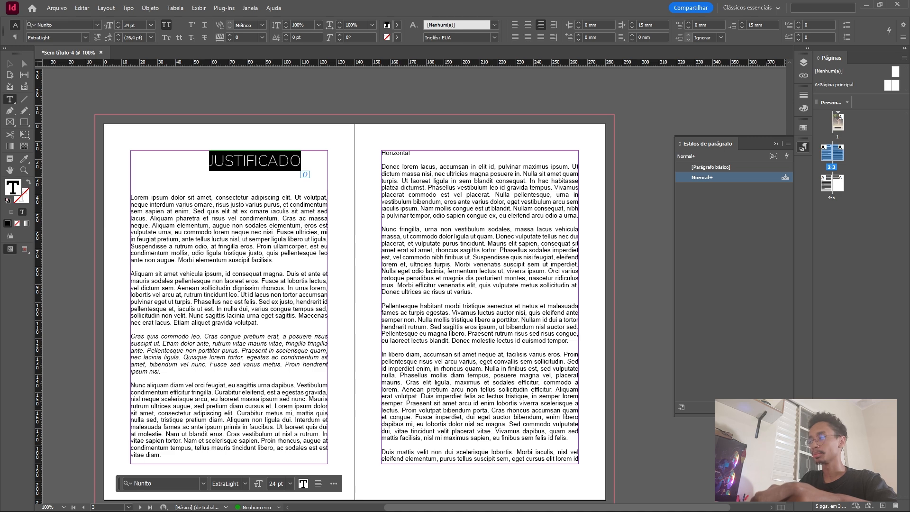
left_click(765, 407)
left_click(727, 191)
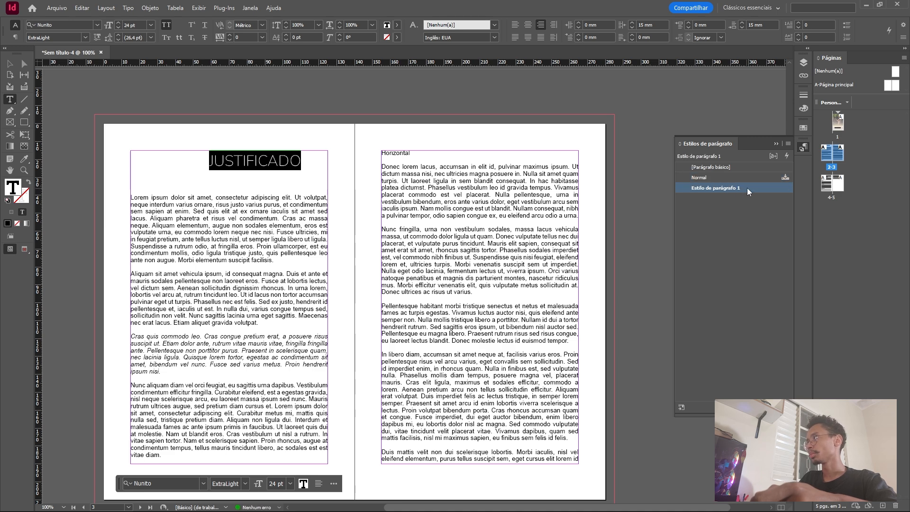
left_click(747, 188)
left_click(765, 188)
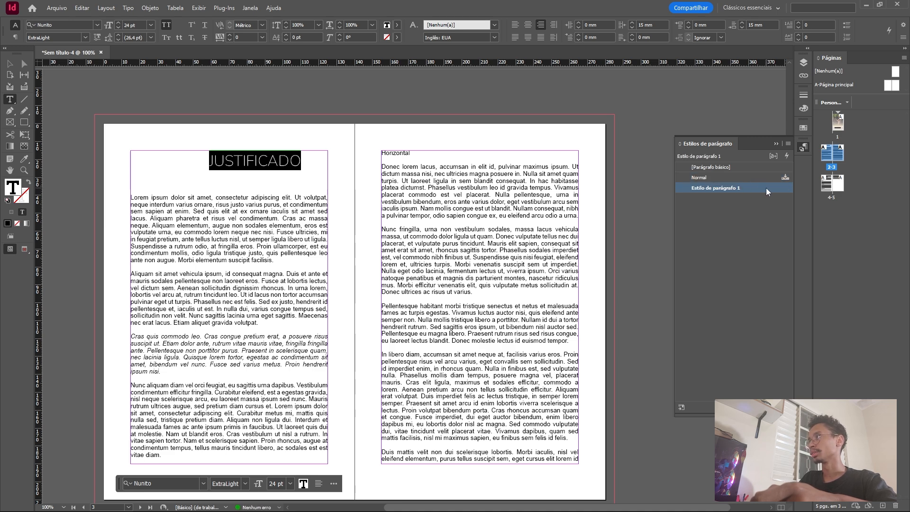
Review the heading paragraph style's basic and advanced character formats, indents and spacing, and tab settings.
double_click(766, 188)
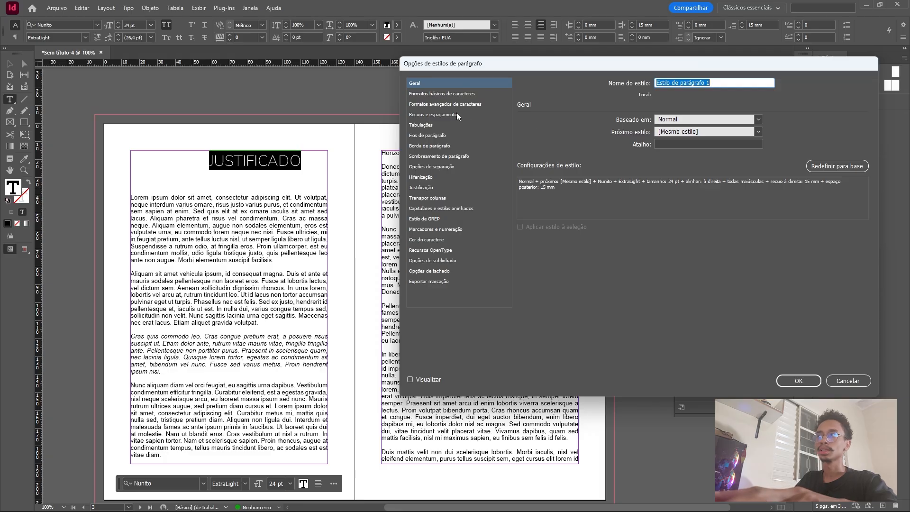
left_click(439, 93)
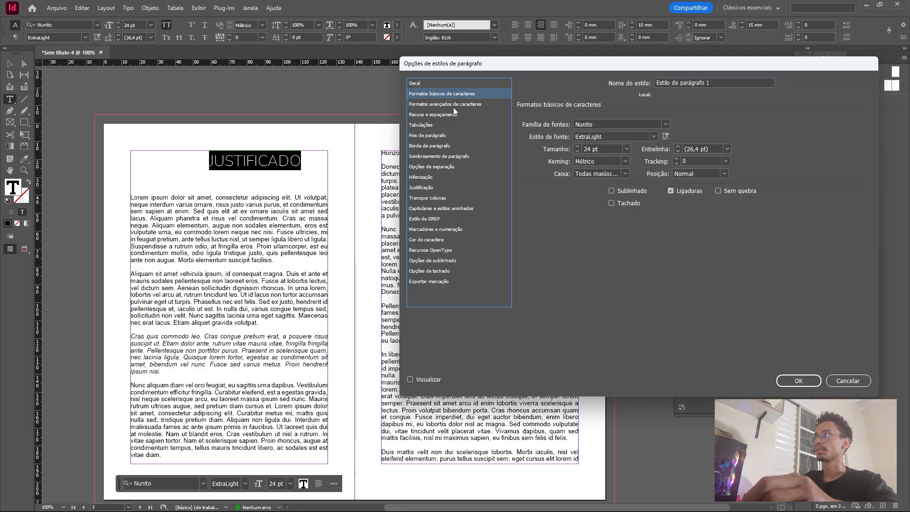
left_click(440, 105)
left_click(436, 114)
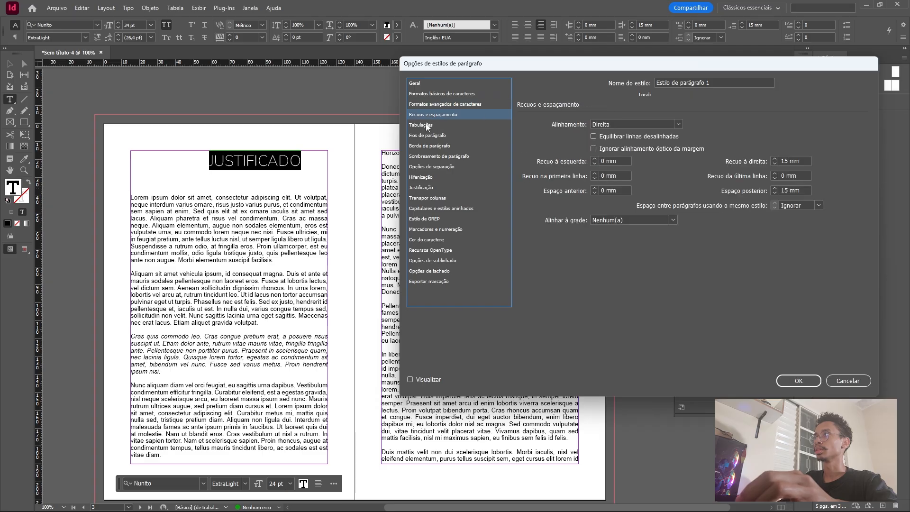
left_click(430, 125)
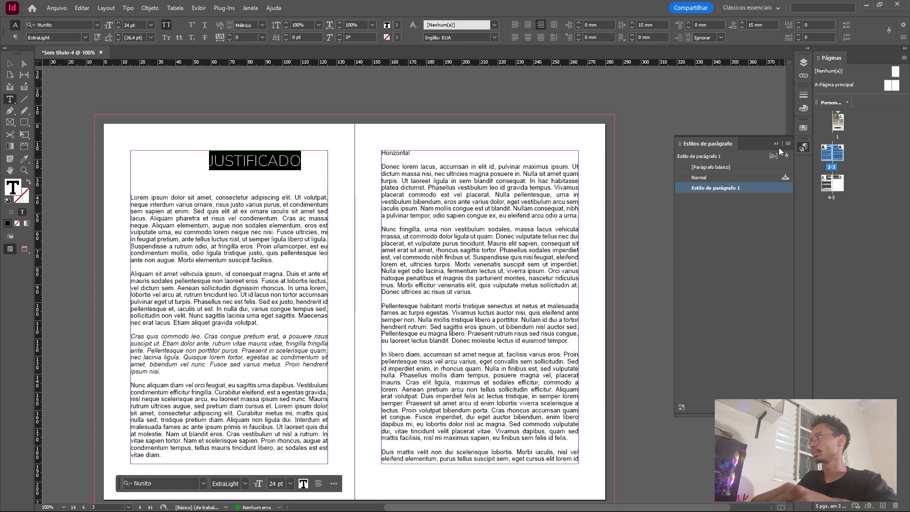
Rename the heading's paragraph style to "titulo".
double_click(705, 190)
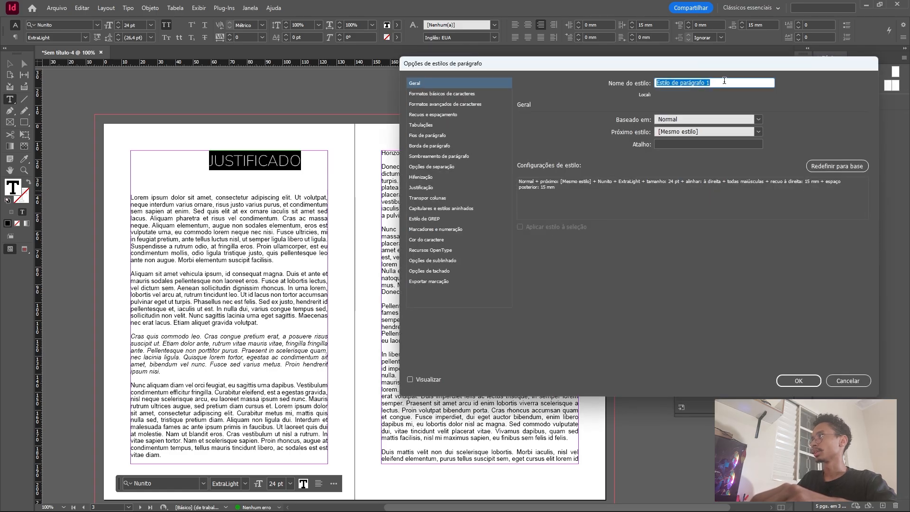
type("titulo")
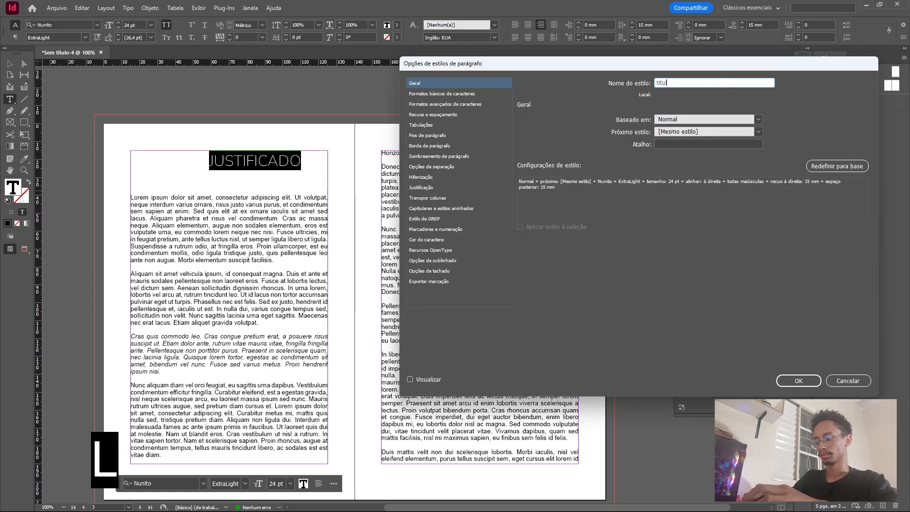
left_click(792, 382)
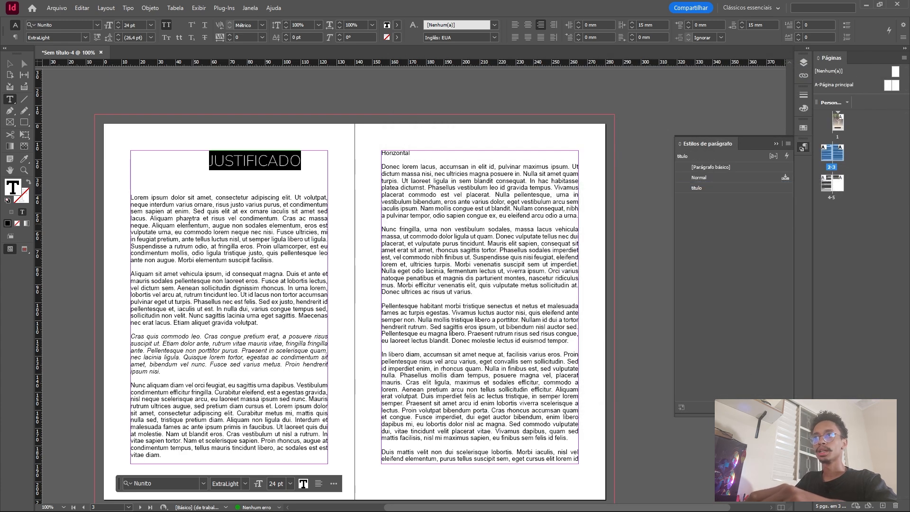
Change the font of the first body paragraph below "JUSTIFICADO" to Nunito Regular at 11 pt.
left_click(220, 246)
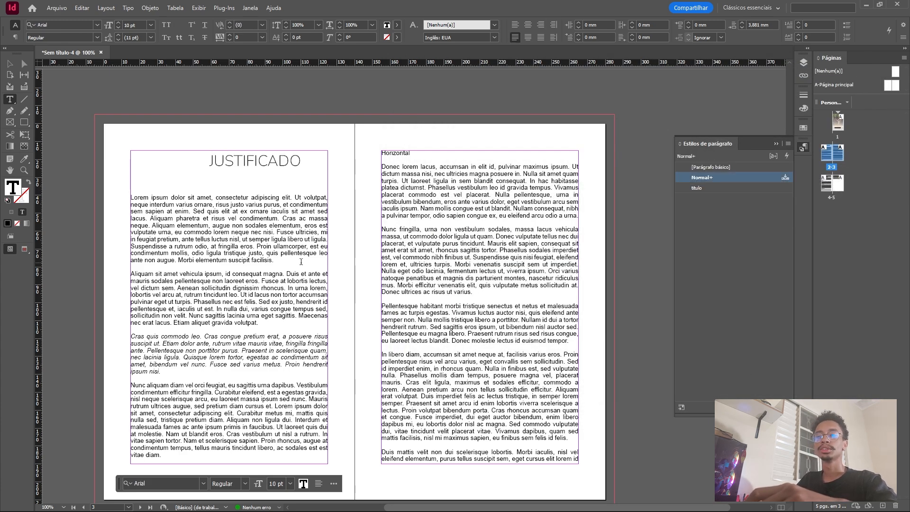
left_click_drag(282, 261, 131, 197)
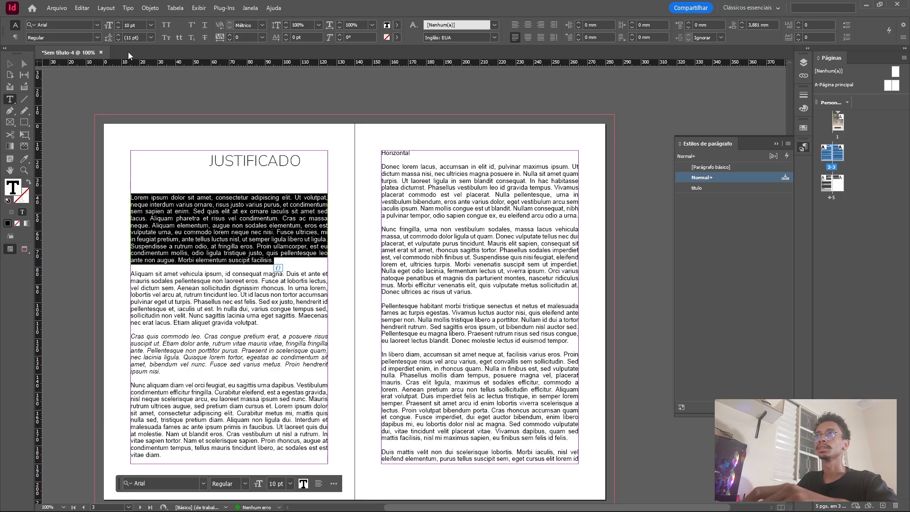
left_click(80, 21)
type("n")
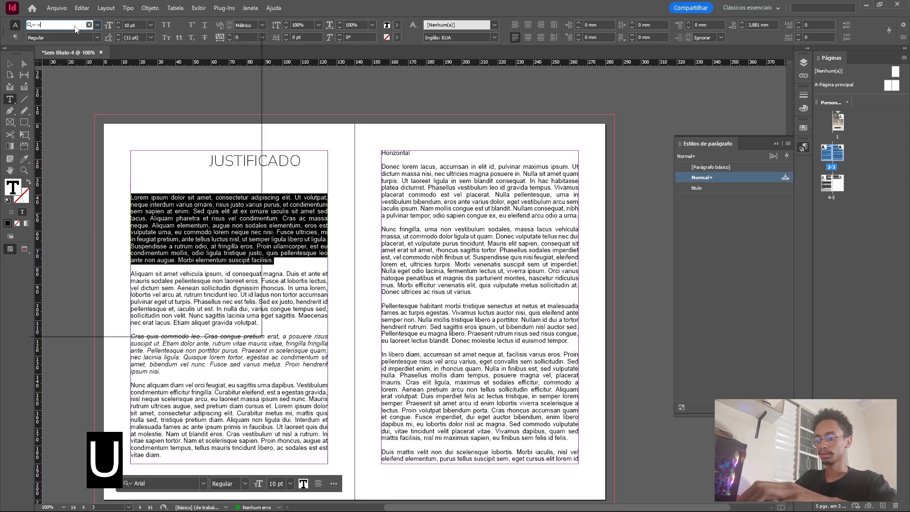
type("unito")
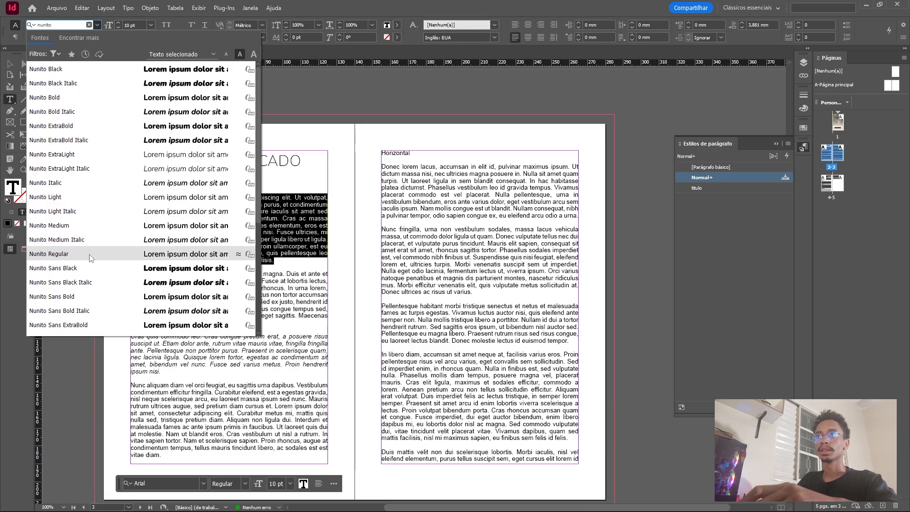
left_click(110, 255)
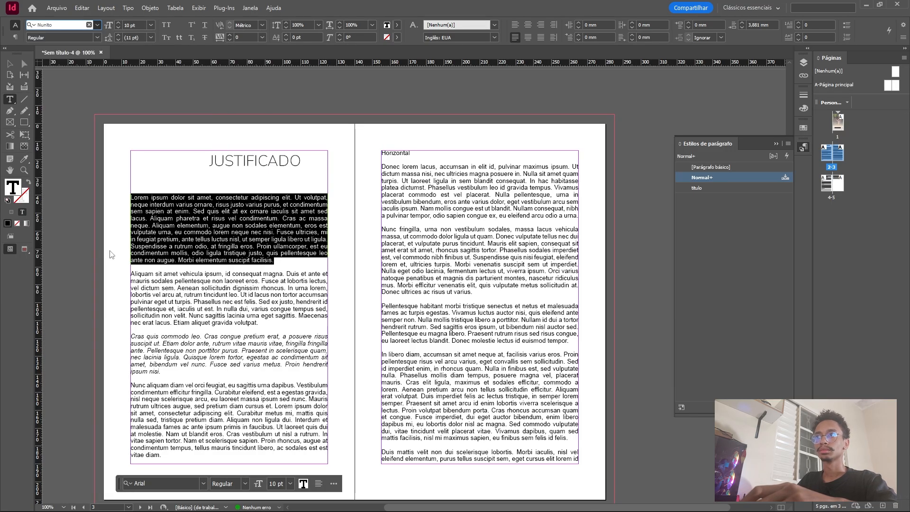
left_click(118, 22)
left_click(195, 266)
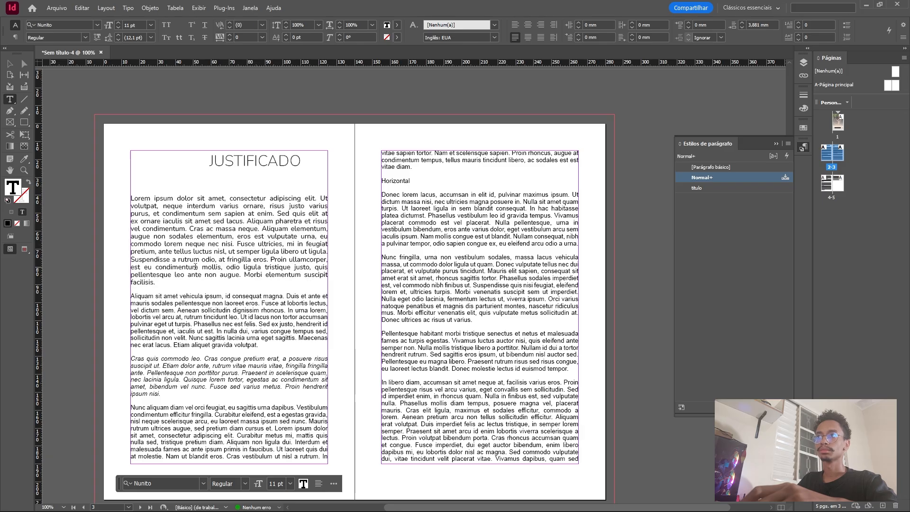
Set the leading of the first body paragraph to Automático(a).
left_click_drag(156, 283, 129, 189)
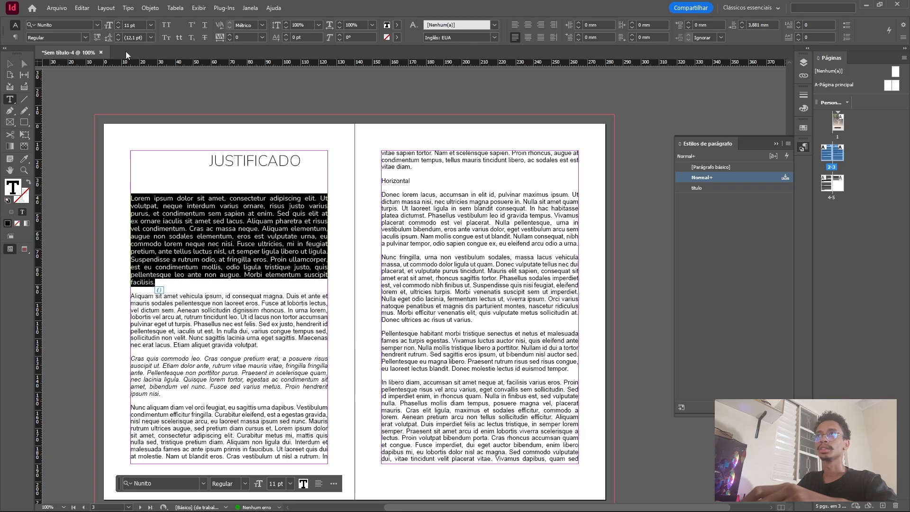
left_click(151, 38)
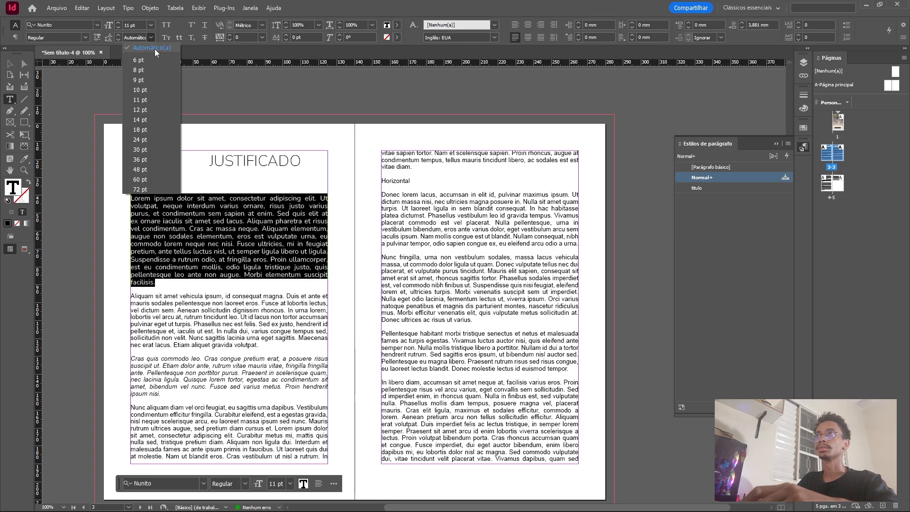
left_click(154, 50)
left_click(159, 195)
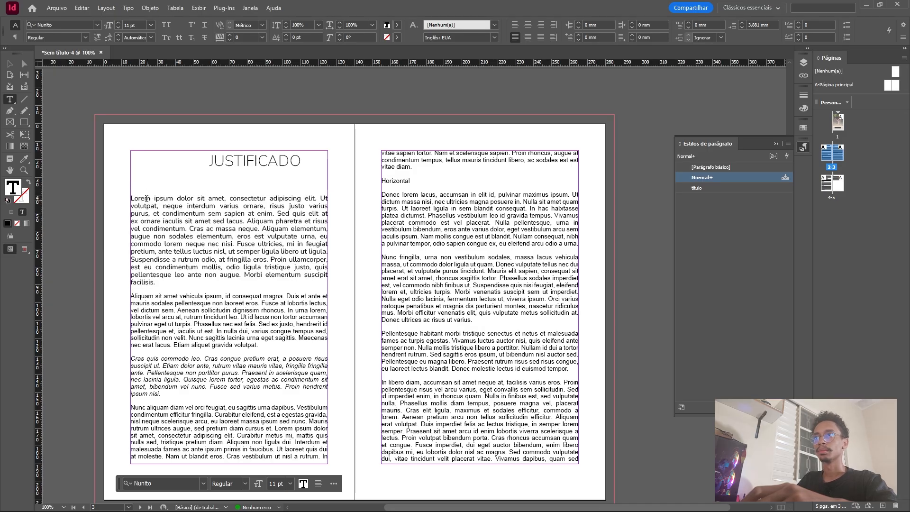
Try a 5 mm left indent on the first body paragraph and reset it to 0 mm.
left_click(578, 23)
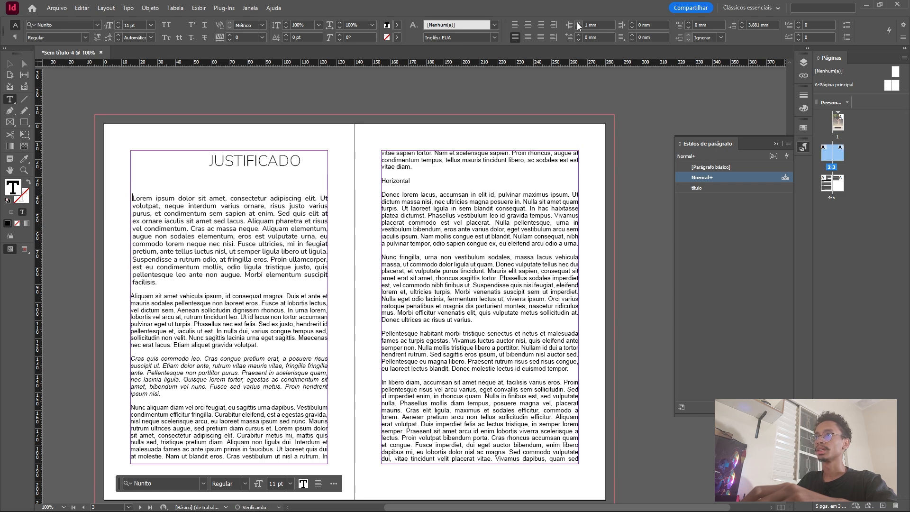
left_click(578, 22)
left_click(578, 23)
left_click(578, 23)
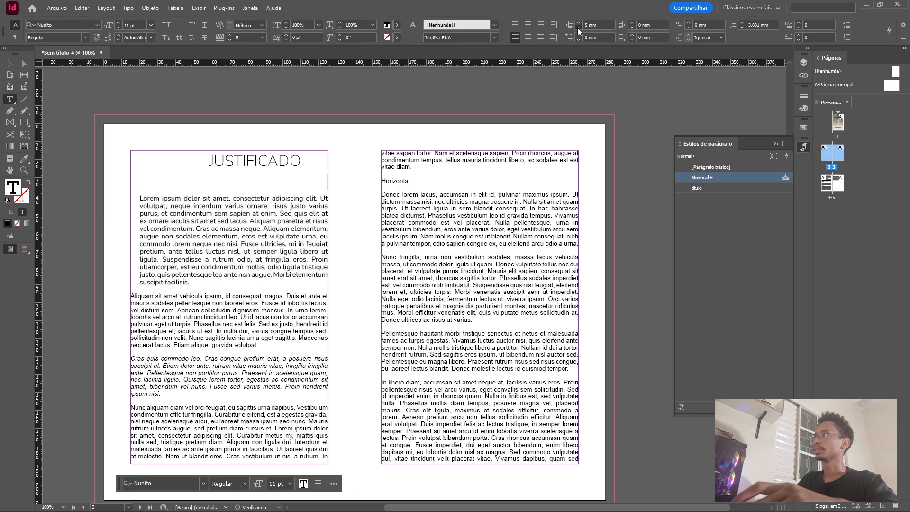
left_click(577, 28)
left_click(578, 28)
left_click(578, 27)
left_click(578, 28)
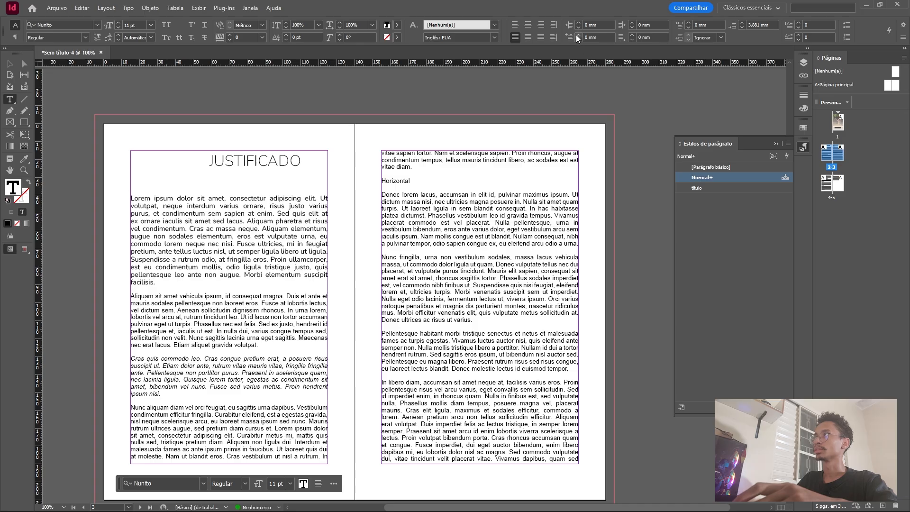
Set the first-line indent of the first body paragraph to 10 mm.
left_click(578, 35)
left_click(577, 35)
left_click(577, 35)
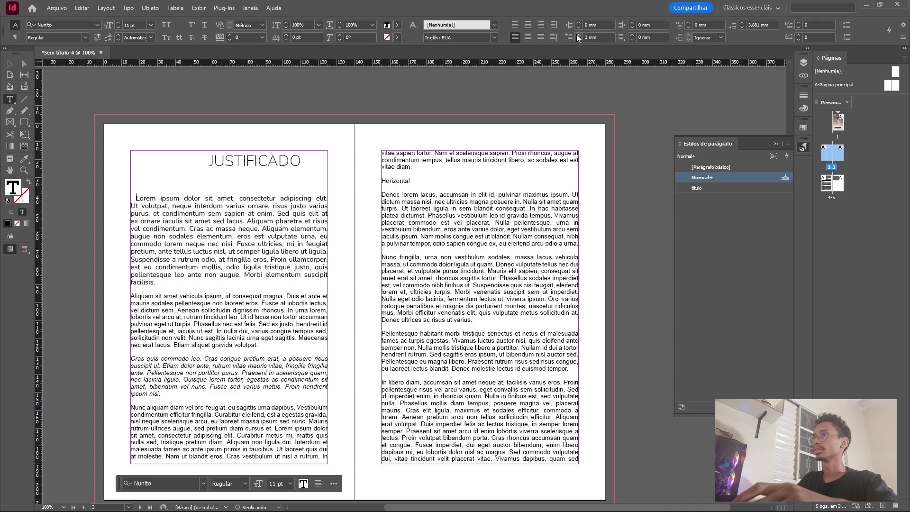
left_click(578, 36)
left_click(578, 35)
left_click(577, 35)
left_click(577, 35)
left_click(577, 35)
left_click(577, 35)
left_click(578, 35)
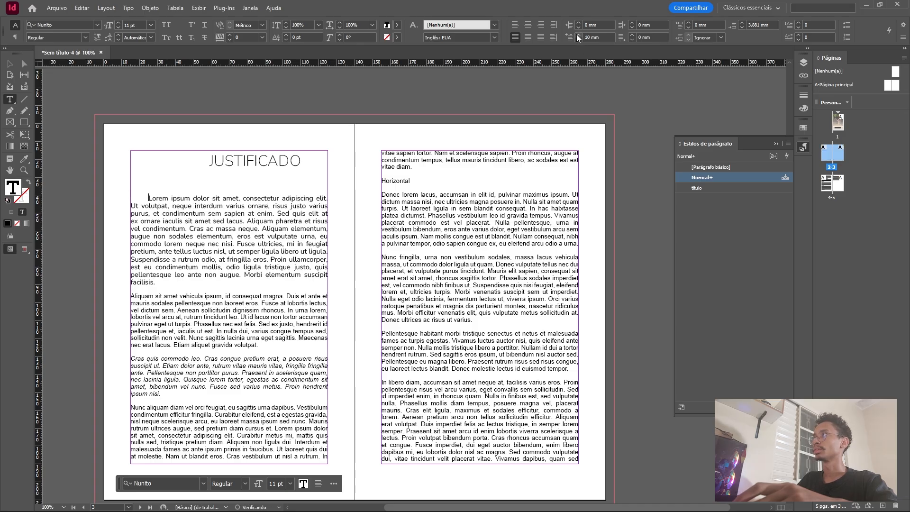
left_click(180, 260)
scroll(173, 227, "down", 3)
key("ctrl+a")
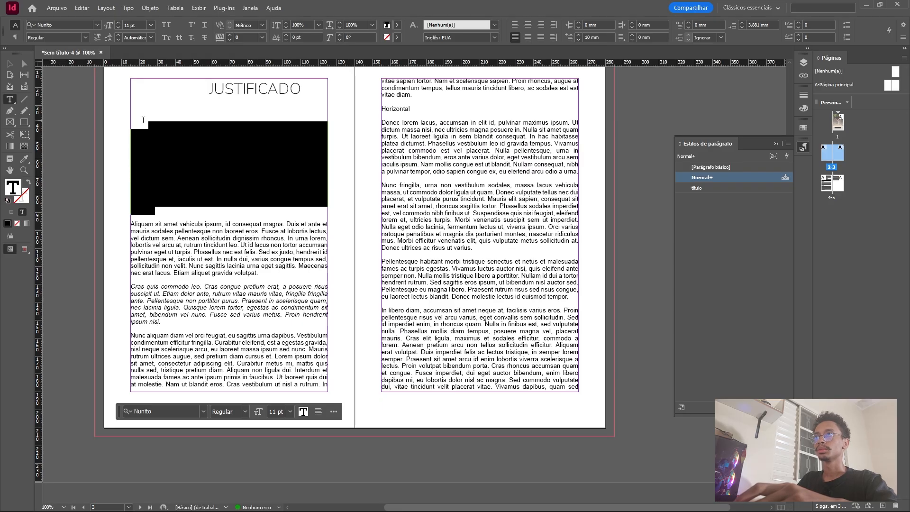
key("BackSpace")
left_click(185, 164)
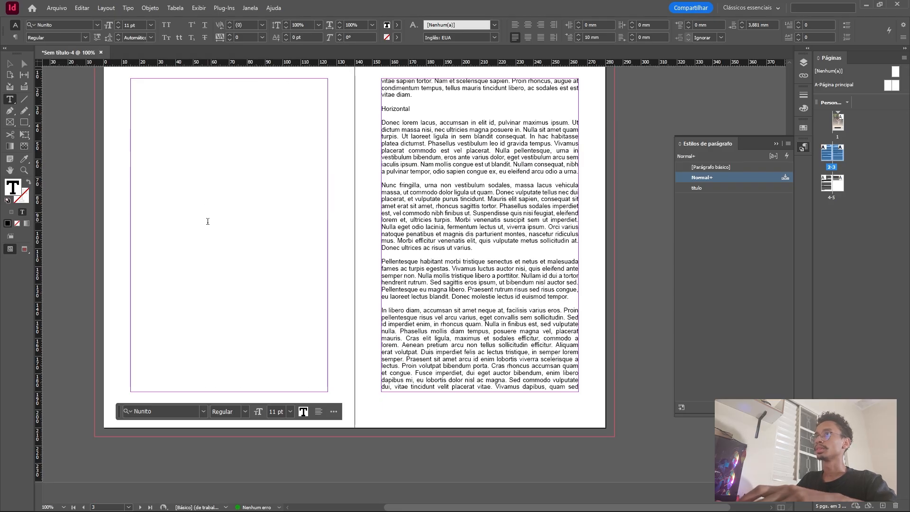
scroll(207, 222, "up", 2)
scroll(208, 221, "down", 4)
scroll(208, 222, "right", 2)
scroll(207, 221, "left", 5)
scroll(208, 221, "down", 4)
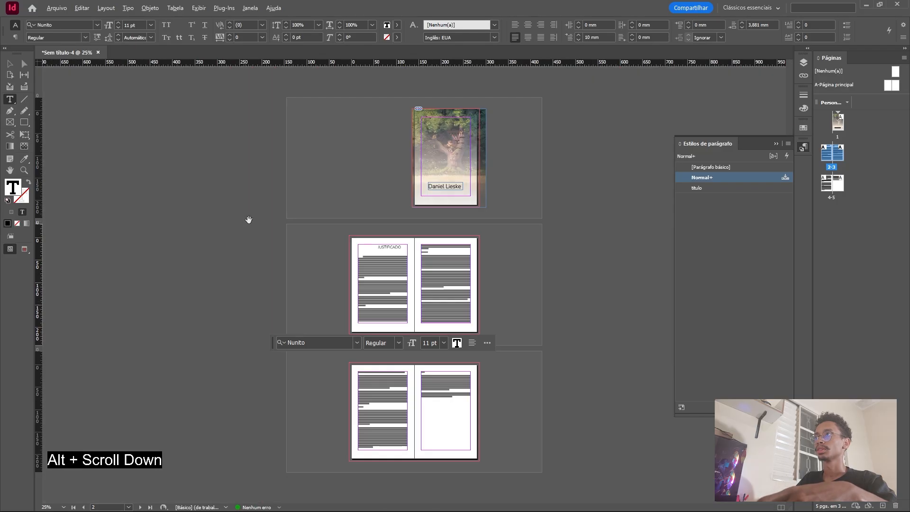
scroll(247, 218, "up", 4)
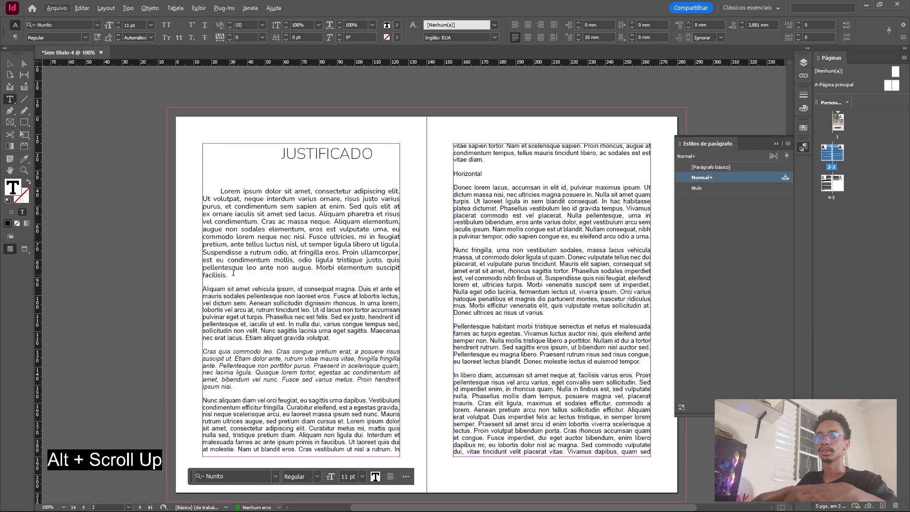
Set both the space before and the space after the first body paragraph to 2 mm.
left_click_drag(239, 277, 217, 185)
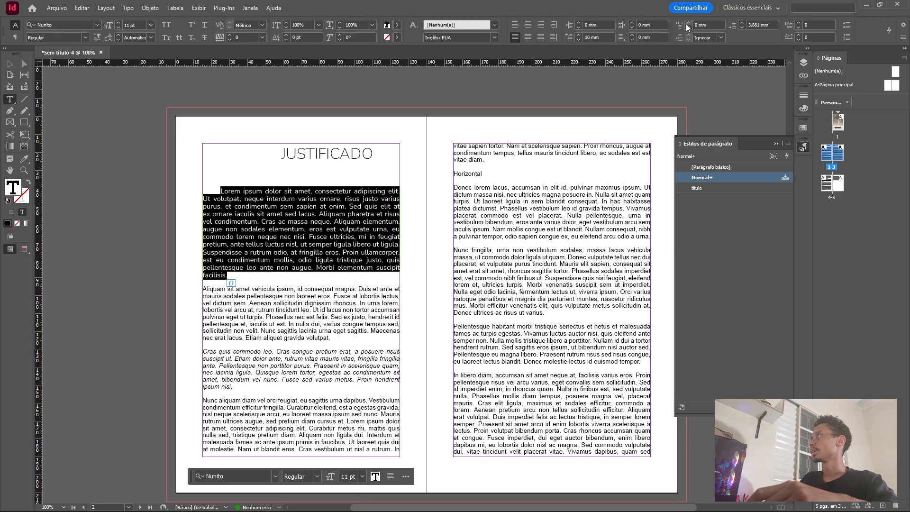
left_click(742, 22)
left_click(741, 27)
left_click(742, 27)
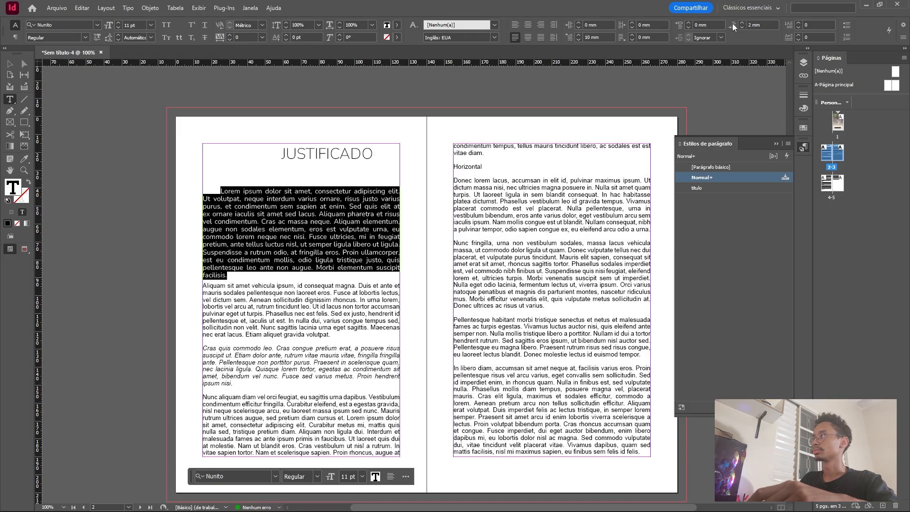
left_click(688, 22)
left_click(688, 22)
left_click(257, 209)
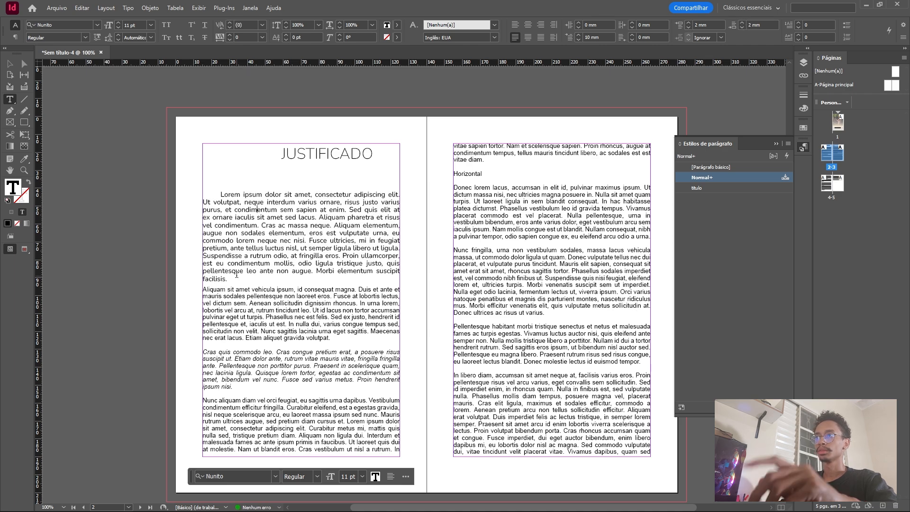
Set the first body paragraph's language to Português: Brasileiro, and briefly view the paragraph formatting controls before returning to the character formatting controls.
left_click_drag(229, 279, 216, 194)
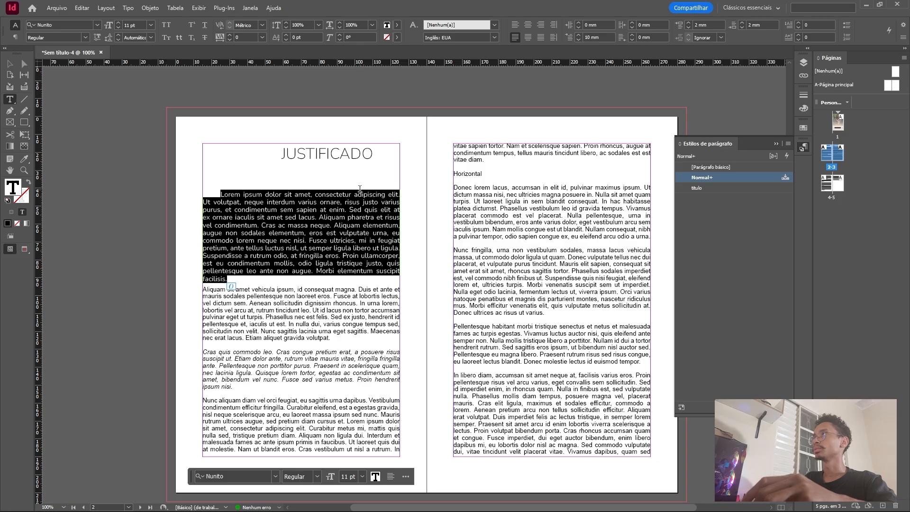
left_click(267, 240)
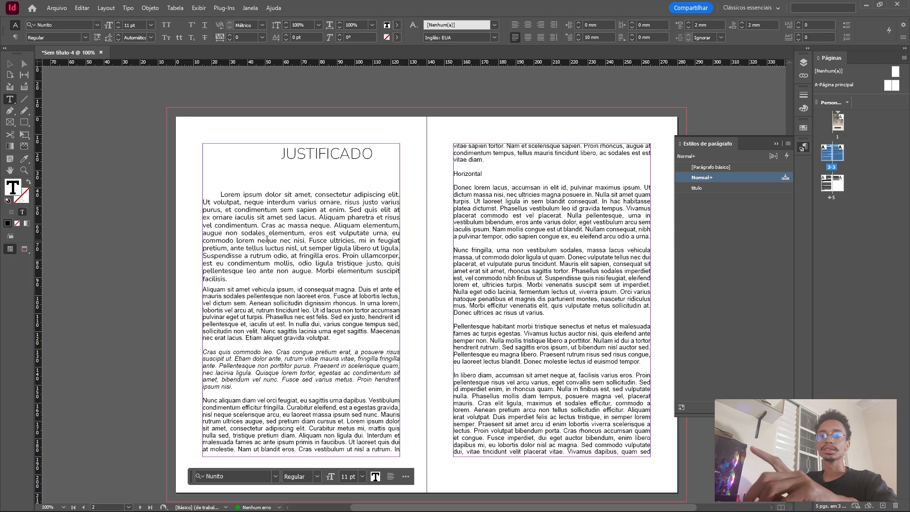
left_click_drag(220, 195, 268, 279)
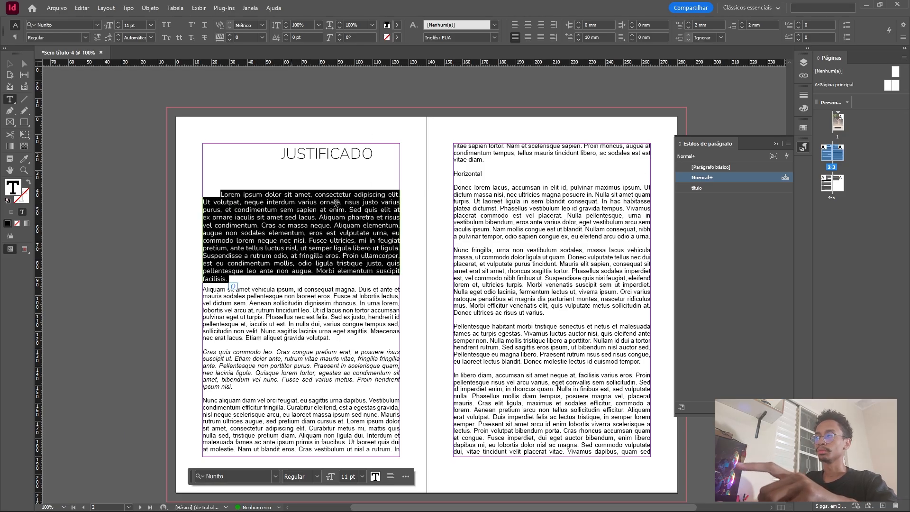
left_click(496, 37)
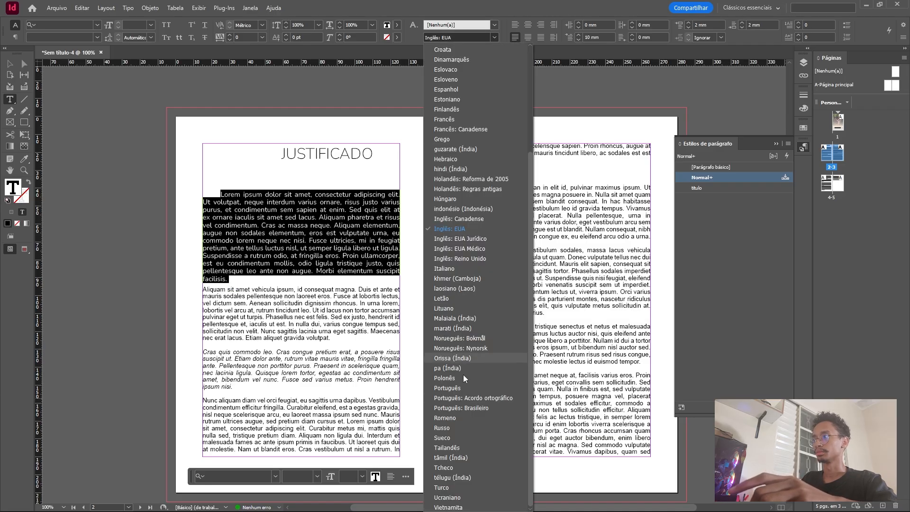
left_click(476, 410)
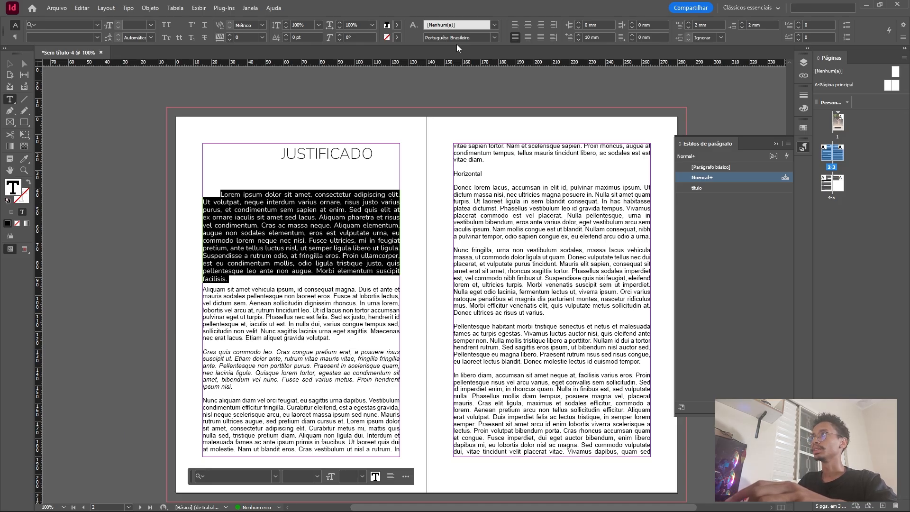
left_click(16, 38)
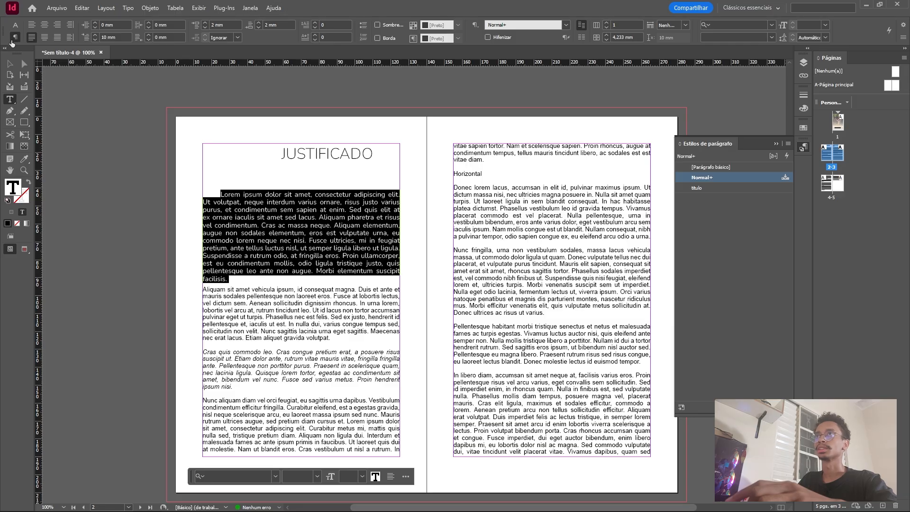
left_click(16, 26)
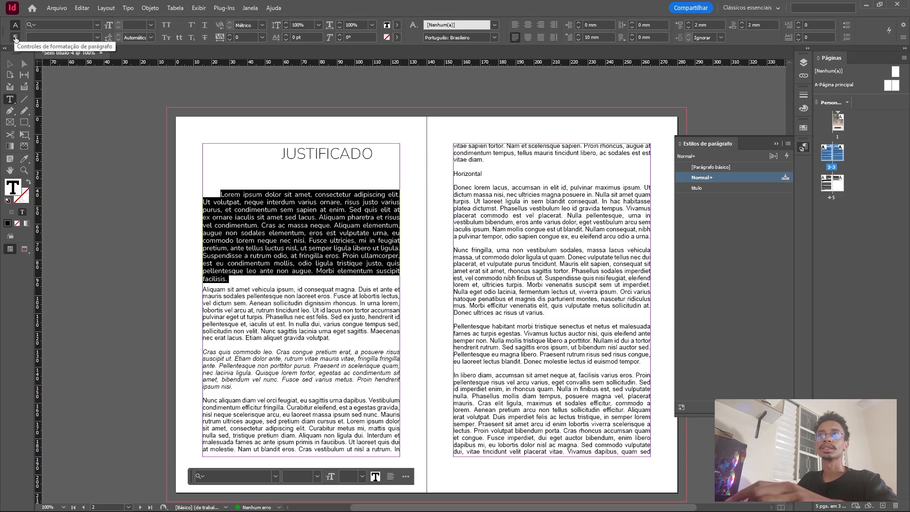
Try hyphenation on the first body paragraph, turn it off again, and return to the character formatting controls.
left_click(16, 38)
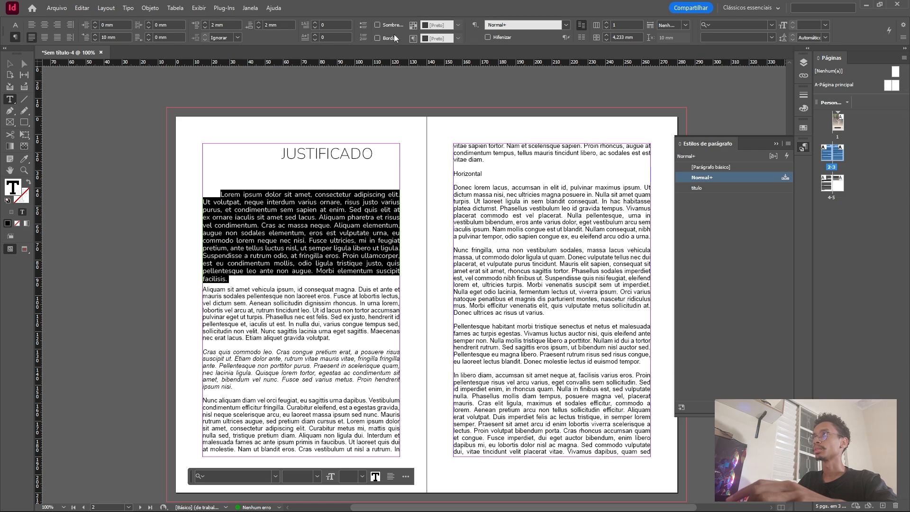
left_click(487, 38)
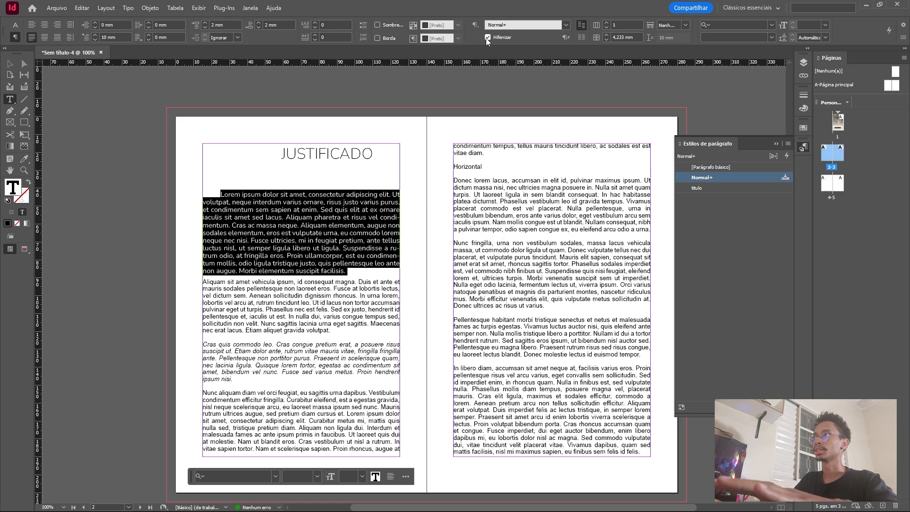
left_click(488, 38)
left_click(256, 276)
left_click_drag(257, 276, 218, 192)
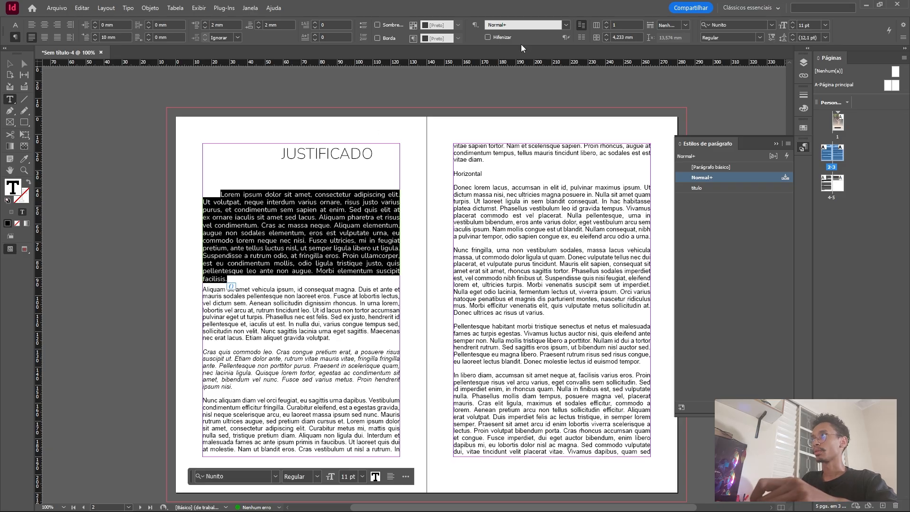
left_click(15, 25)
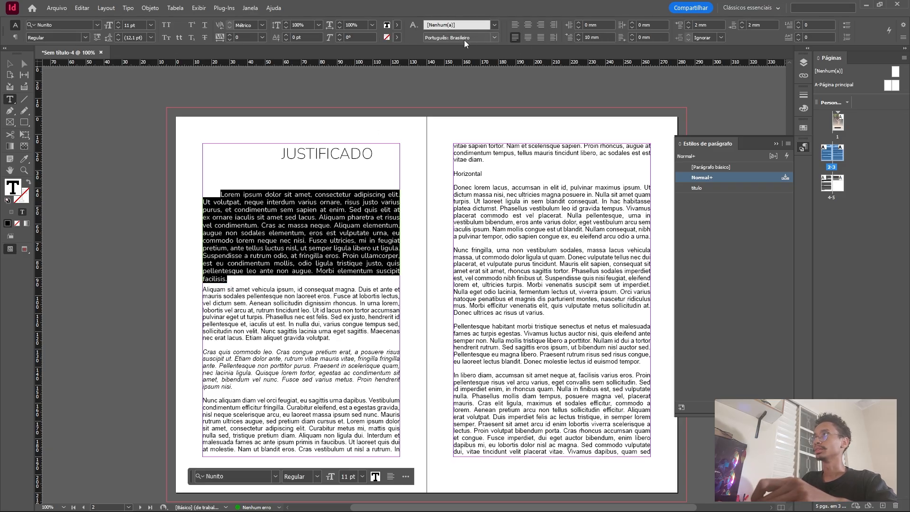
left_click(316, 242)
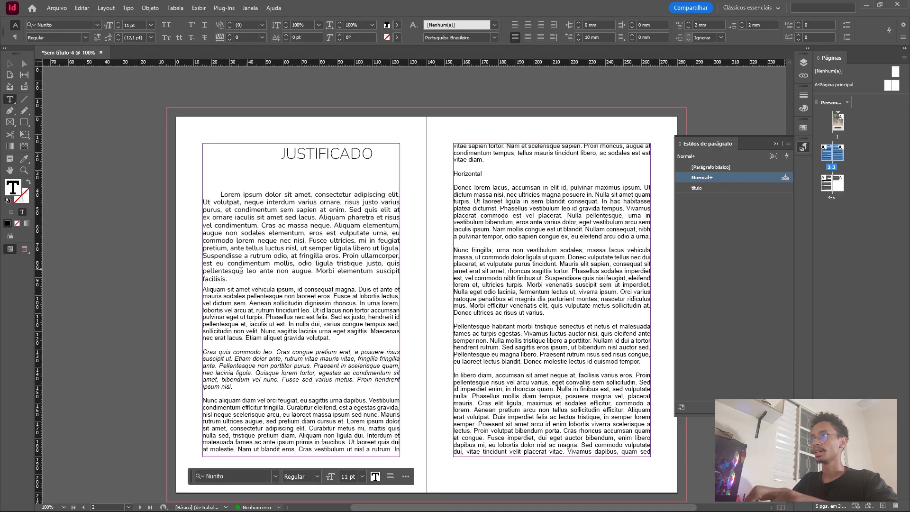
Create a paragraph style from the formatted first body paragraph and name it "texto".
left_click_drag(228, 279, 211, 191)
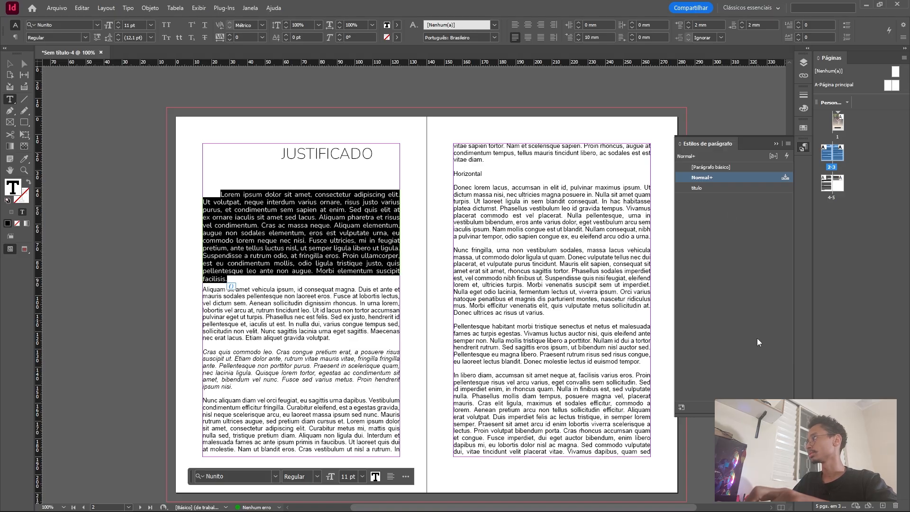
left_click(768, 407)
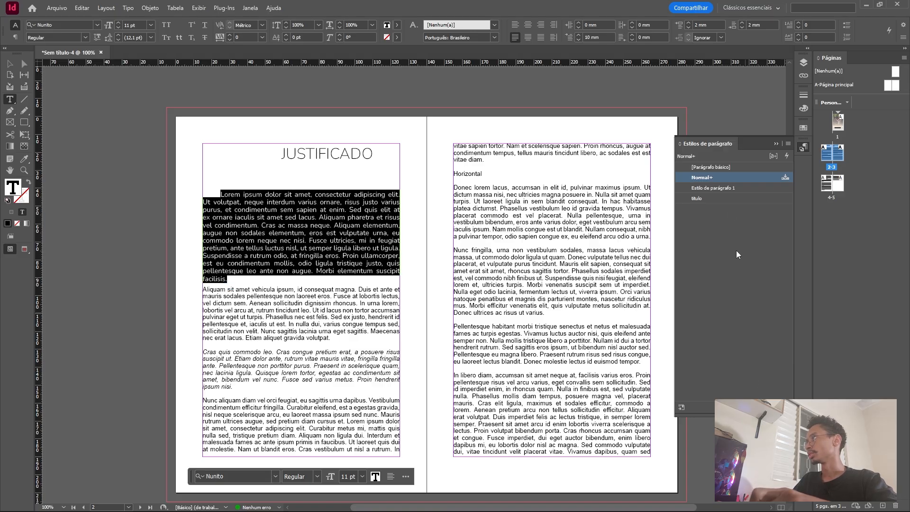
double_click(728, 189)
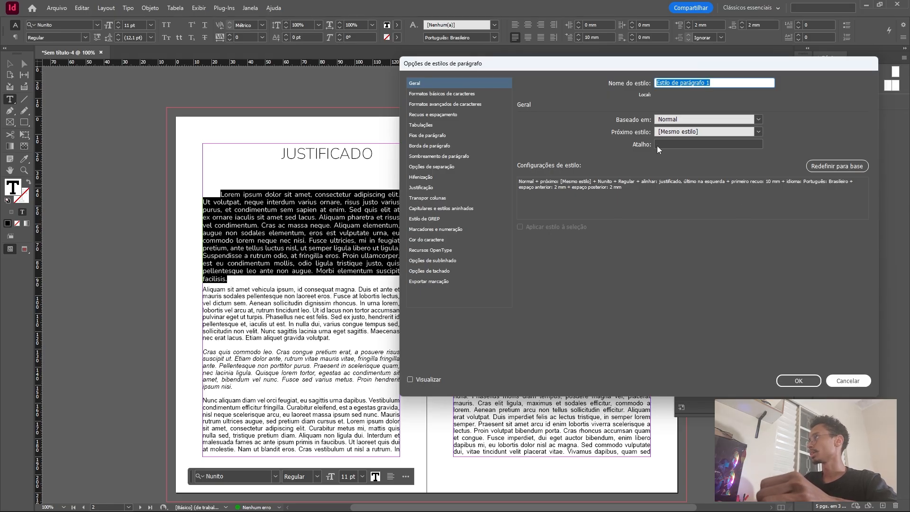
left_click(848, 380)
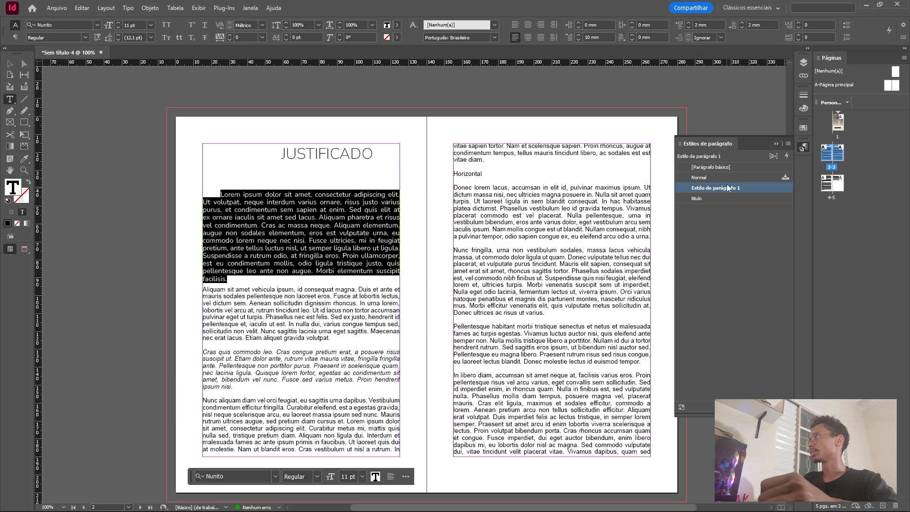
double_click(728, 188)
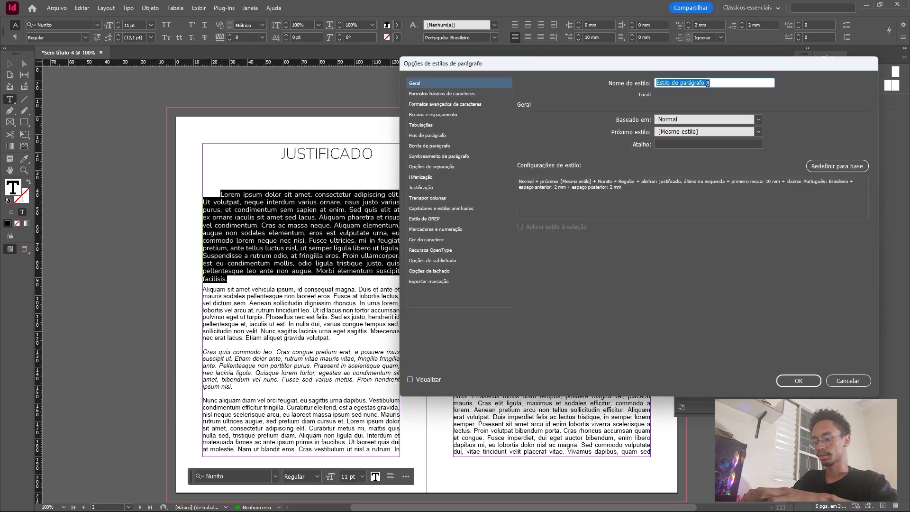
type("tec")
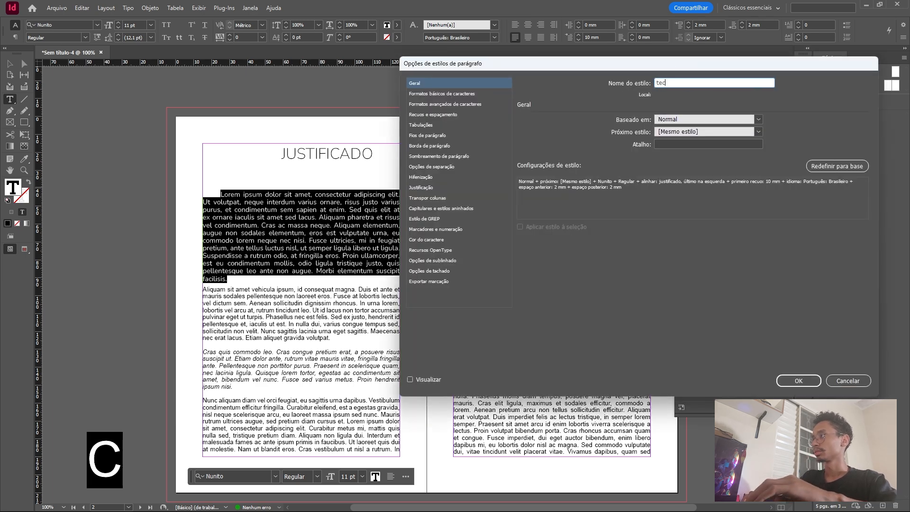
key("BackSpace")
type("xto")
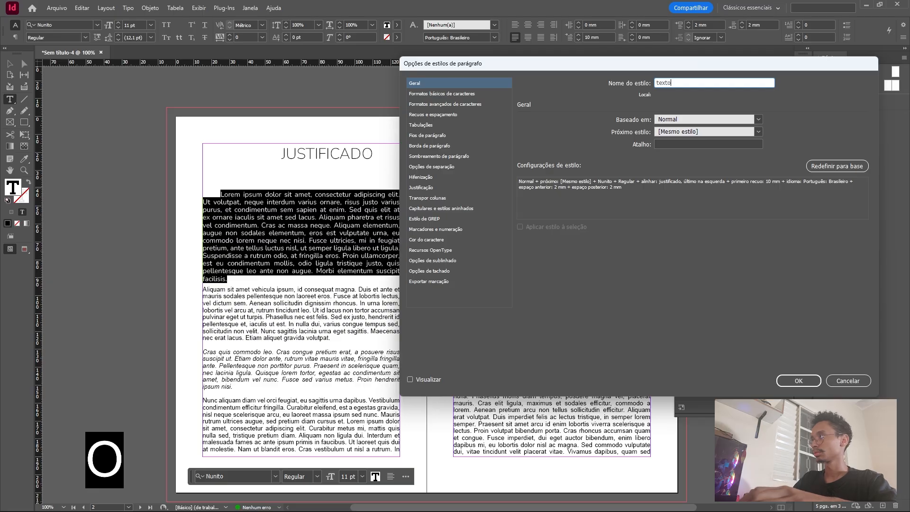
key("Return")
Apply the "texto" paragraph style to the "Aliquam sit amet" and "Nunc aliquam" paragraphs, skipping the italic paragraph between them.
left_click(300, 234)
scroll(300, 234, "down", 2)
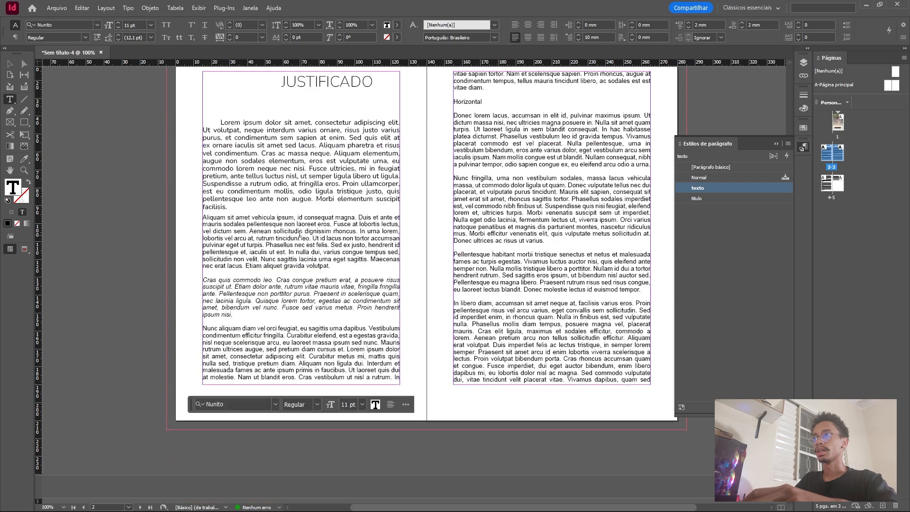
left_click_drag(204, 216, 336, 255)
left_click(251, 223)
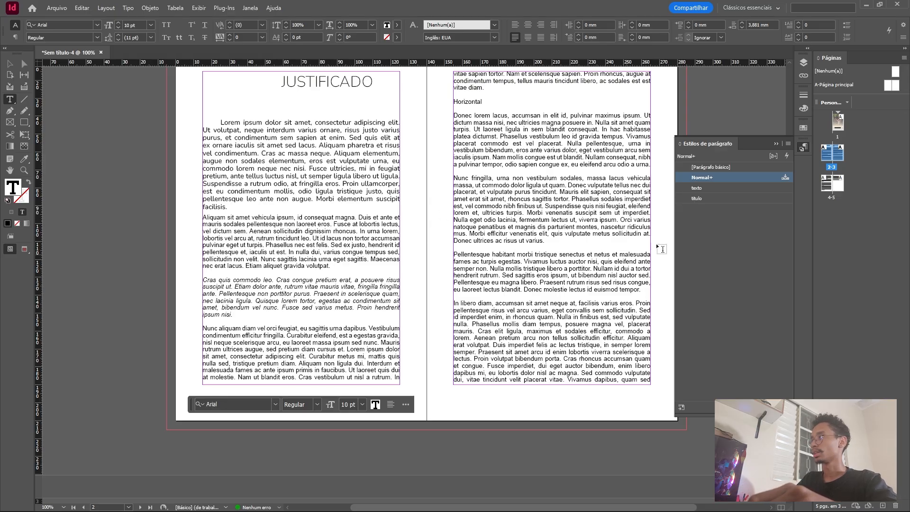
left_click(702, 189)
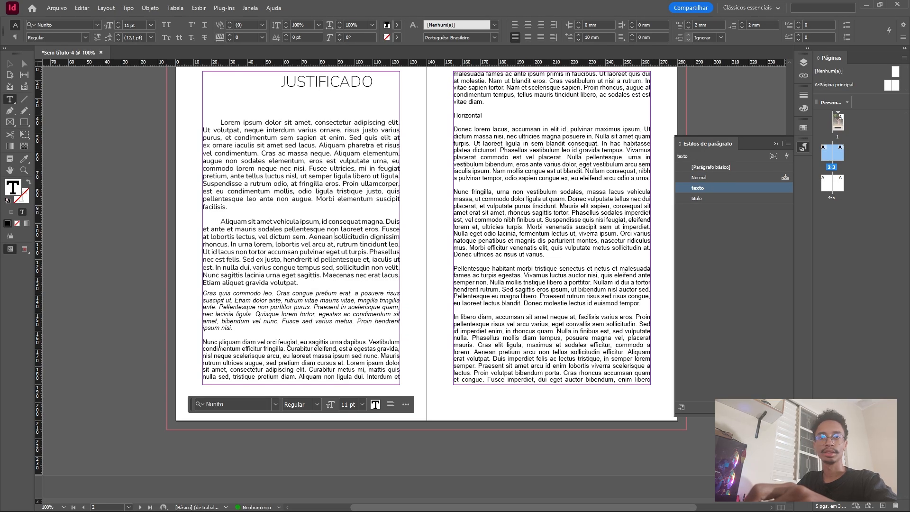
left_click(558, 343)
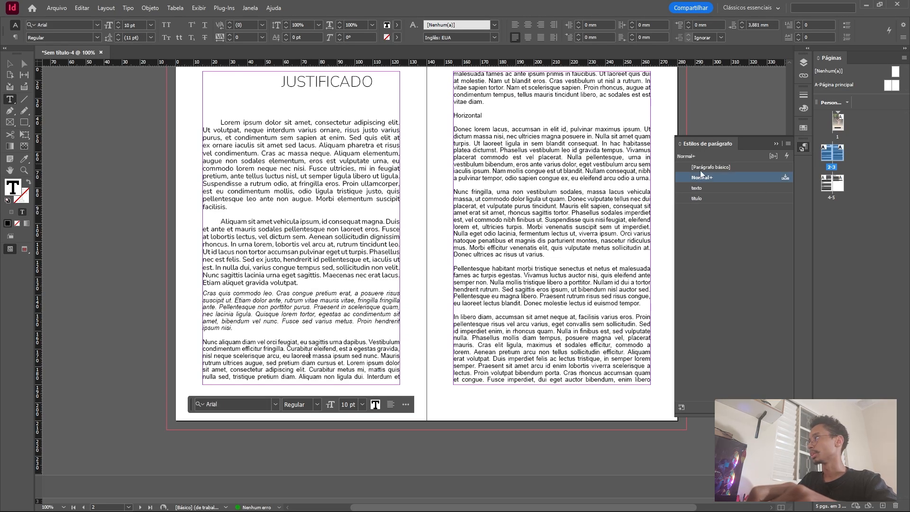
left_click(701, 189)
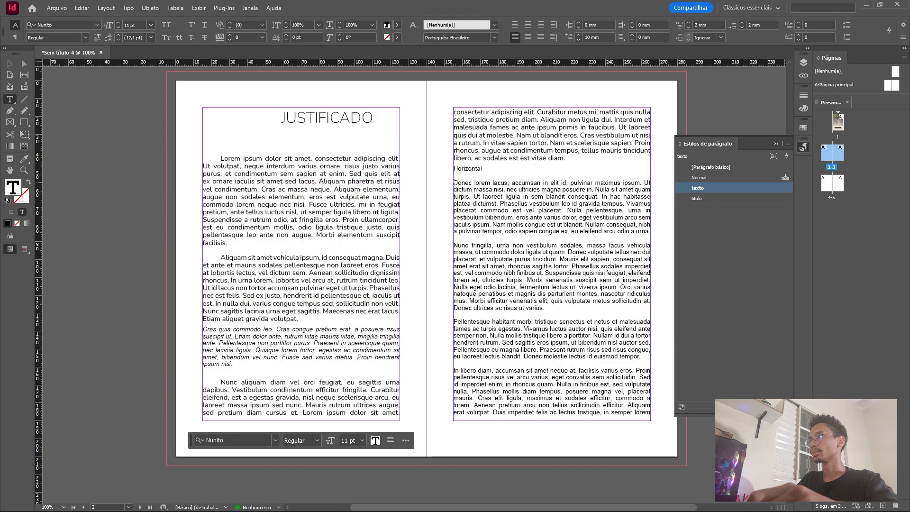
Apply the "texto" paragraph style to all body paragraphs under the "Horizontal" and "Vertical" headings, leaving the headings out.
left_click_drag(456, 180, 248, 298)
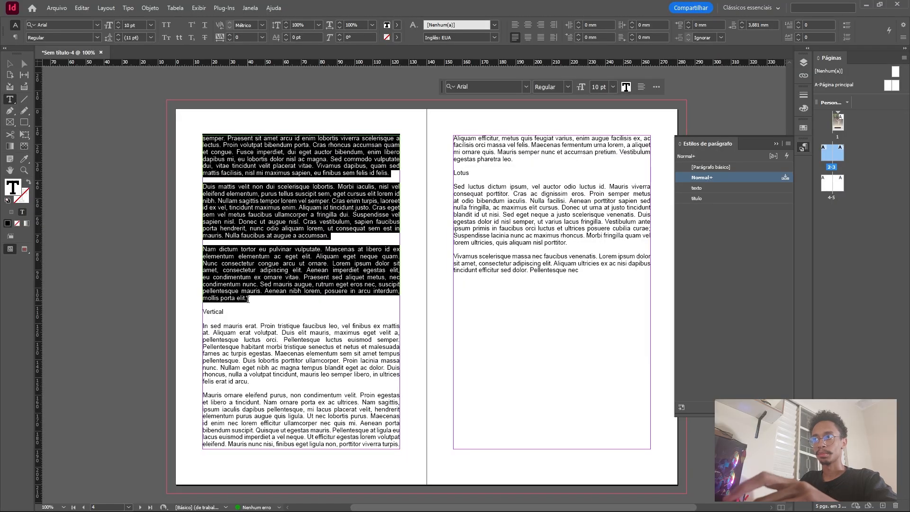
left_click(700, 187)
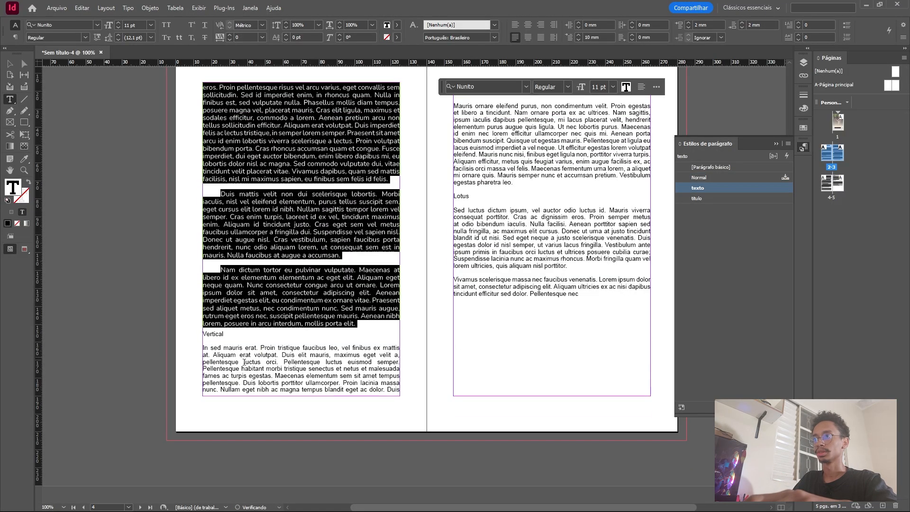
left_click_drag(203, 347, 514, 185)
left_click(704, 187)
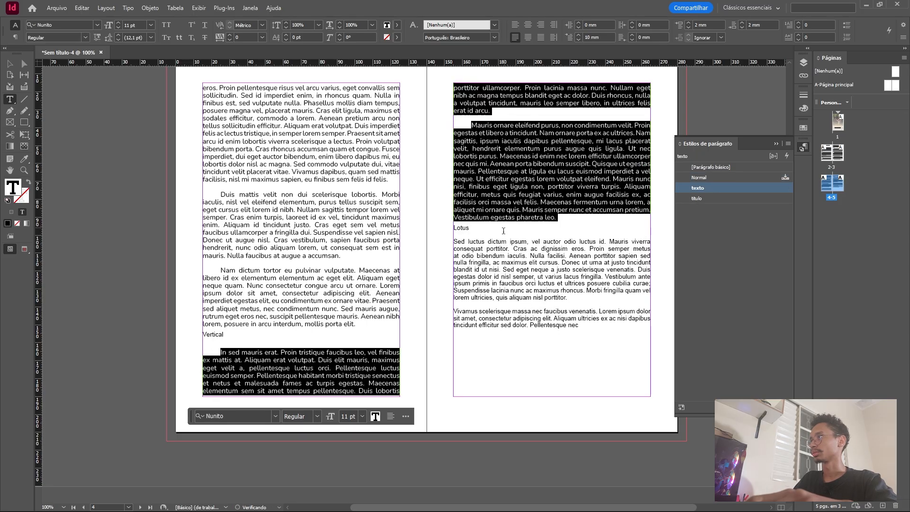
Apply the "texto" paragraph style to the two body paragraphs under the "Lotus" heading.
left_click(455, 240)
left_click_drag(455, 240, 595, 322)
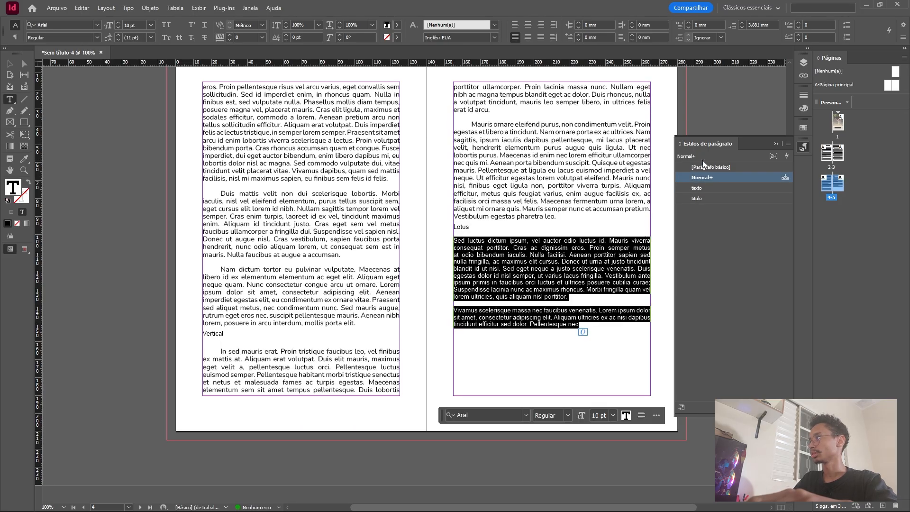
left_click(695, 188)
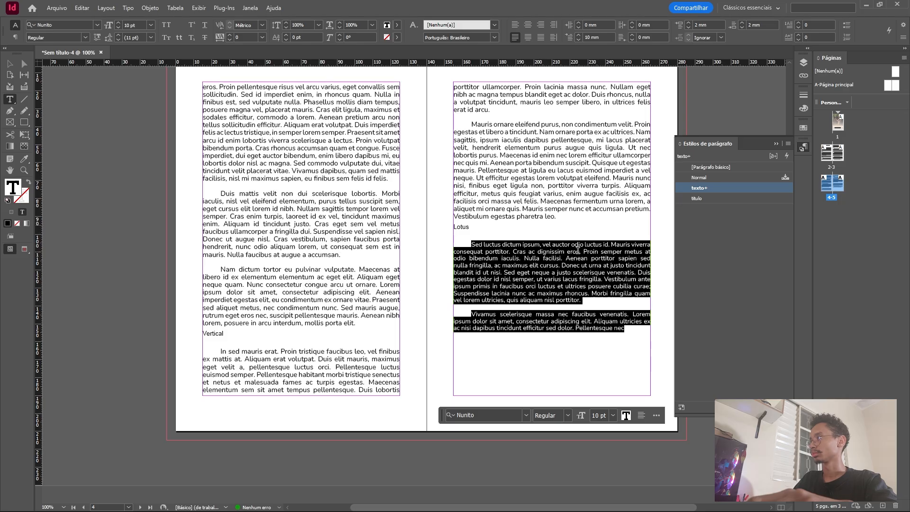
left_click(550, 269)
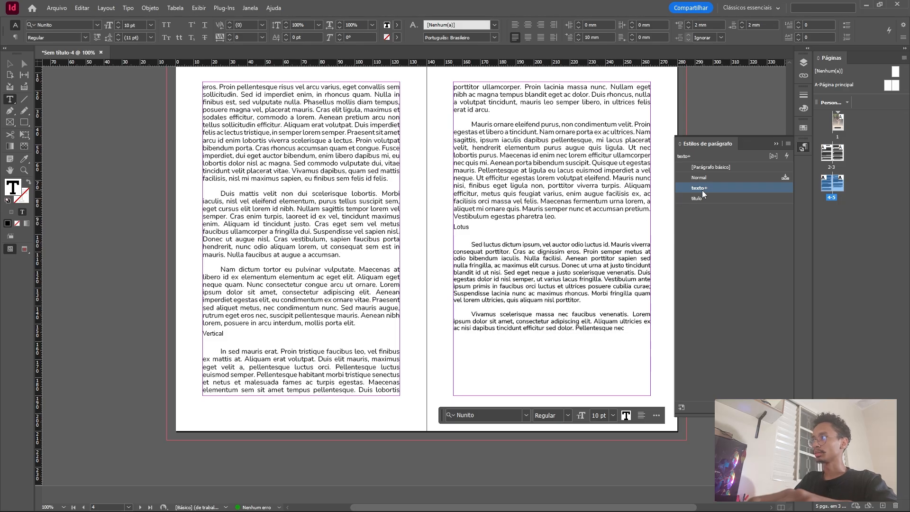
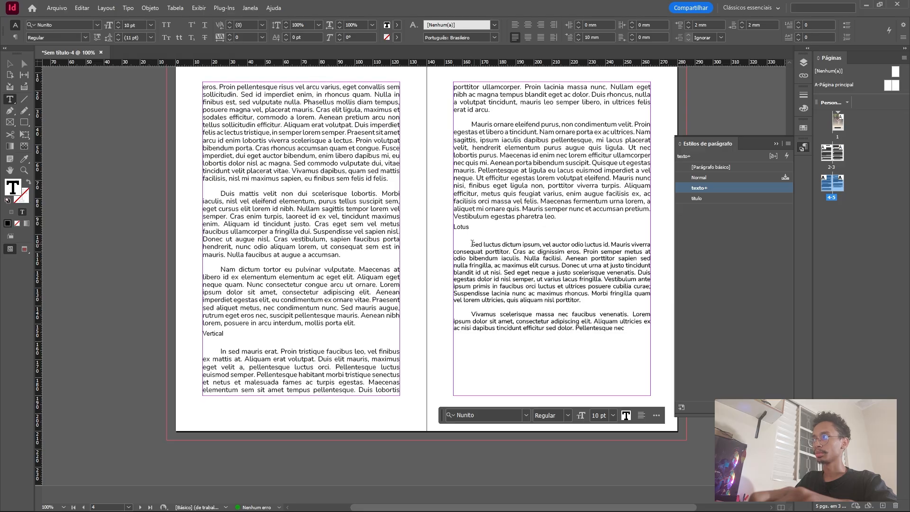
Set the font size of the two body paragraphs under the "Lotus" heading to 11 pt.
left_click_drag(473, 244, 633, 336)
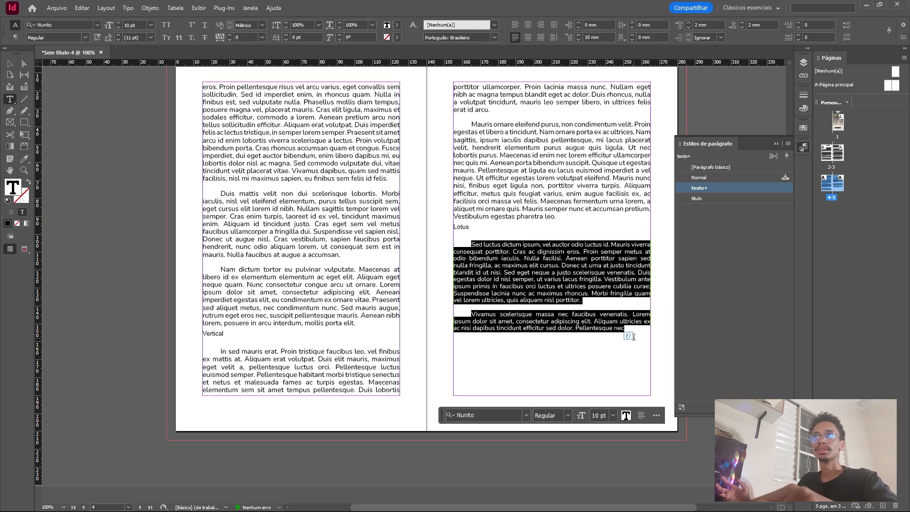
left_click(118, 25)
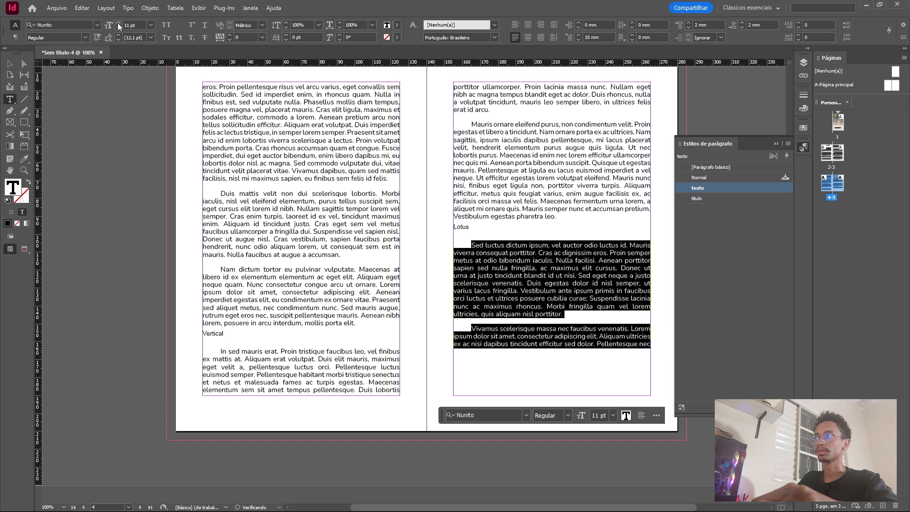
left_click(568, 297)
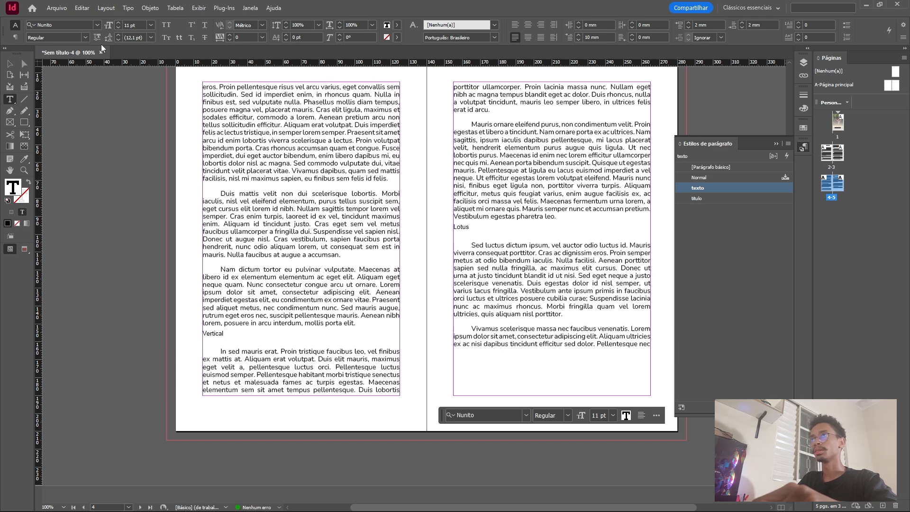
Apply the "titulo" paragraph style to the "Horizontal" heading on page 3.
scroll(327, 255, "up", 10)
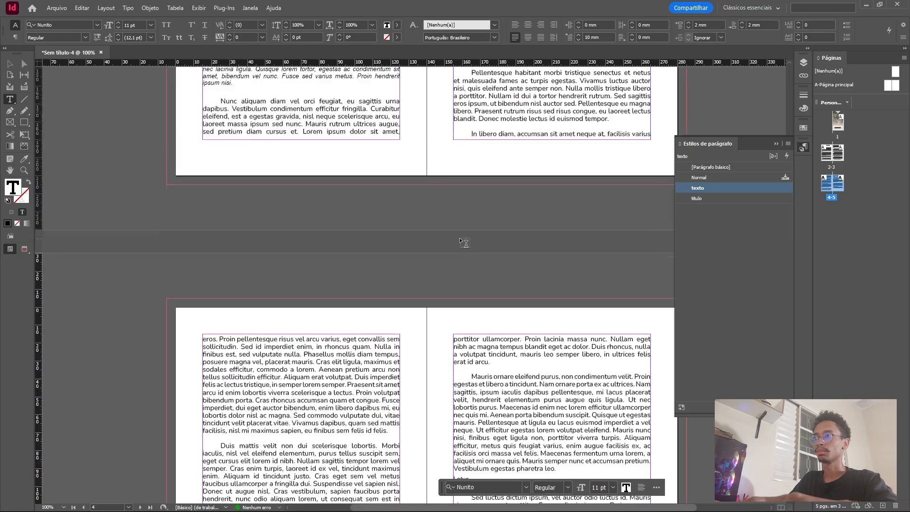
scroll(323, 225, "up", 2)
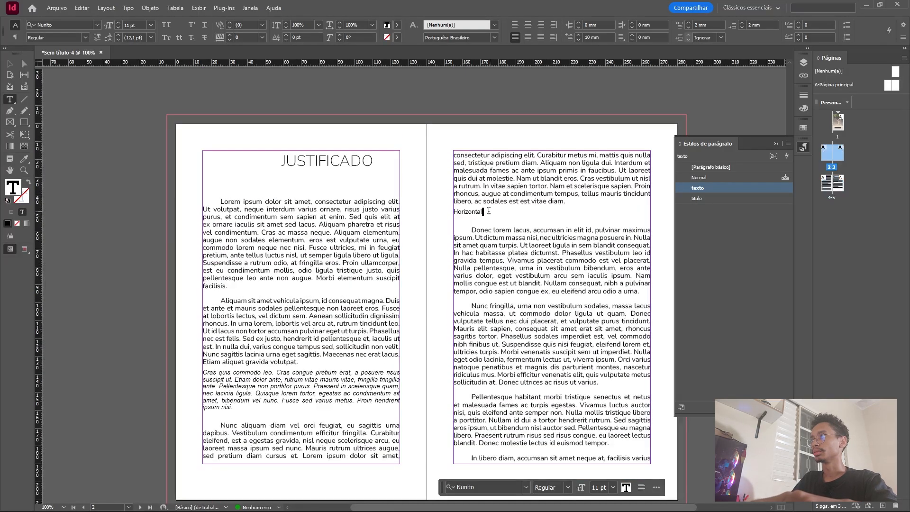
double_click(469, 211)
left_click(481, 222)
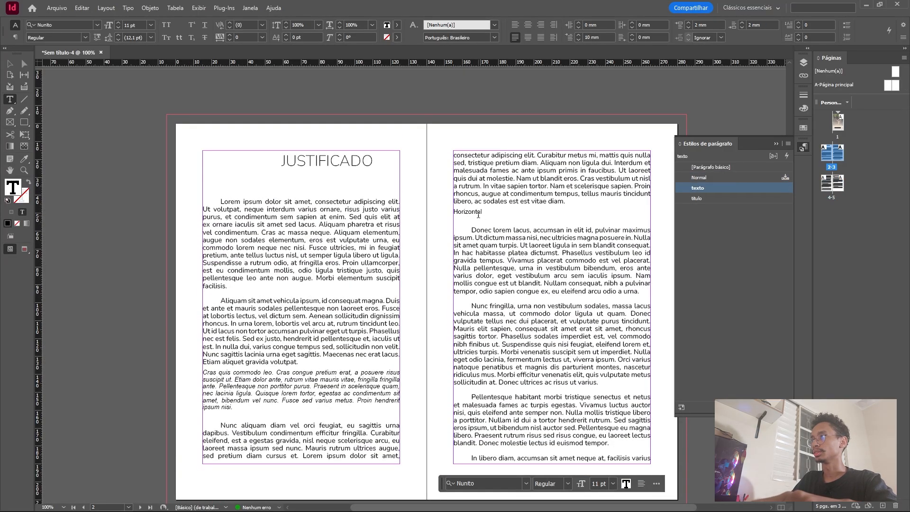
double_click(478, 213)
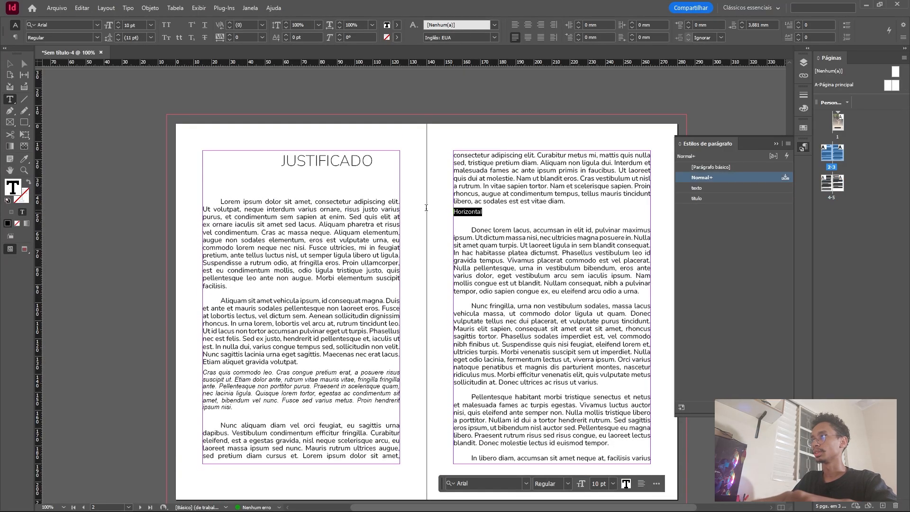
left_click(701, 198)
Apply the "titulo" paragraph style to the "Lotus" heading on page 5.
scroll(483, 205, "down", 3)
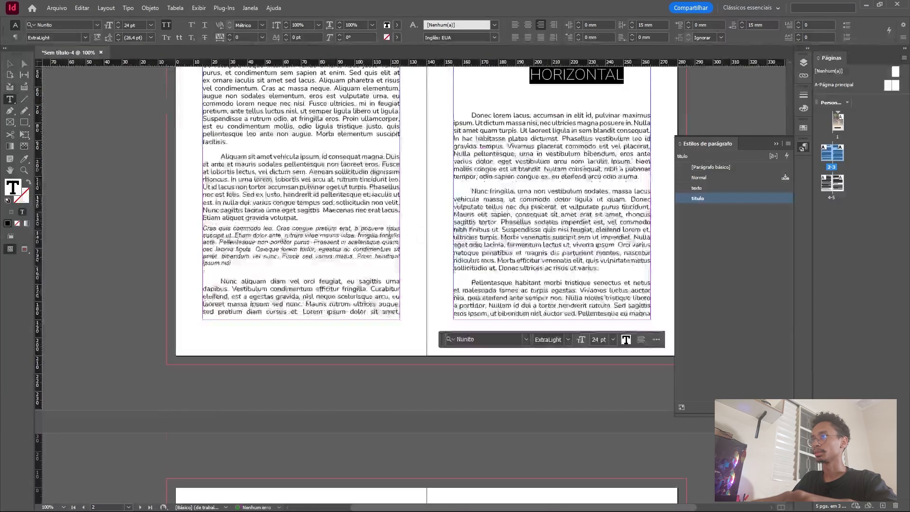
scroll(483, 205, "down", 15)
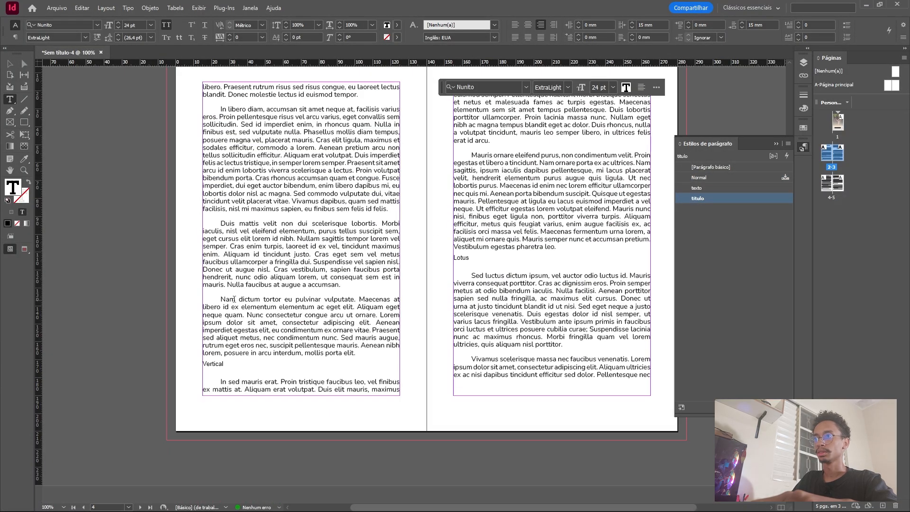
left_click(468, 259)
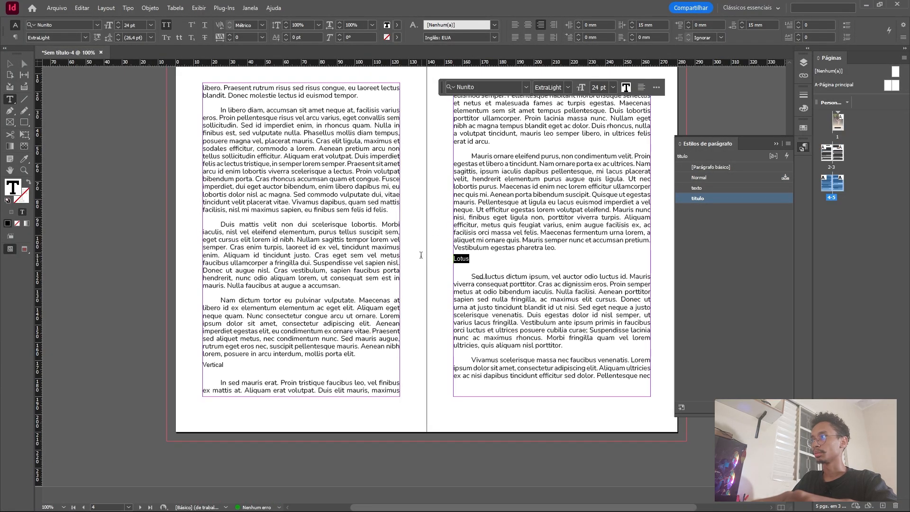
left_click(698, 199)
Select the overset text frame on page 5 with the Selection tool and collapse the paragraph styles list.
scroll(618, 214, "up", 15)
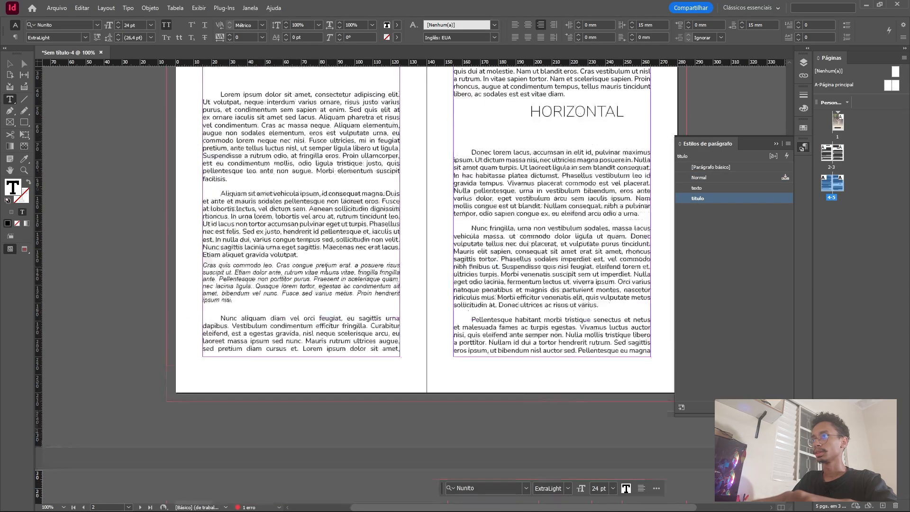
scroll(411, 282, "down", 15)
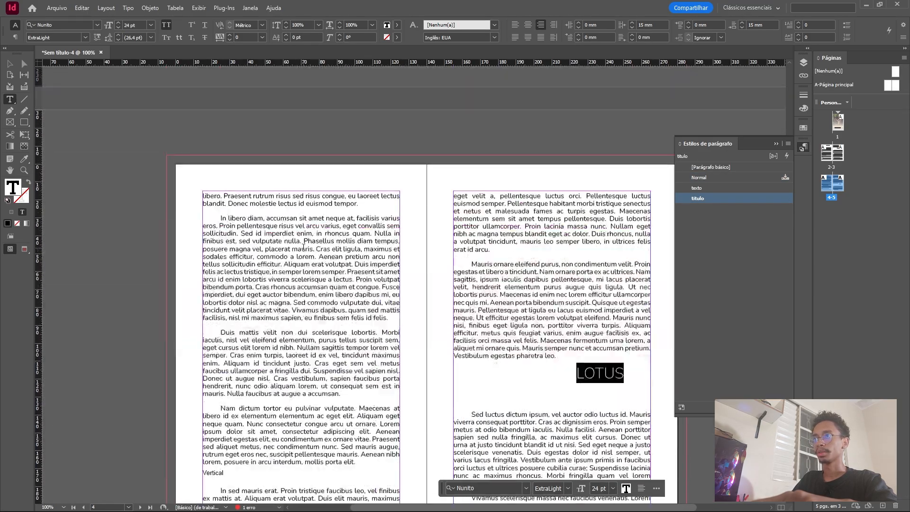
scroll(314, 270, "down", 1)
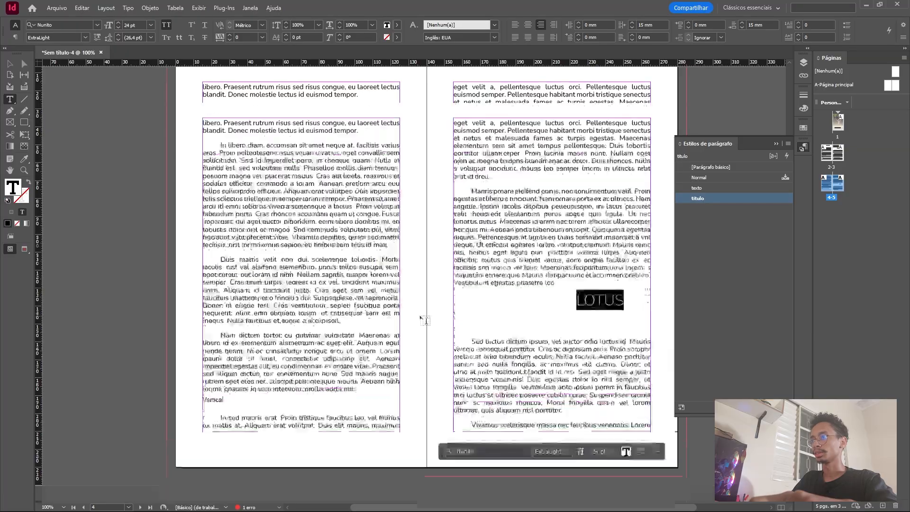
left_click(57, 101)
left_click(9, 63)
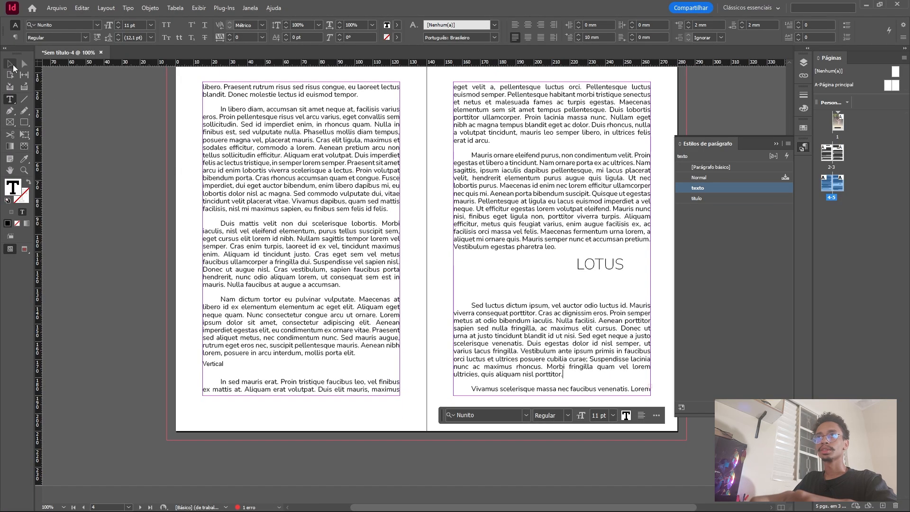
left_click(627, 288)
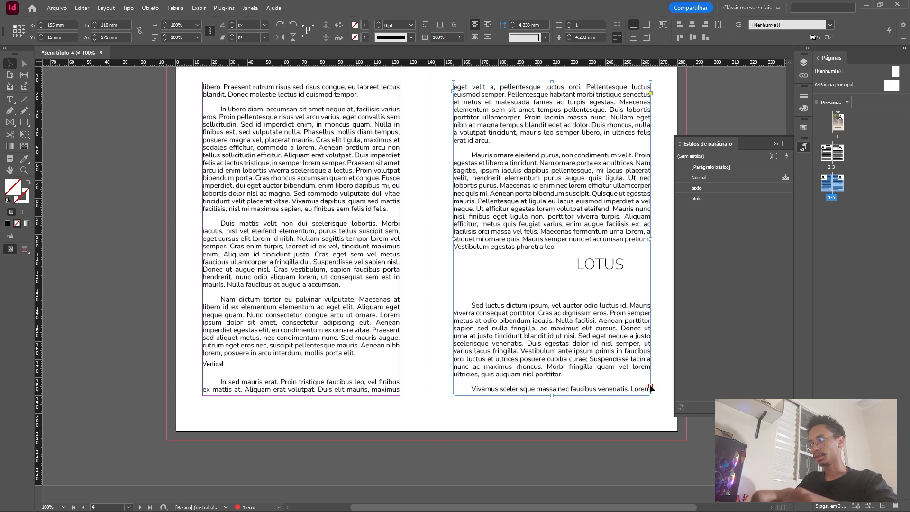
left_click(776, 143)
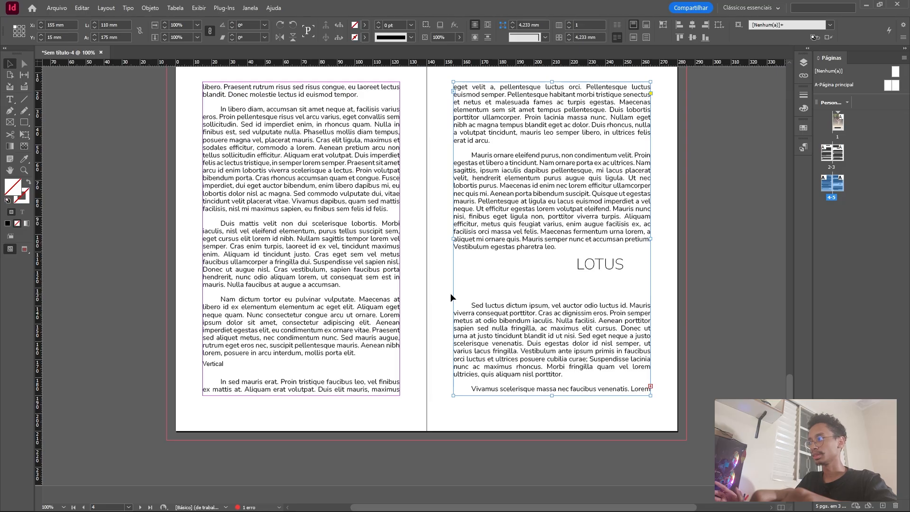
Insert one page after page 5, based on A-Página principal.
left_click(845, 223)
right_click(843, 199)
left_click(834, 206)
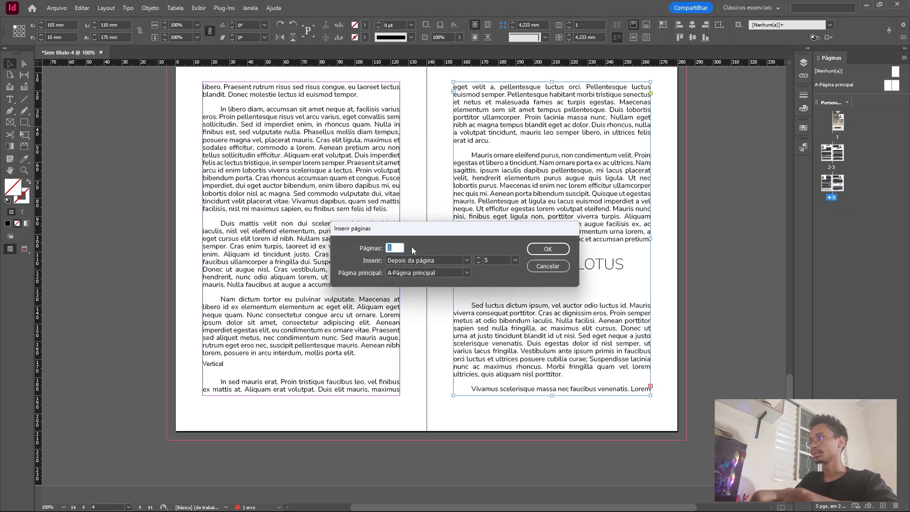
left_click(425, 261)
left_click(501, 261)
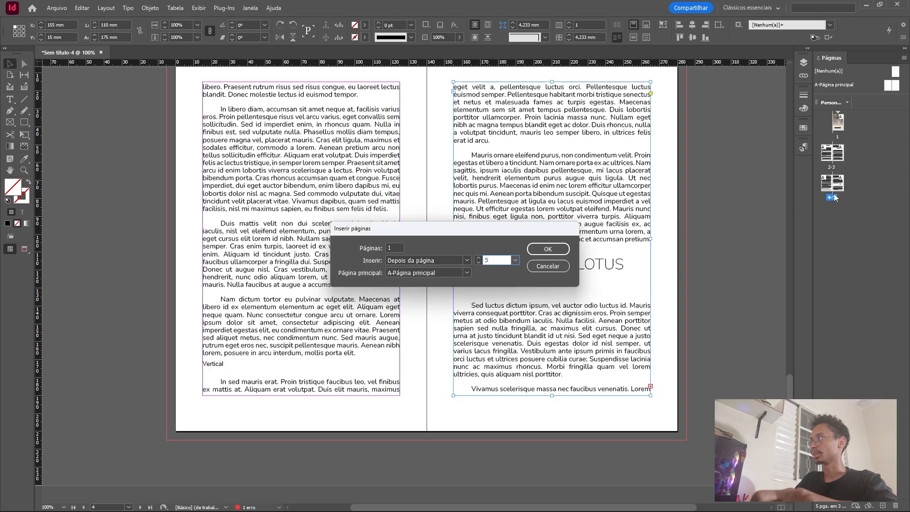
left_click(551, 247)
Flow the overset text from the page 5 frame onto page 6, starting at the page's upper margin corner.
scroll(405, 263, "up", 3)
scroll(378, 312, "down", 5)
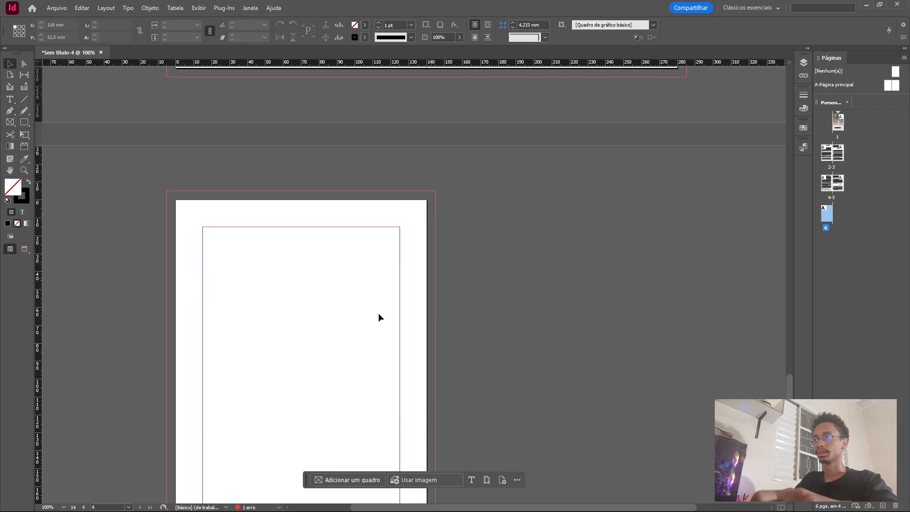
scroll(351, 322, "up", 6)
left_click(649, 311)
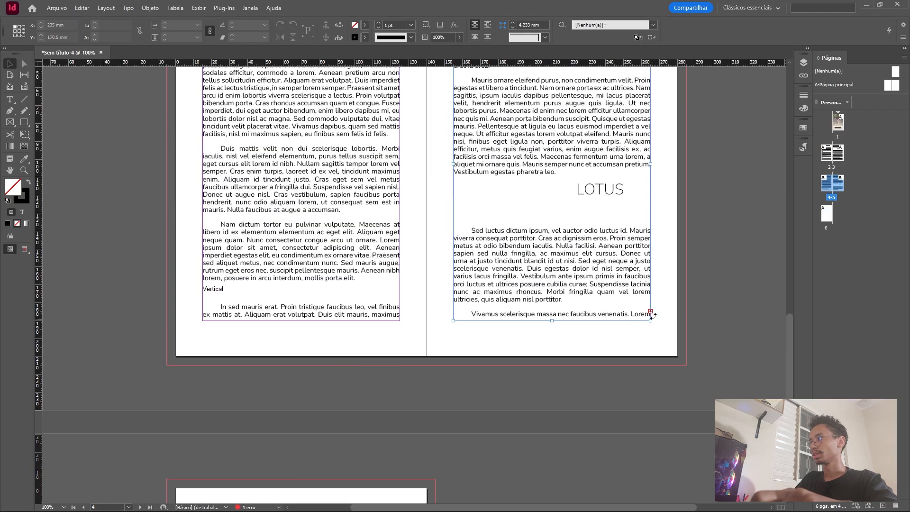
scroll(633, 318, "down", 4)
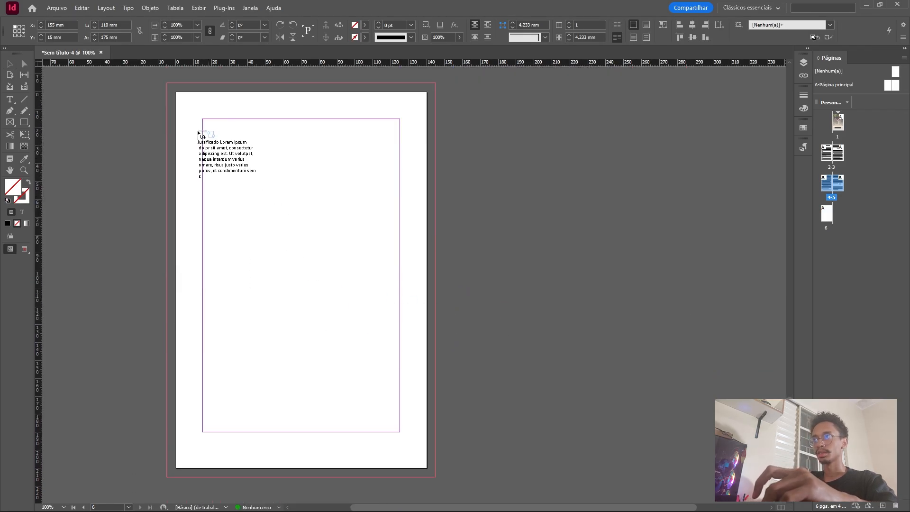
left_click(204, 85, "shift")
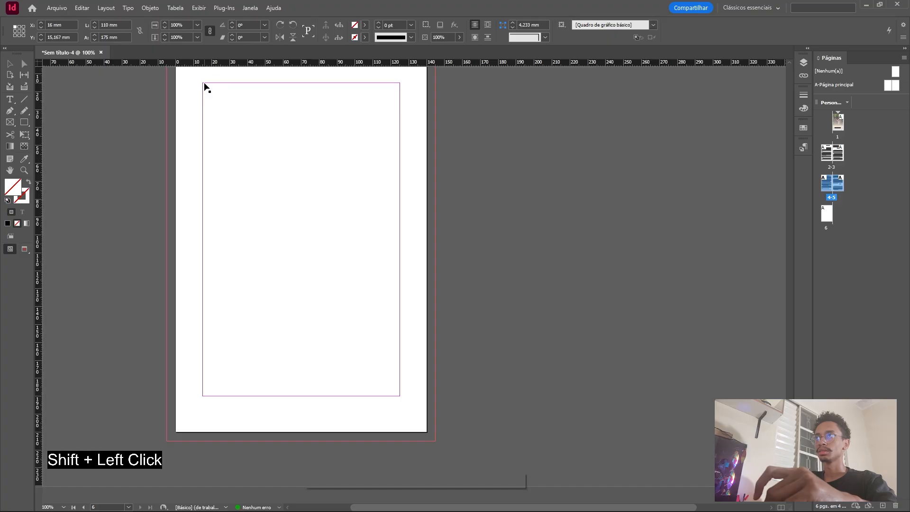
Review how the text runs from the earlier spreads onto the added page 6.
scroll(349, 290, "up", 2)
scroll(349, 290, "up", 2)
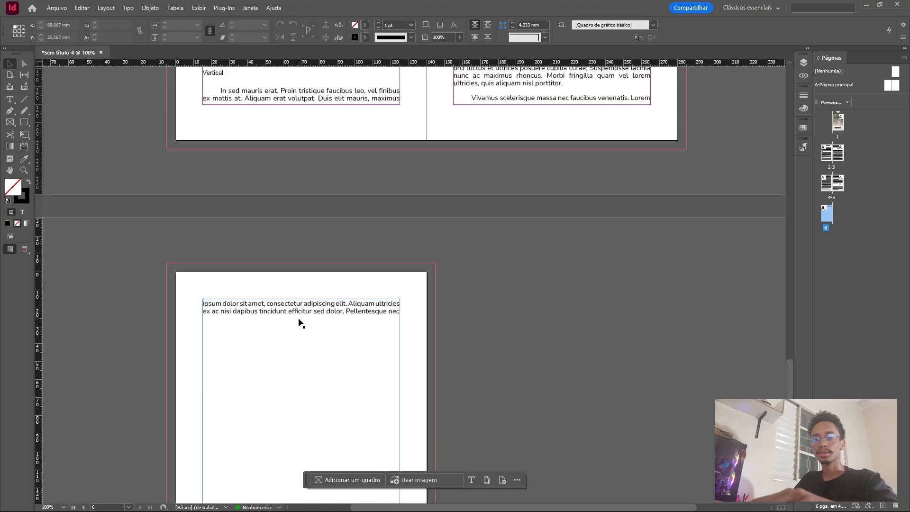
scroll(345, 277, "down", 2)
scroll(343, 274, "up", 1)
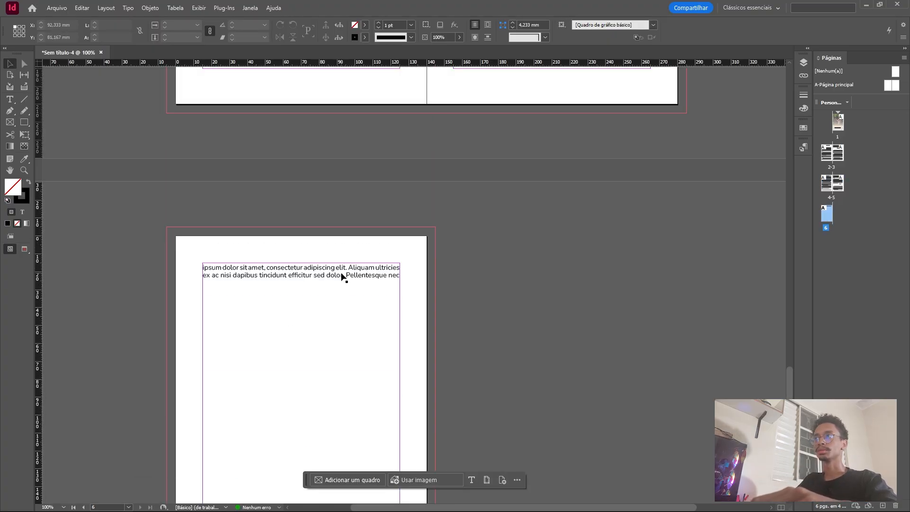
scroll(294, 295, "down", 1)
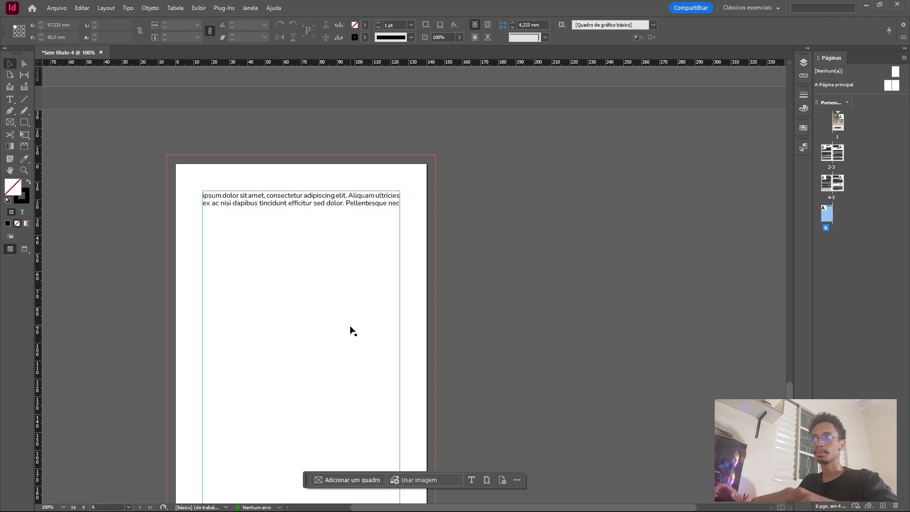
scroll(349, 329, "up", 6)
scroll(439, 339, "down", 2)
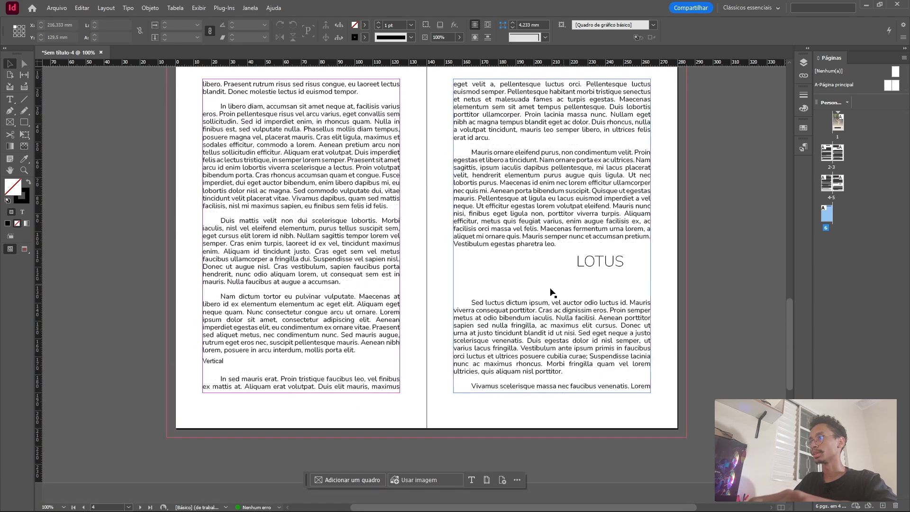
scroll(416, 260, "up", 10)
scroll(364, 289, "down", 2)
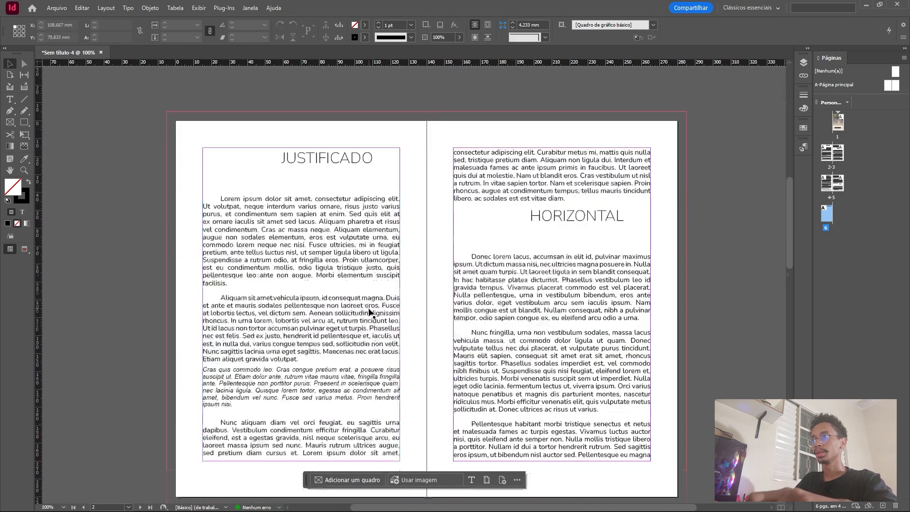
Set the left indent of the italic "Cras quis commodo leo" paragraph on page 2 to 25 mm.
scroll(310, 315, "down", 1)
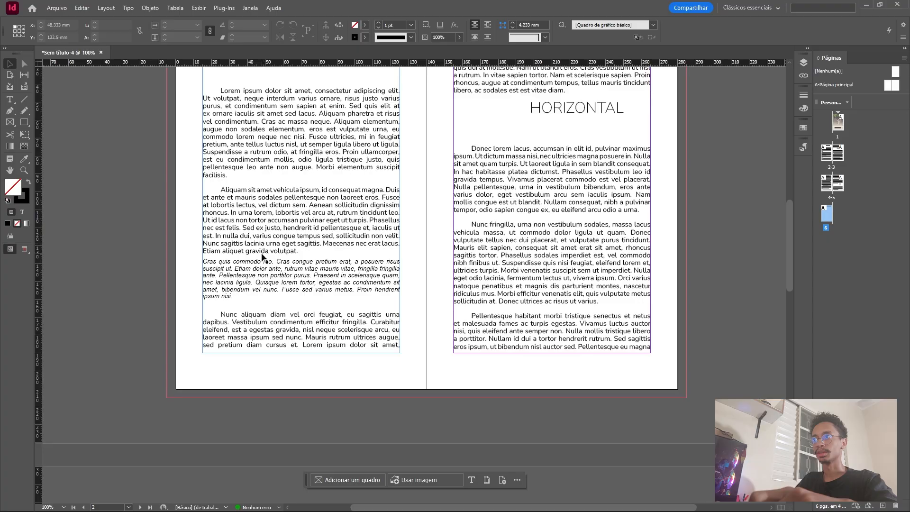
double_click(208, 268)
left_click_drag(204, 260, 291, 298)
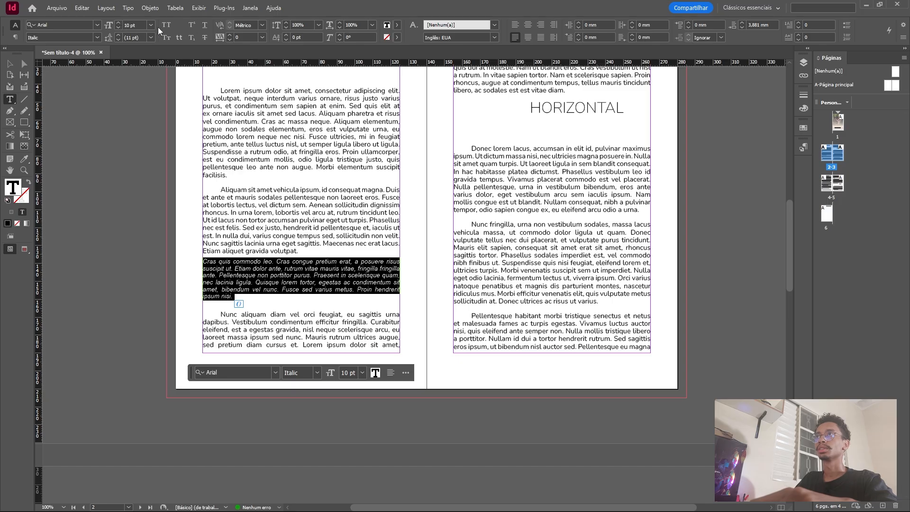
left_click(579, 22)
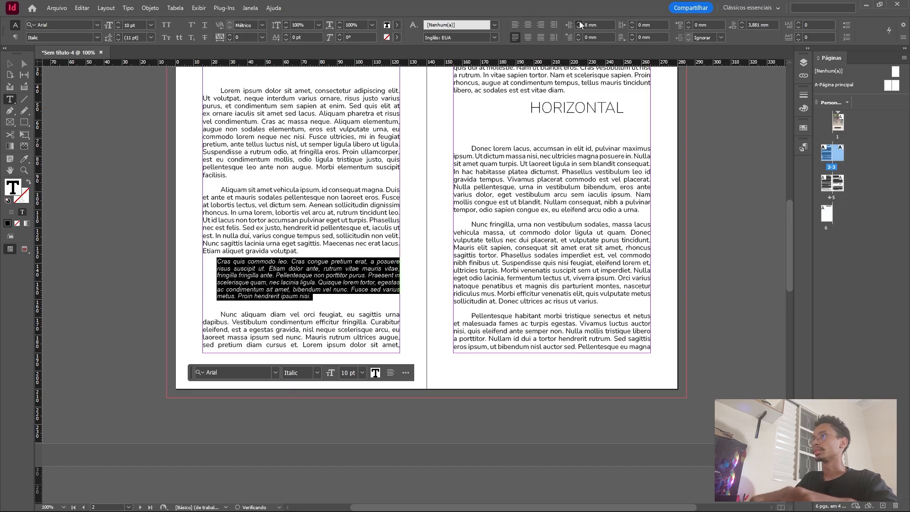
left_click(579, 22)
left_click(579, 22)
left_click(579, 22)
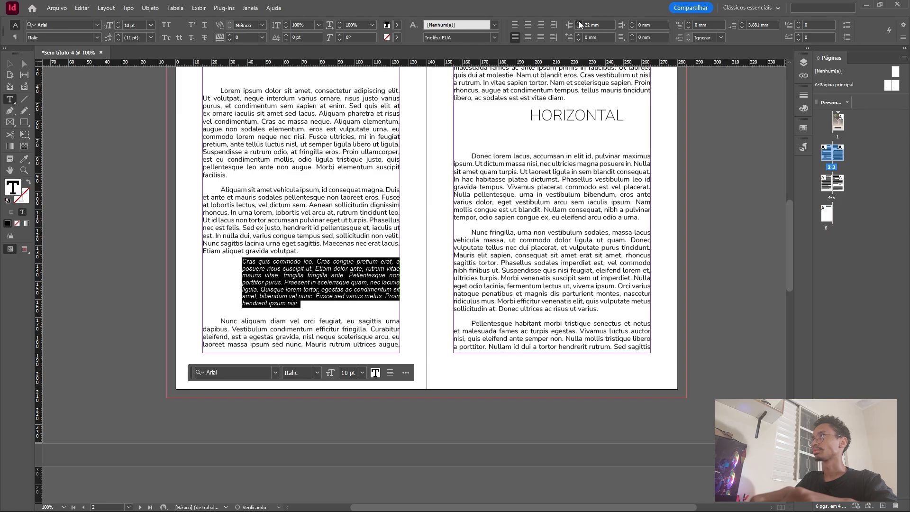
left_click(579, 22)
Enclose the indented italic paragraph in double quotation marks at its beginning and end.
left_click(245, 263)
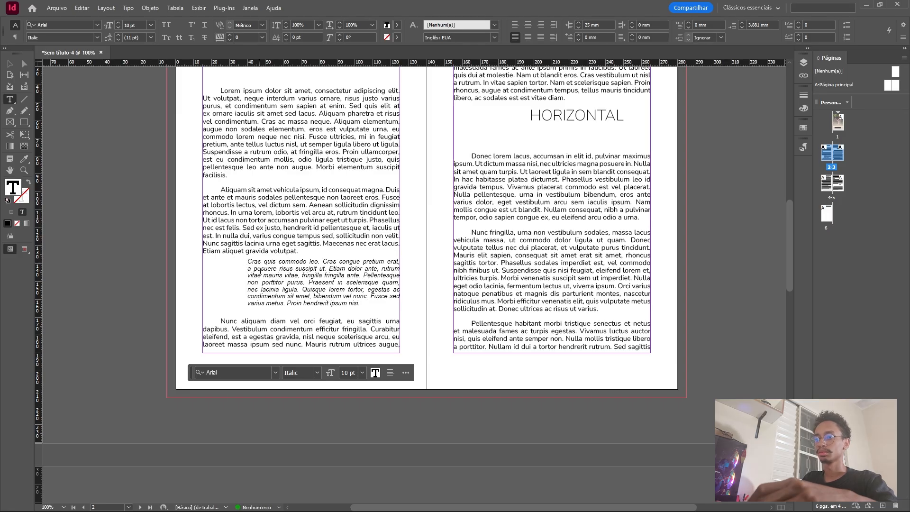
type("\"")
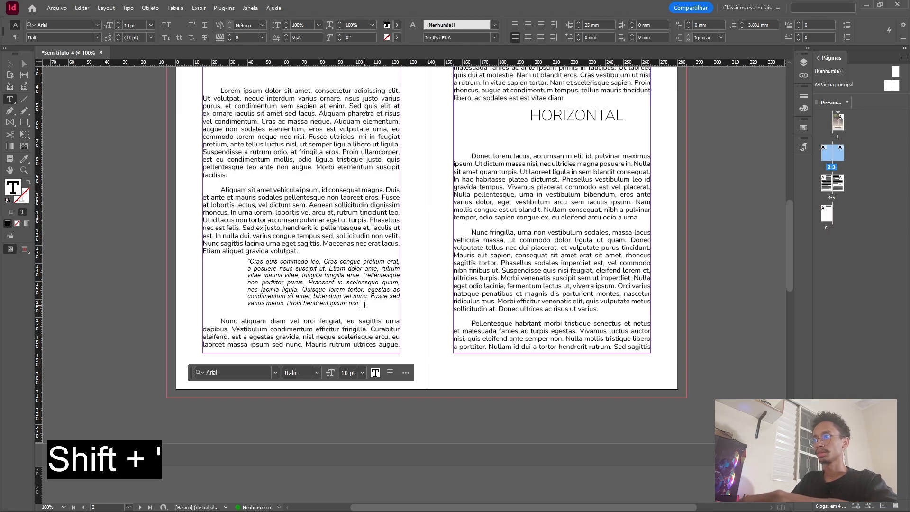
type("\"")
Set the font of the quoted "Cras quis commodo leo" paragraph on page 2 to Nunito Light.
left_click_drag(363, 304, 247, 261)
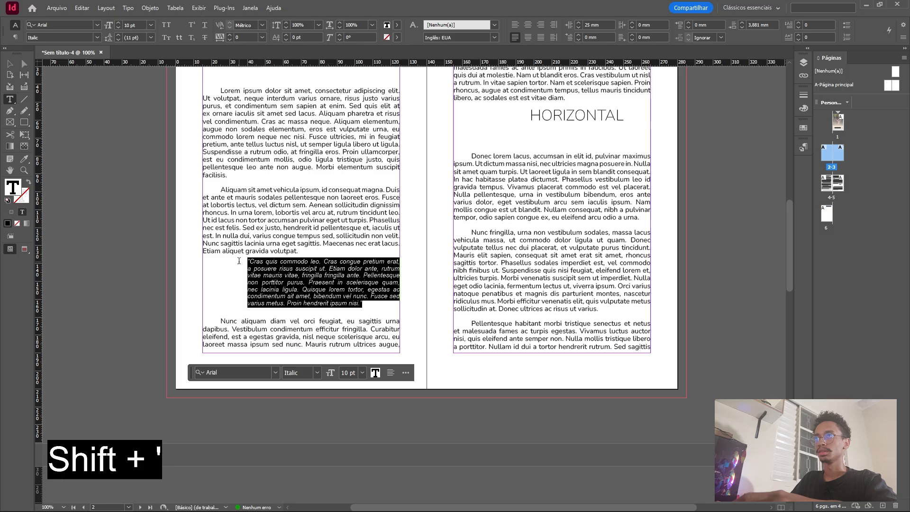
left_click(67, 23)
type("n")
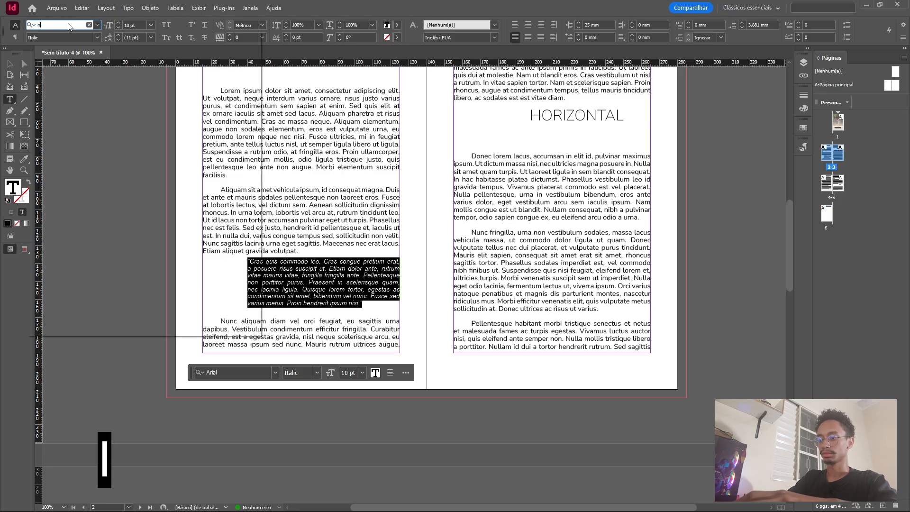
type("unito")
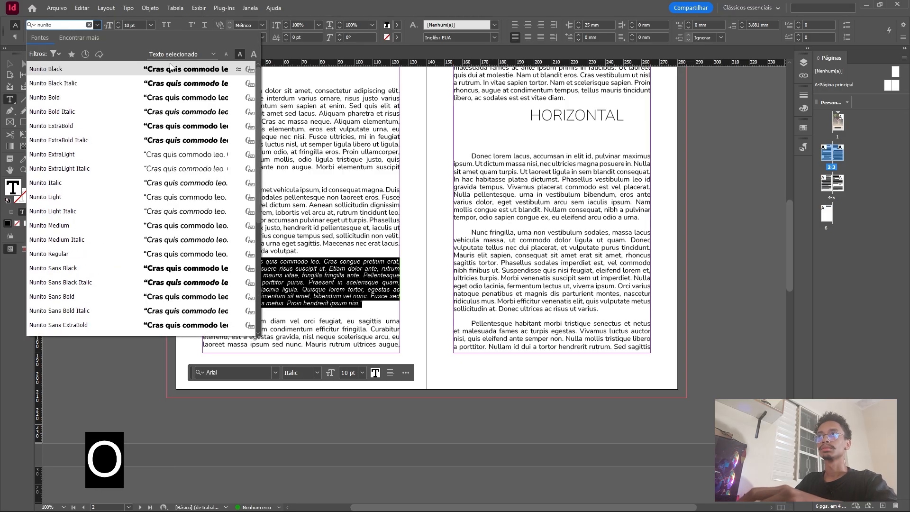
left_click(126, 197)
left_click(351, 311)
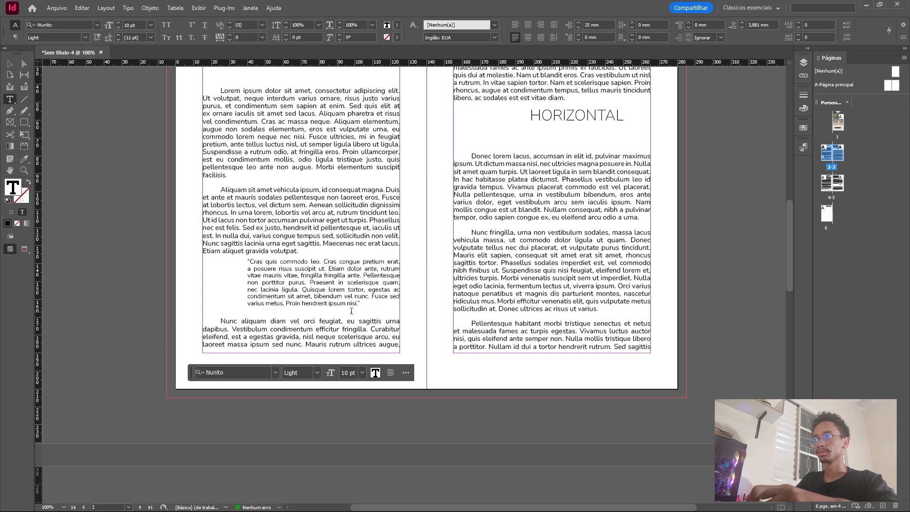
Set the font style of the quoted paragraph to Light Italic.
left_click_drag(364, 308, 245, 259)
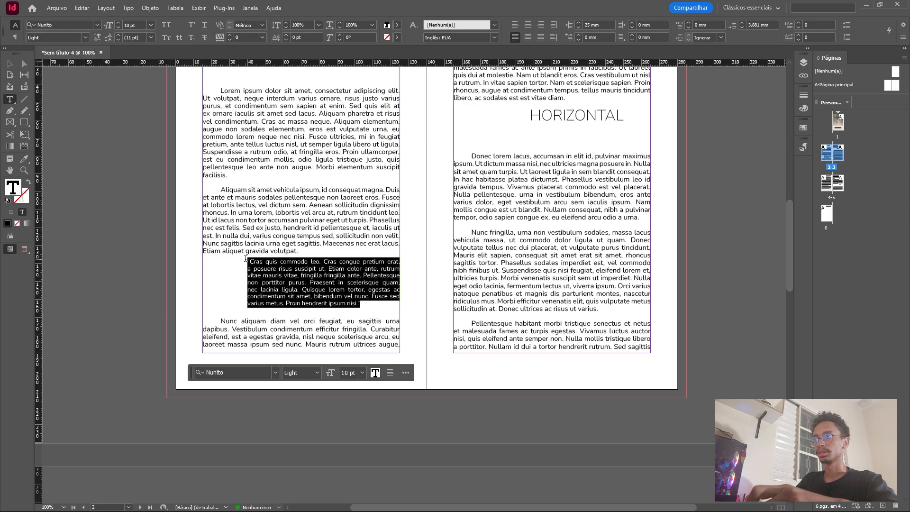
left_click(84, 37)
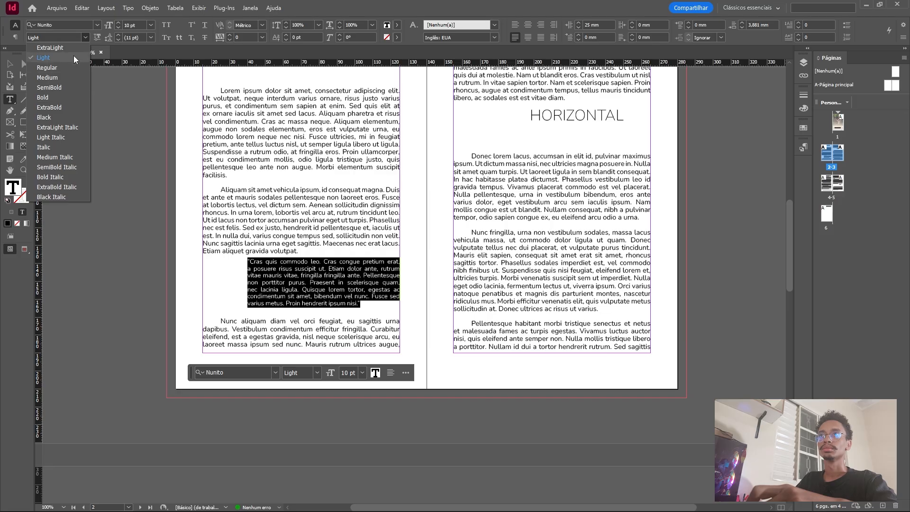
left_click(62, 137)
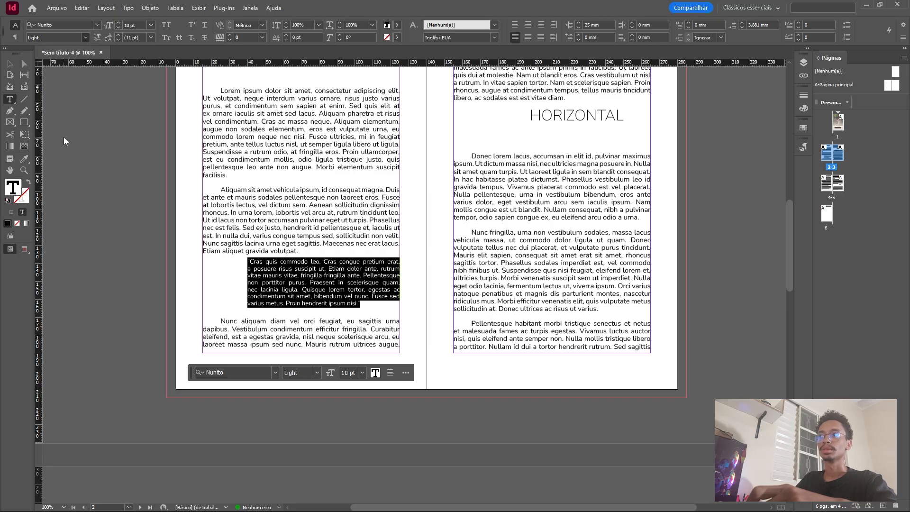
left_click(320, 293)
Set both the space after and the space before the quoted paragraph to 2 mm.
scroll(243, 159, "down", 5)
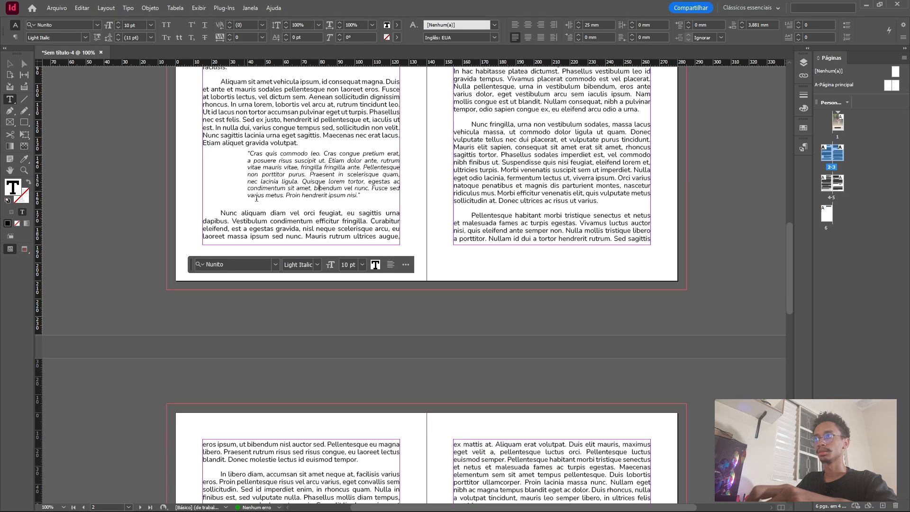
left_click_drag(246, 152, 358, 195)
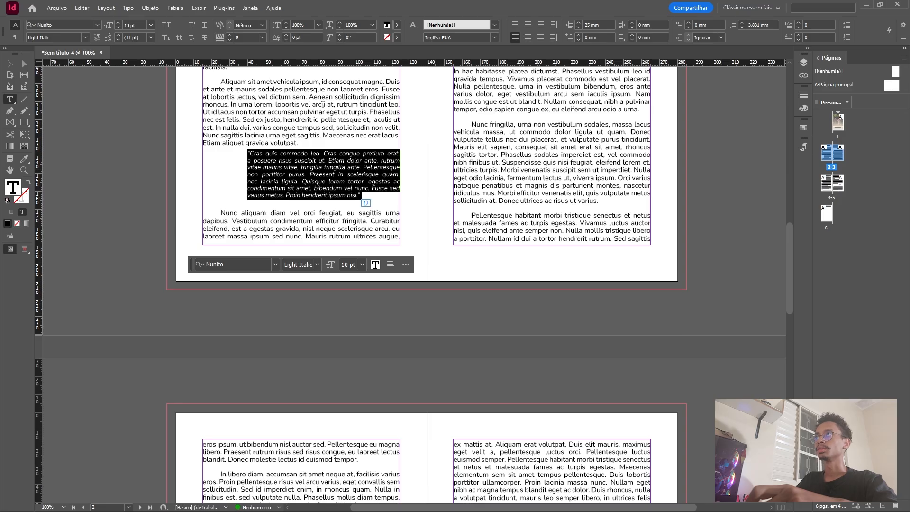
scroll(512, 88, "up", 3)
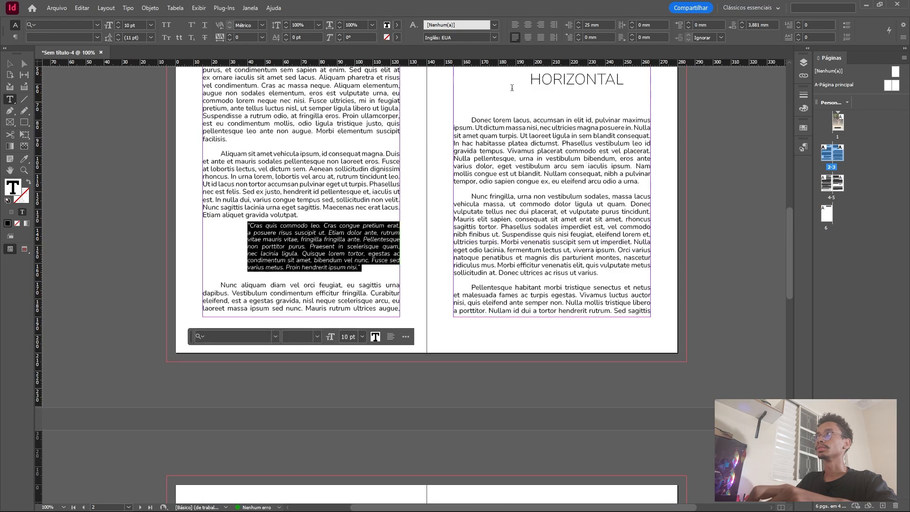
left_click(742, 27)
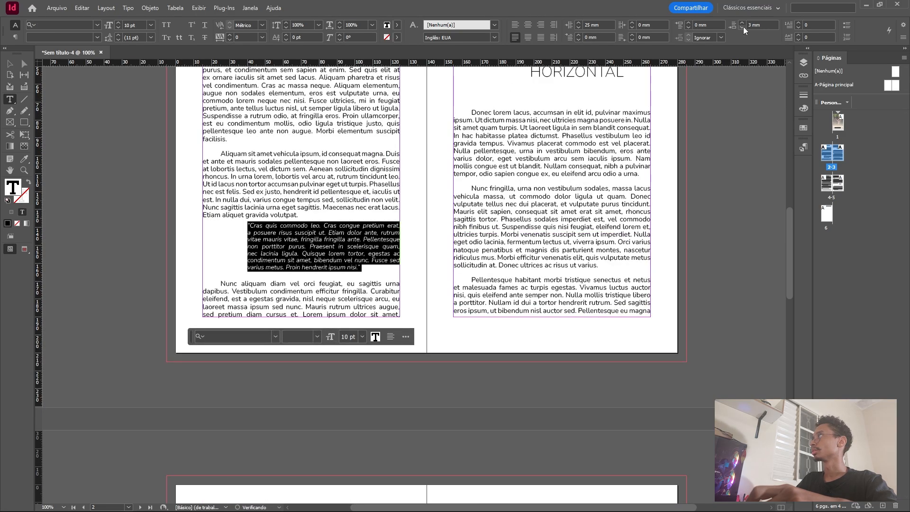
left_click(687, 22)
left_click(687, 22)
left_click(283, 243)
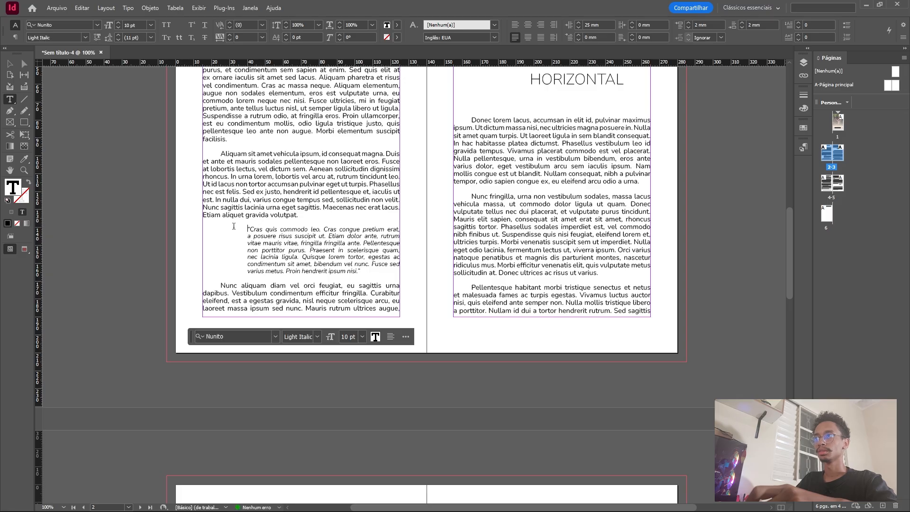
Create a paragraph style named "citação" from the quotation's formatting, based on the Normal style.
left_click_drag(246, 229, 368, 271)
left_click(804, 64)
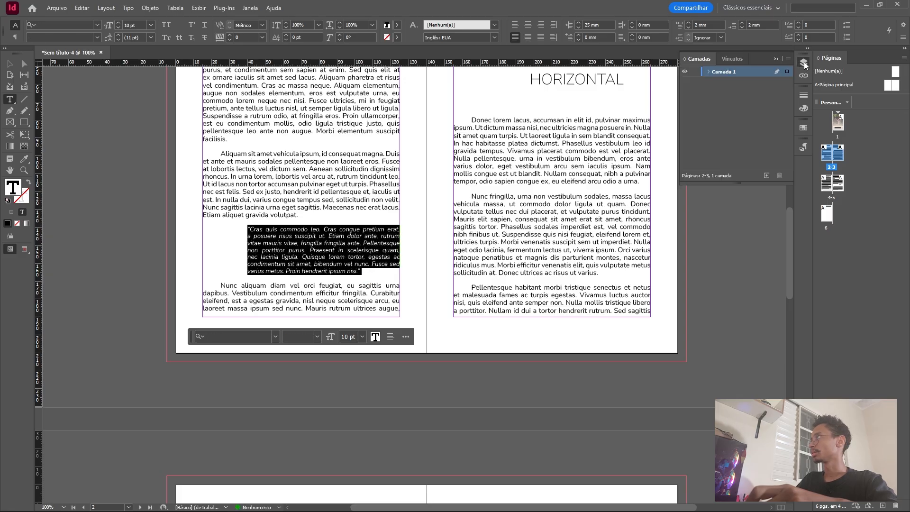
left_click(804, 64)
left_click(802, 148)
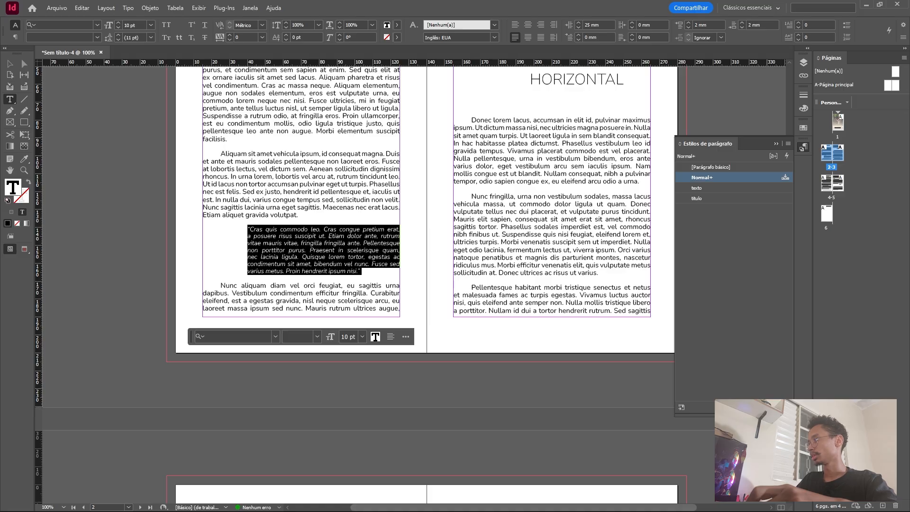
double_click(723, 187)
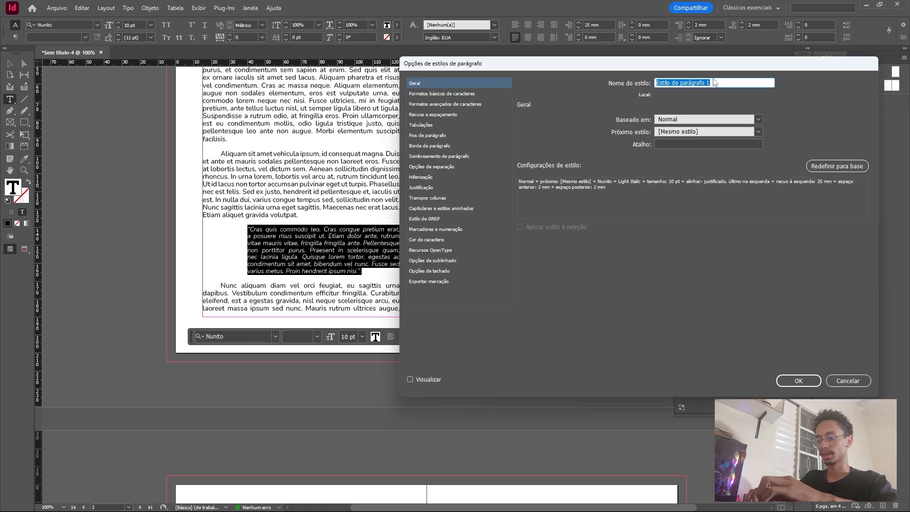
type("citação")
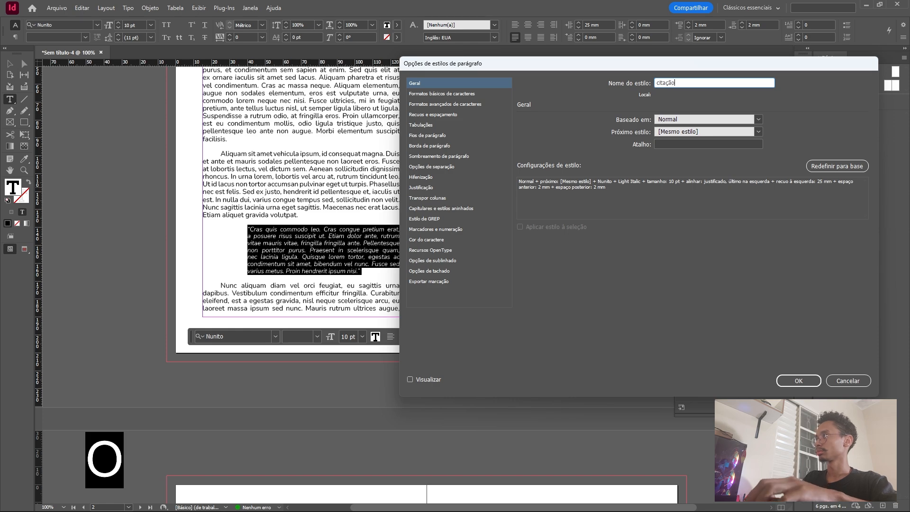
key("Return")
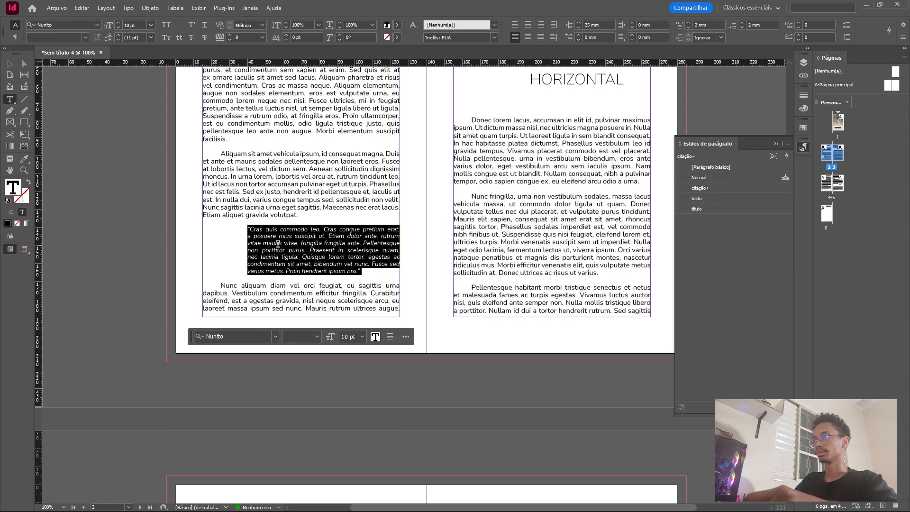
Check which paragraph style is assigned to the whole quotation on page 2.
left_click(278, 244)
left_click_drag(247, 229, 368, 271)
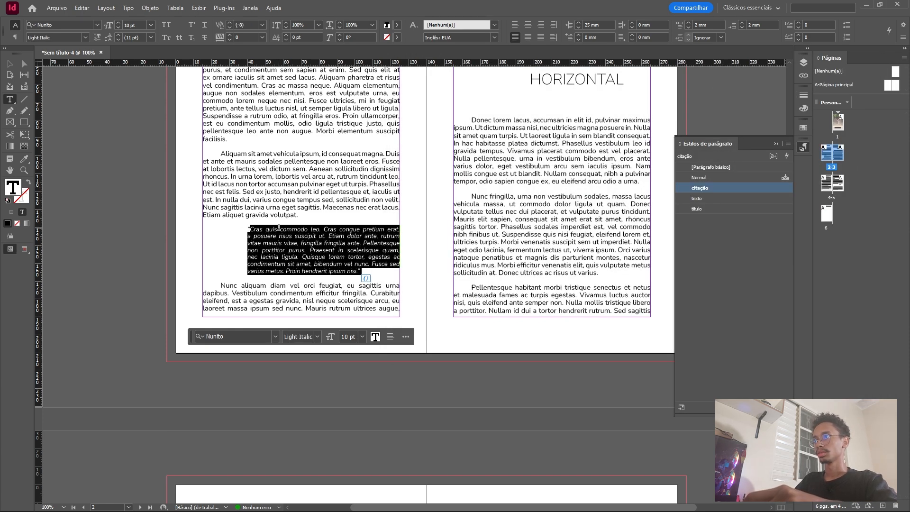
left_click_drag(247, 229, 367, 272)
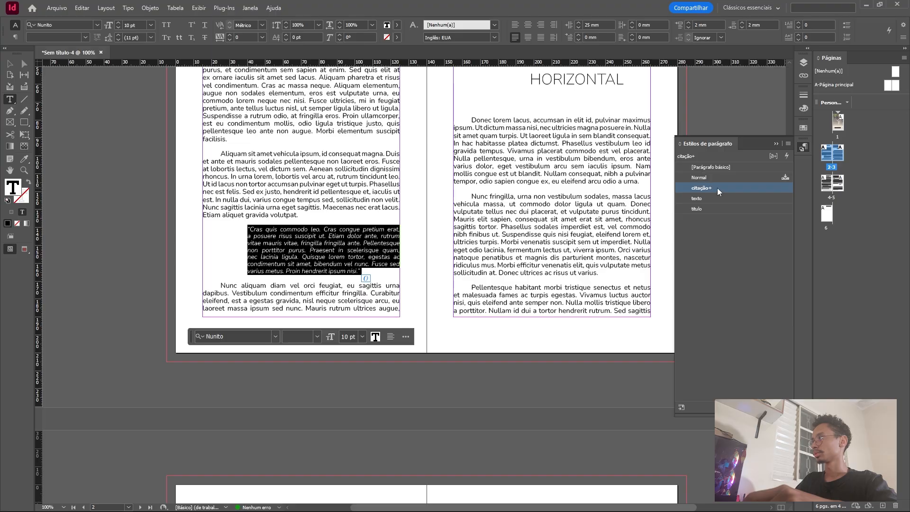
left_click(375, 255)
Review the headings, body text and quotation across the spreads of pages 2 to 5.
scroll(377, 260, "up", 3)
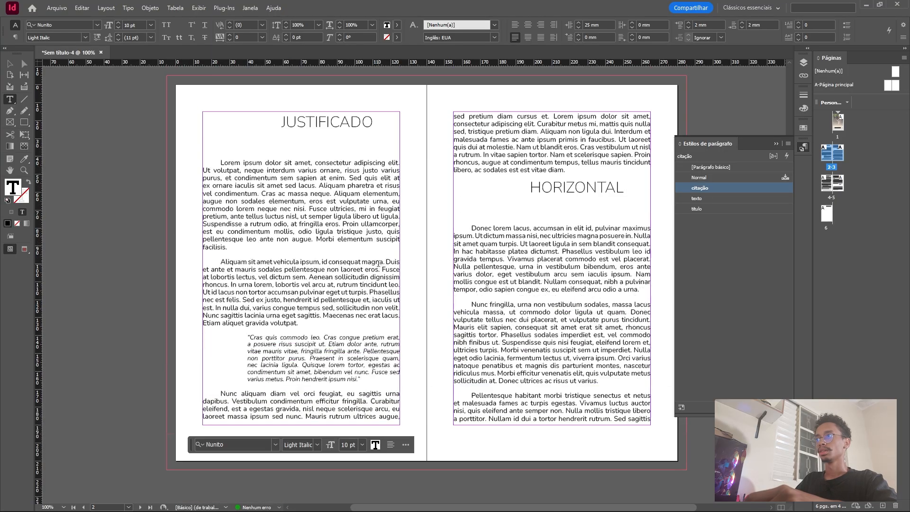
scroll(421, 275, "down", 4)
scroll(327, 299, "up", 6)
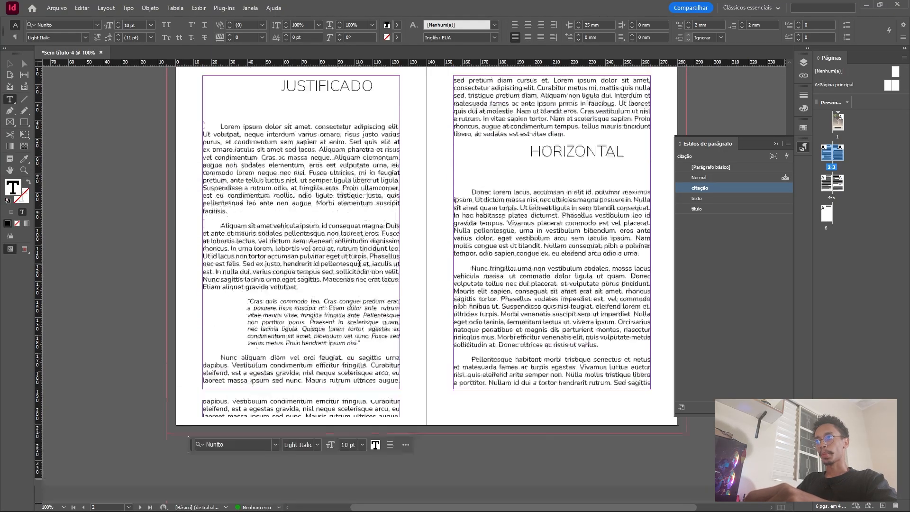
scroll(327, 300, "down", 20)
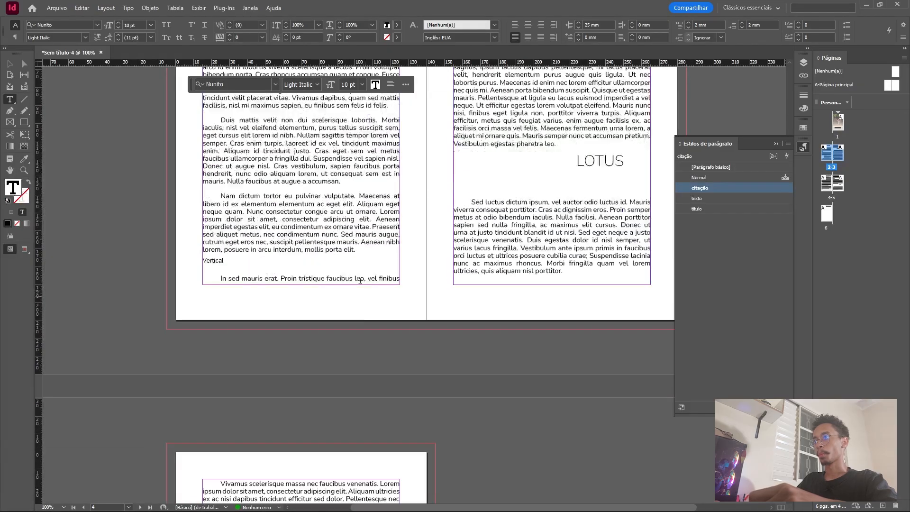
scroll(345, 243, "up", 20)
left_click(327, 243)
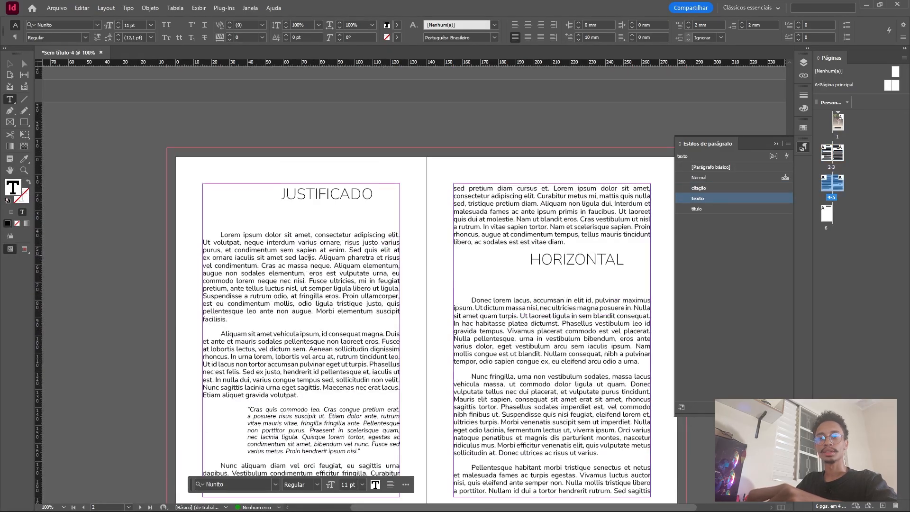
scroll(273, 244, "up", 2)
scroll(273, 243, "down", 8)
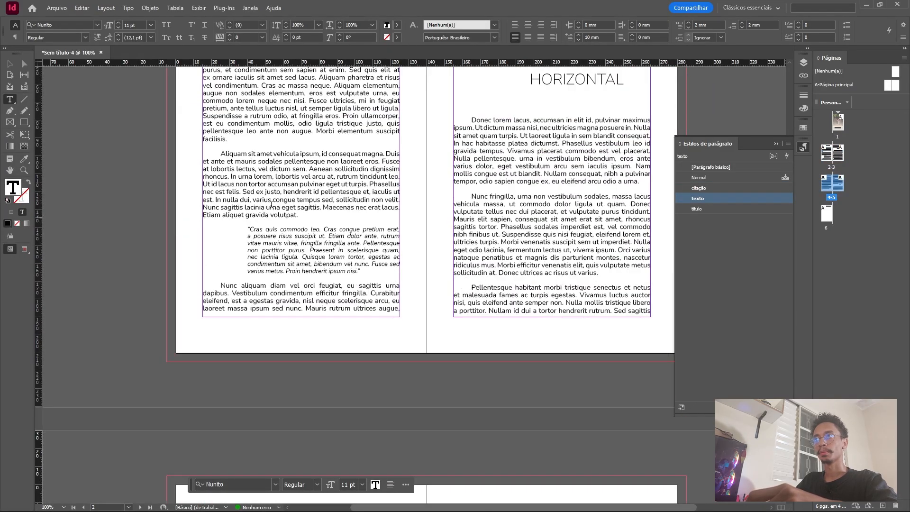
scroll(175, 237, "up", 4)
key("ctrl+e")
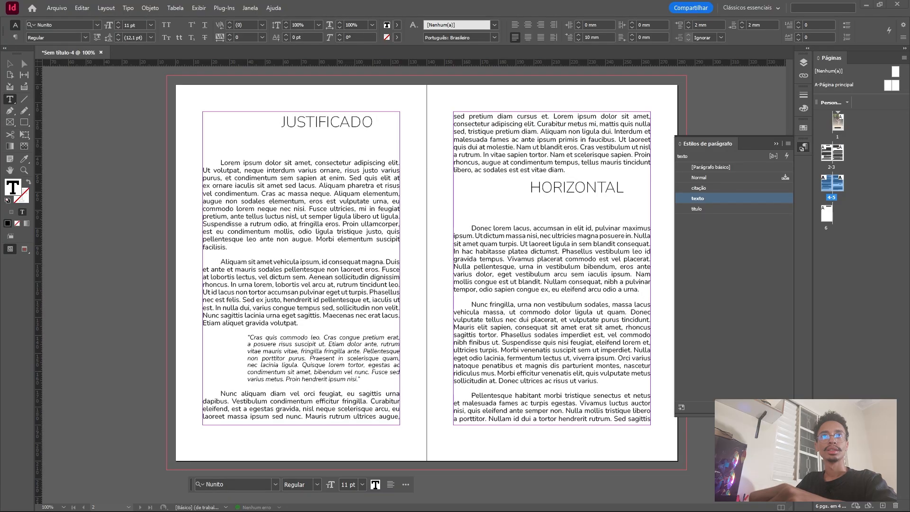
scroll(421, 244, "down", 3)
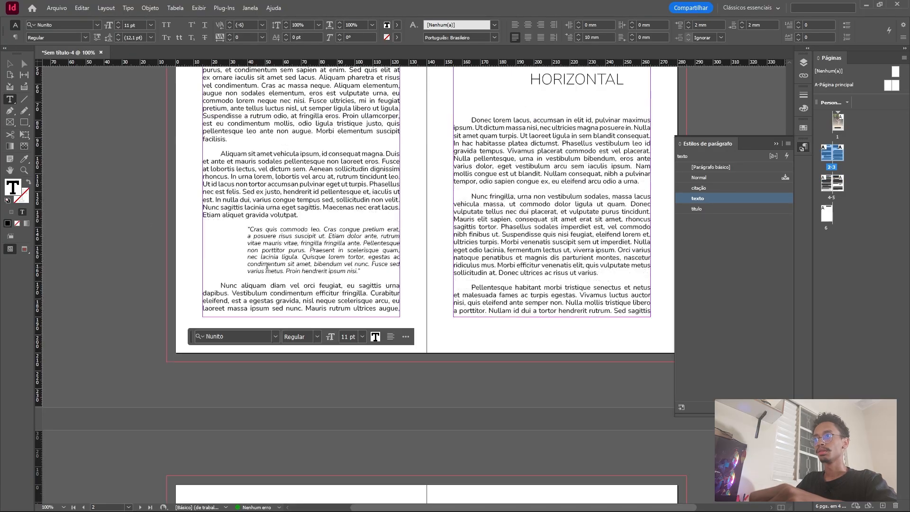
scroll(420, 243, "up", 5)
scroll(421, 243, "down", 3)
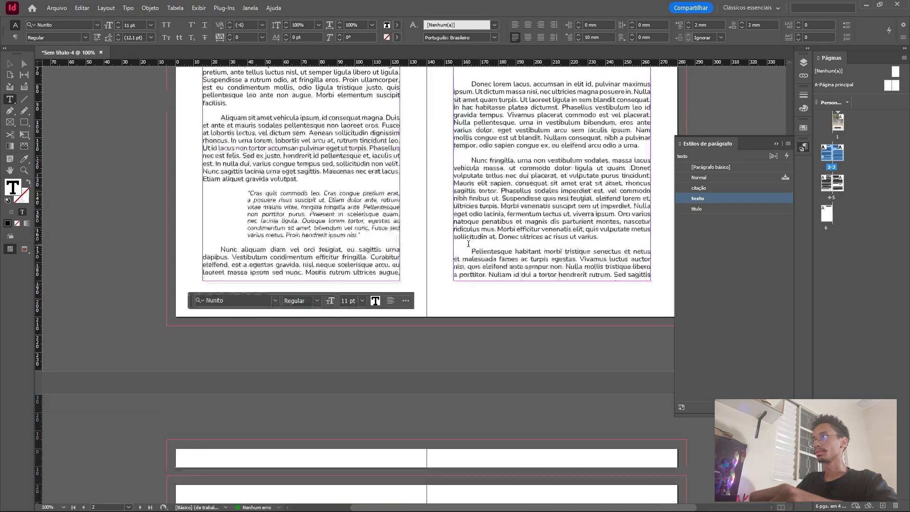
scroll(421, 243, "up", 1)
scroll(491, 244, "down", 9)
scroll(491, 245, "down", 3)
scroll(491, 245, "up", 12)
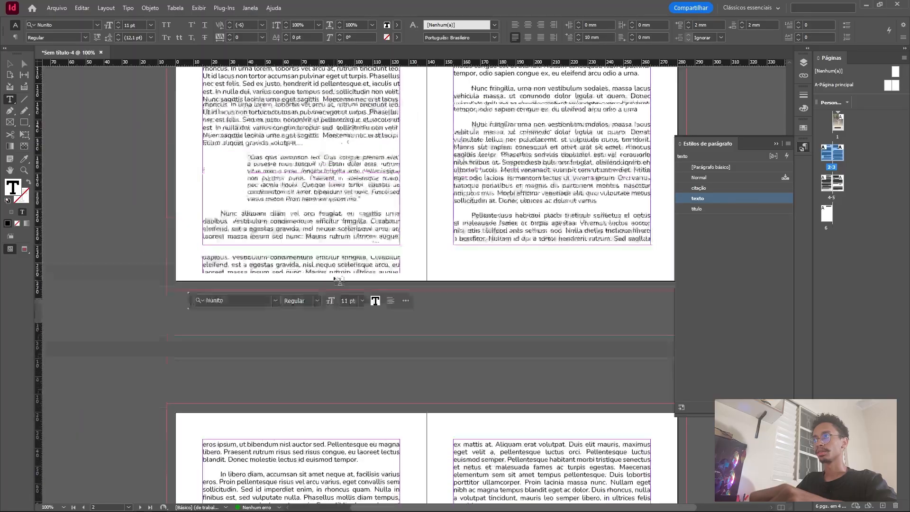
scroll(295, 274, "down", 2)
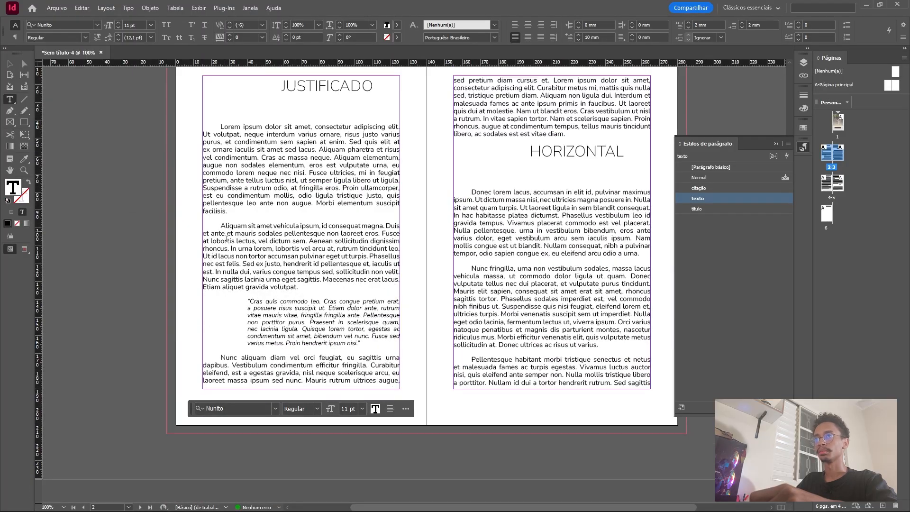
Draw an image placeholder frame about 110 x 49 mm over page 2's second body paragraph and wrap the text around its bounding box.
left_click(10, 121)
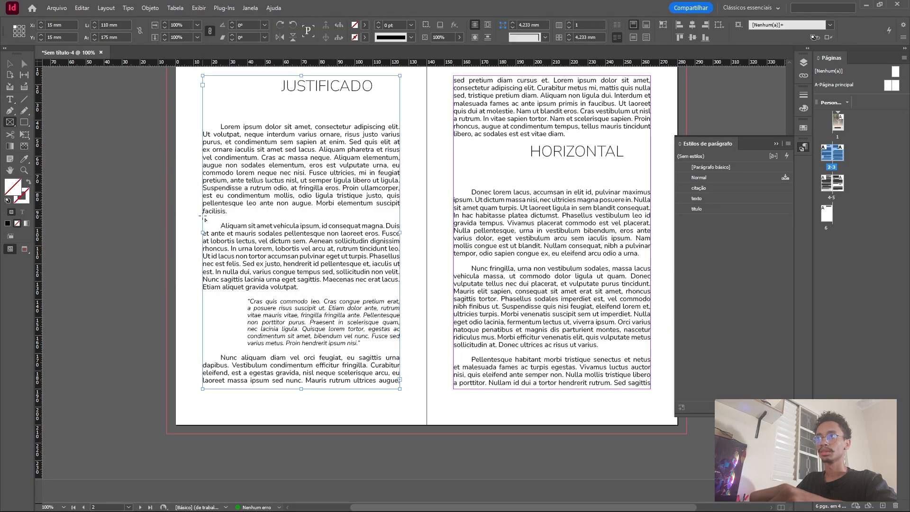
left_click_drag(203, 217, 400, 303)
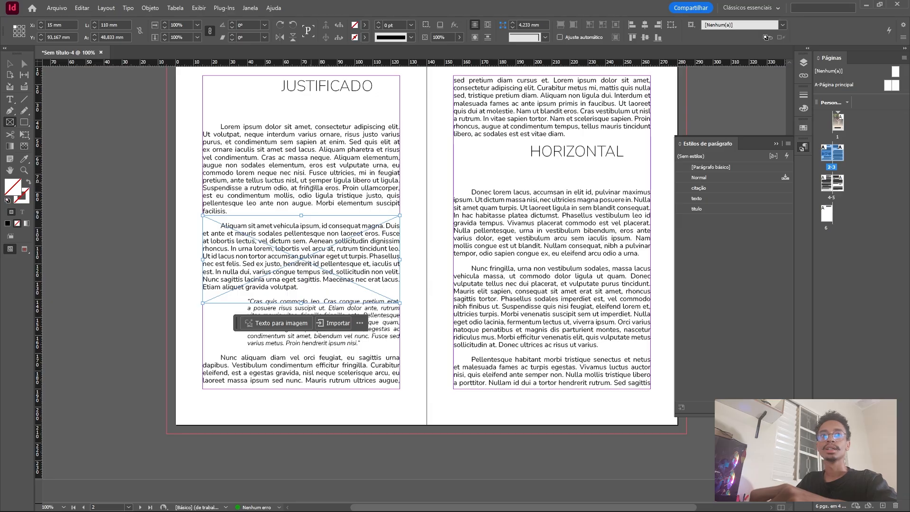
left_click(489, 26)
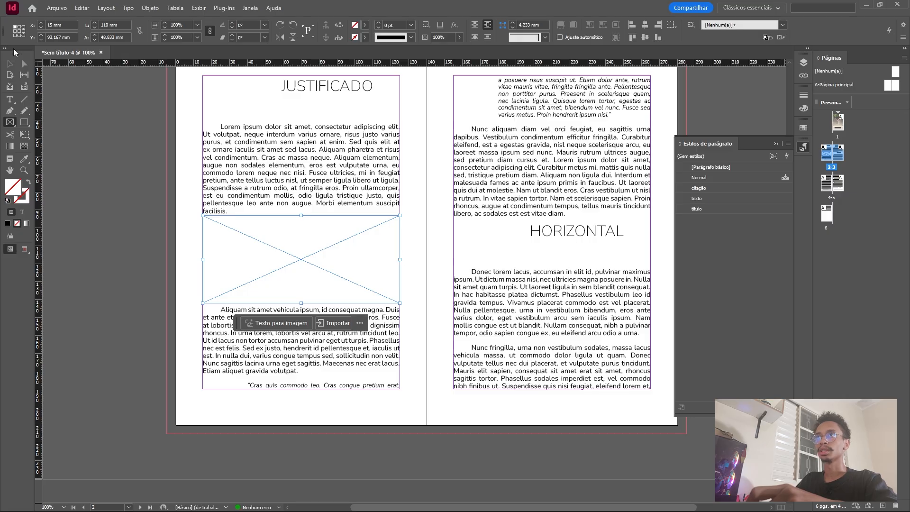
Narrow the placeholder frame to about 70 mm wide, keeping its left edge on the margin, and change its text wrap to Jump Object.
left_click(10, 63)
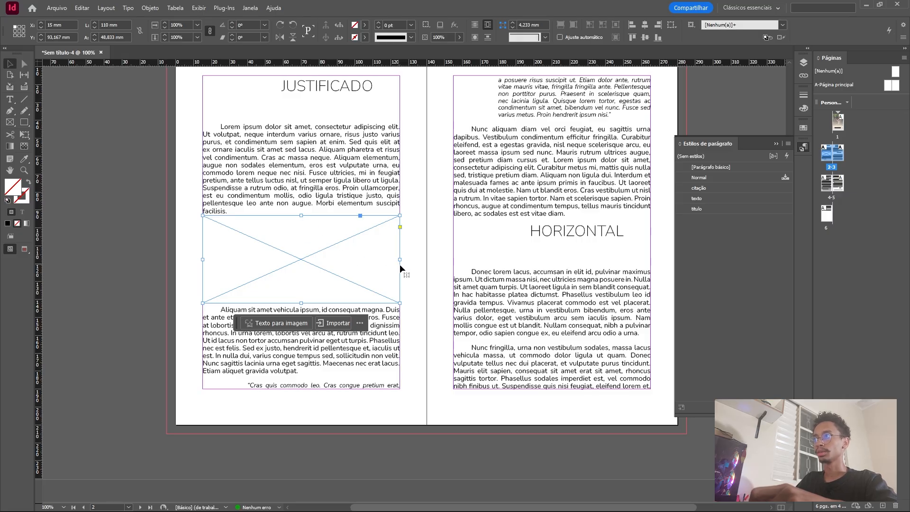
left_click_drag(398, 259, 335, 256)
left_click_drag(330, 268, 334, 266)
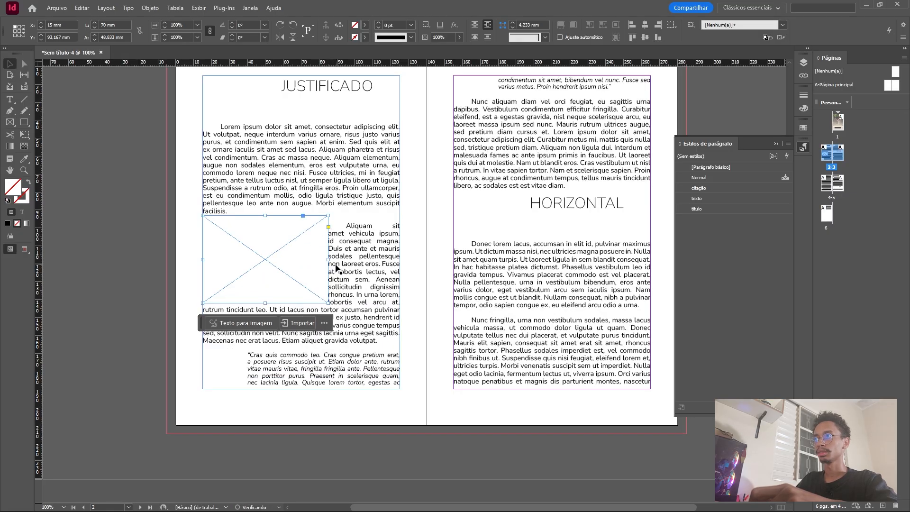
left_click(487, 37)
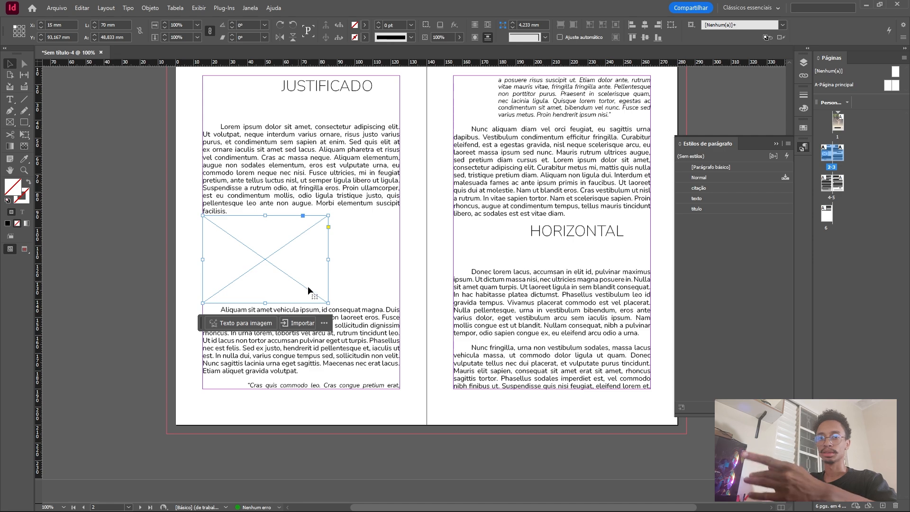
Widen page 2's placeholder frame to the full 110 mm column, wrap text around its bounding box, and place the feathered-hat character picture in it.
left_click_drag(328, 259, 400, 259)
left_click(487, 27)
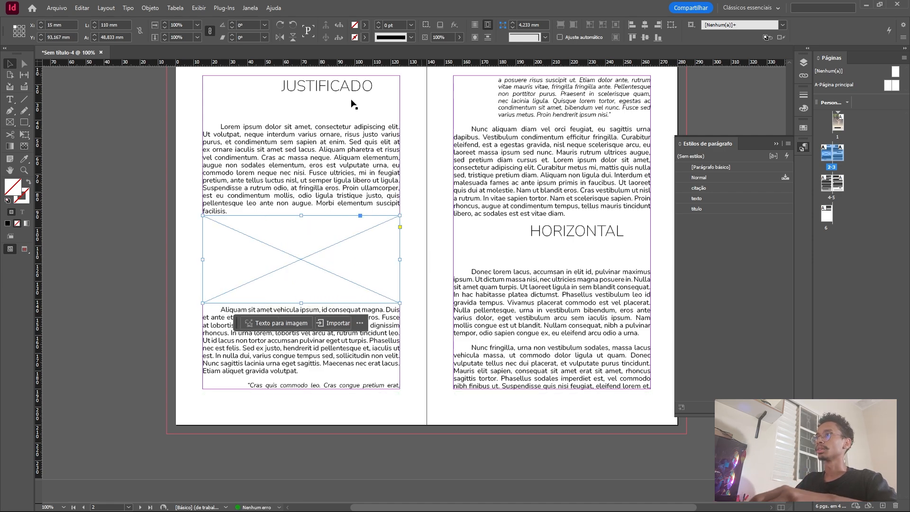
key("ctrl+d")
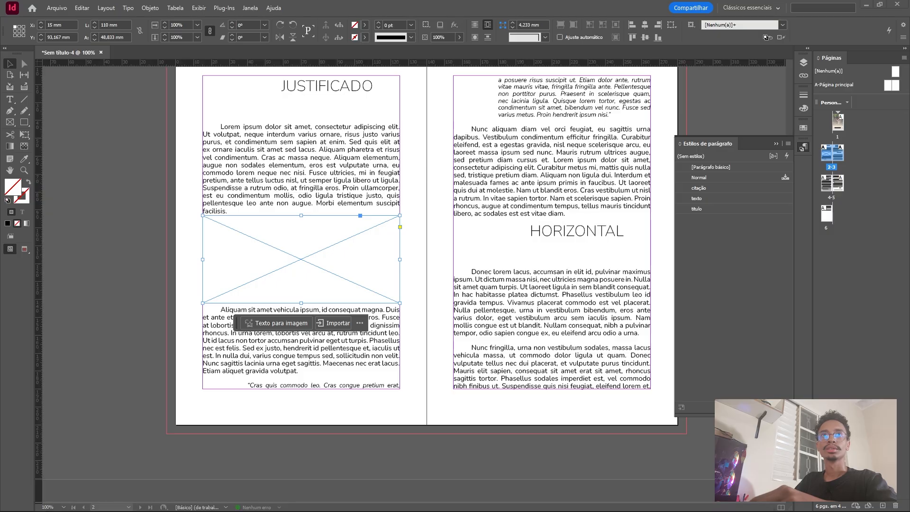
mouse_move(138, 257)
left_mouse_down()
mouse_move(325, 257)
mouse_move(292, 262)
left_mouse_up()
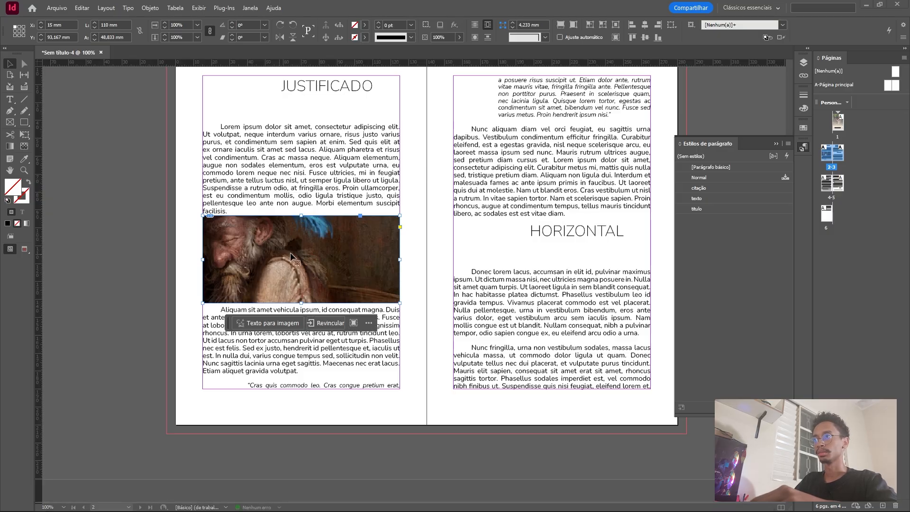
Scale the picture inside page 2's frame to 110 × 82.5 mm and shift it up about 10 mm to show the character.
double_click(324, 277)
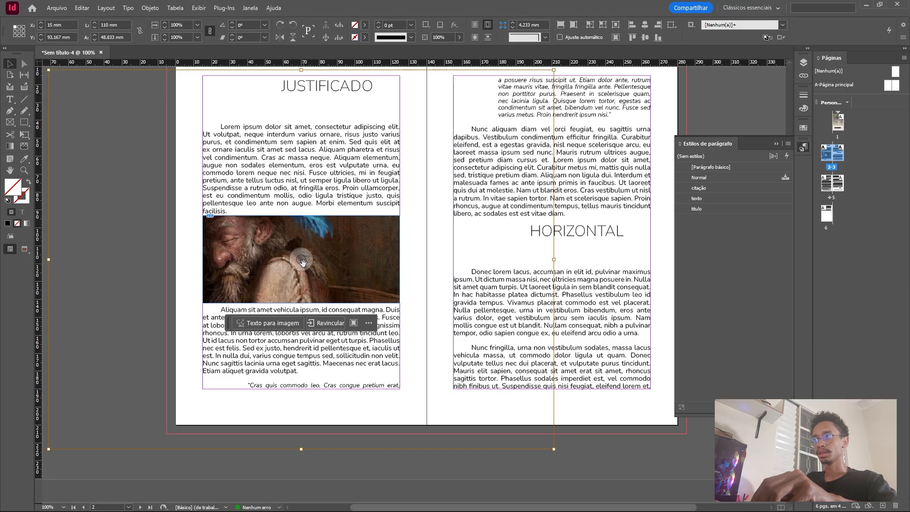
left_click_drag(322, 274, 382, 358)
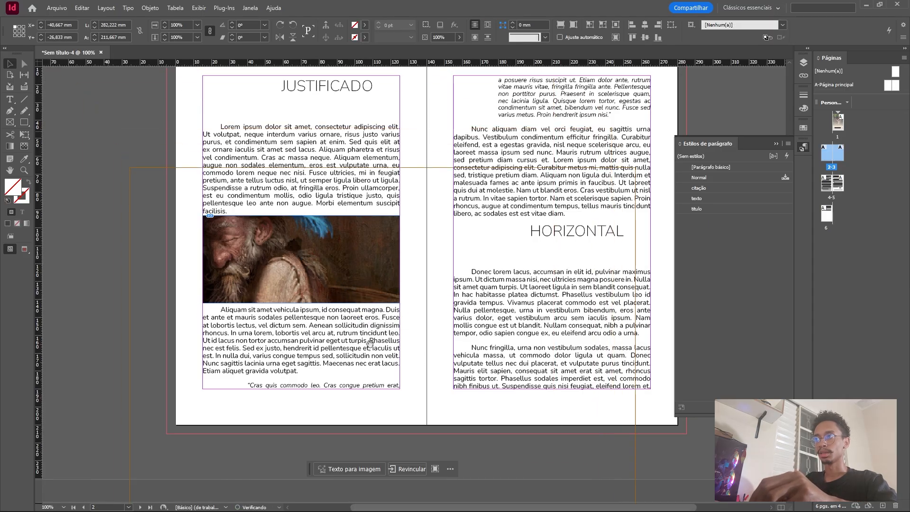
left_click_drag(290, 261, 357, 322)
left_click_drag(298, 272, 305, 260)
scroll(361, 296, "down", 3)
scroll(362, 300, "down", 2)
scroll(387, 300, "down", 2)
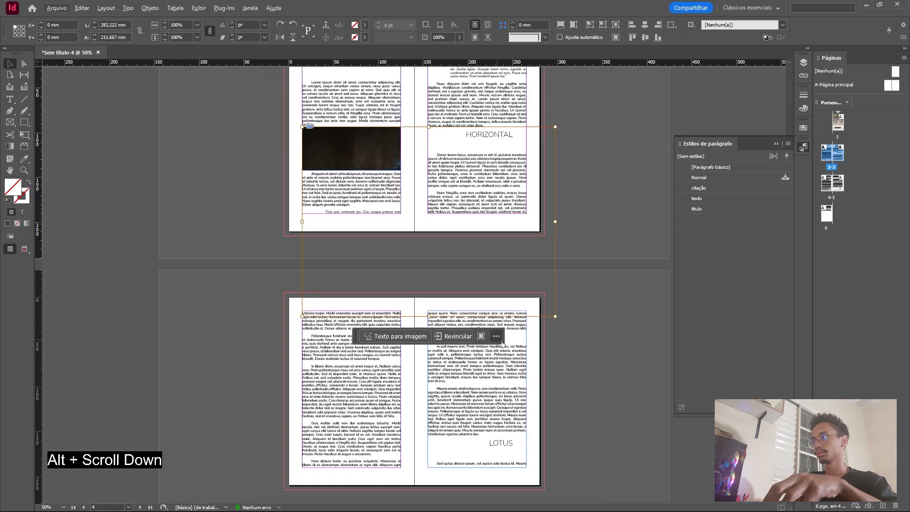
left_click_drag(557, 316, 400, 163)
scroll(386, 177, "up", 4)
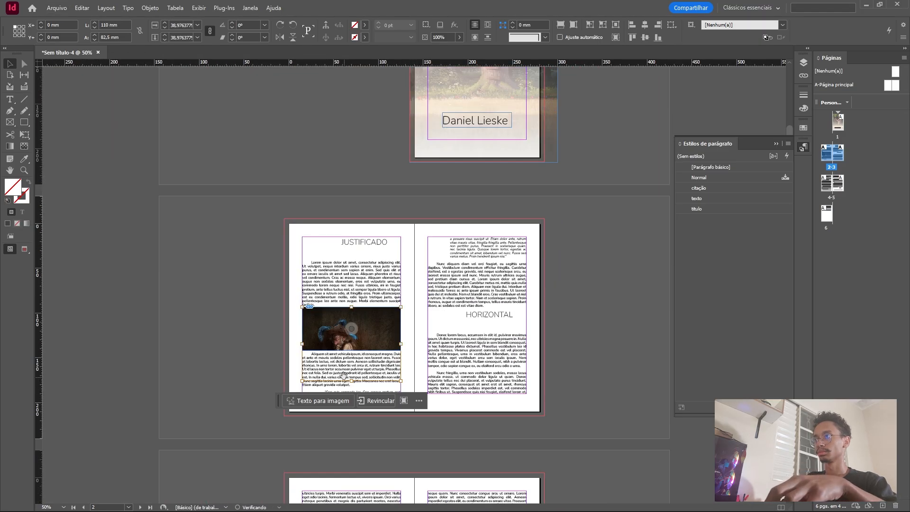
scroll(349, 355, "up", 3)
mouse_move(302, 303)
left_mouse_down()
mouse_move(299, 271)
mouse_move(313, 293)
mouse_move(300, 298)
left_mouse_up()
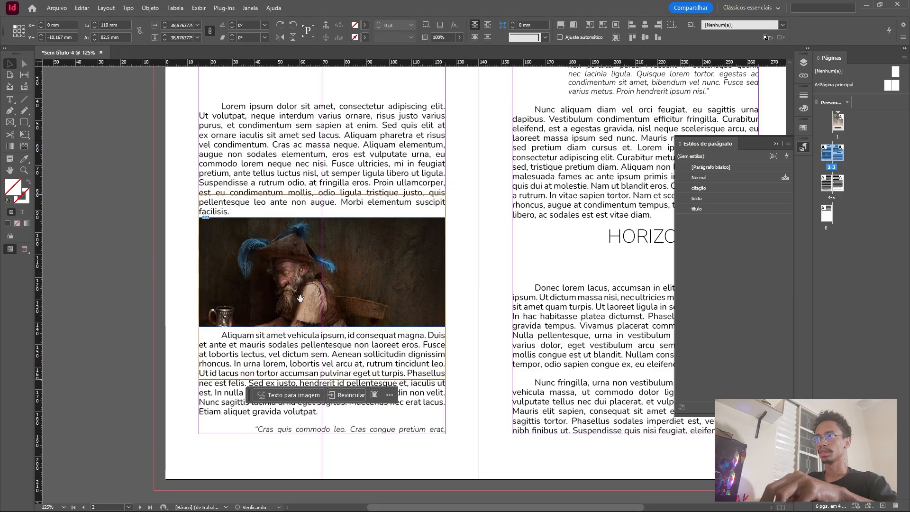
left_click(97, 230)
Draw a 64 × 64 mm image placeholder at page 4's left margin below the first paragraph and wrap text around its bounding box.
scroll(247, 263, "down", 3)
scroll(379, 281, "up", 3)
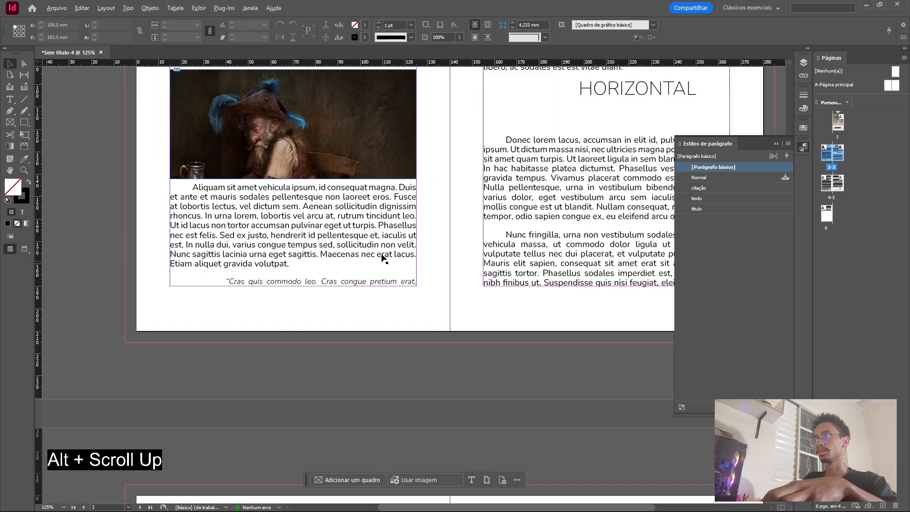
scroll(454, 246, "down", 10)
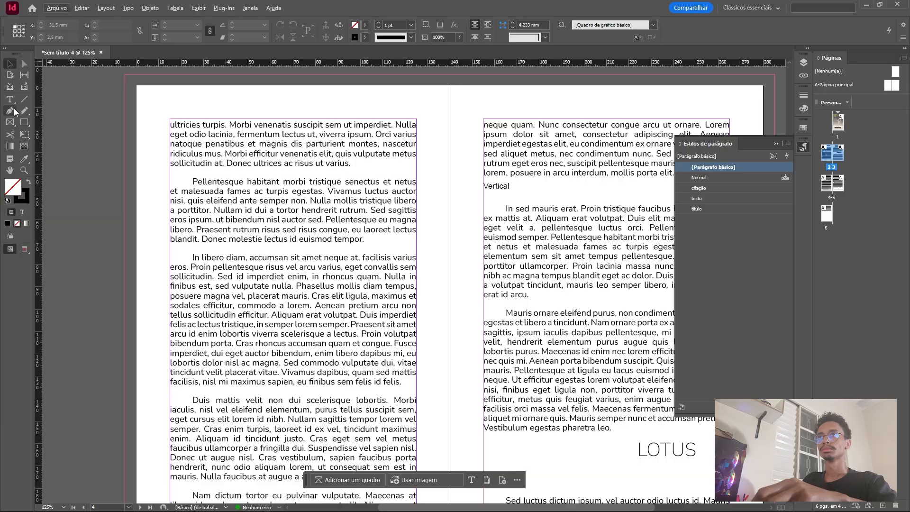
left_click(10, 122)
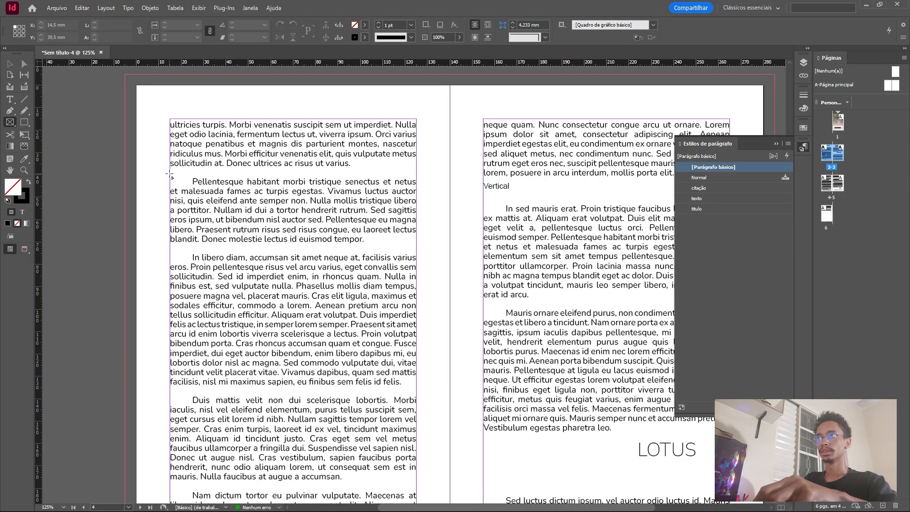
left_click_drag(169, 174, 314, 317)
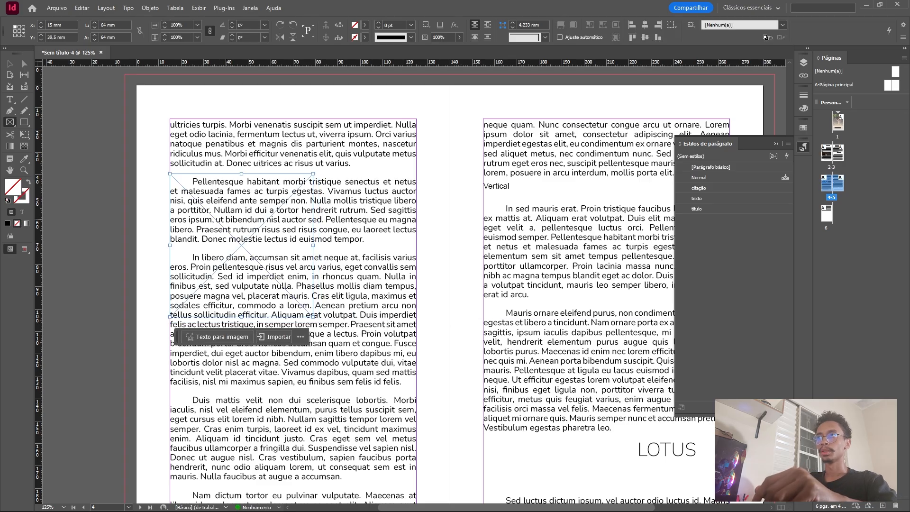
left_click(485, 24)
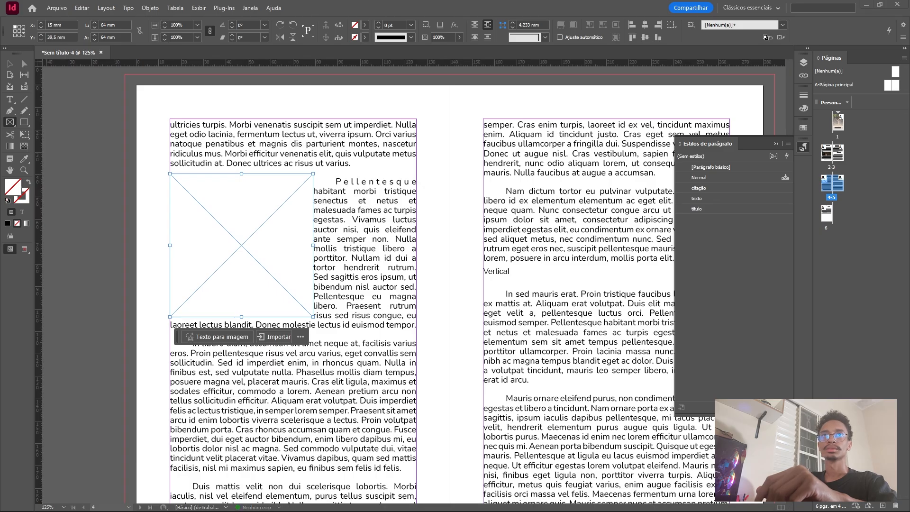
Place the garden painter picture in page 4's square frame, scale it to about 123 × 69 mm, and reposition it to show the painter.
left_click_drag(0, 248, 320, 252)
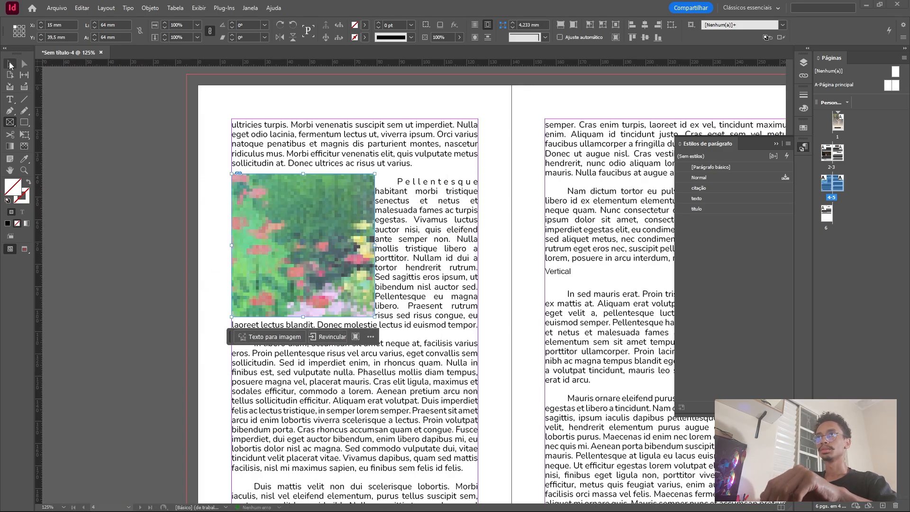
left_click(7, 63)
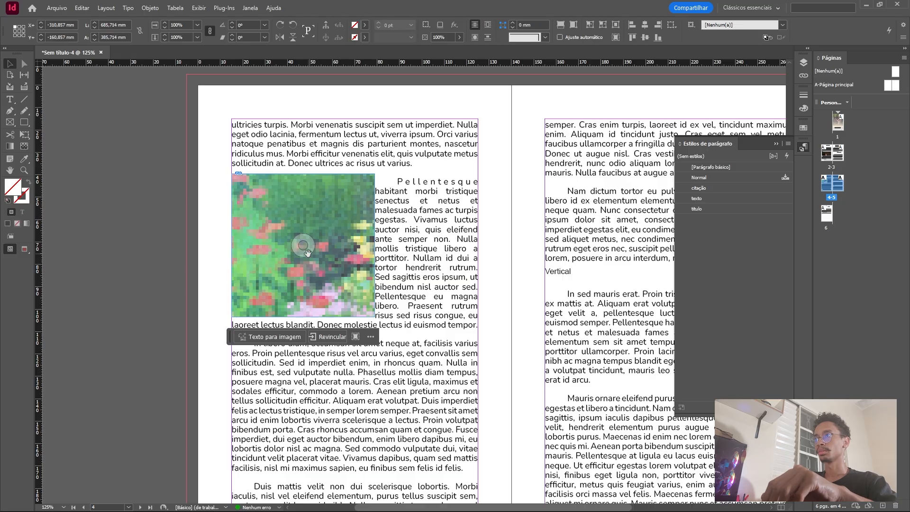
scroll(313, 218, "down", 5, "alt")
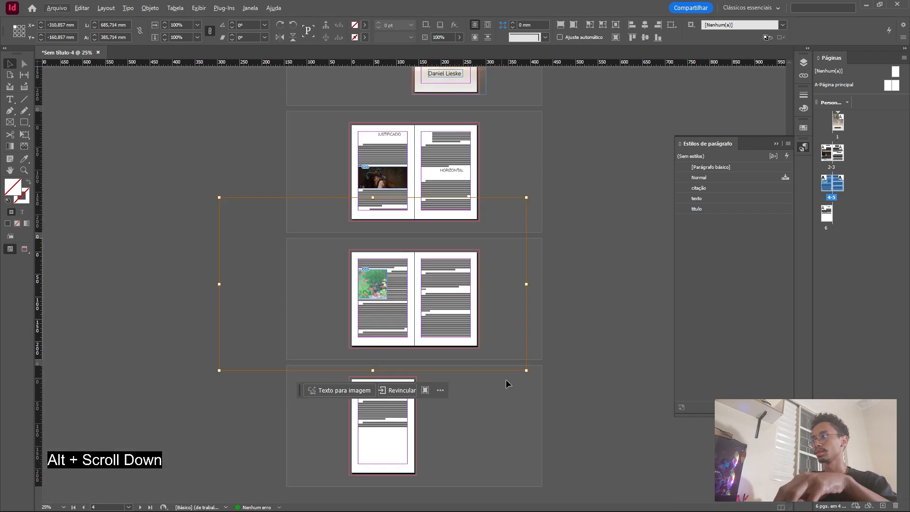
left_click_drag(525, 370, 394, 299)
scroll(398, 297, "up", 6, "alt")
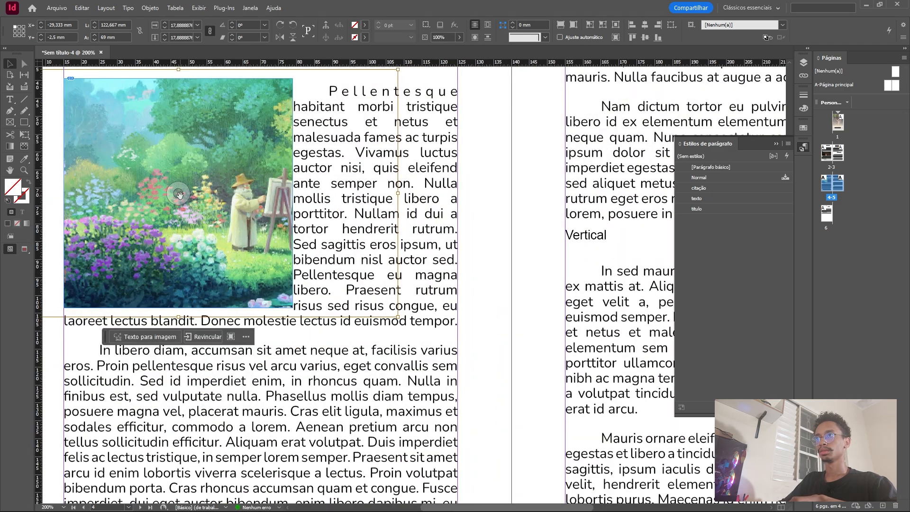
mouse_move(182, 195)
left_mouse_down()
mouse_move(142, 191)
mouse_move(176, 205)
left_mouse_up()
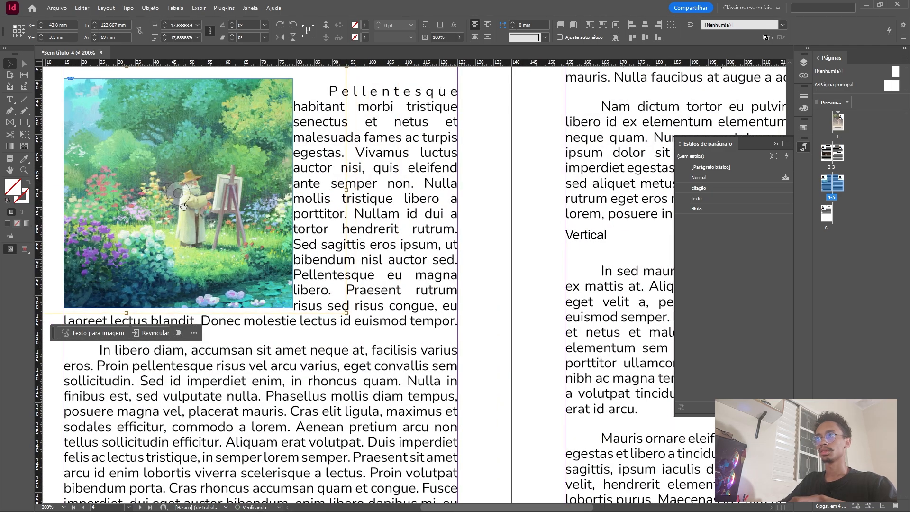
Apply a gradient feather to the garden picture on page 4 so it fades out horizontally toward its right edge.
scroll(177, 204, "down", 4, "alt")
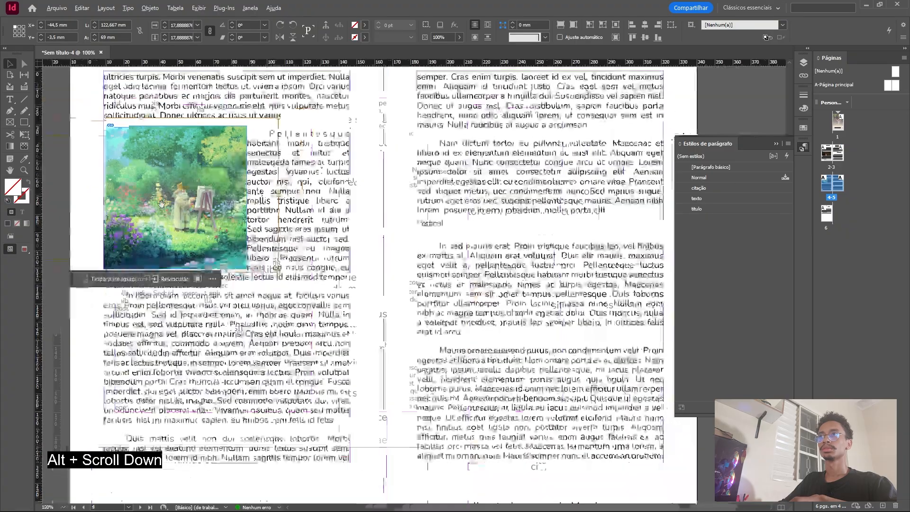
scroll(137, 204, "up", 3, "alt")
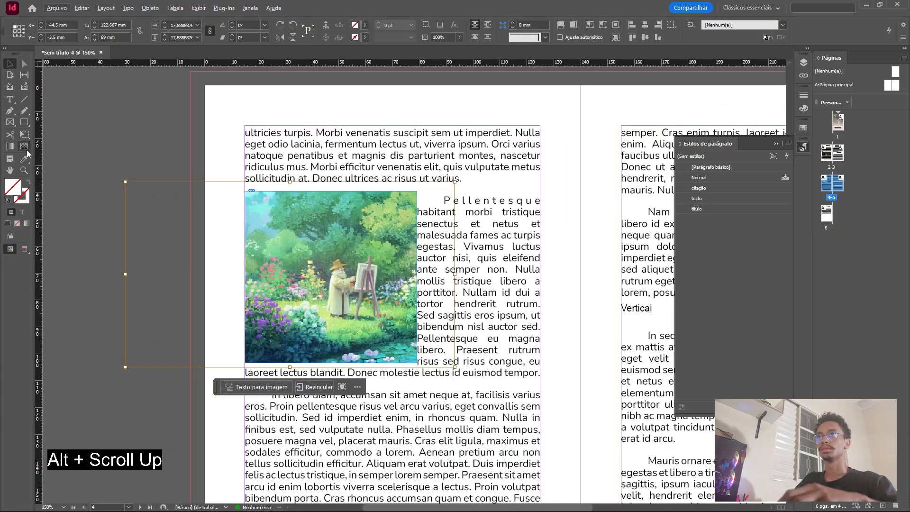
left_click(24, 146)
left_click_drag(211, 272, 413, 274)
left_click_drag(220, 271, 428, 271)
left_click(10, 64)
left_click(198, 215)
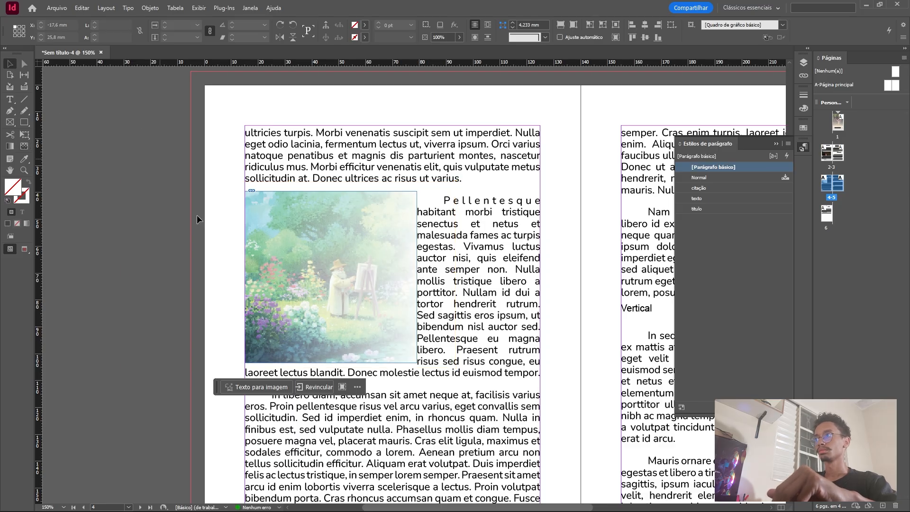
Review the pictures, text wrapping and headings across the spreads of pages 2 to 6.
scroll(196, 218, "down", 3)
scroll(293, 269, "down", 3, "alt")
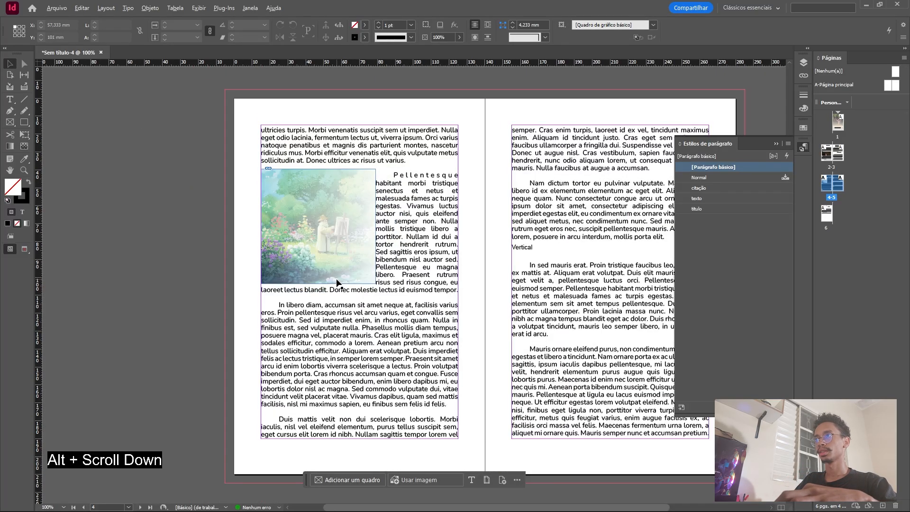
scroll(396, 285, "down", 1, "alt")
scroll(403, 285, "up", 2)
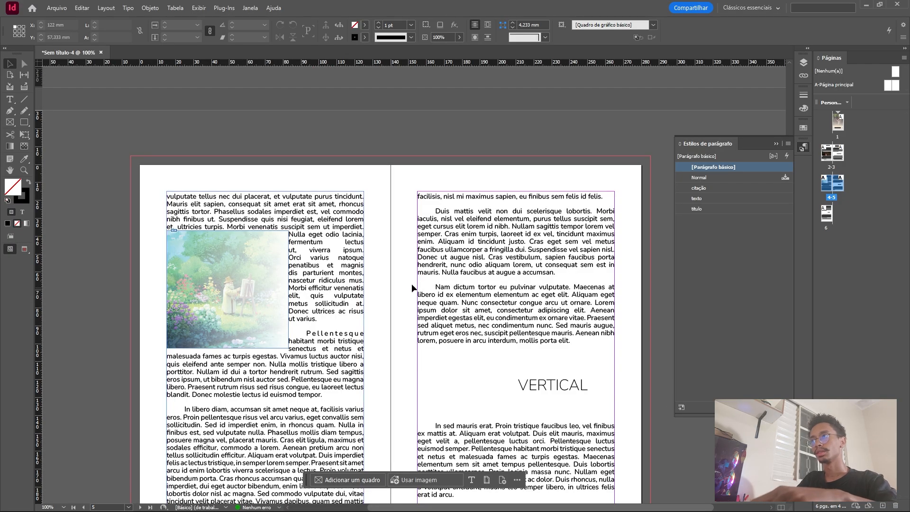
left_click(327, 270)
scroll(405, 220, "down", 5)
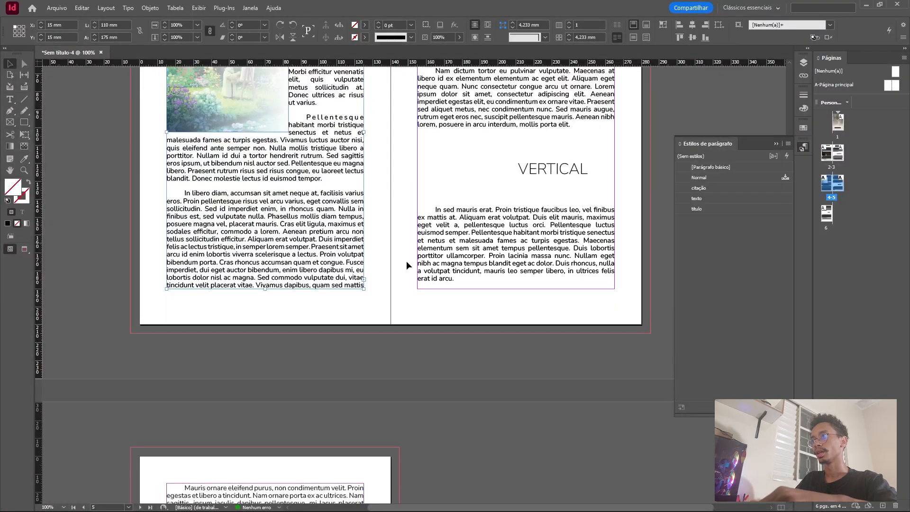
scroll(406, 261, "up", 10)
scroll(396, 300, "up", 5)
scroll(396, 294, "down", 5)
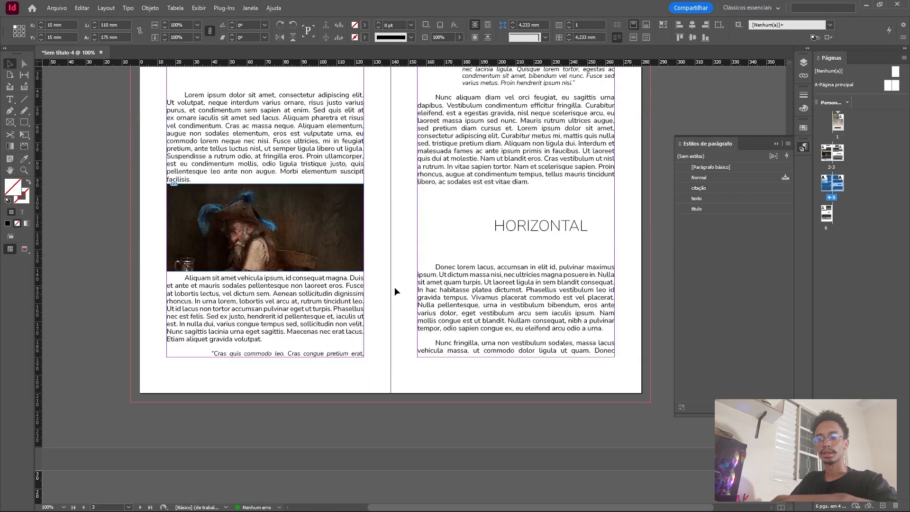
scroll(402, 279, "up", 5)
scroll(473, 285, "down", 3)
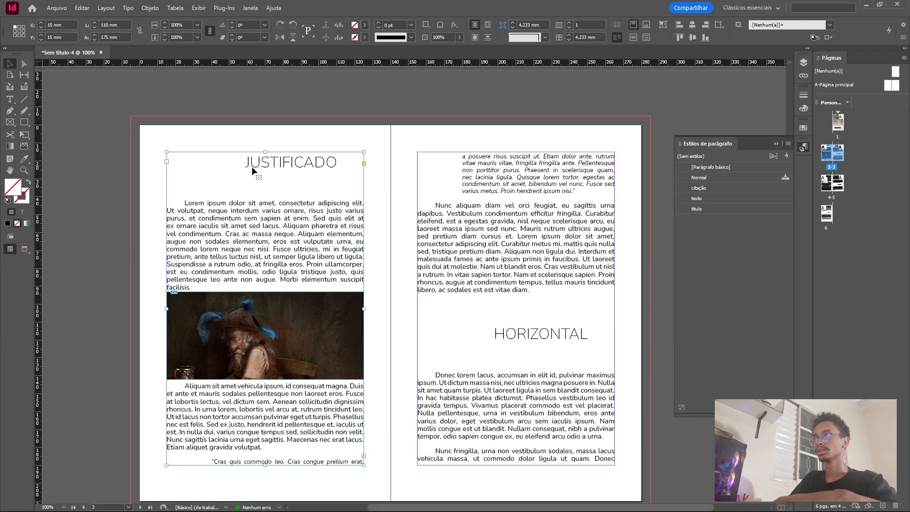
Insert one page before page 2 based on A-Página principal.
left_click(776, 144)
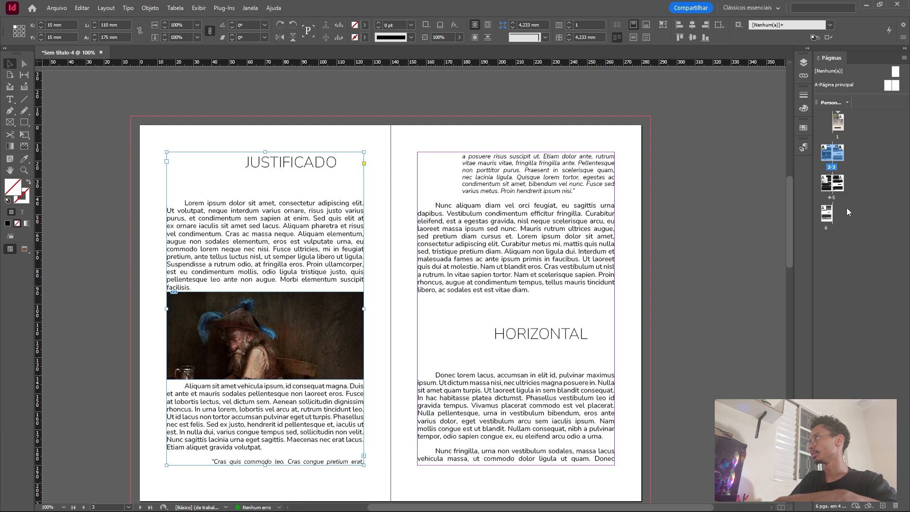
left_click(869, 160)
right_click(841, 221)
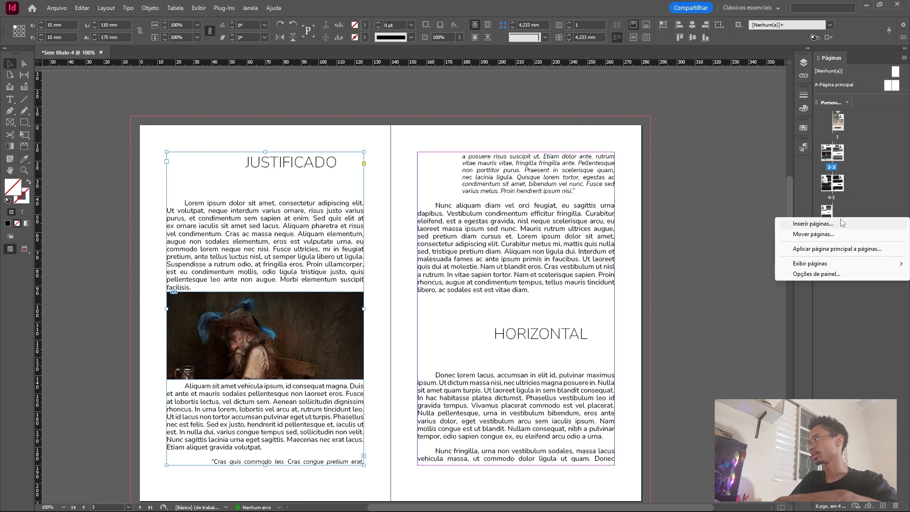
left_click(809, 224)
left_click(435, 260)
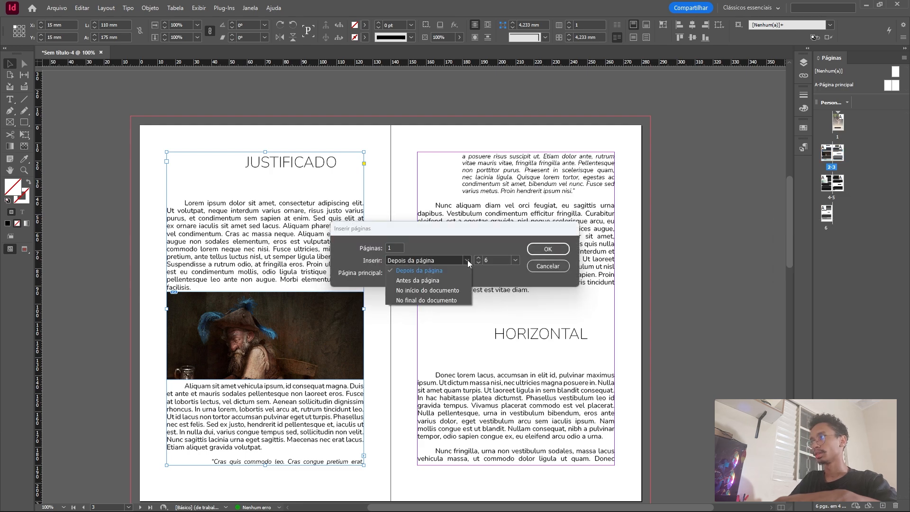
left_click(427, 280)
left_click(515, 260)
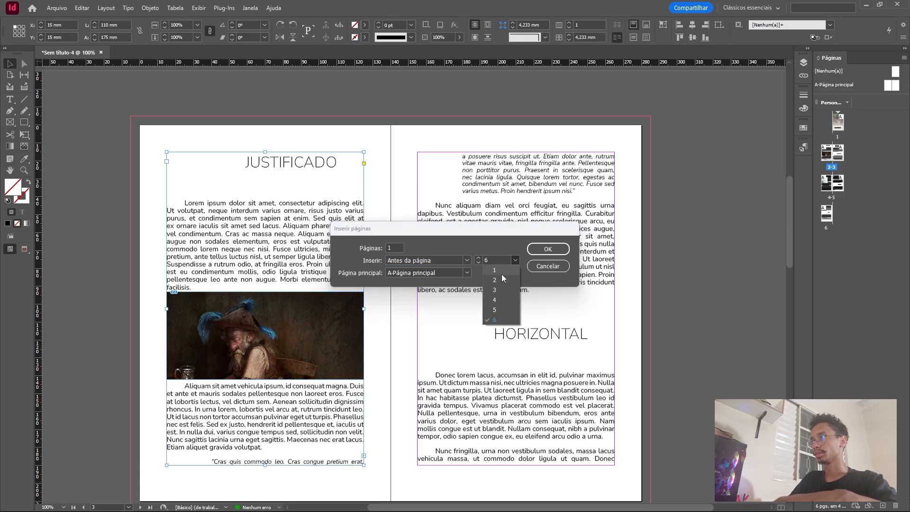
left_click(495, 275)
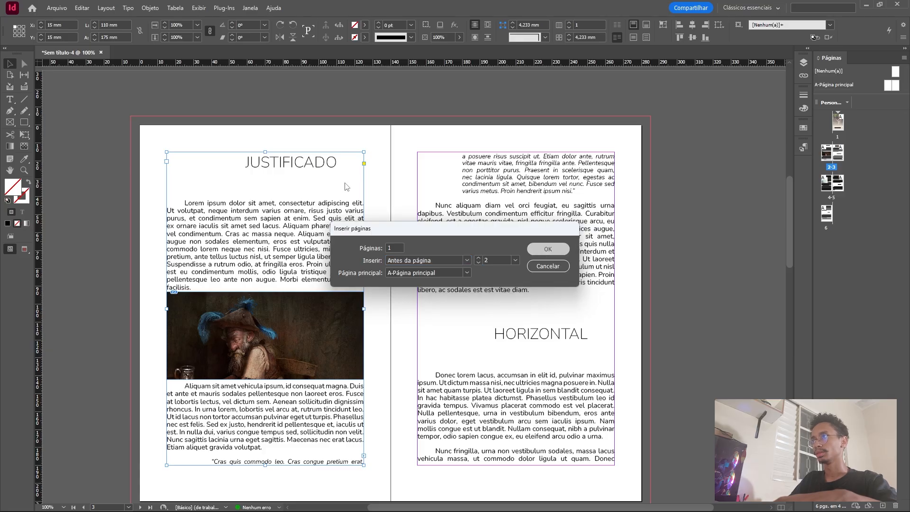
key("Return")
Select the text frame containing the JUSTIFICADO heading on page 3 and display the paragraph styles.
scroll(492, 232, "down", 3)
scroll(504, 242, "down", 2)
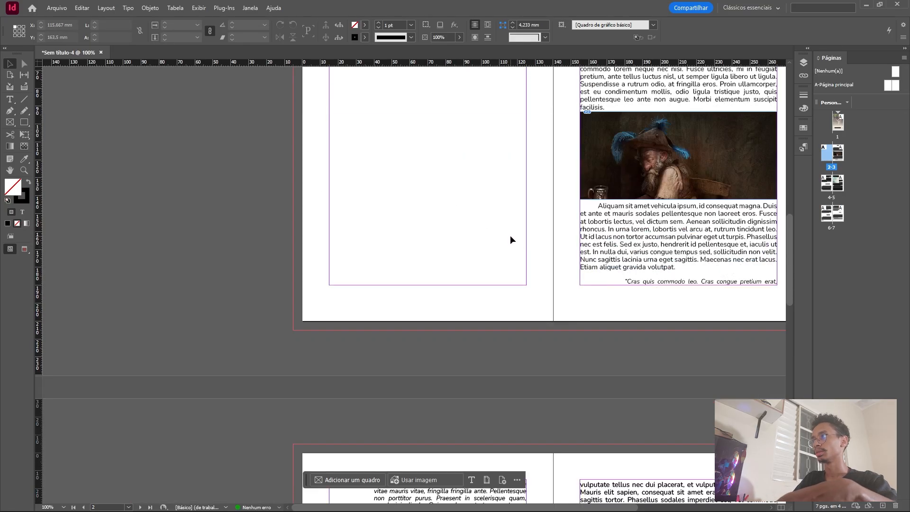
scroll(509, 235, "up", 5)
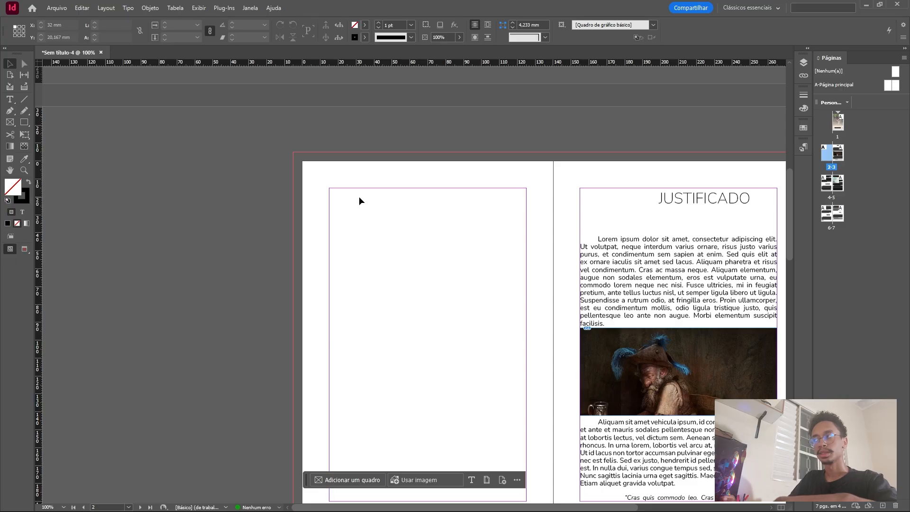
left_click(690, 201)
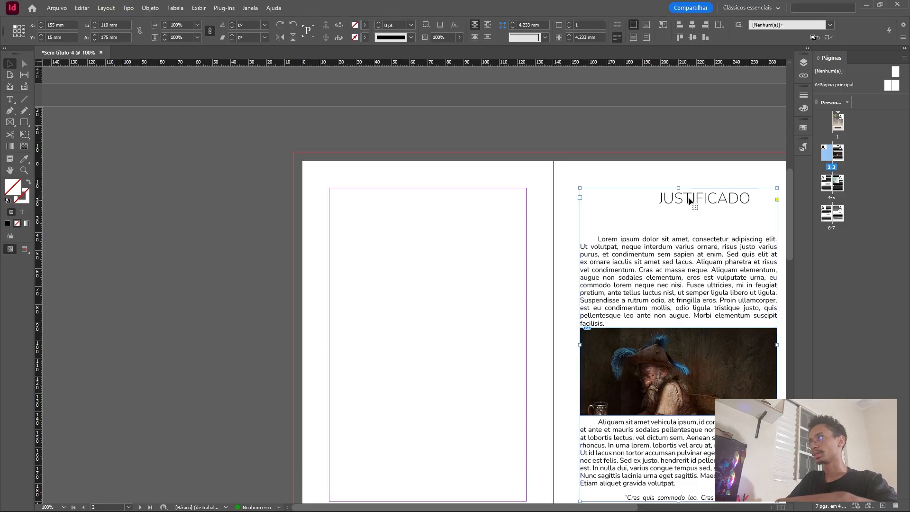
left_click(804, 148)
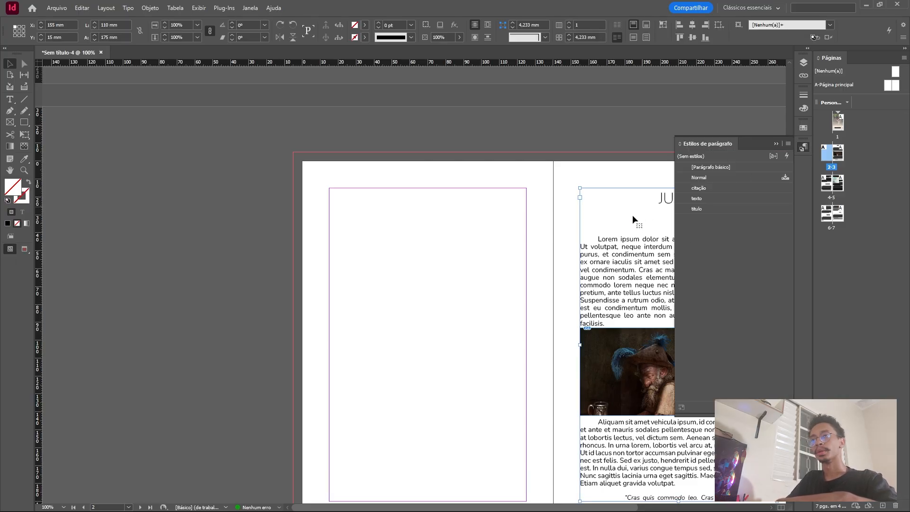
Open the table of contents settings with nothing selected and check the available TOC and title styles.
left_click(430, 205)
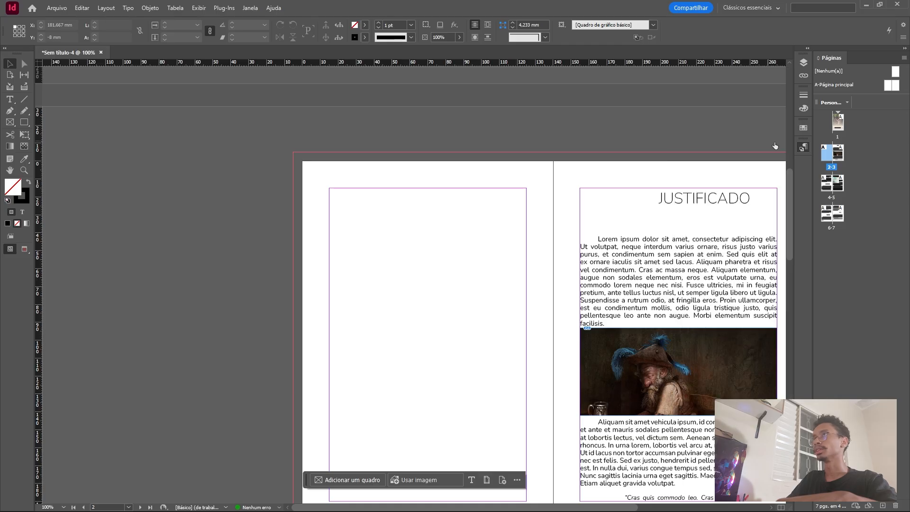
left_click(175, 8)
left_click(123, 10)
left_click(122, 9)
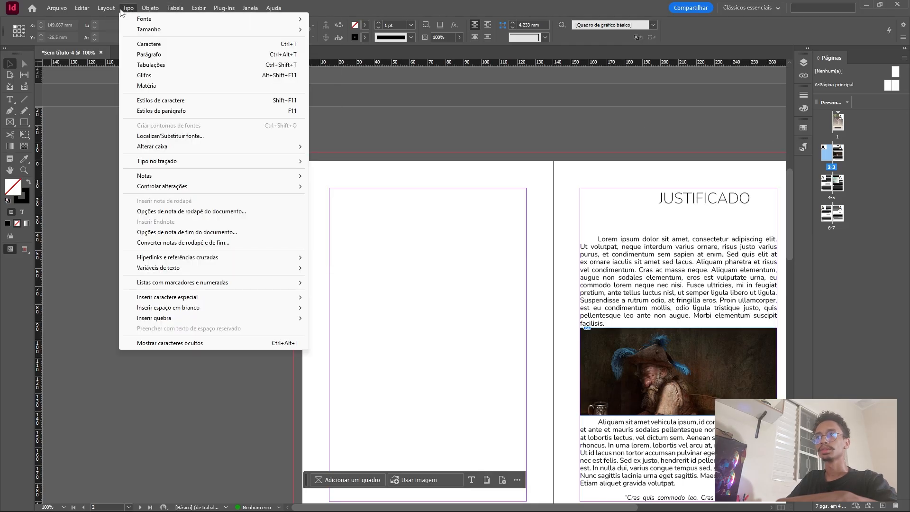
mouse_move(120, 4)
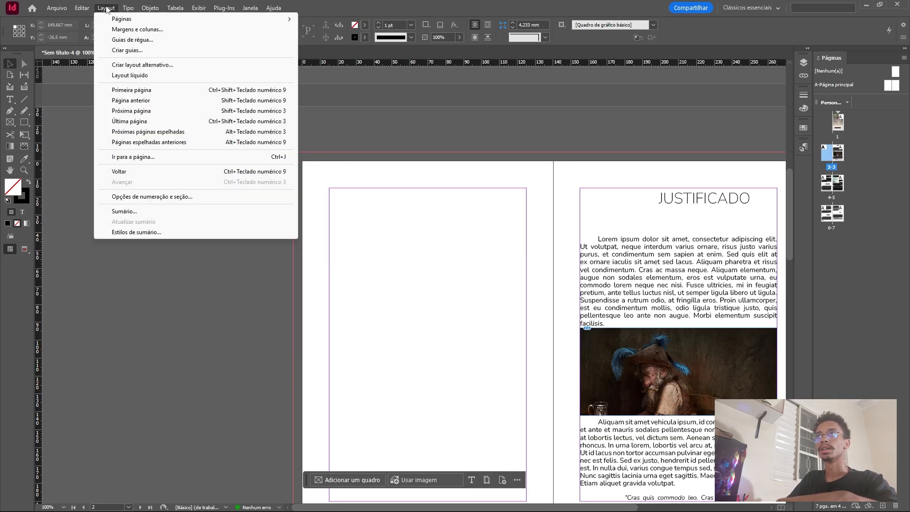
left_click(146, 211)
left_click(391, 132)
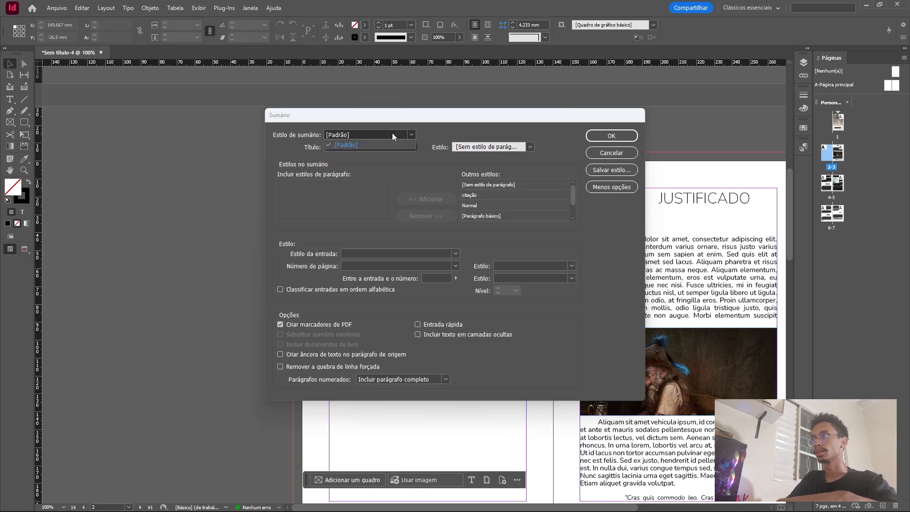
left_click(394, 131)
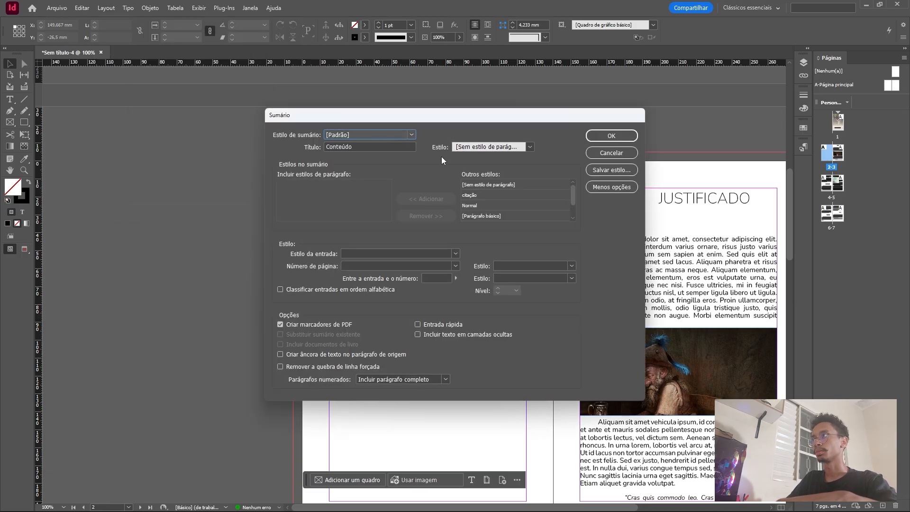
left_click(506, 148)
left_click(413, 158)
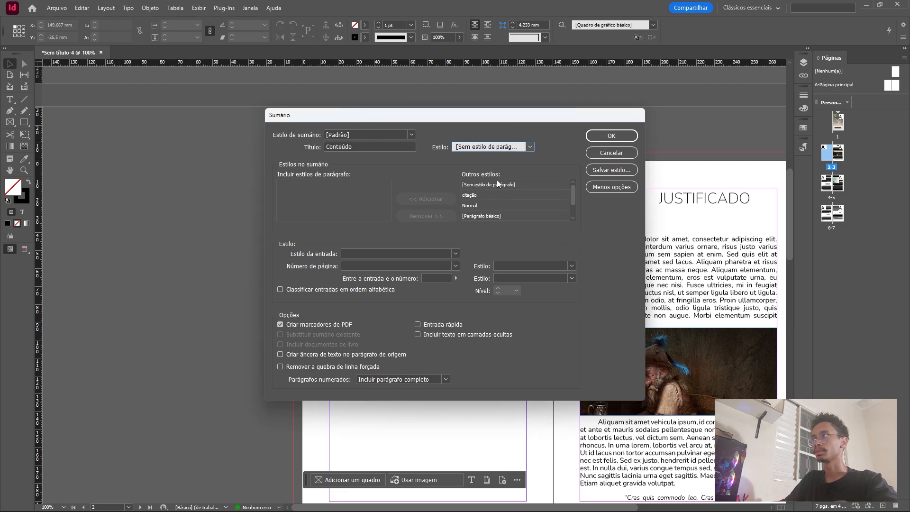
Include the titulo paragraph style in the table of contents and place the generated text within the margins of page 2.
scroll(571, 204, "down", 2)
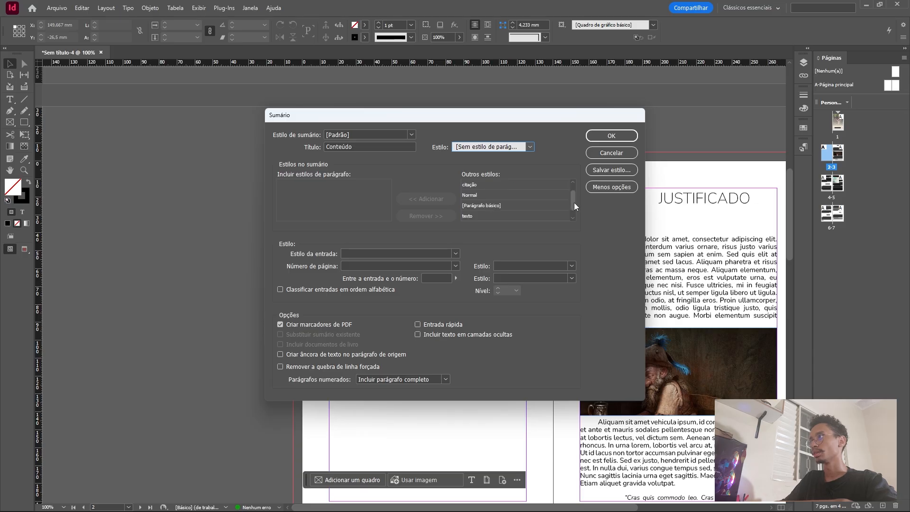
left_click(473, 215)
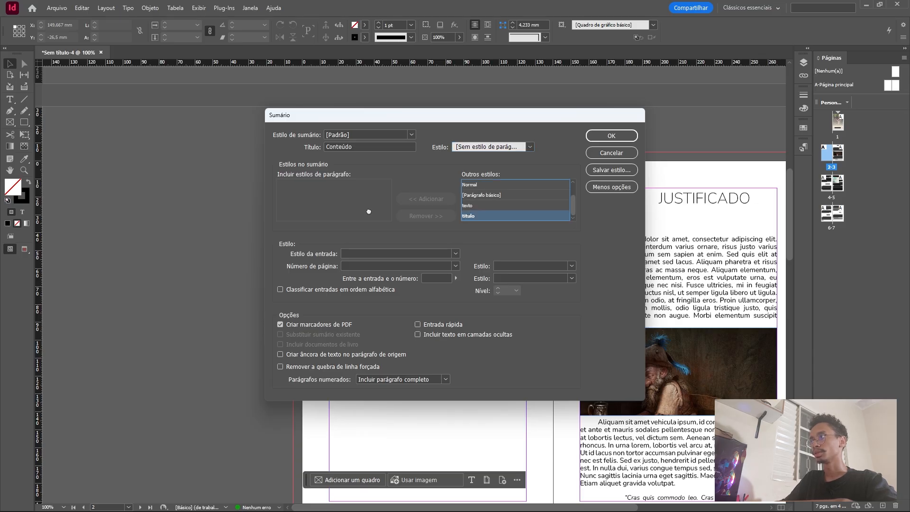
left_click_drag(313, 211, 313, 211)
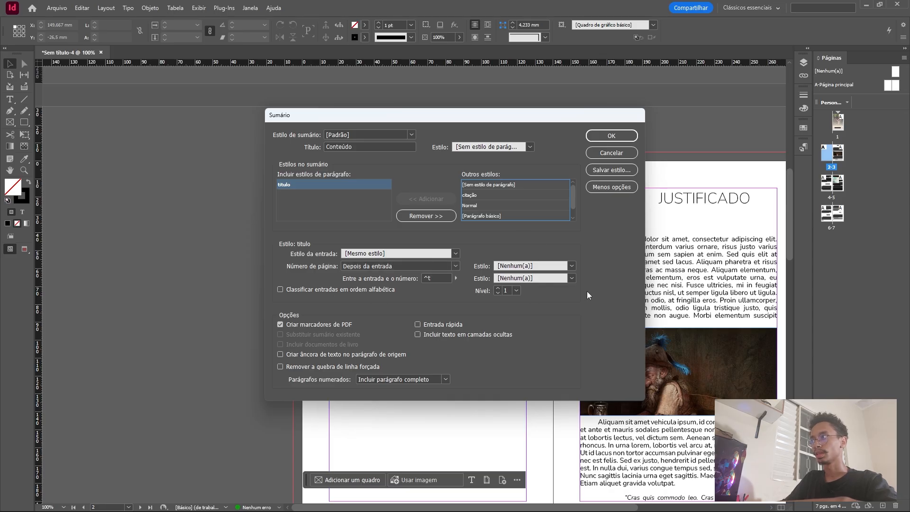
left_click(611, 135)
left_click(339, 321)
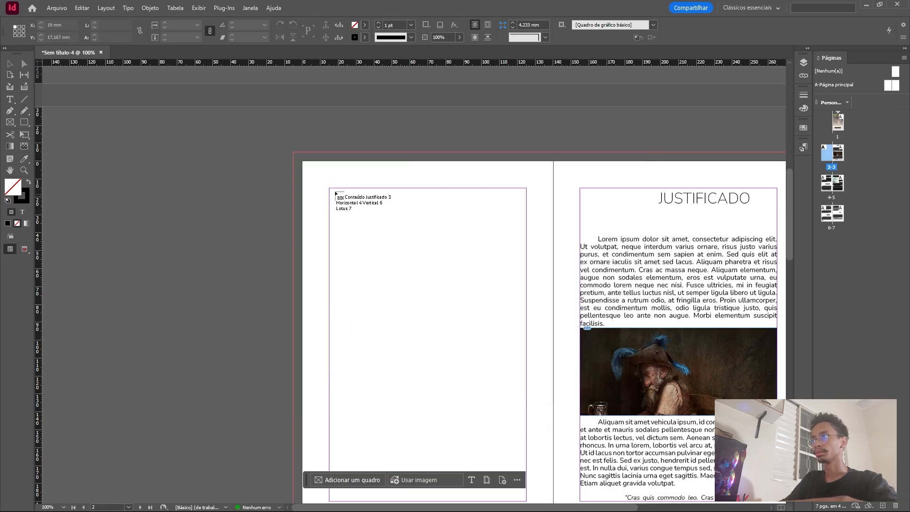
left_click(331, 190, "shift")
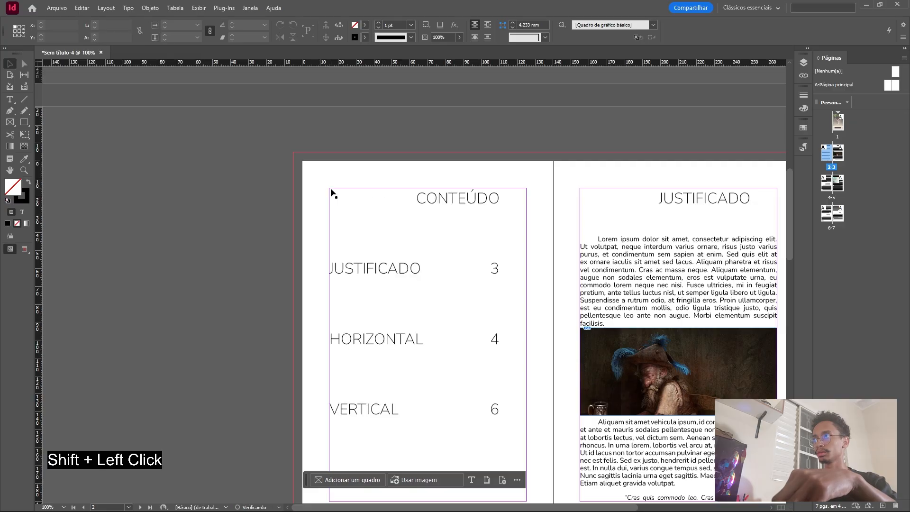
Set all the text of the table of contents on page 2 to 12 pt.
scroll(459, 248, "down", 5)
scroll(315, 298, "down", 2)
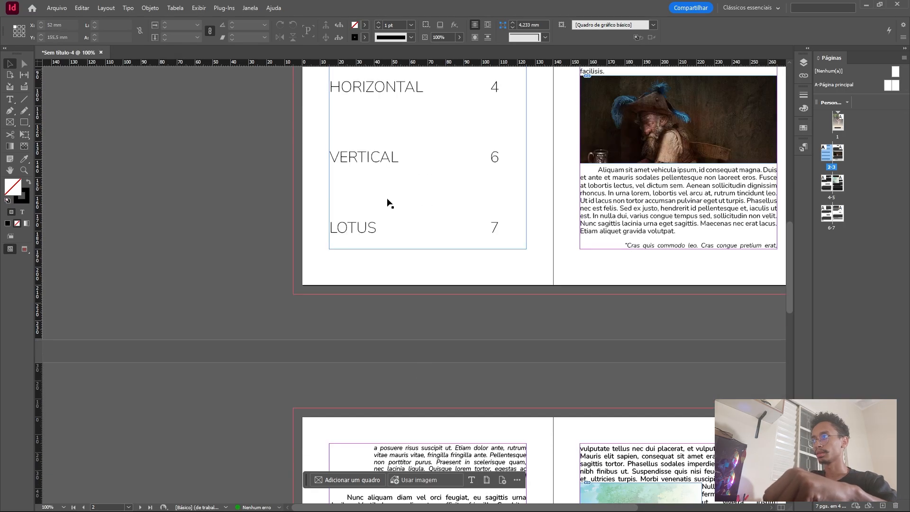
scroll(388, 202, "up", 3)
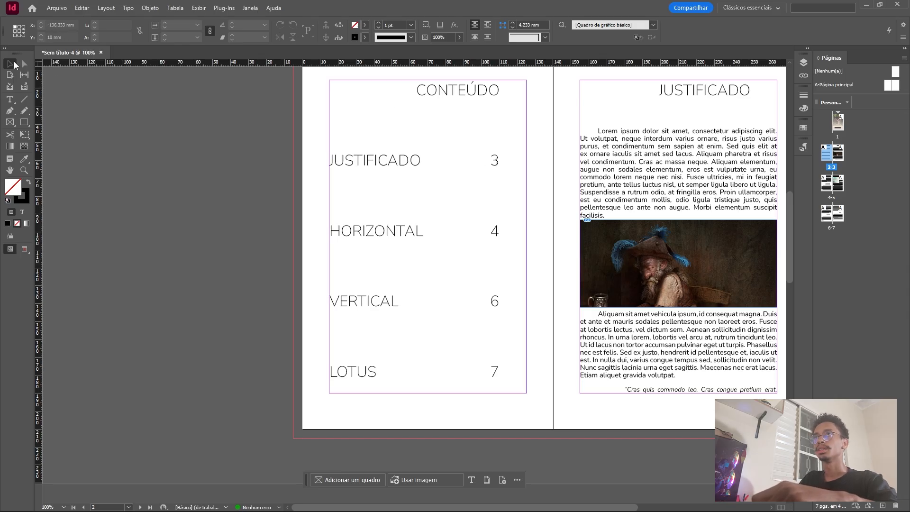
left_click(10, 99)
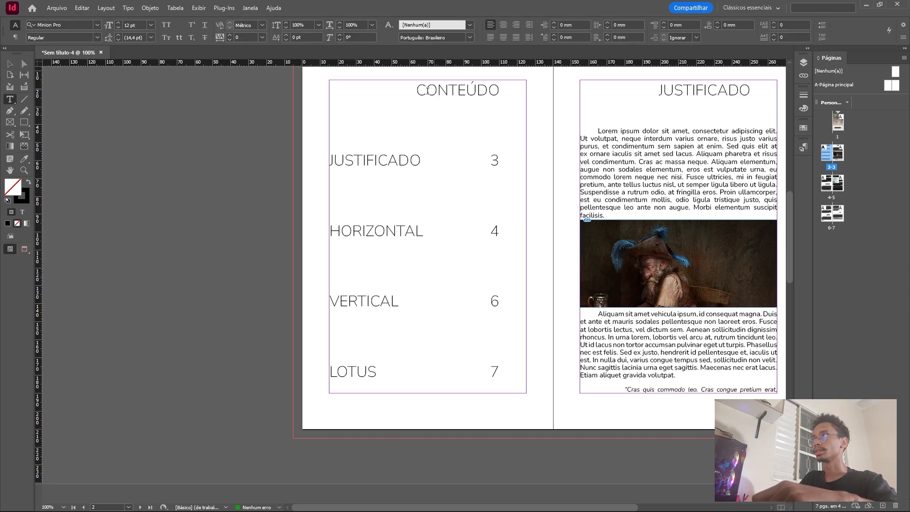
left_click_drag(428, 90, 416, 90)
key("ctrl+a")
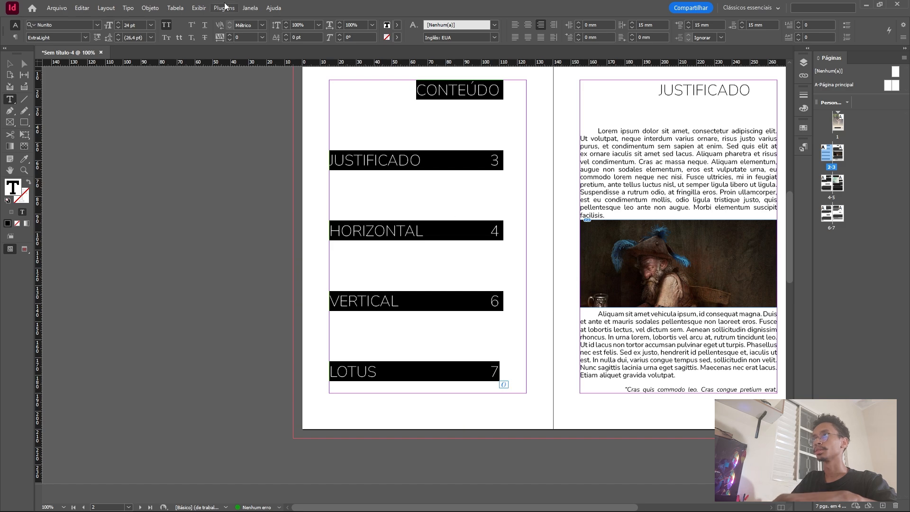
left_click(151, 25)
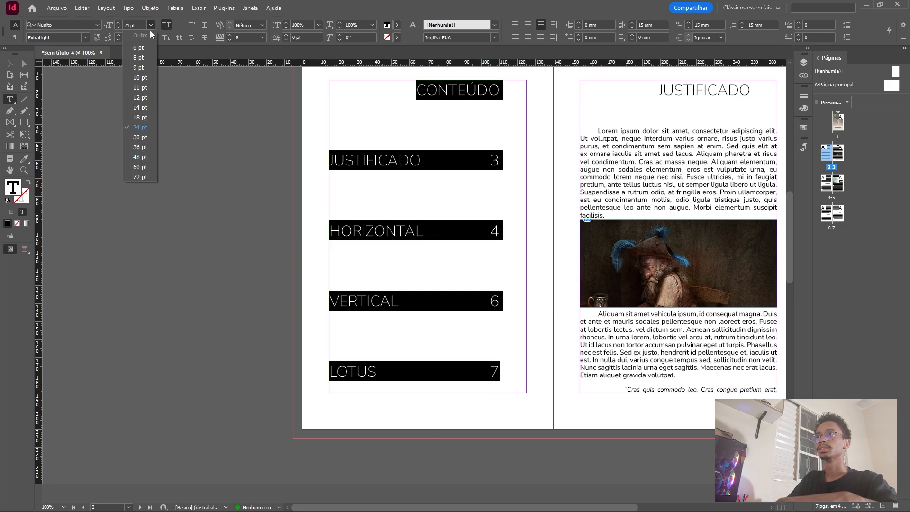
left_click(140, 97)
scroll(412, 165, "up", 3)
scroll(432, 157, "down", 1)
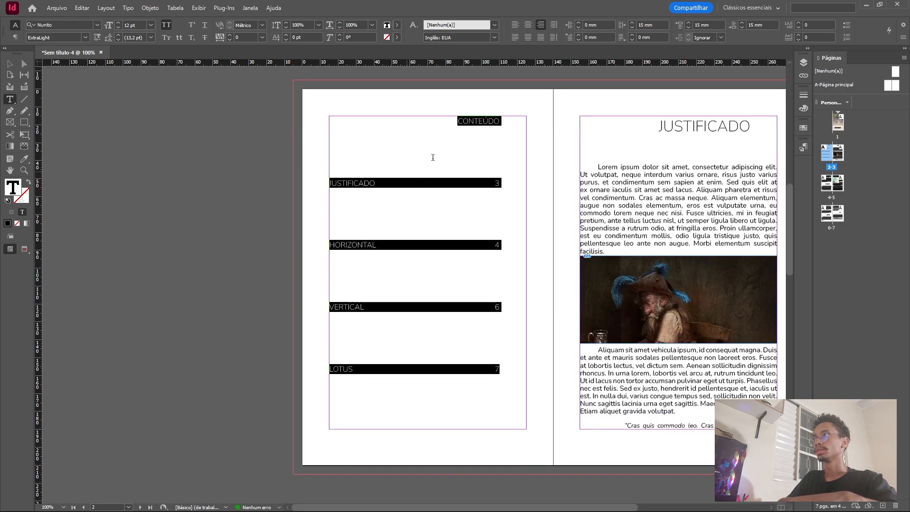
Center the CONTEÚDO heading of the table of contents.
left_click(356, 183)
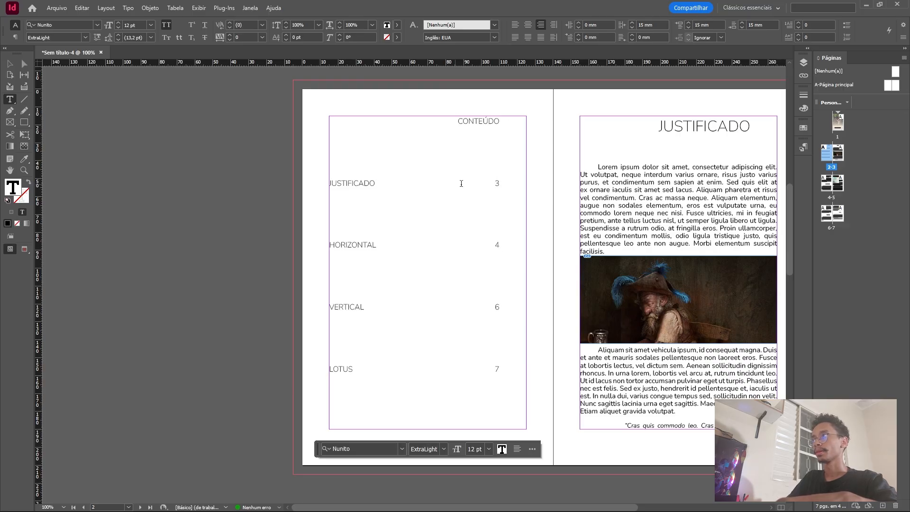
left_click_drag(488, 182, 501, 183)
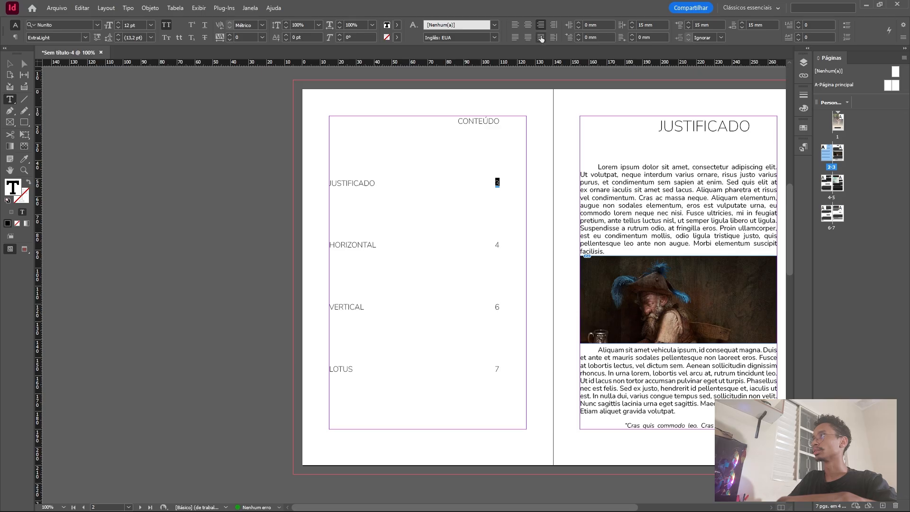
left_click(540, 38)
left_click(541, 27)
left_click_drag(457, 121, 506, 121)
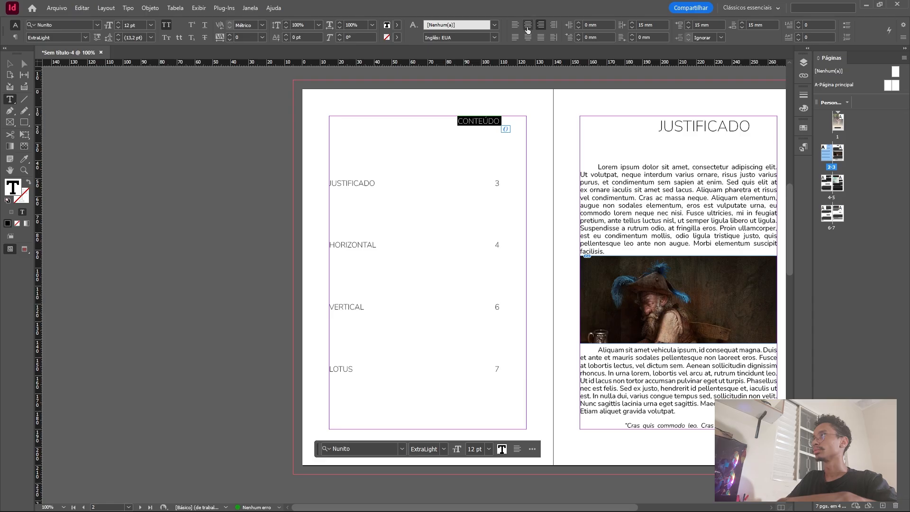
left_click(527, 24)
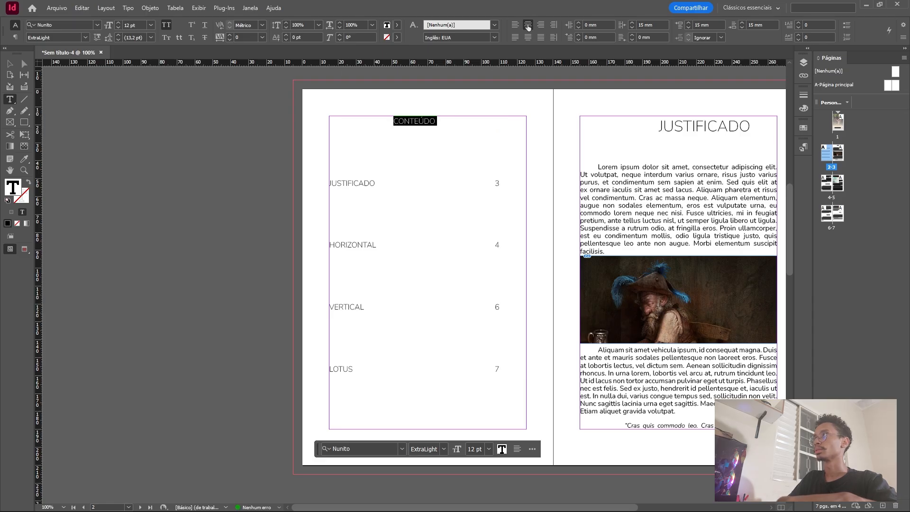
Set the language of the entire table of contents text to Português: Brasileiro.
left_click(399, 123)
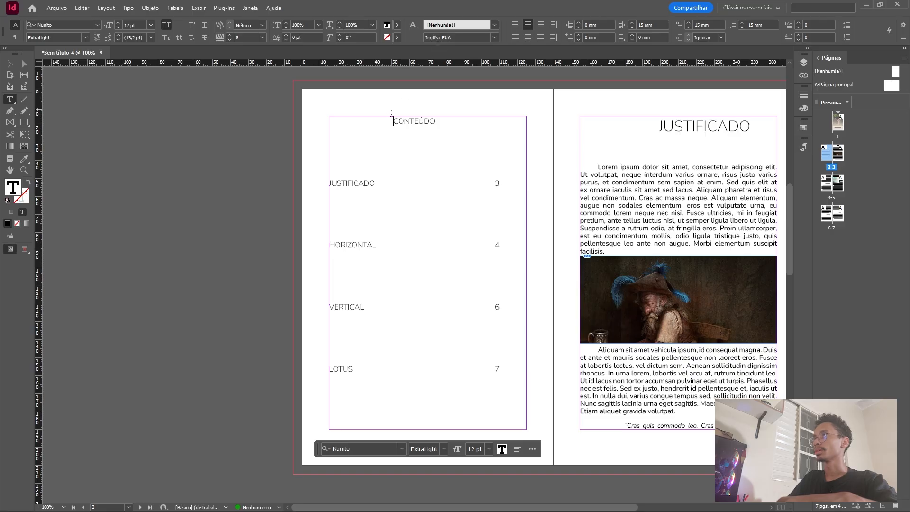
key("ctrl+a")
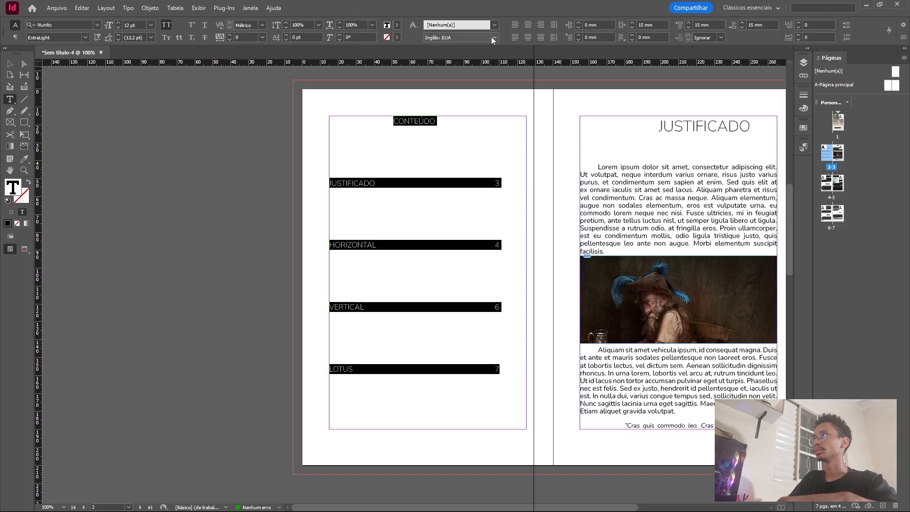
left_click(474, 38)
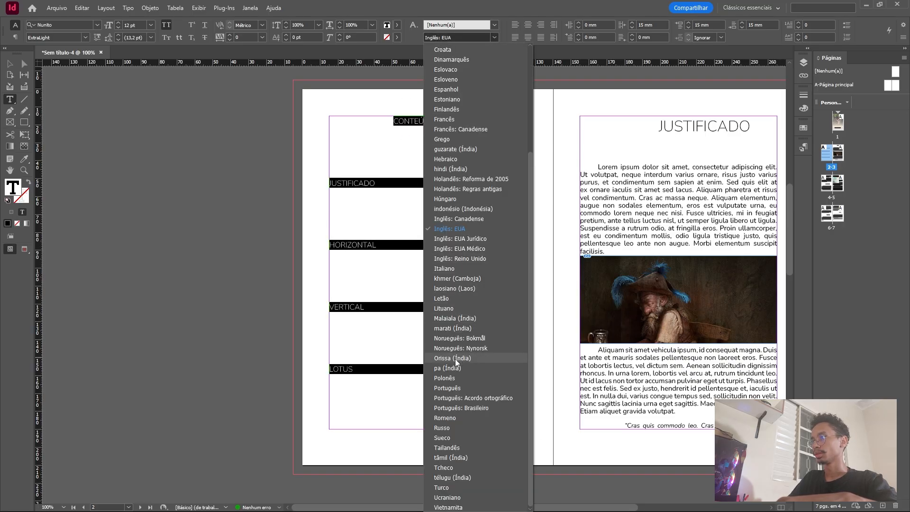
left_click(462, 408)
left_click(353, 160)
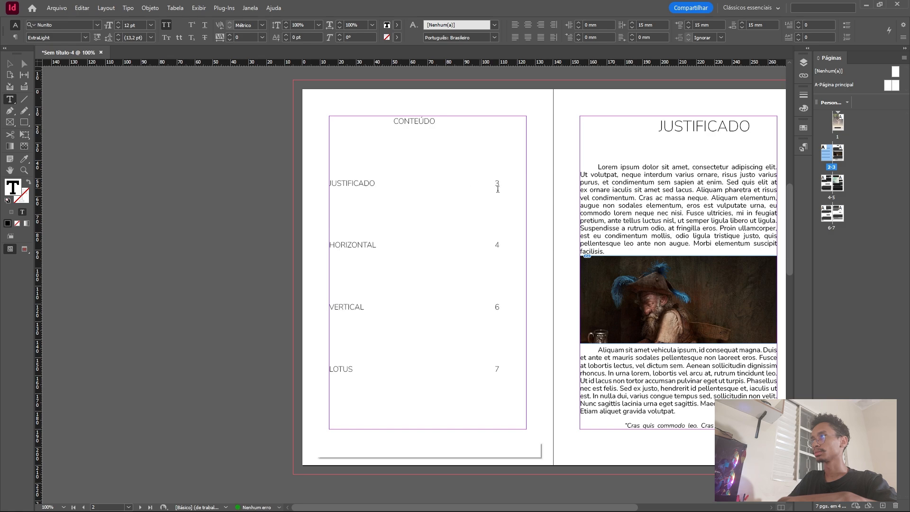
Set the space before, space after and right indent of all table of contents paragraphs to 0 mm.
left_click_drag(434, 183, 499, 367)
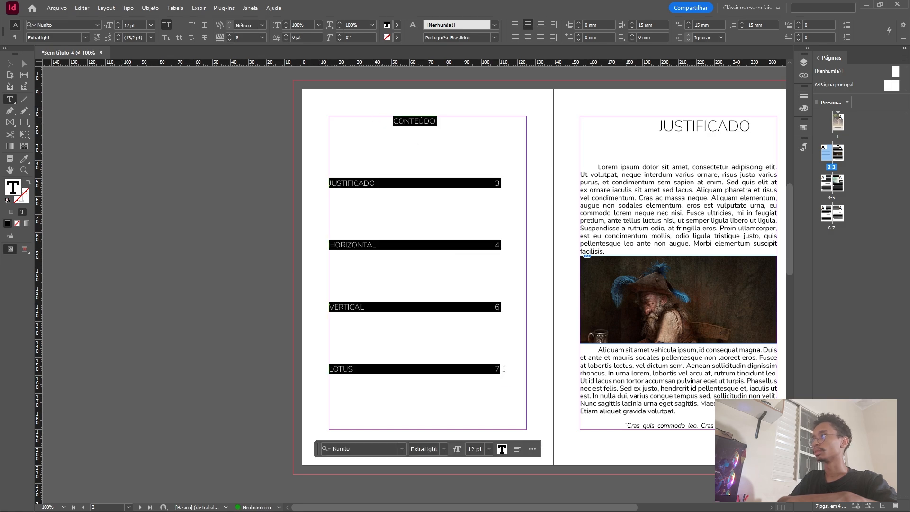
left_click_drag(686, 27, 687, 26)
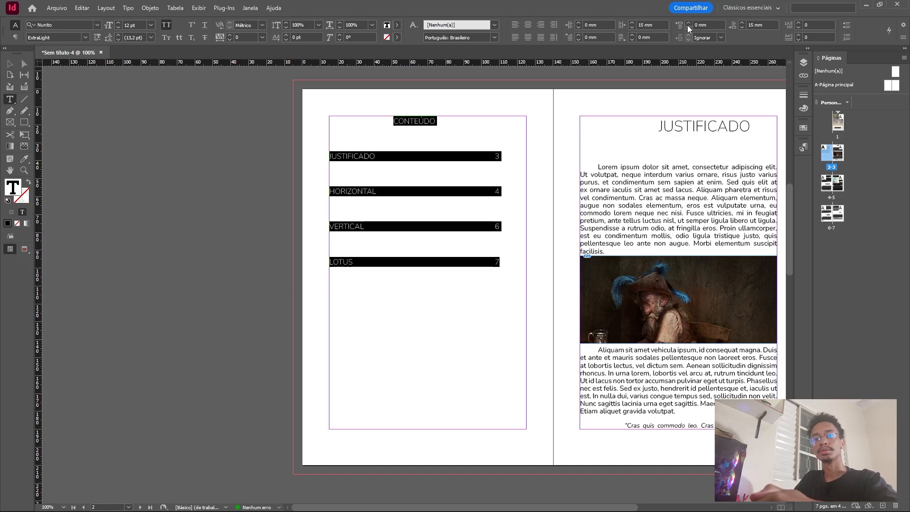
left_click_drag(743, 26, 743, 27)
left_click(742, 27)
left_click(742, 27)
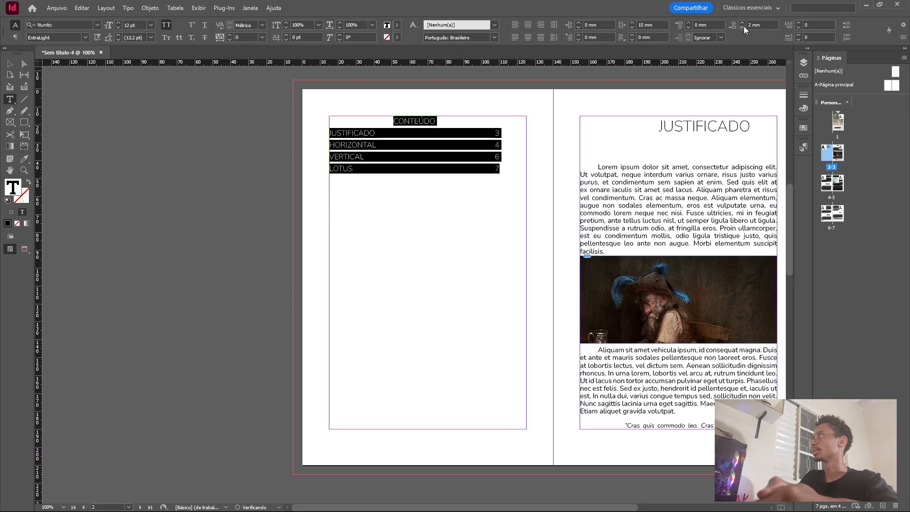
left_click(742, 27)
left_click(743, 27)
left_click(743, 27)
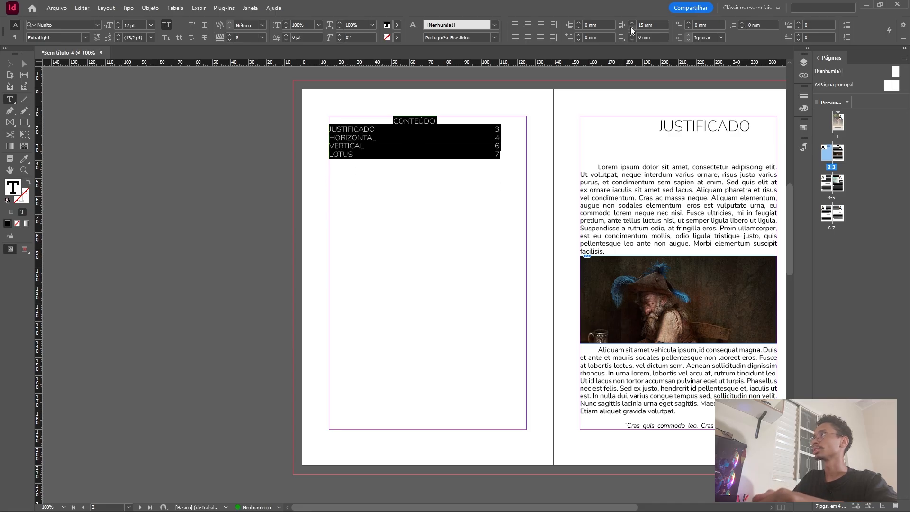
left_click_drag(631, 27, 633, 27)
left_click(455, 120)
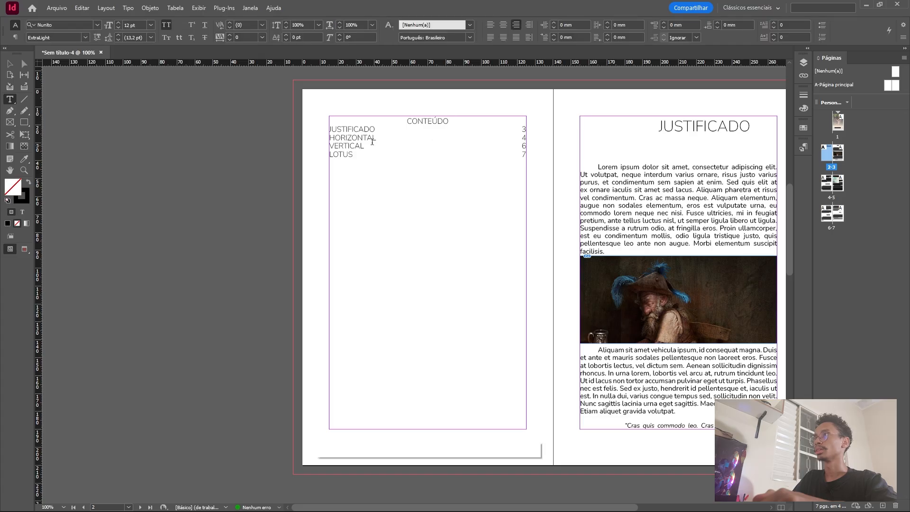
Turn off all caps for the entries from Justificado to Lotus and set their font style to Regular.
left_click_drag(372, 129, 360, 155)
left_click(495, 130)
left_click(330, 129)
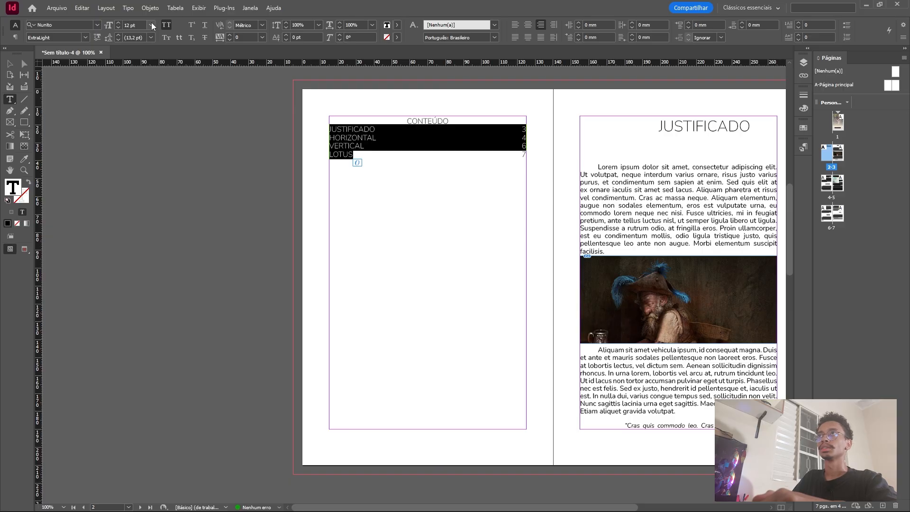
left_click(166, 25)
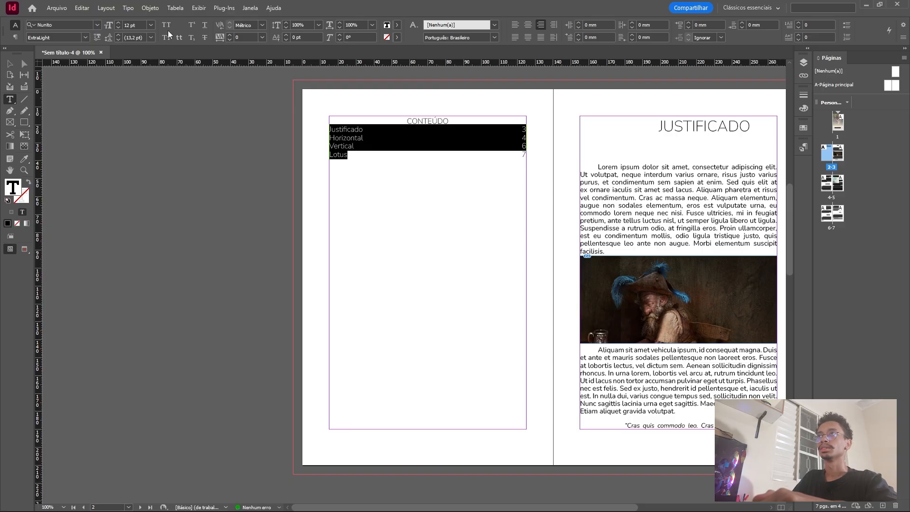
left_click(78, 37)
left_click(52, 63)
left_click(356, 141)
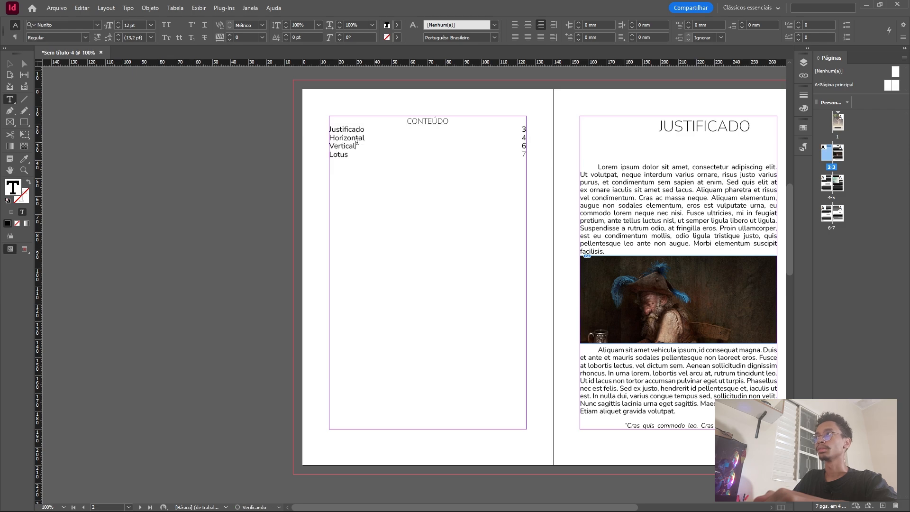
Set the font size of the CONTEÚDO heading to 18 pt.
triple_click(457, 123)
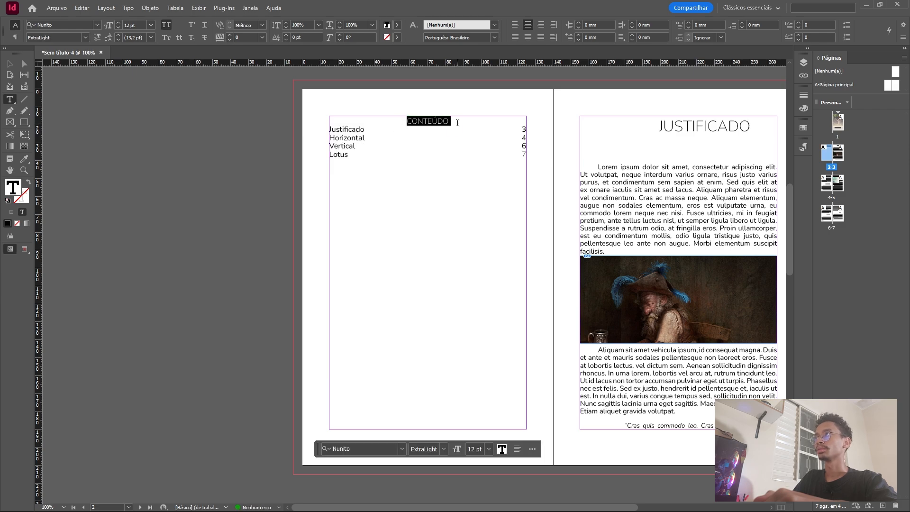
left_click(150, 28)
left_click(137, 127)
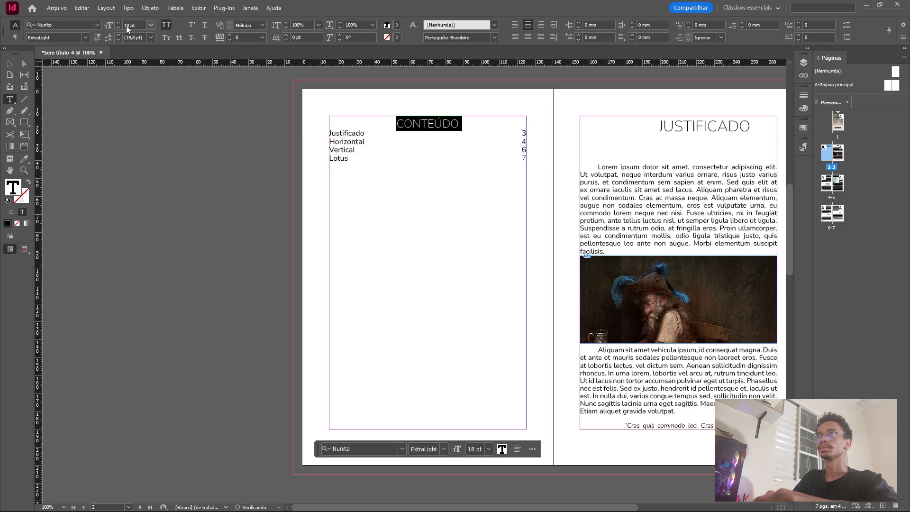
Set the font style of the CONTEÚDO heading to Medium and increase the space after that paragraph.
left_click(86, 37)
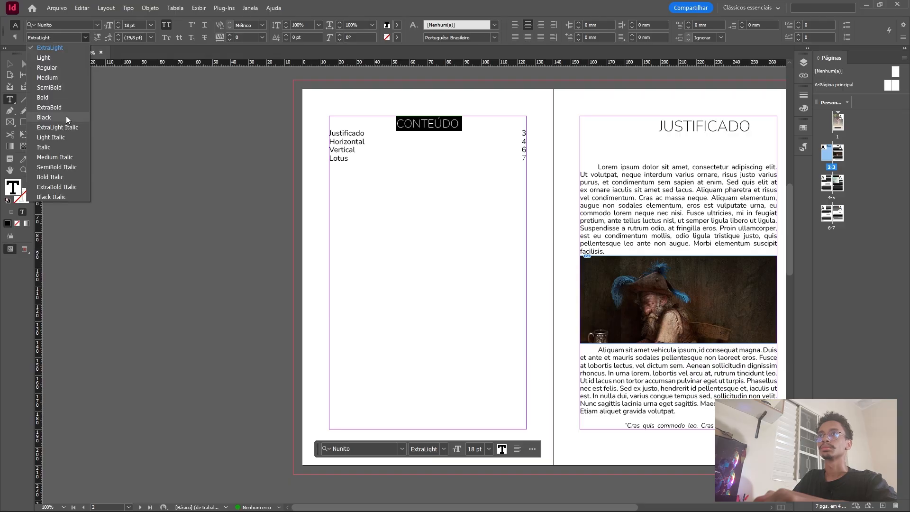
left_click(56, 98)
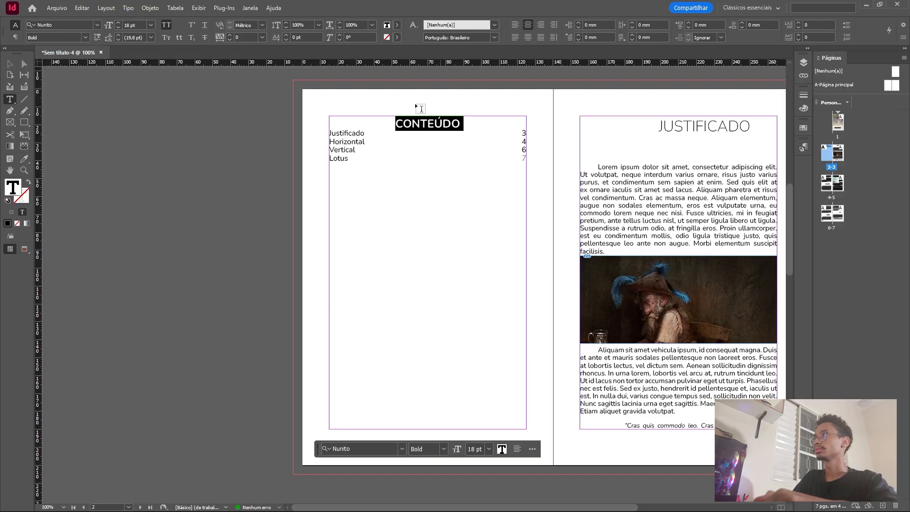
left_click(84, 37)
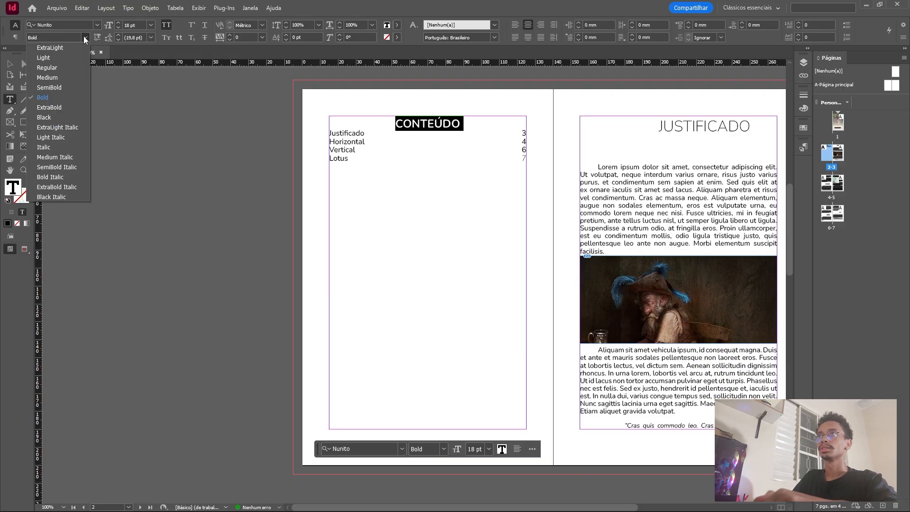
left_click(53, 79)
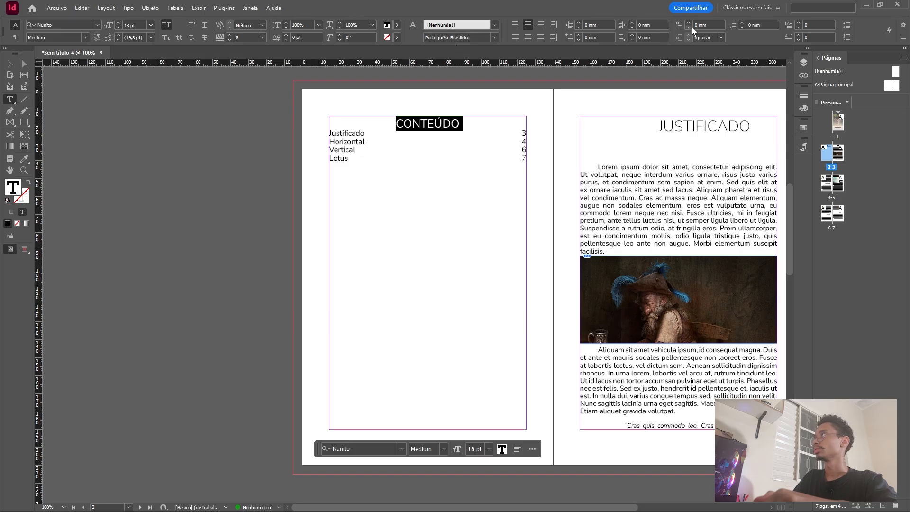
left_click(741, 22)
left_click(742, 22)
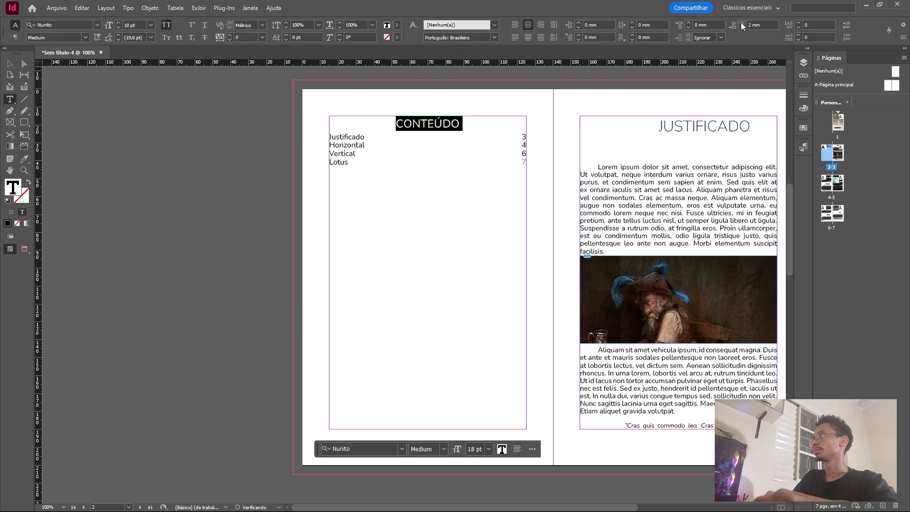
left_click(742, 22)
left_click(742, 22)
left_click(742, 22)
left_click(388, 164)
Look over the table of contents entries with their page numbers and the pages that follow.
scroll(400, 193, "down", 2)
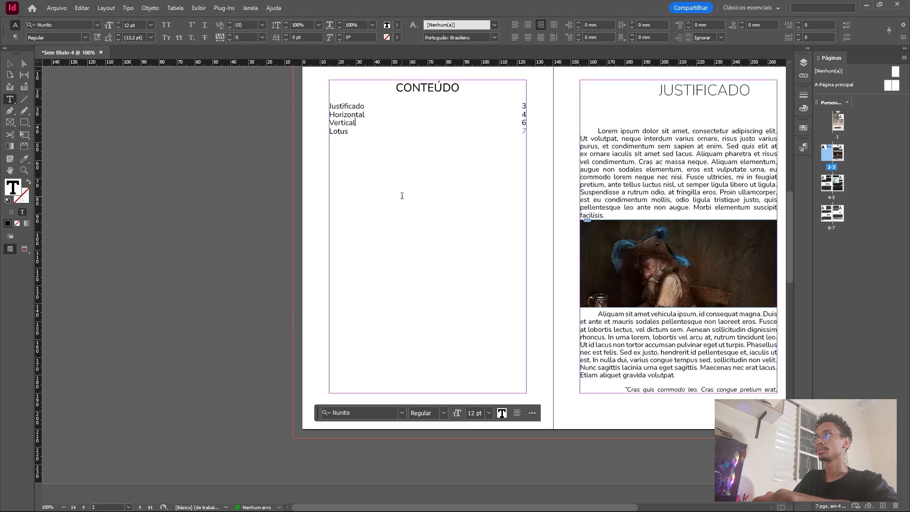
scroll(452, 195, "up", 4)
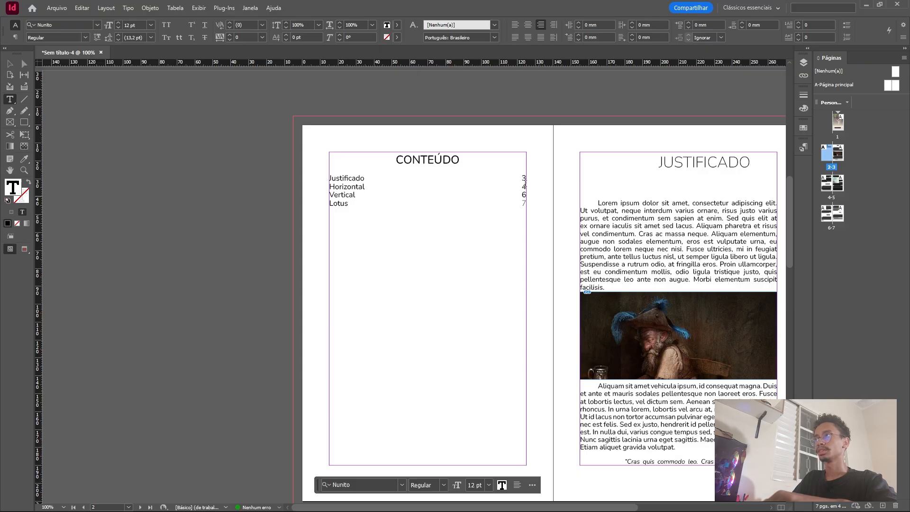
scroll(524, 184, "down", 2)
scroll(549, 208, "up", 4)
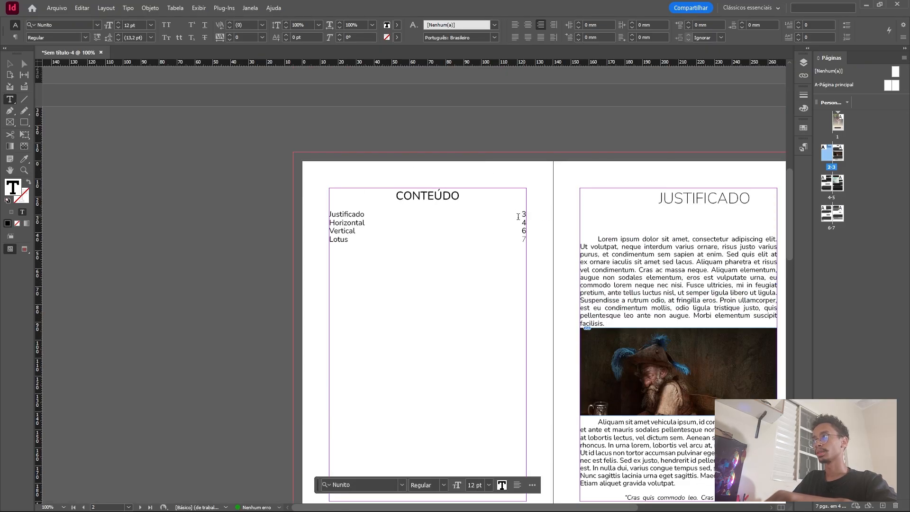
left_click_drag(353, 236, 324, 205)
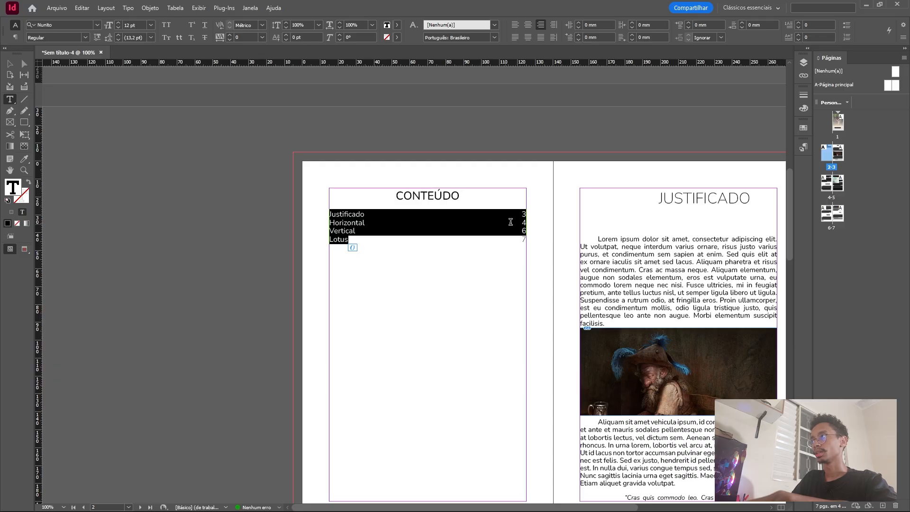
left_click(10, 63)
scroll(436, 246, "up", 3)
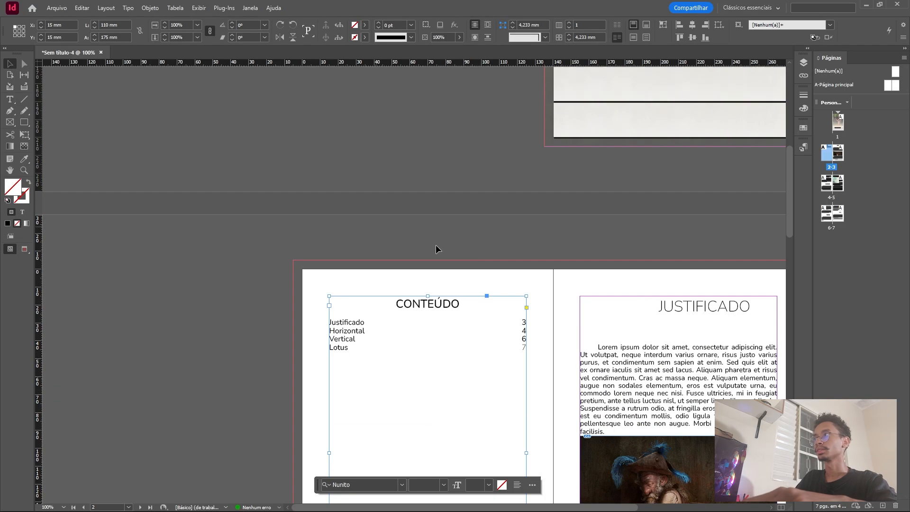
scroll(473, 251, "down", 3)
scroll(362, 233, "down", 3)
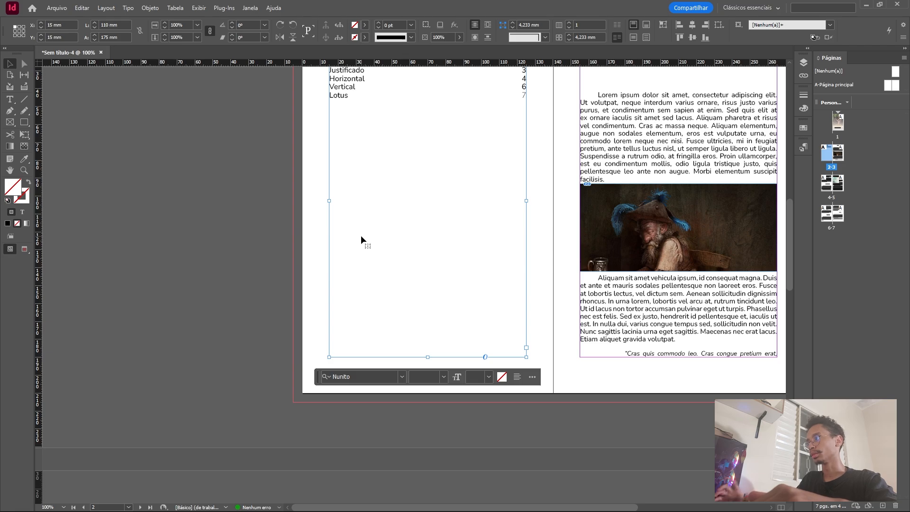
scroll(479, 227, "down", 6)
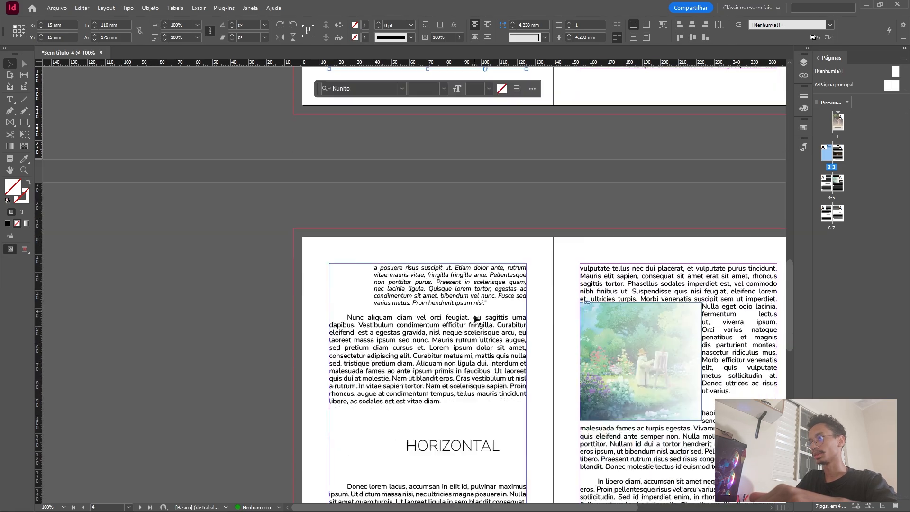
scroll(476, 318, "down", 3)
scroll(499, 283, "up", 8)
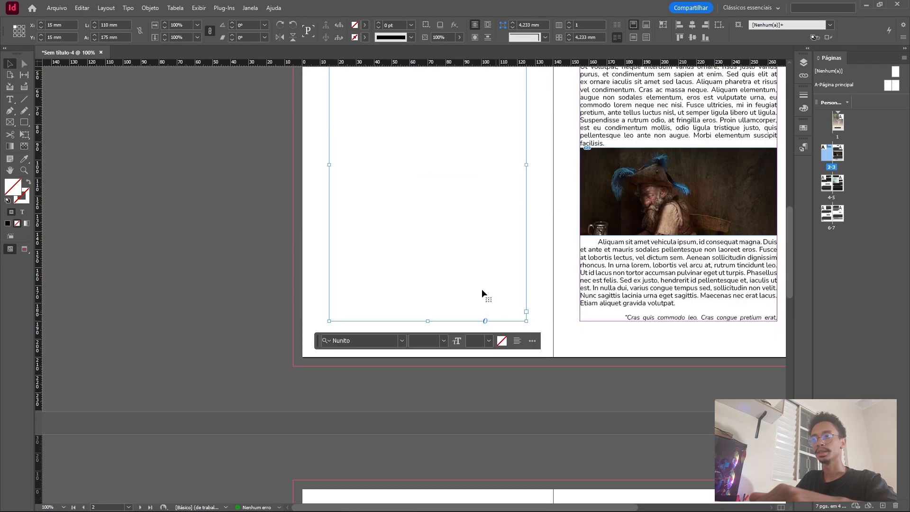
scroll(431, 233, "up", 5)
left_click(567, 175)
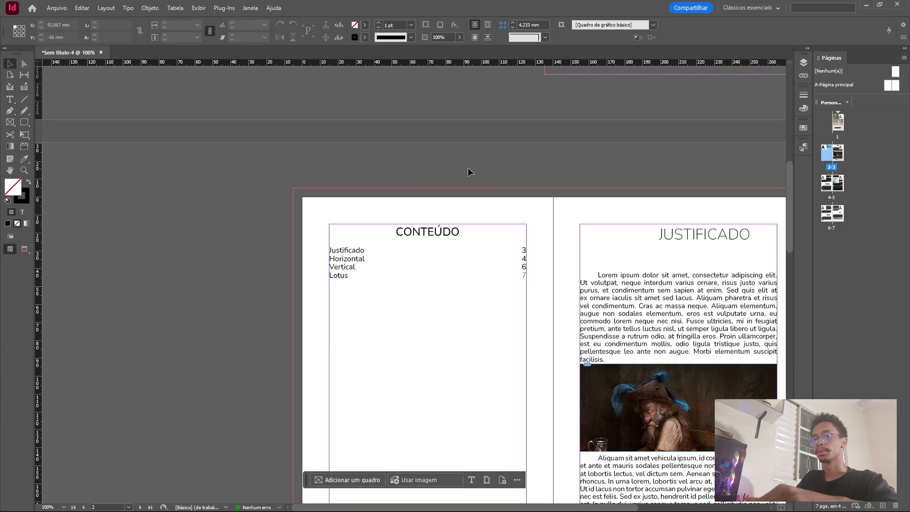
Open the A-Página principal spread for editing.
left_click(886, 87)
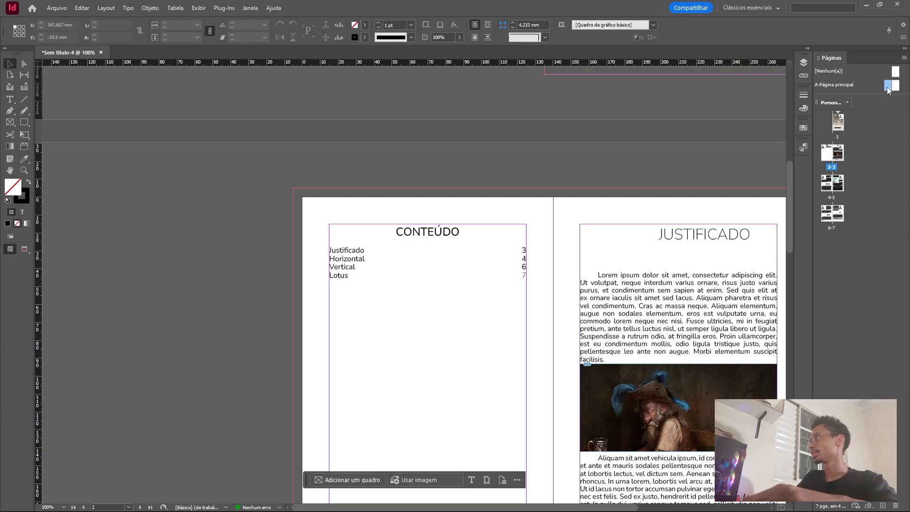
double_click(888, 87)
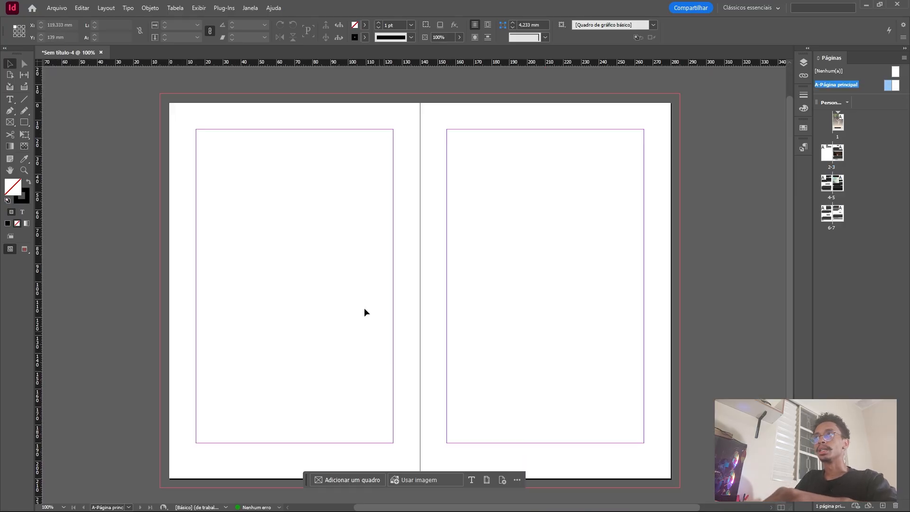
left_click(128, 9)
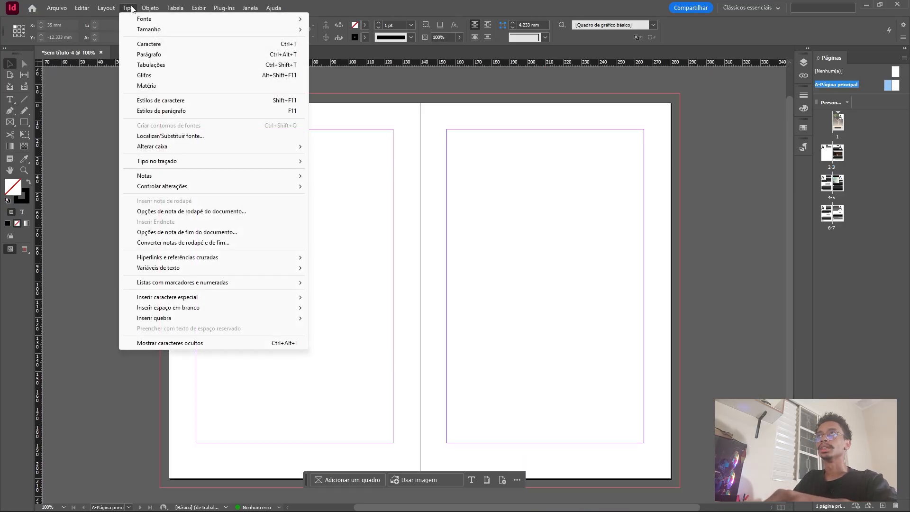
left_click(128, 8)
left_click(128, 8)
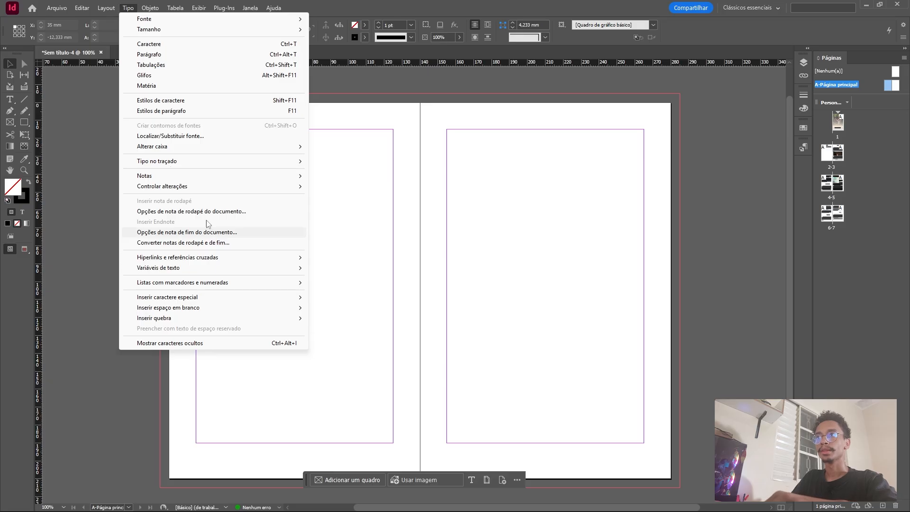
mouse_move(224, 298)
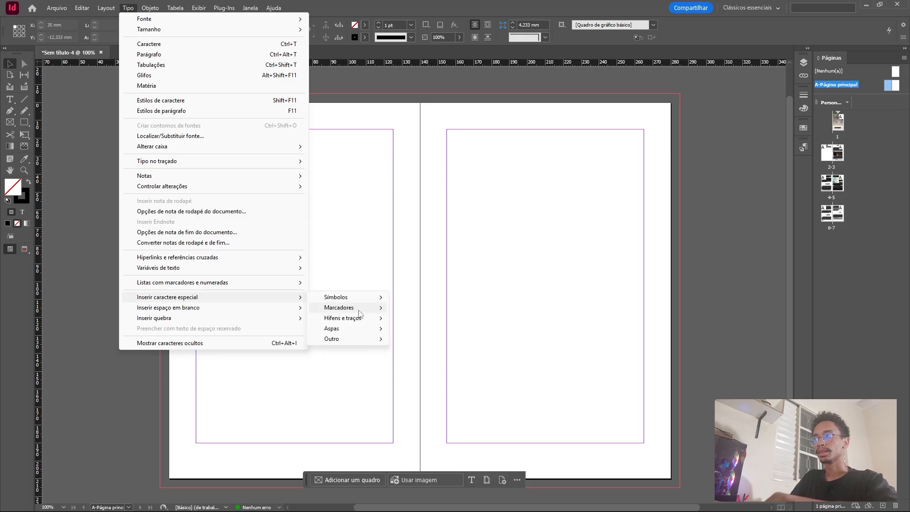
mouse_move(360, 308)
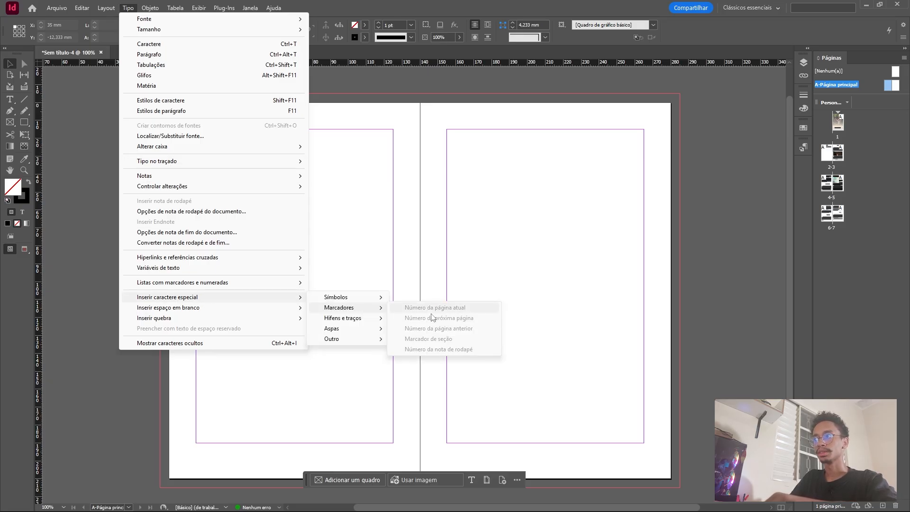
left_click(405, 209)
Draw a margin-wide text frame just below the left parent page's margin area and insert the current page number marker in it.
scroll(405, 209, "down", 2)
left_click(10, 99)
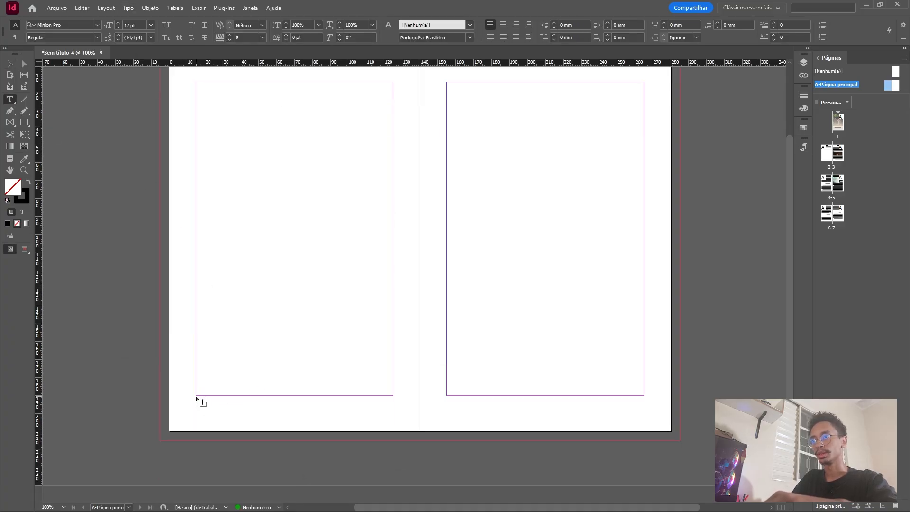
left_click_drag(196, 395, 393, 416)
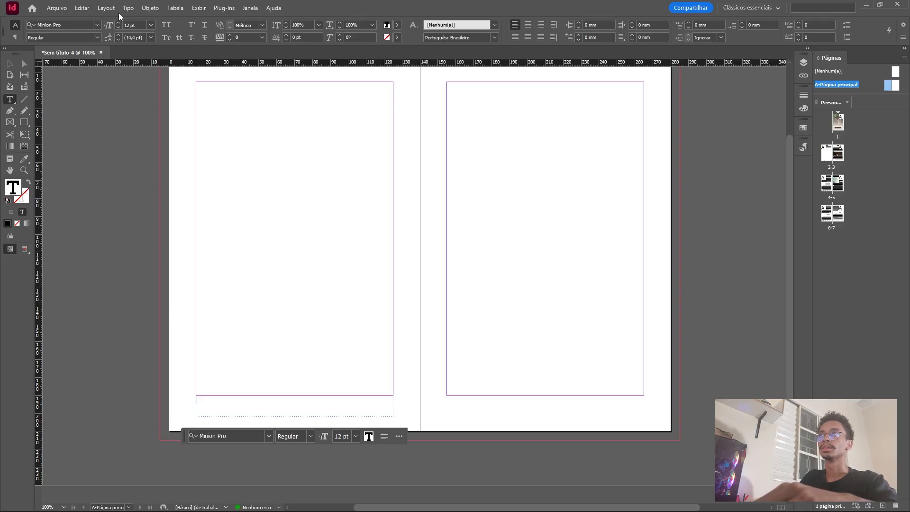
left_click(128, 8)
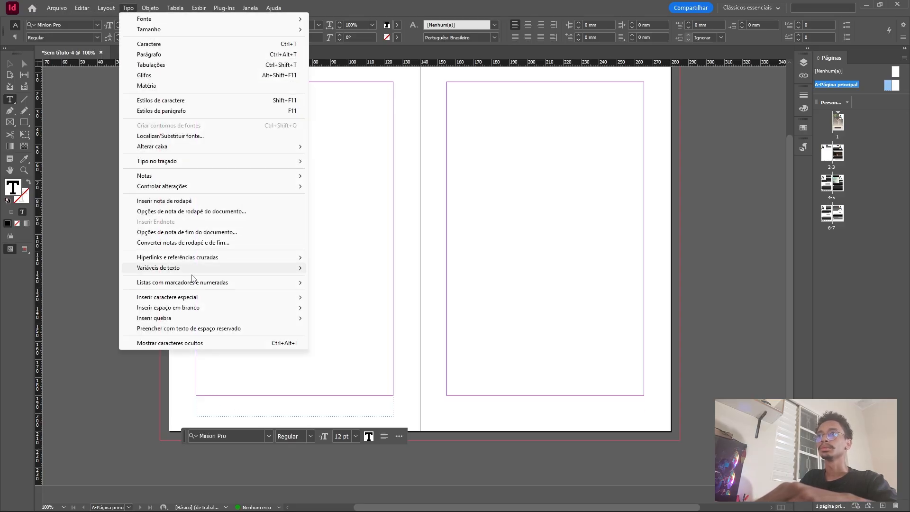
mouse_move(265, 297)
mouse_move(339, 308)
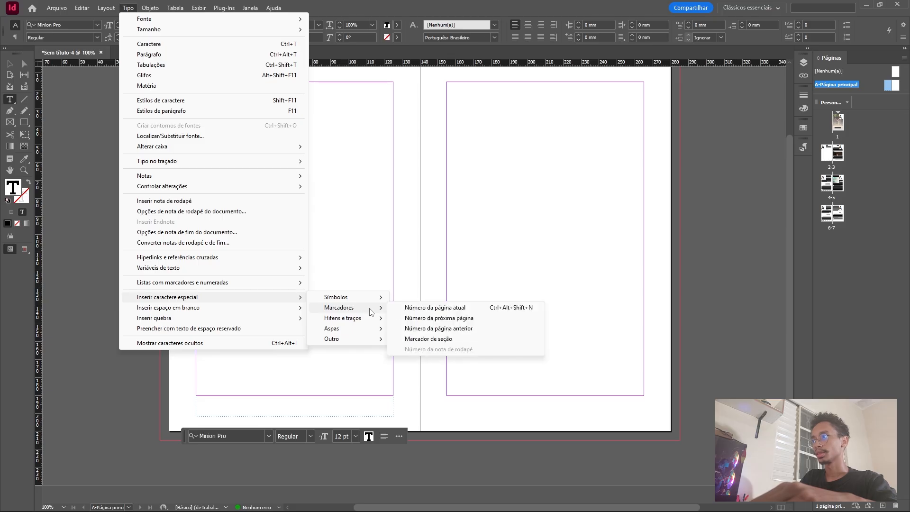
left_click(449, 308)
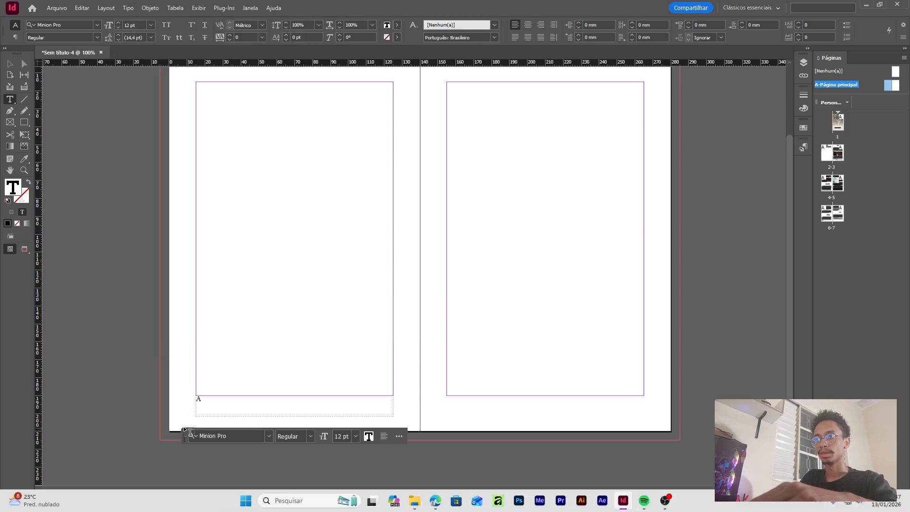
Center the page number marker and set it in Nunito Regular at 8 pt.
double_click(198, 399)
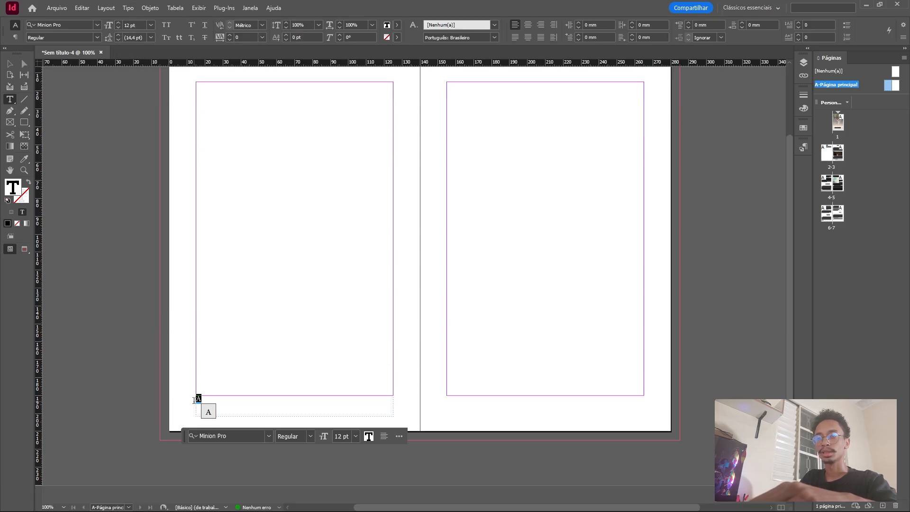
left_click(531, 25)
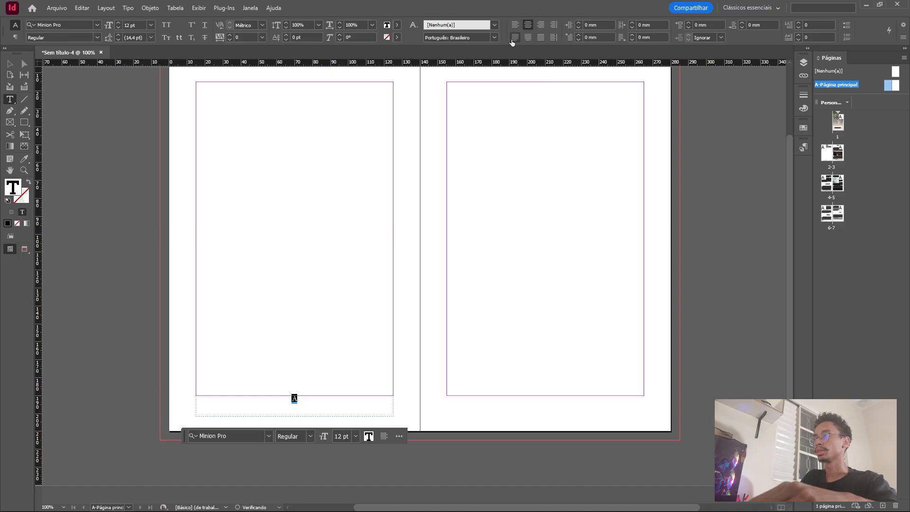
left_click(151, 25)
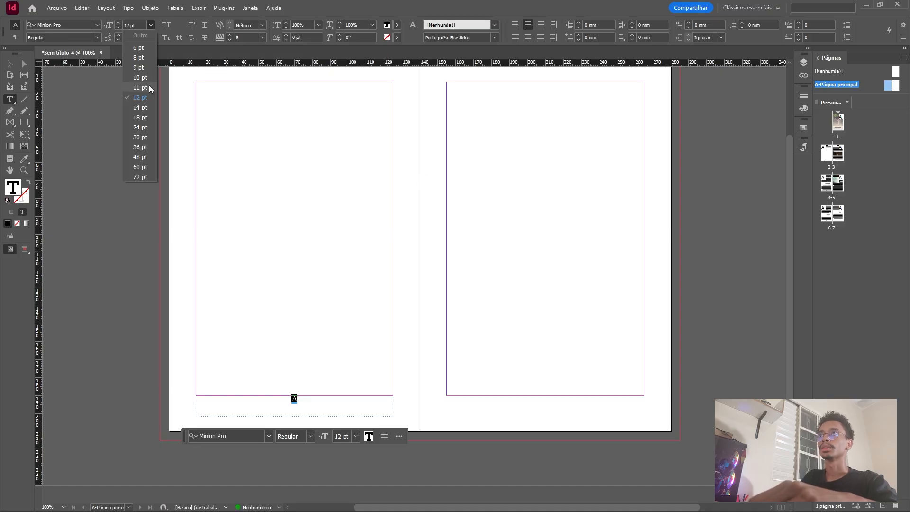
left_click(141, 58)
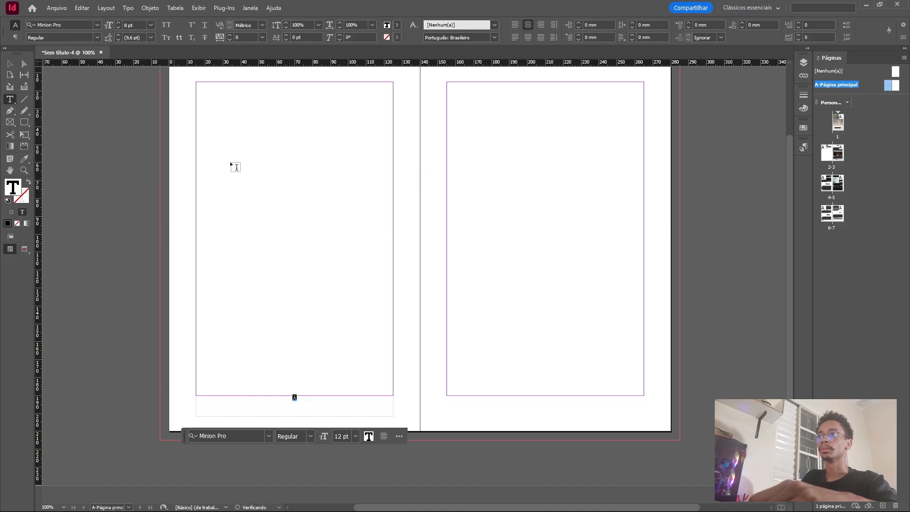
left_click(79, 24)
type("n")
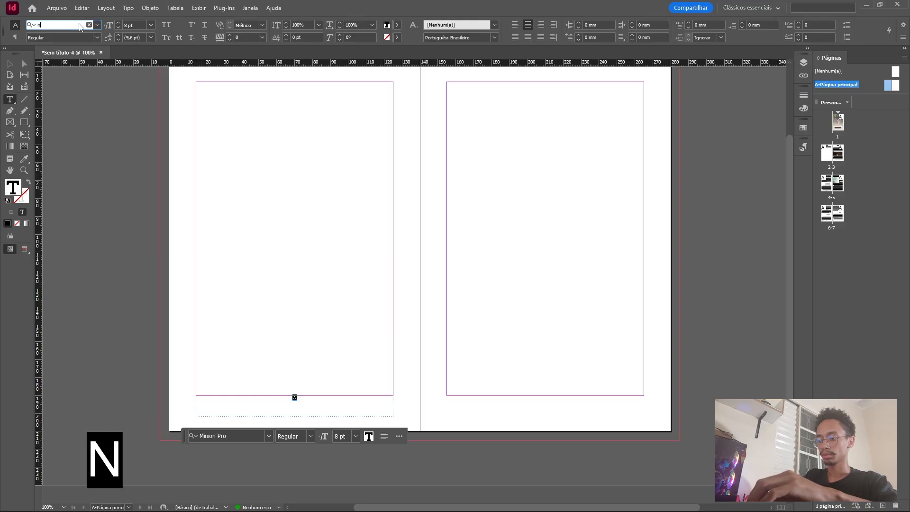
type("unito")
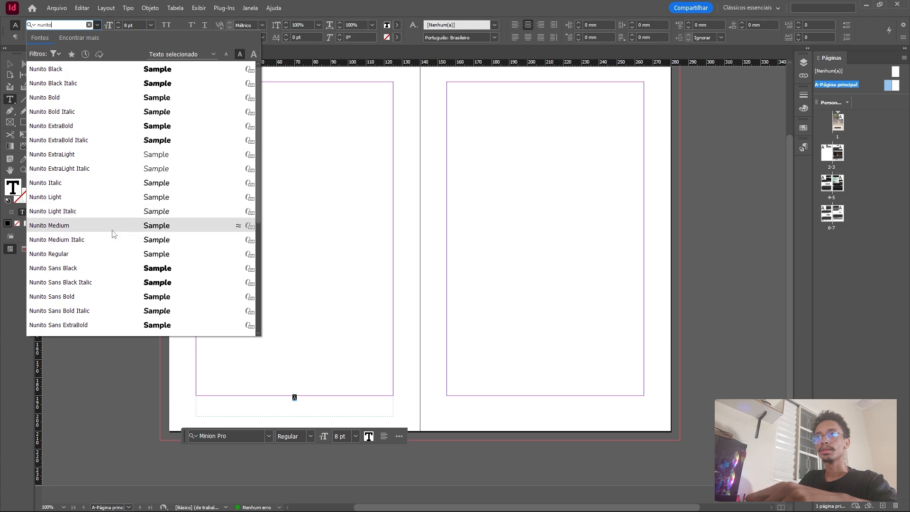
left_click(103, 255)
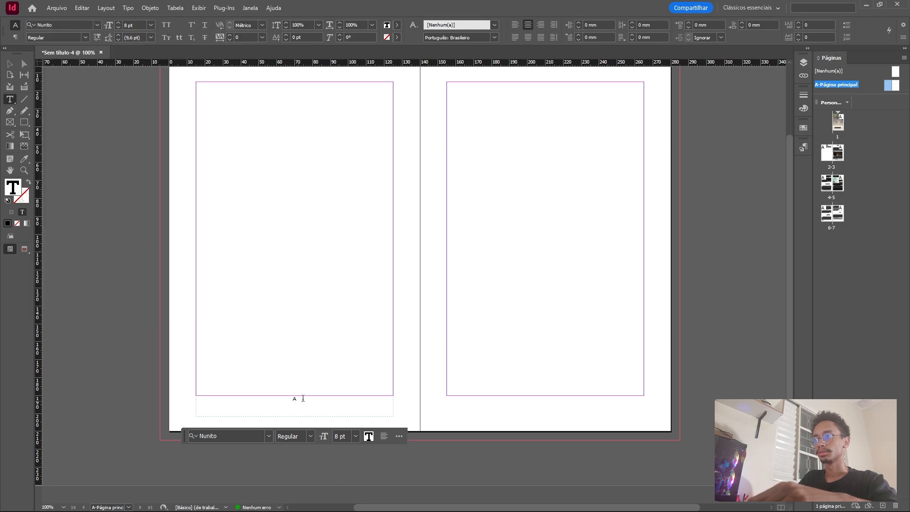
Duplicate the page number frame to the matching spot on the right parent page, then return to pages 2-3.
left_click(9, 63)
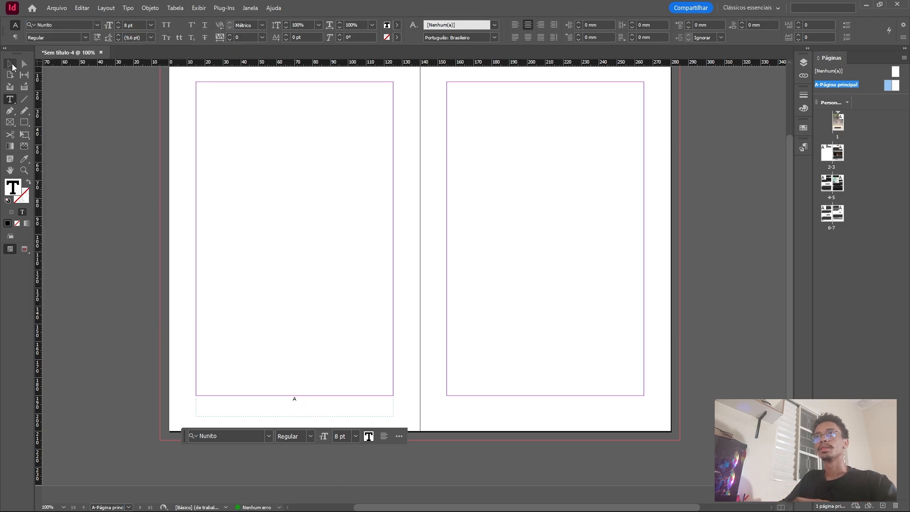
left_click(307, 395)
left_click_drag(293, 398, 551, 404)
left_click(266, 270)
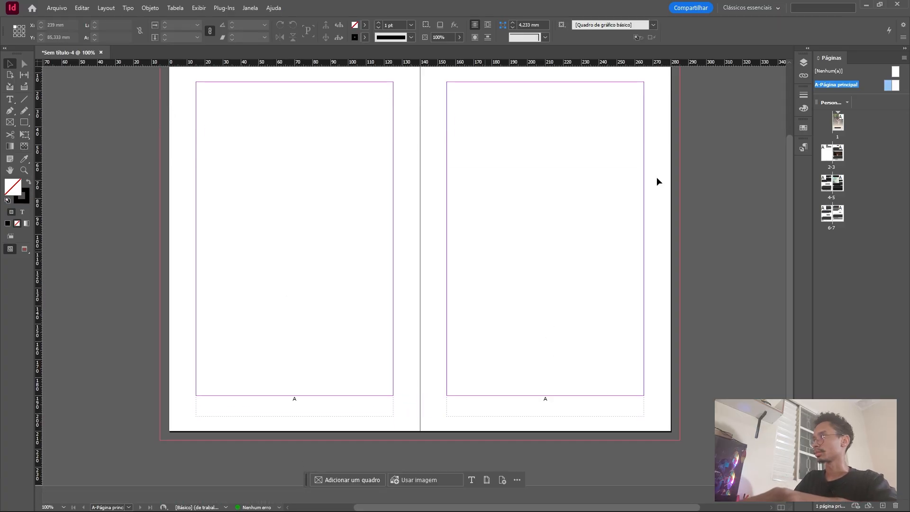
double_click(833, 154)
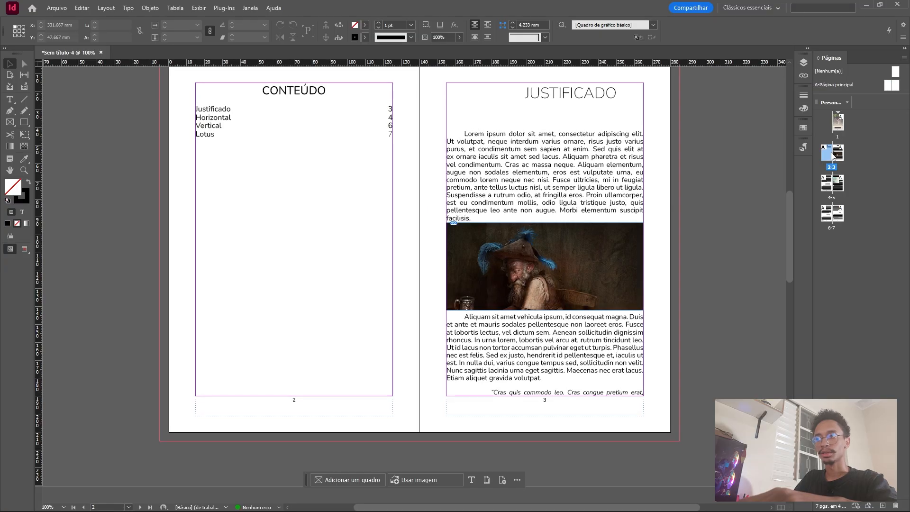
Examine the automatic page numbers on the cover and on the inside spreads through pages 6-7.
scroll(315, 222, "up", 4)
scroll(569, 179, "up", 4)
scroll(562, 148, "down", 5)
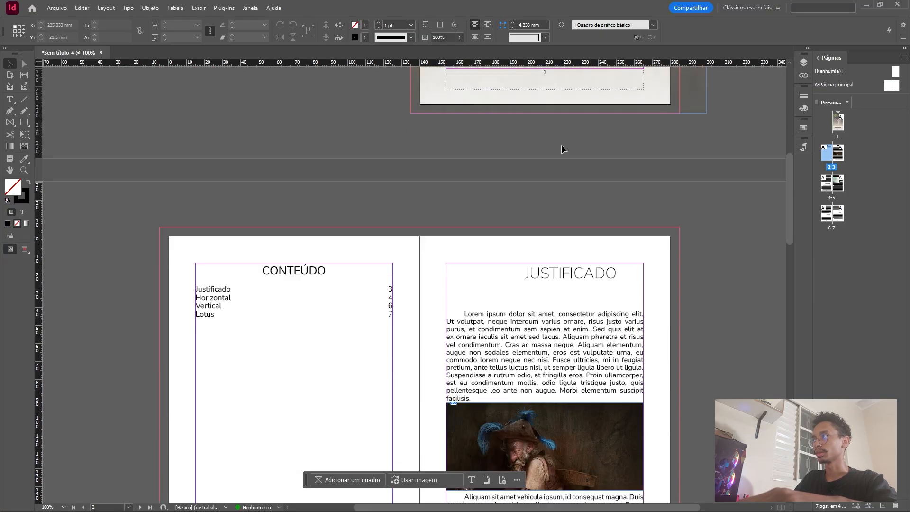
scroll(345, 240, "up", 6)
scroll(559, 223, "down", 12)
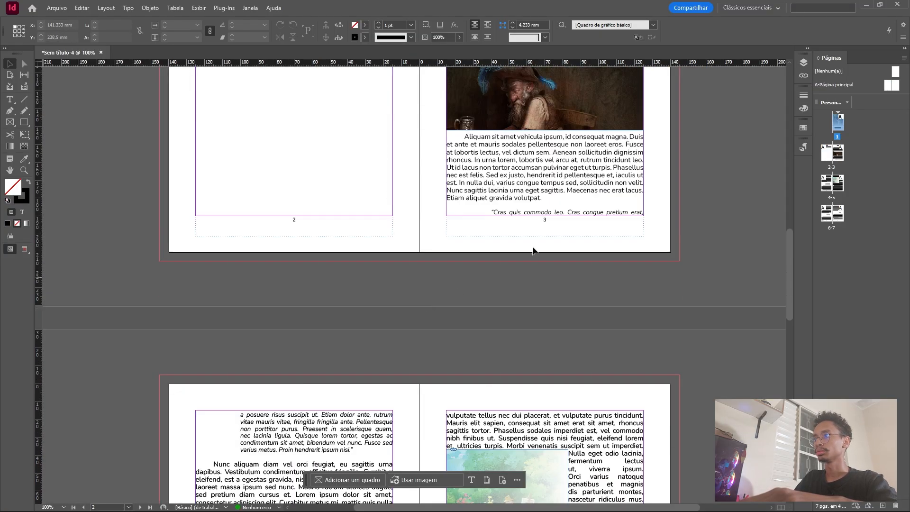
scroll(526, 260, "down", 6)
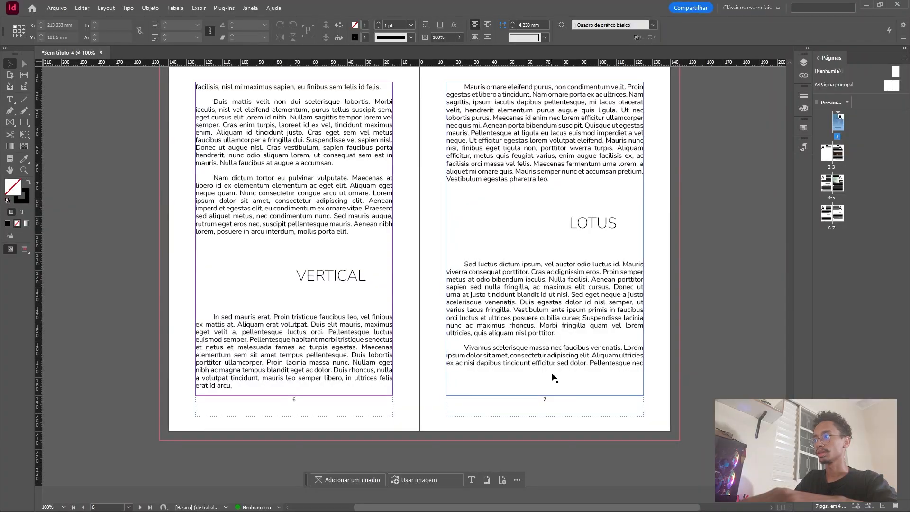
scroll(552, 375, "up", 20)
scroll(508, 209, "up", 2)
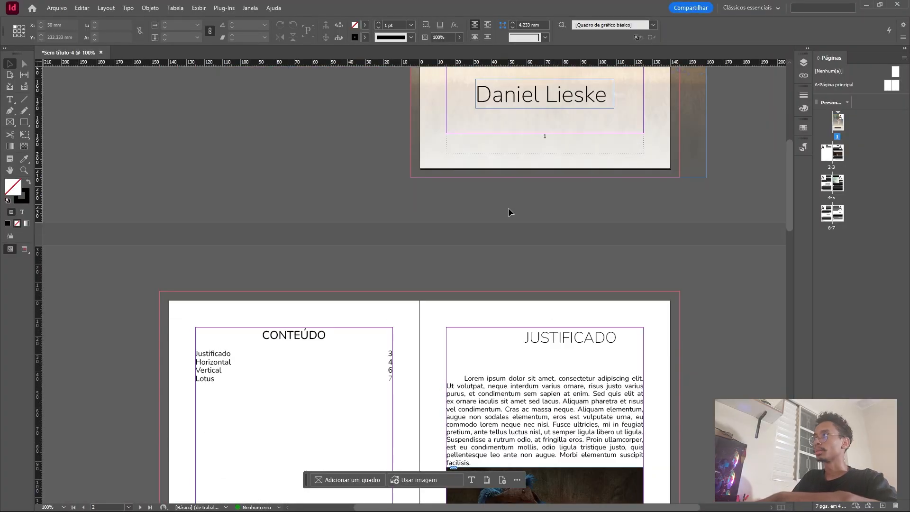
scroll(552, 170, "up", 4)
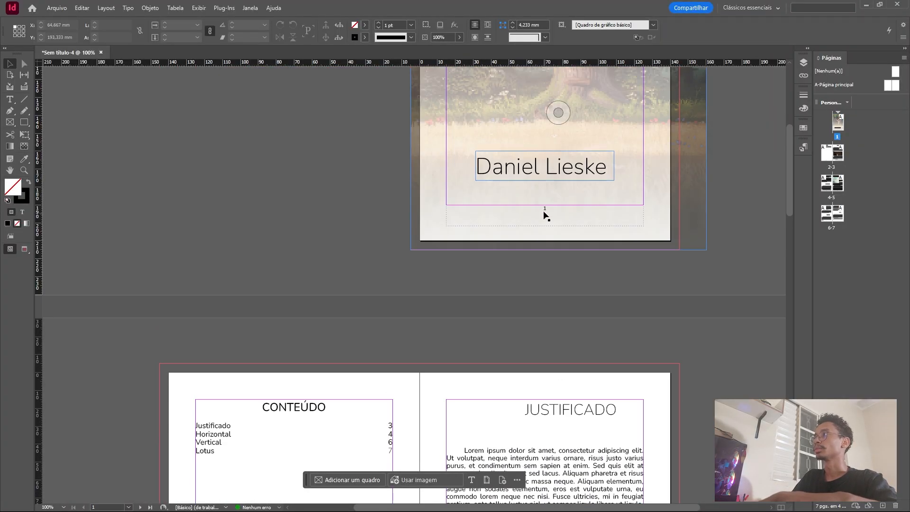
scroll(531, 189, "down", 6)
scroll(351, 308, "down", 14)
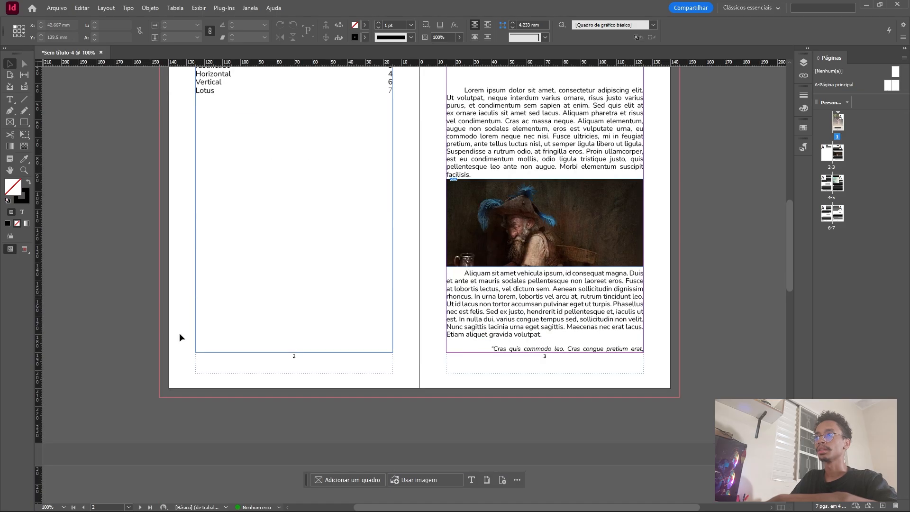
scroll(320, 325, "up", 12)
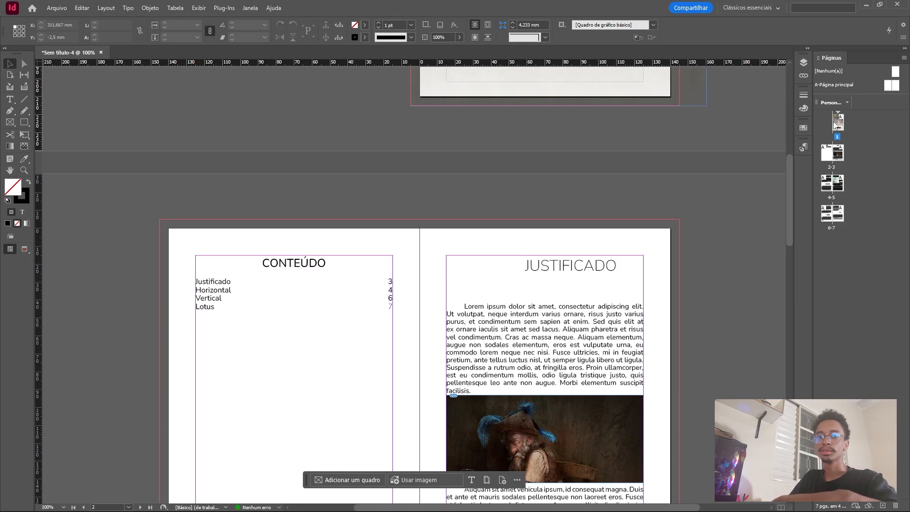
Apply the [Nenhum(a)] parent page to pages 1-2 to remove their page numbers.
left_click(836, 118)
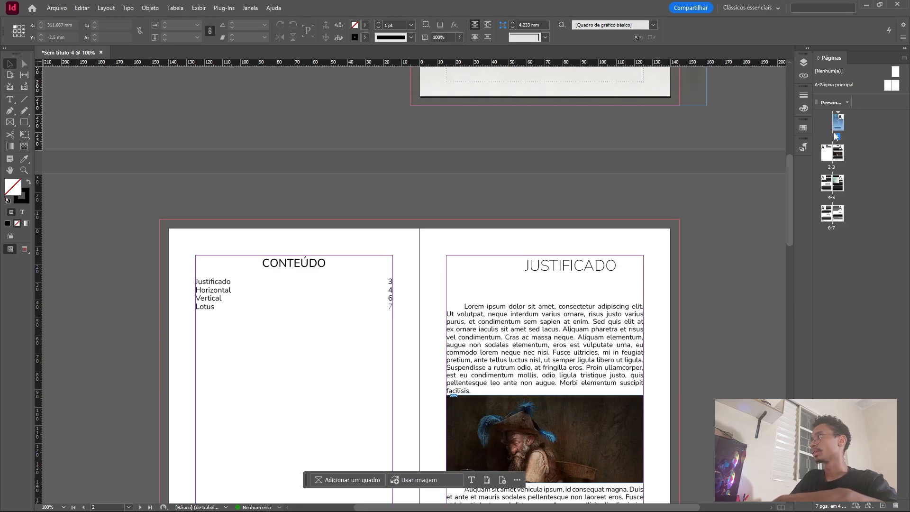
left_click(826, 155, "shift")
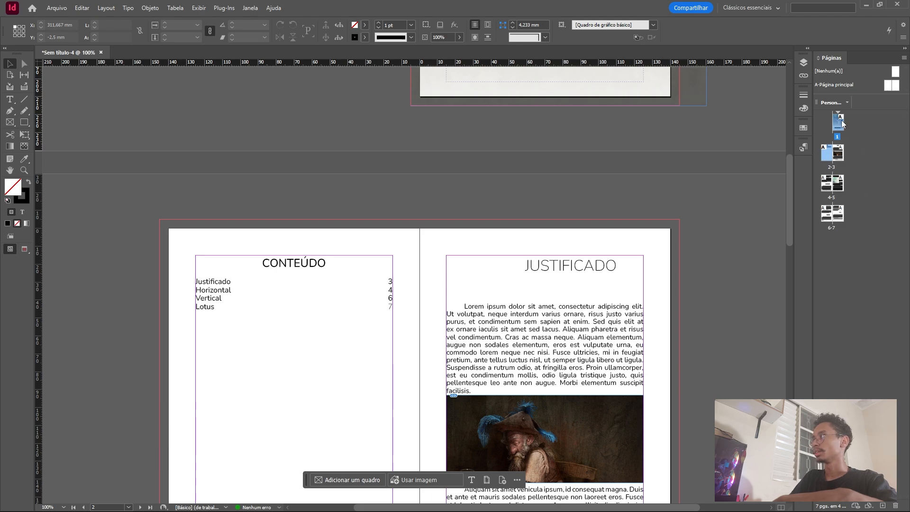
right_click(842, 266)
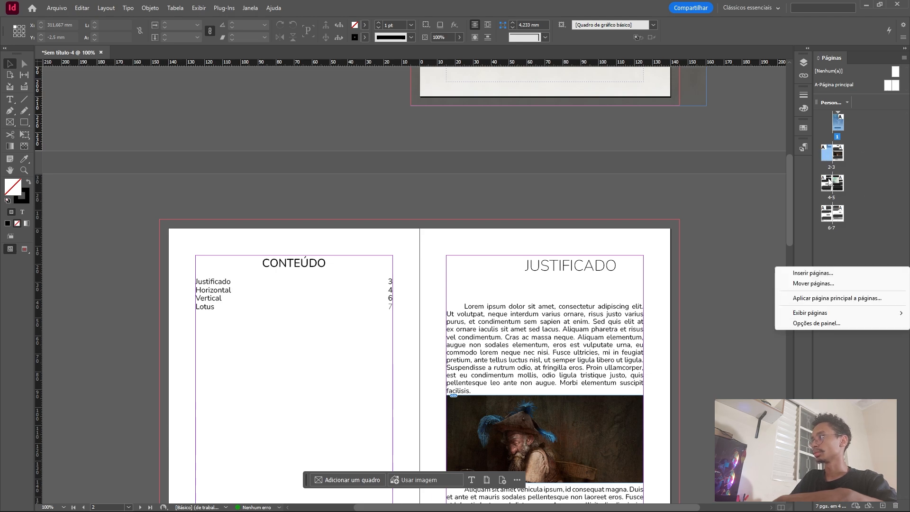
right_click(825, 159)
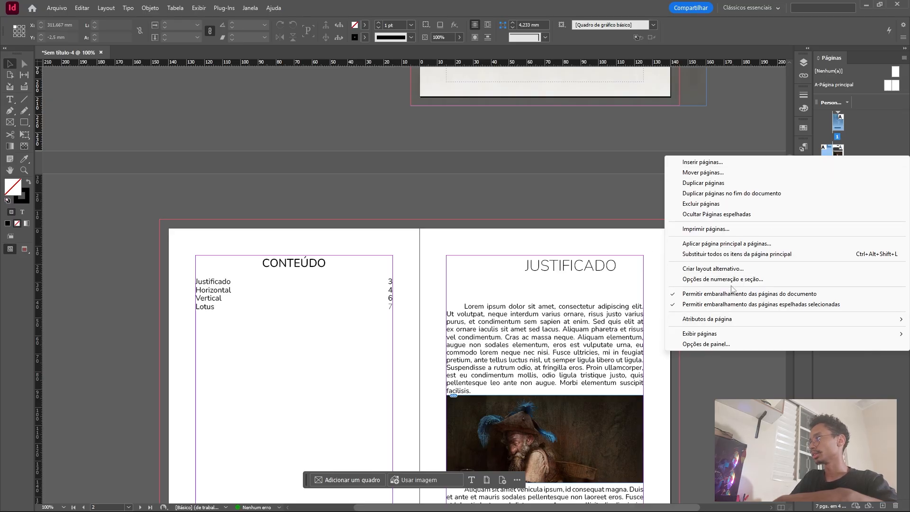
left_click(749, 244)
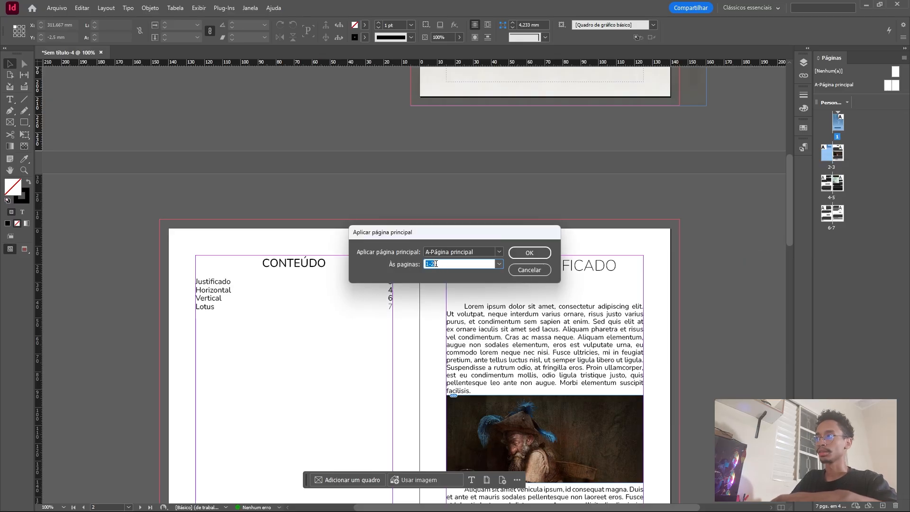
key("Return")
Check the page number area on the cover, the contents page and the following spreads.
scroll(462, 300, "up", 5)
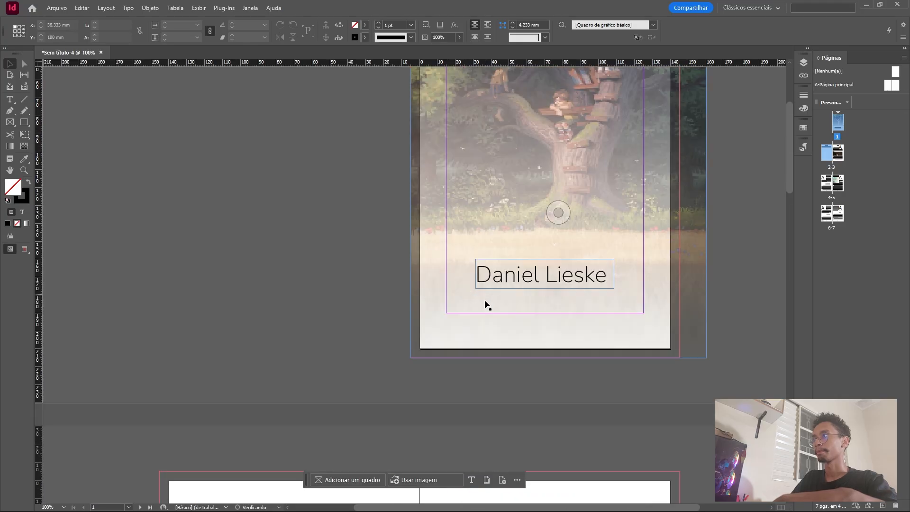
scroll(531, 320, "down", 20)
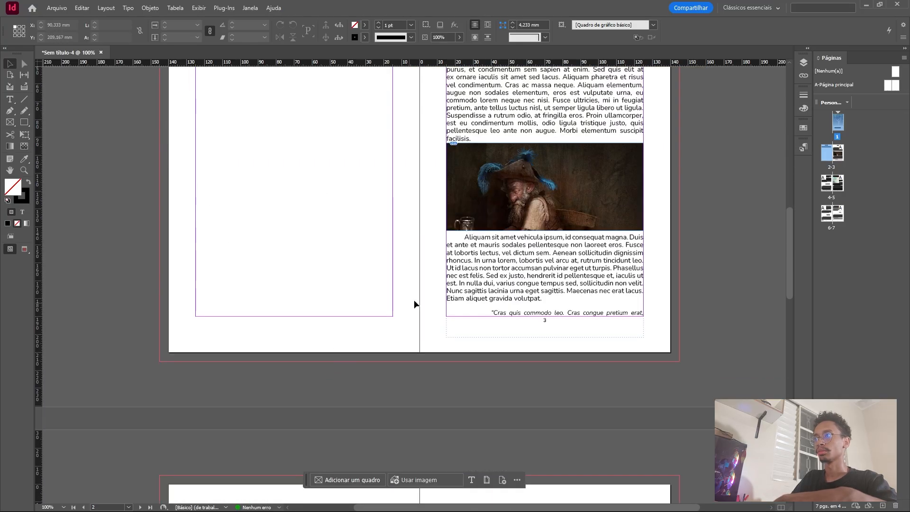
scroll(400, 288, "down", 4)
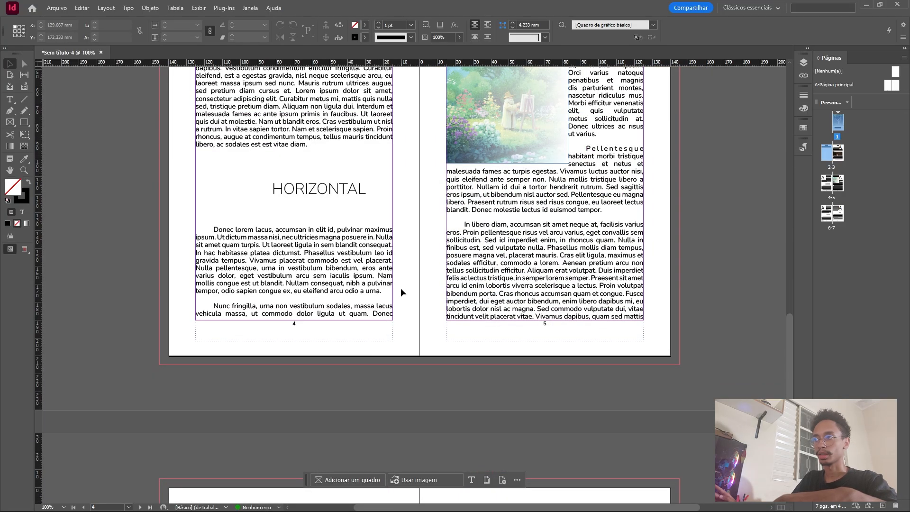
scroll(426, 286, "down", 8)
scroll(483, 286, "down", 4)
scroll(521, 259, "up", 16)
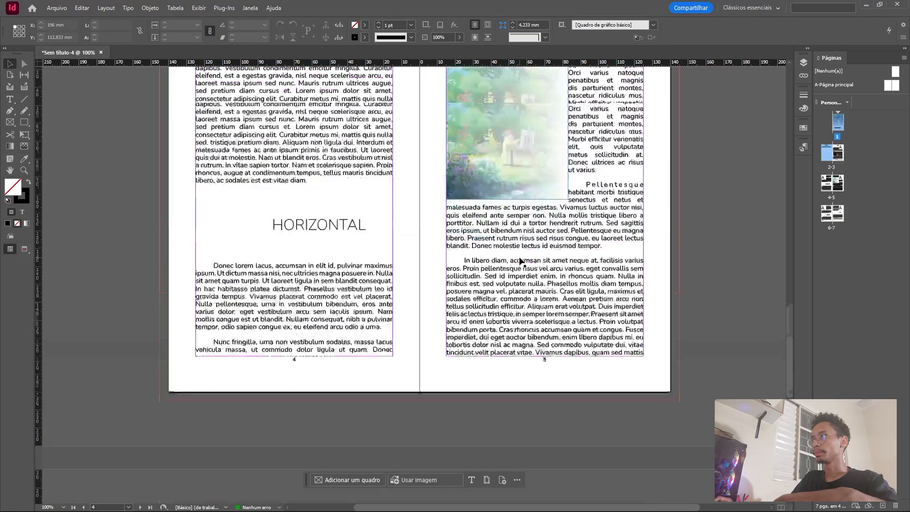
scroll(519, 257, "up", 8)
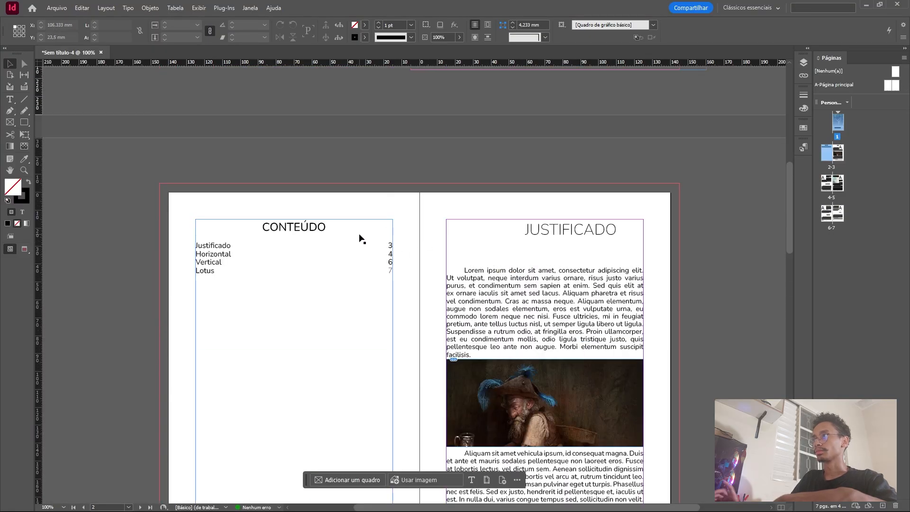
Open the A-Página principal spread for editing and activate the Type tool.
double_click(881, 90)
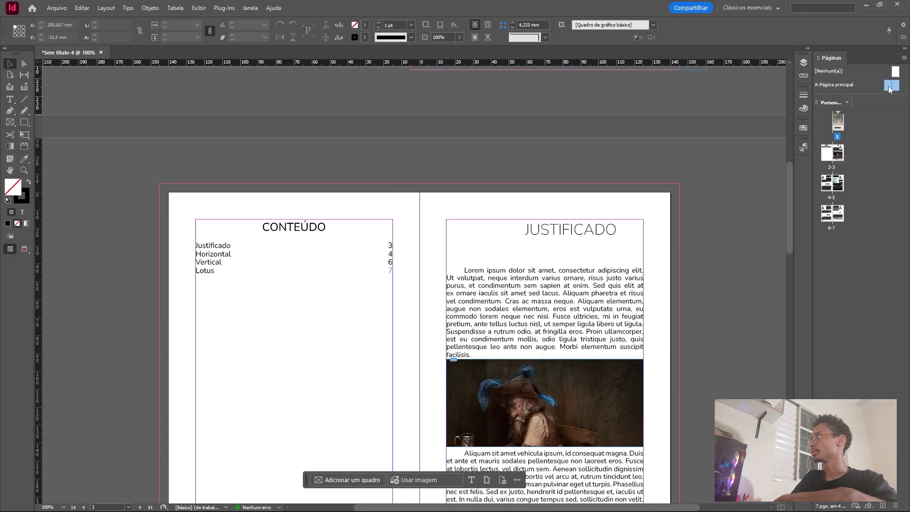
scroll(346, 212, "down", 3)
scroll(312, 272, "up", 3)
scroll(265, 279, "down", 2)
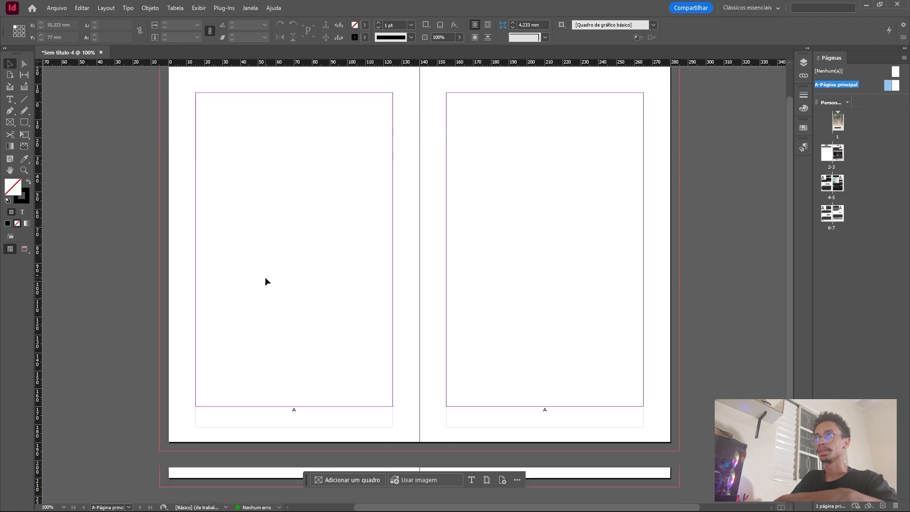
scroll(314, 263, "left", 3)
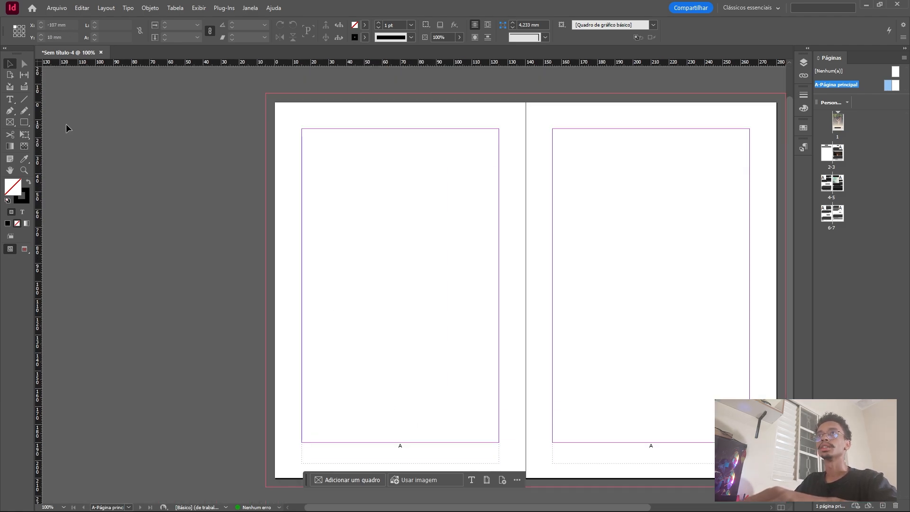
left_click(11, 99)
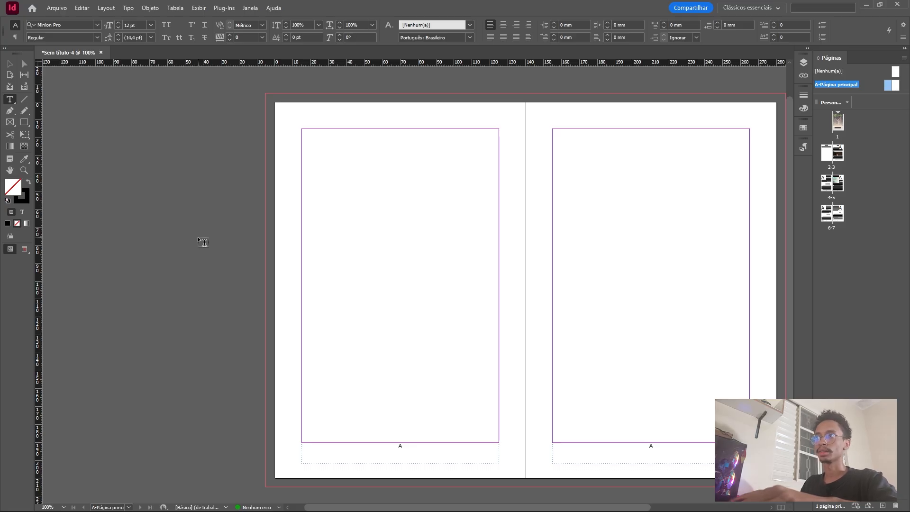
Return to pages 2-3 and review the chapter titles and page numbers through pages 6-7.
left_click(826, 158)
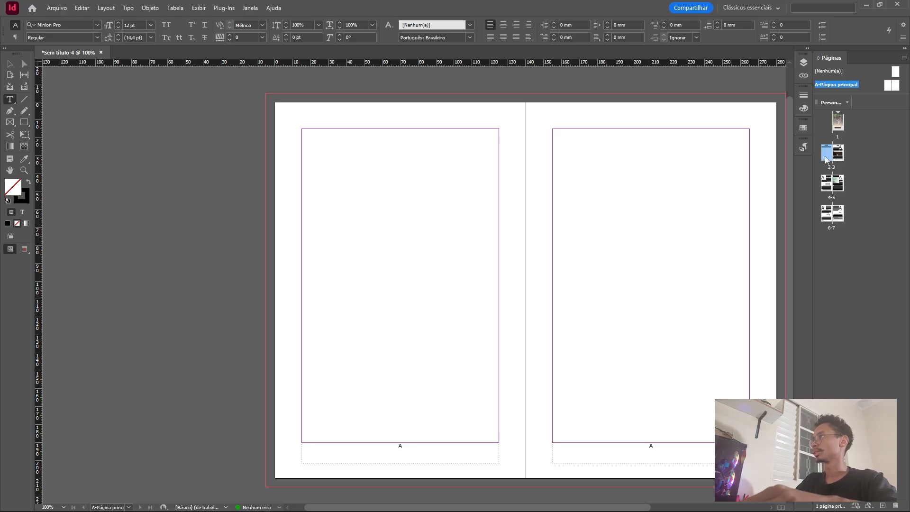
double_click(824, 156)
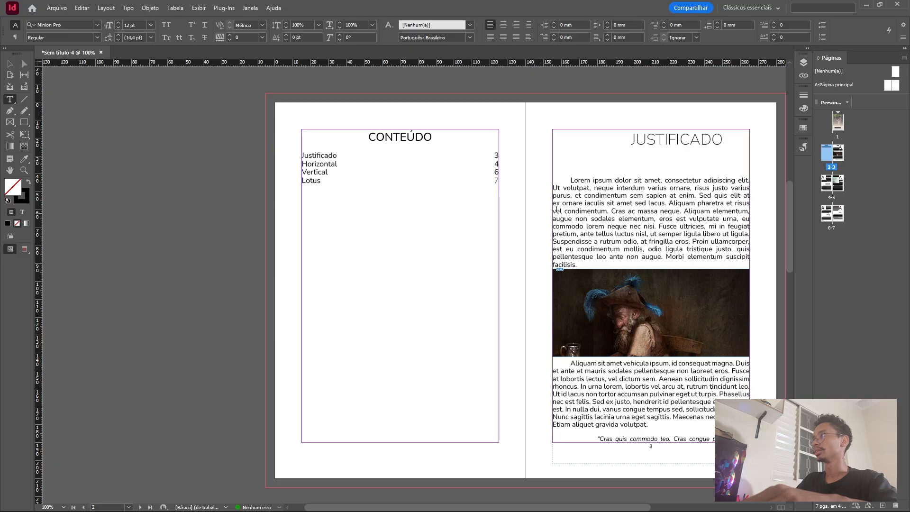
scroll(533, 214, "down", 5)
scroll(635, 142, "up", 3)
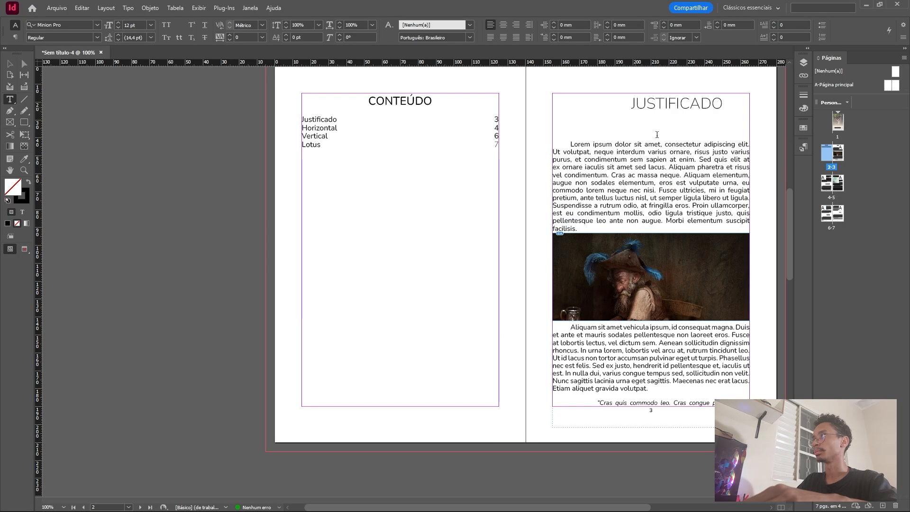
scroll(593, 155, "down", 13)
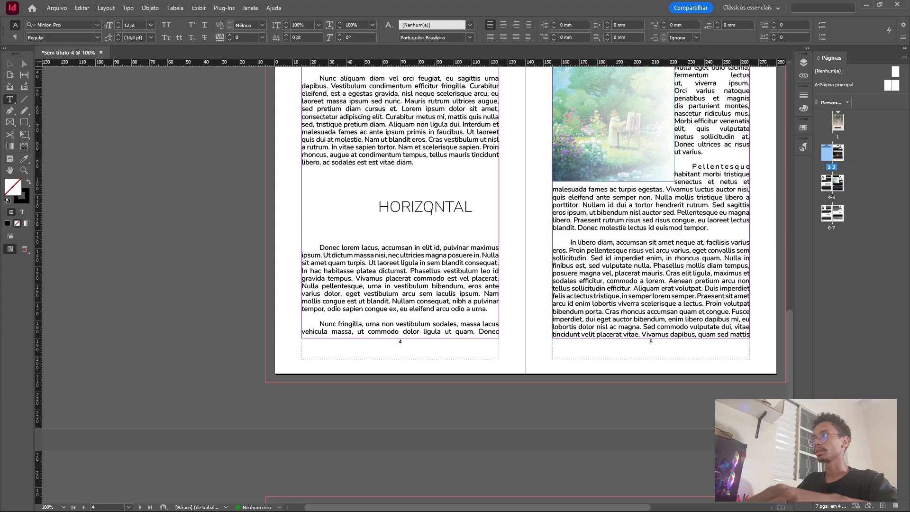
scroll(386, 292, "down", 12)
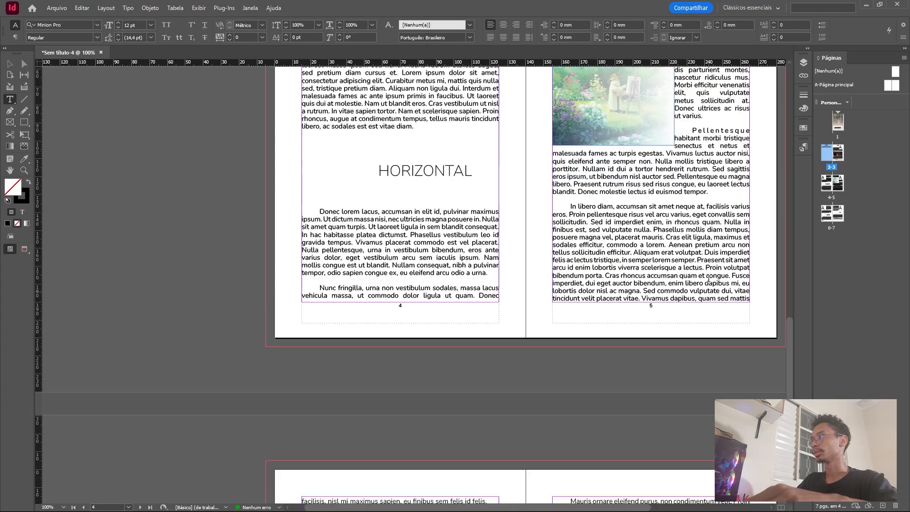
scroll(445, 270, "down", 1)
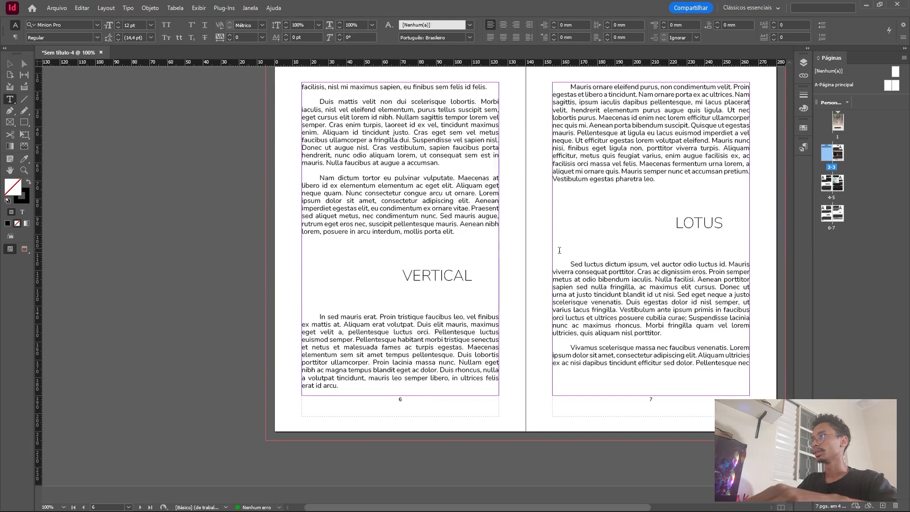
left_click(748, 361)
scroll(750, 340, "up", 4)
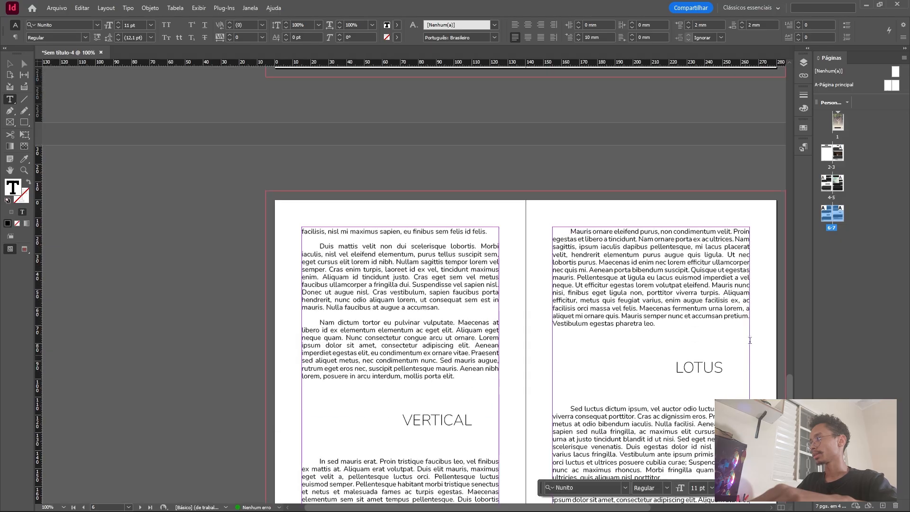
scroll(749, 340, "up", 8)
Reopen the A-Página principal spread and draw a margin-wide text frame just above the left parent page's margin area.
double_click(888, 87)
scroll(451, 189, "up", 2)
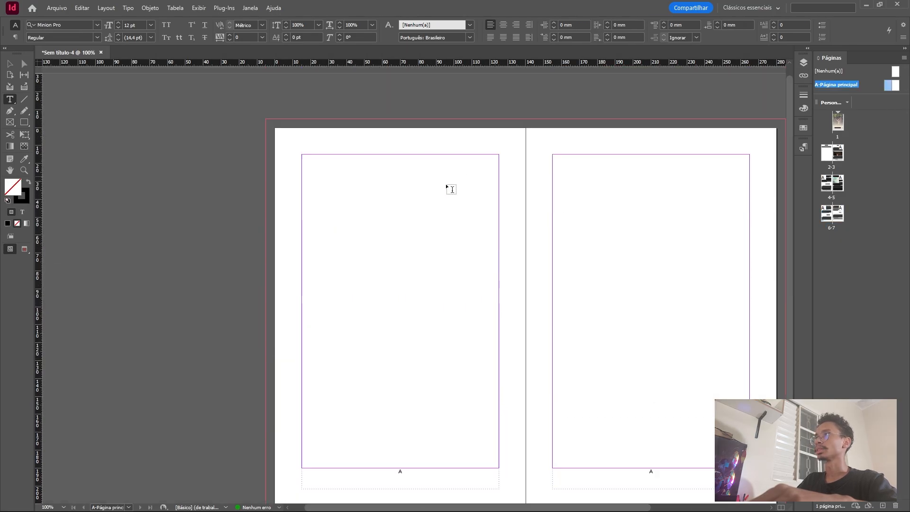
scroll(450, 189, "up", 1)
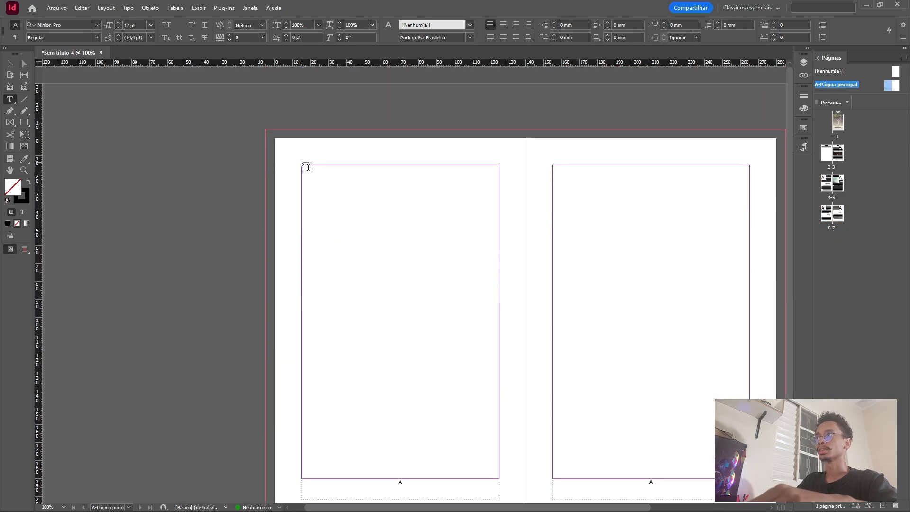
left_click_drag(303, 165, 499, 144)
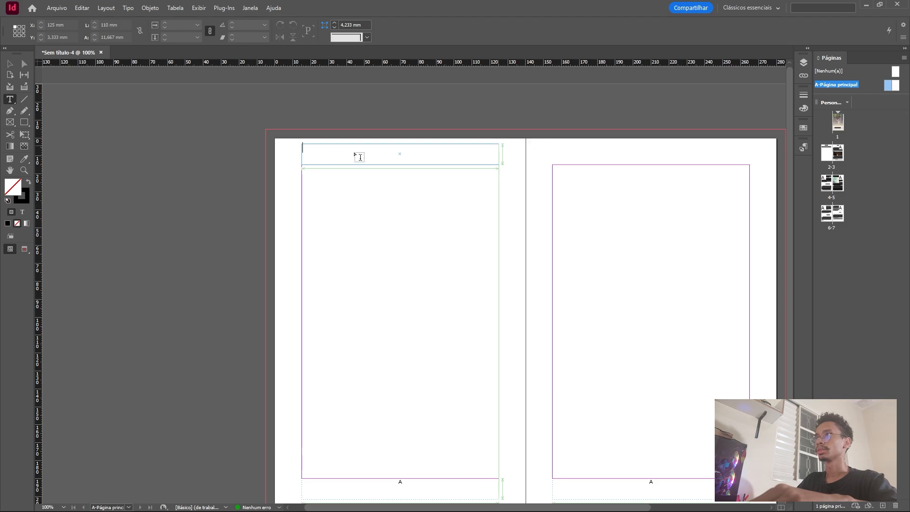
Create a text variable named titulooou of type Cabeçalho corrido (estilo de parágrafo).
left_click(128, 8)
mouse_move(208, 273)
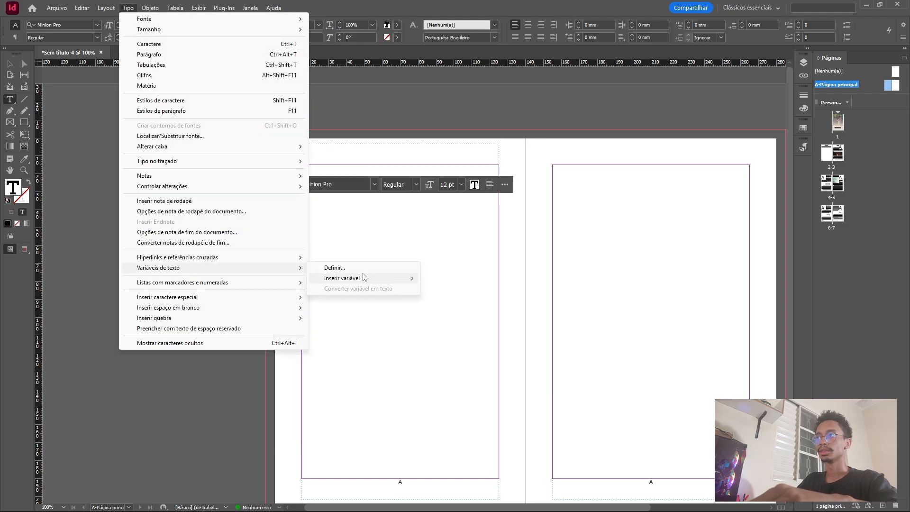
left_click(334, 267)
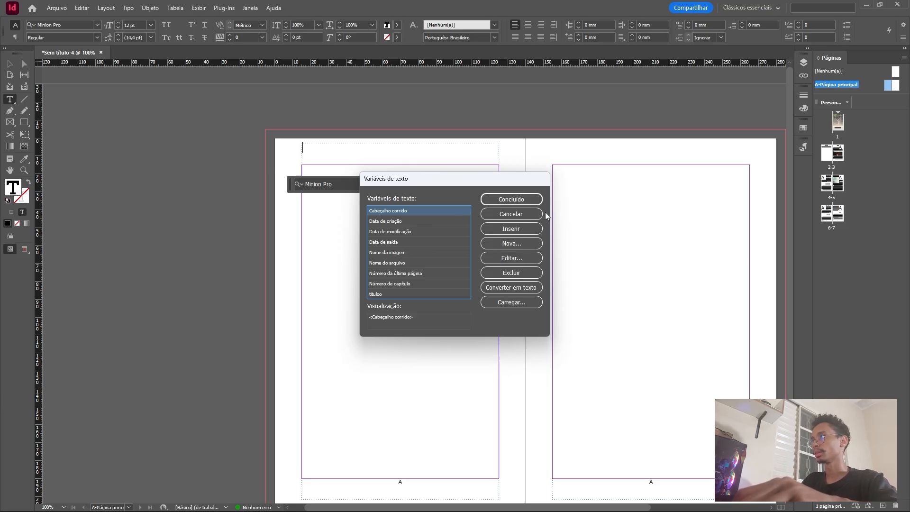
left_click(511, 243)
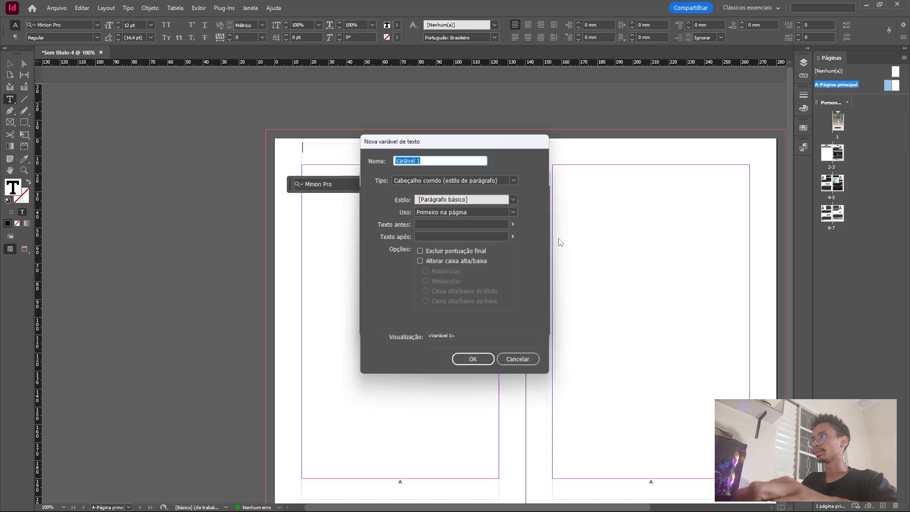
type("t")
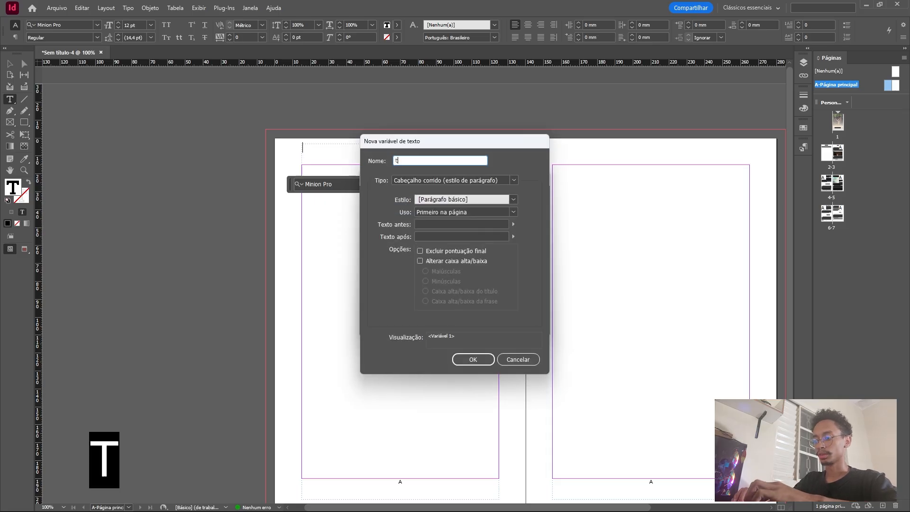
type("itulooo")
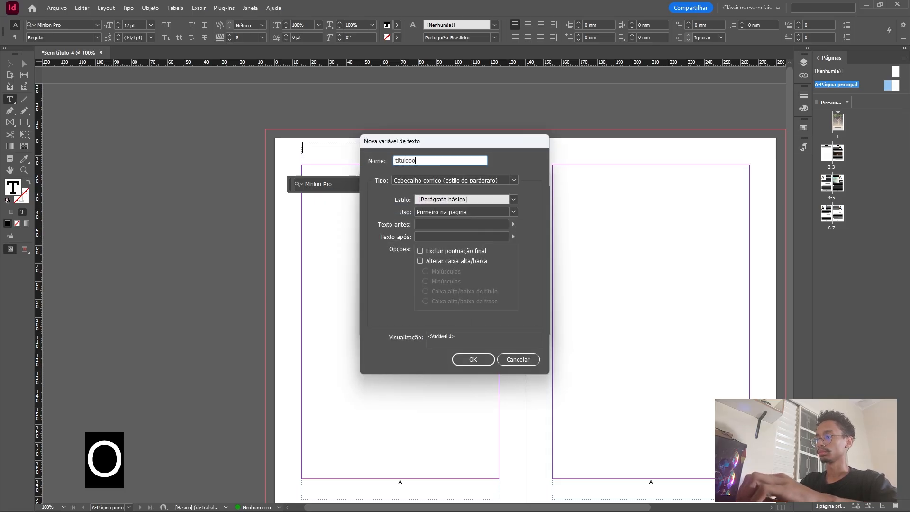
type("u")
left_click(465, 180)
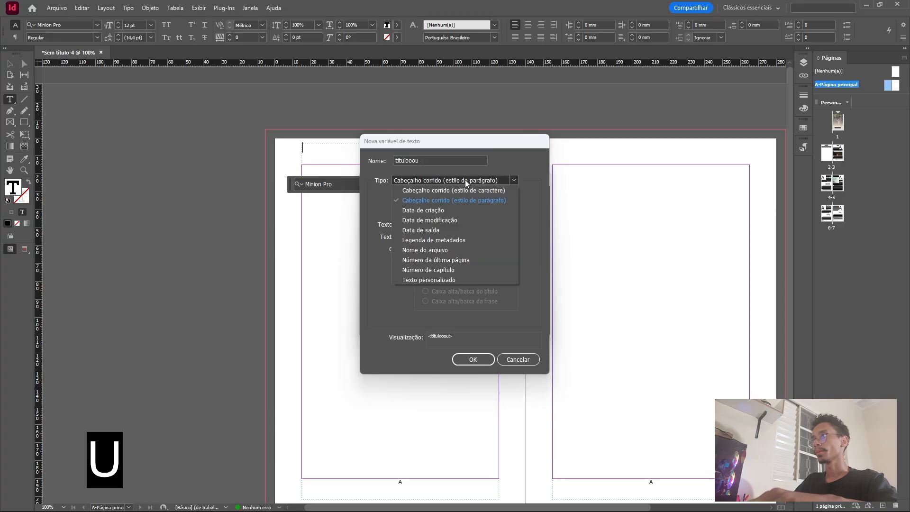
left_click(467, 179)
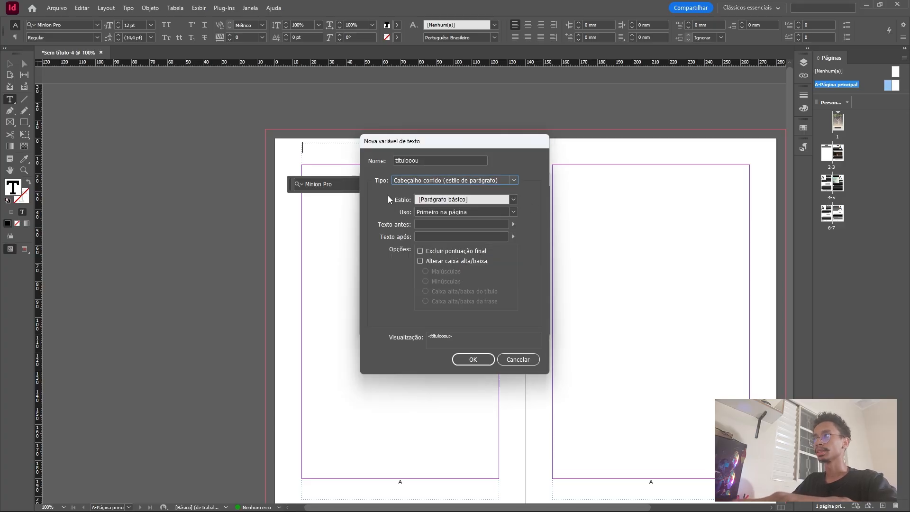
Base the new variable on the titulo paragraph style with use Último na página, and save it.
left_click(514, 199)
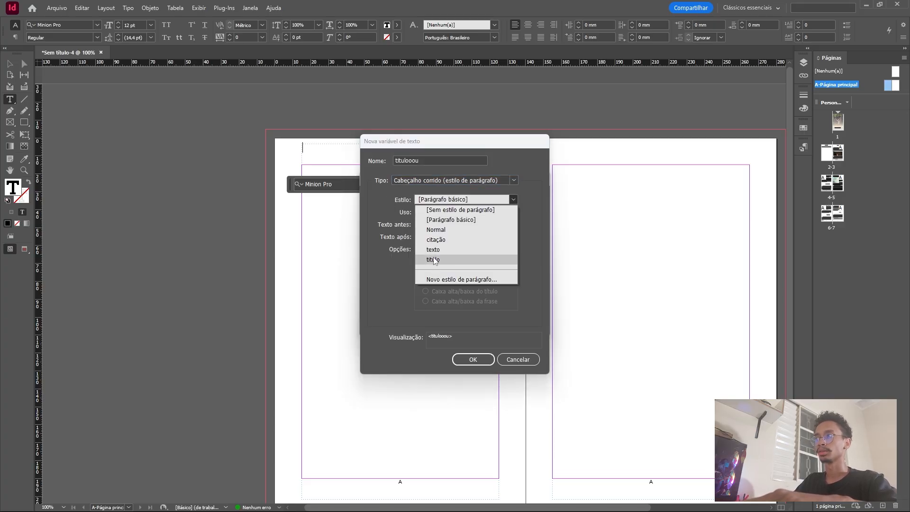
left_click(478, 259)
left_click(464, 214)
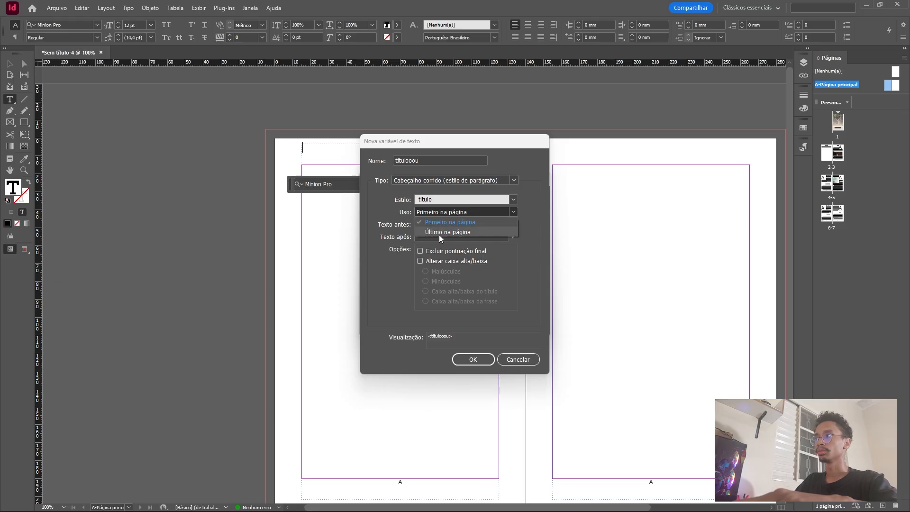
left_click(438, 233)
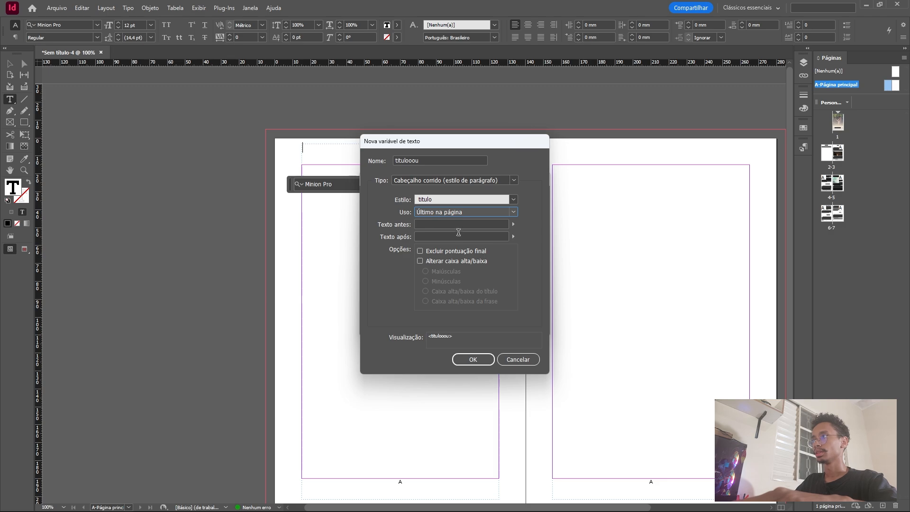
left_click(470, 361)
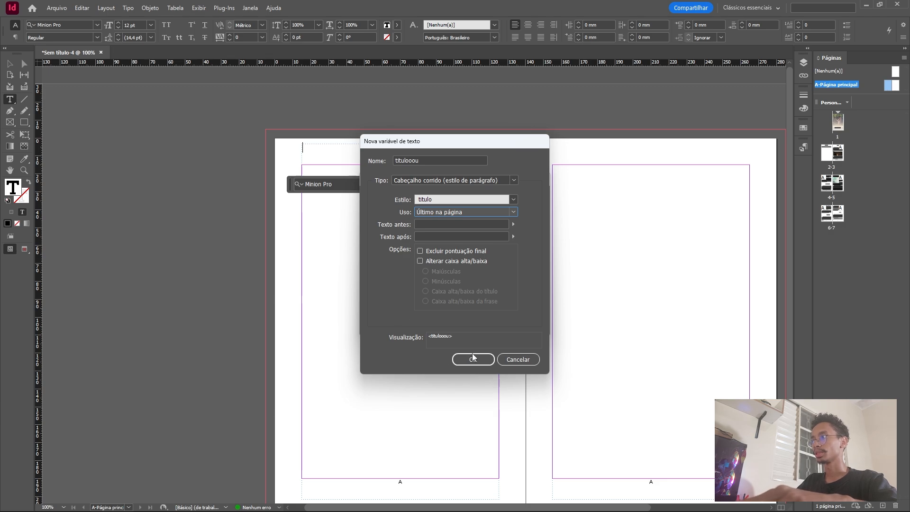
left_click(480, 360)
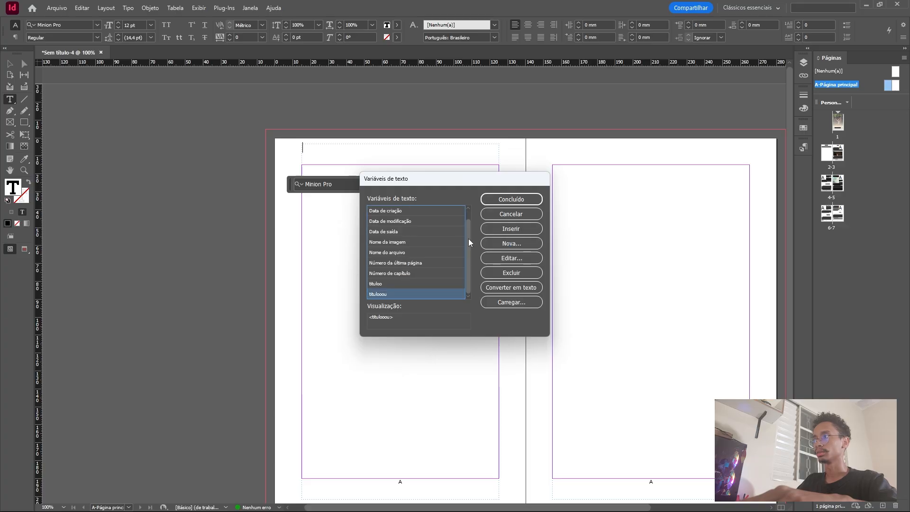
Reopen the titulooou variable's definition to review it, leaving it without edits.
double_click(382, 294)
left_click(510, 360)
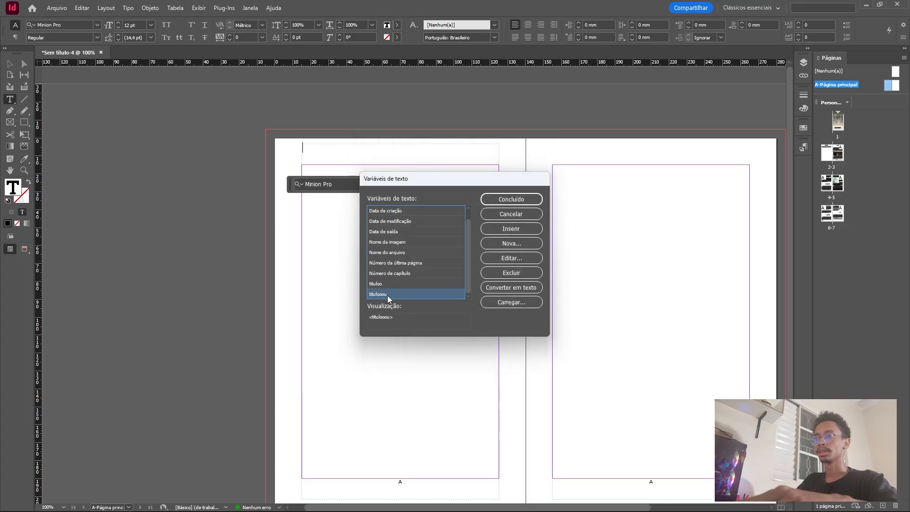
double_click(402, 297)
left_click(517, 360)
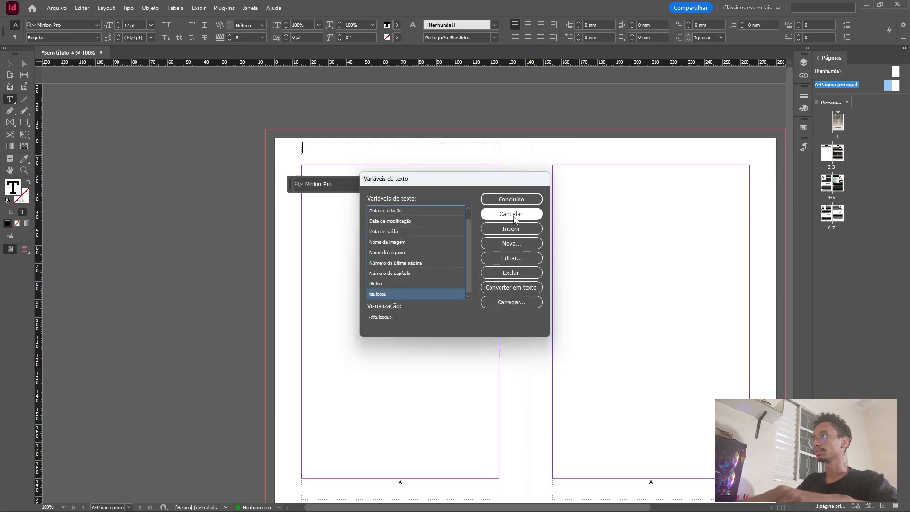
Finish defining text variables and insert the titulooou variable into the header frame on the left parent page.
left_click(511, 199)
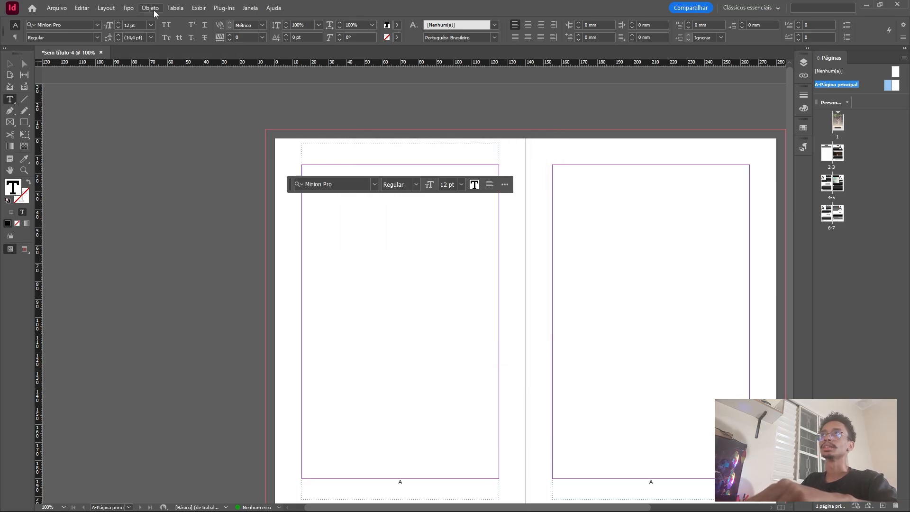
left_click(130, 8)
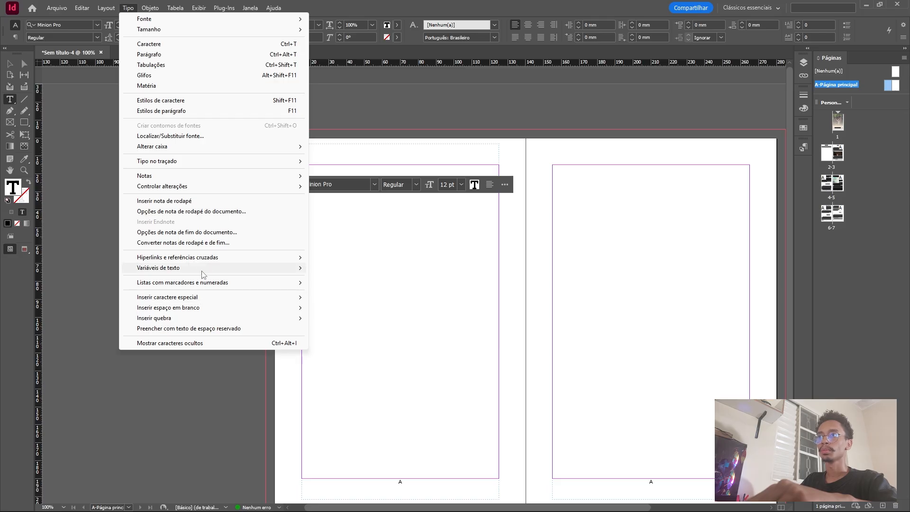
mouse_move(372, 280)
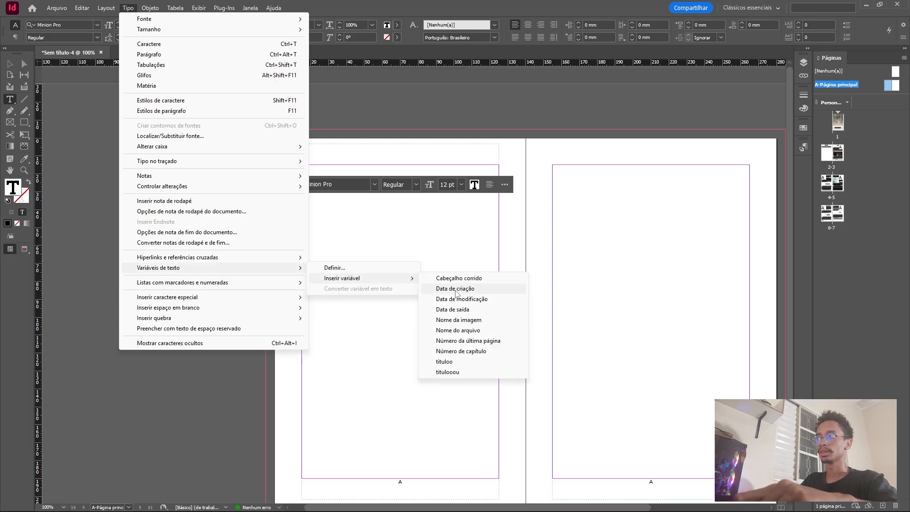
left_click(448, 372)
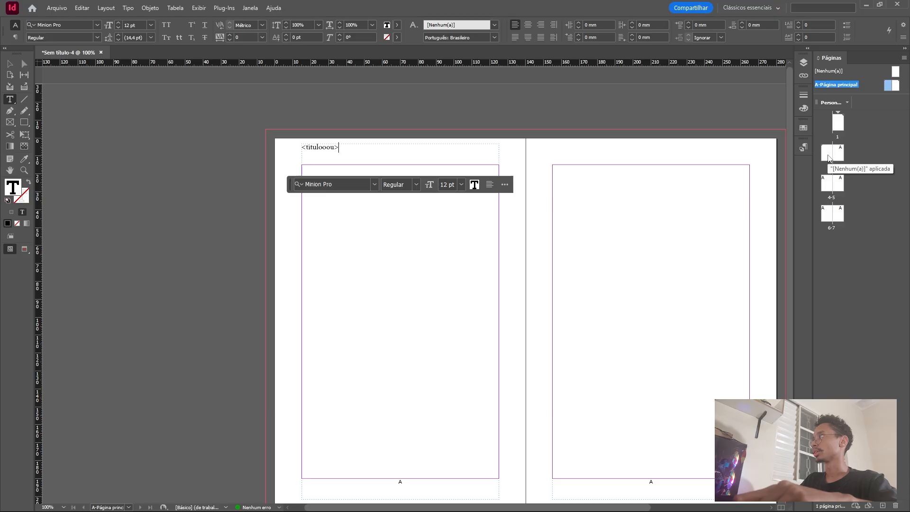
Duplicate the left parent page's titulooou header frame to the matching place above the right page's margin area.
key("Escape")
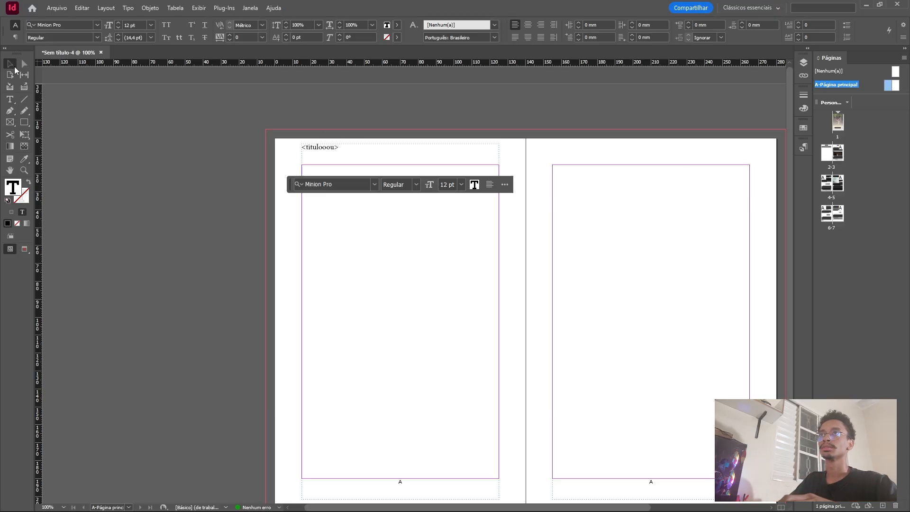
key("alt")
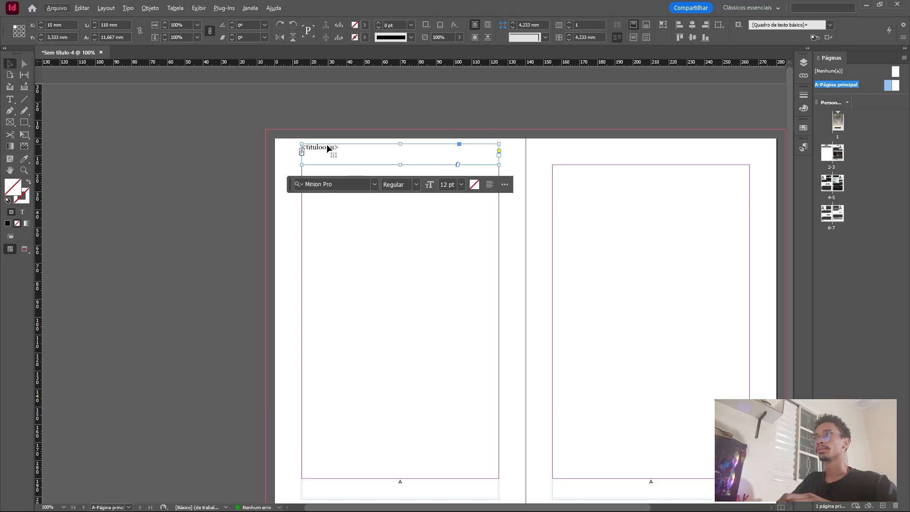
left_click_drag(327, 150, 595, 156)
left_click(420, 146)
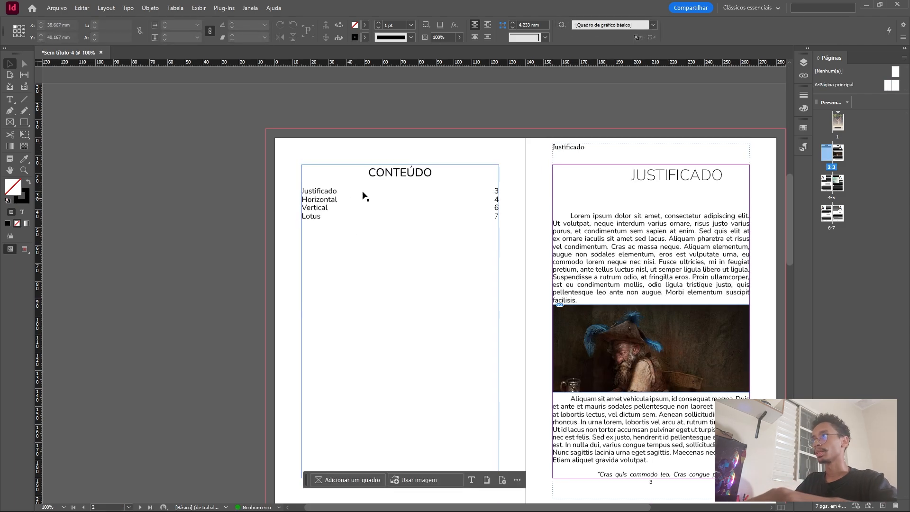
Go through pages 2-3 to 6-7 and check the running header on each page against its chapter title.
scroll(559, 133, "down", 3)
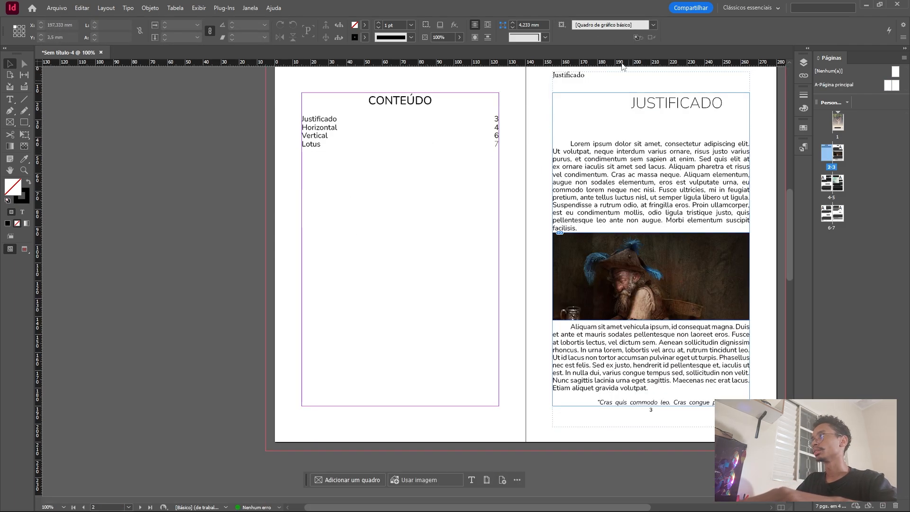
scroll(556, 87, "down", 9)
scroll(323, 227, "down", 8)
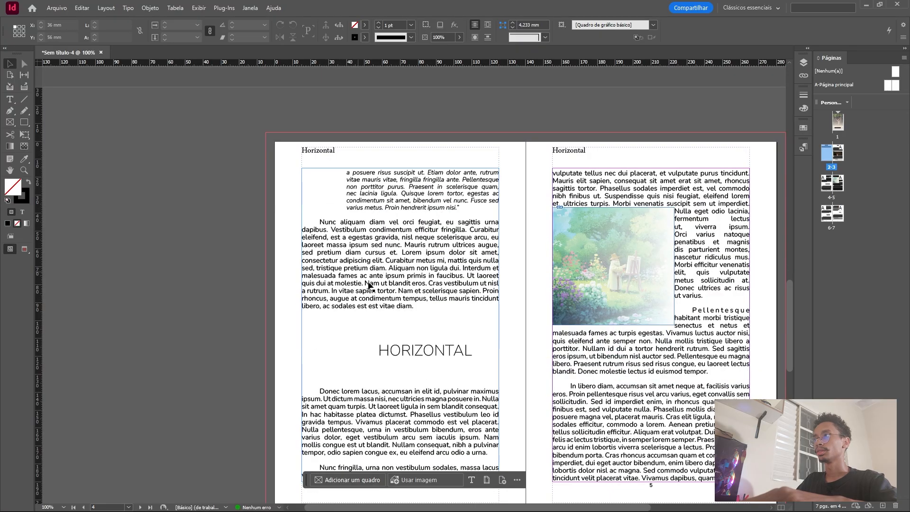
scroll(419, 348, "down", 3)
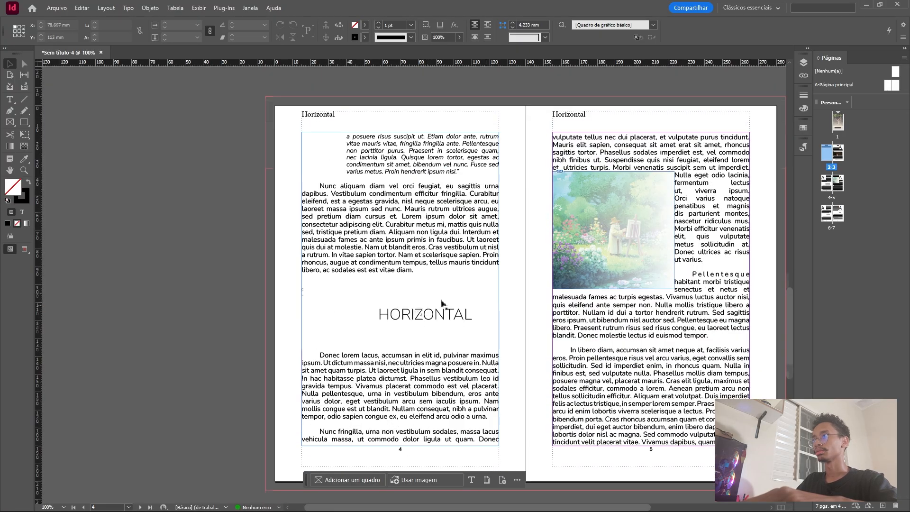
scroll(469, 264, "down", 17)
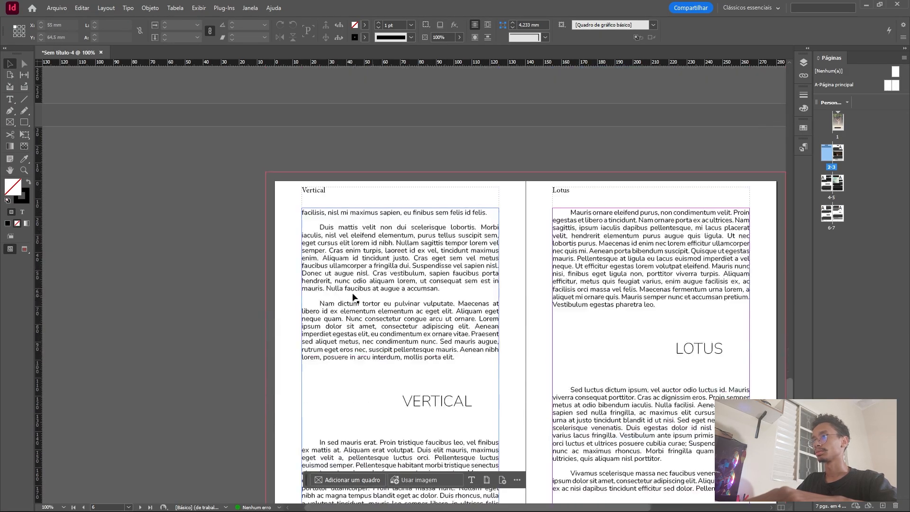
scroll(618, 169, "up", 4)
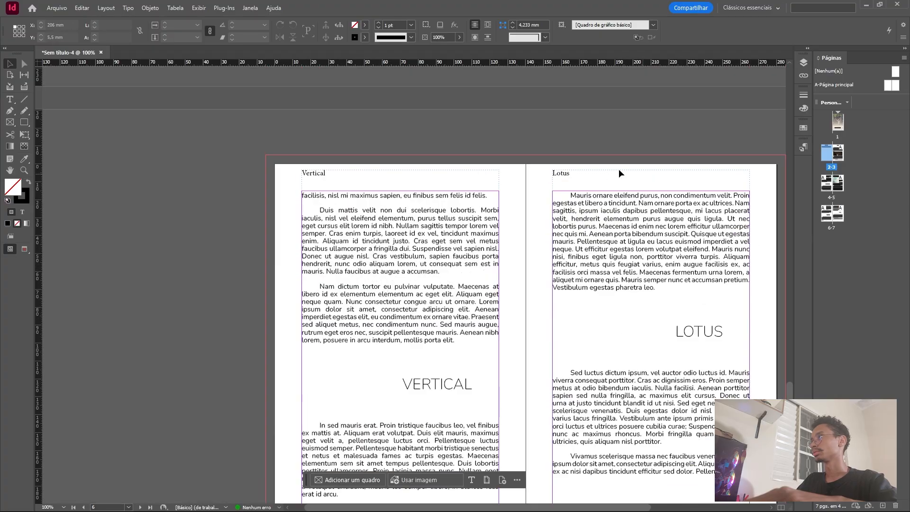
scroll(576, 183, "down", 4)
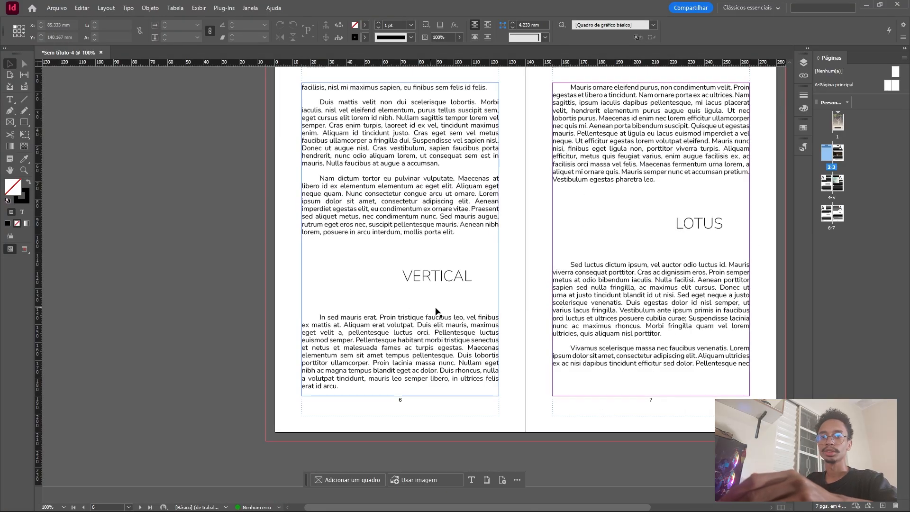
scroll(434, 310, "up", 20)
scroll(369, 207, "up", 20)
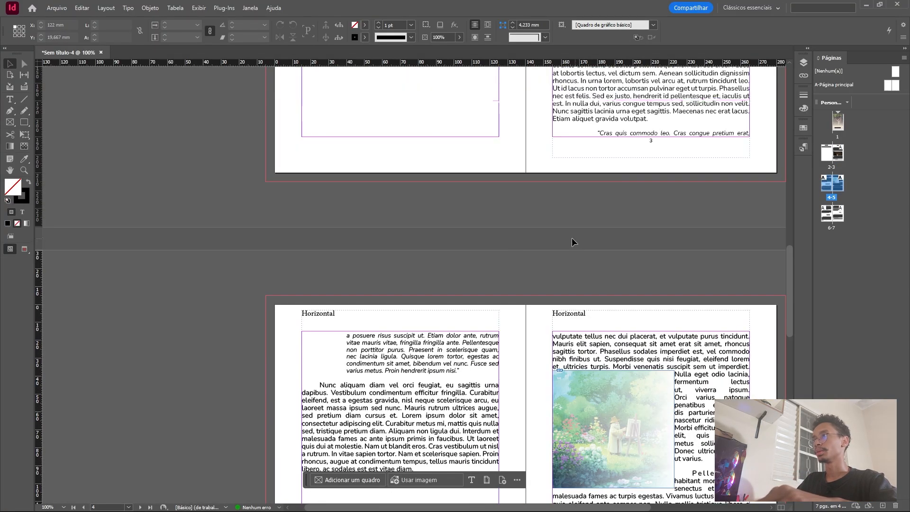
scroll(416, 284, "down", 10)
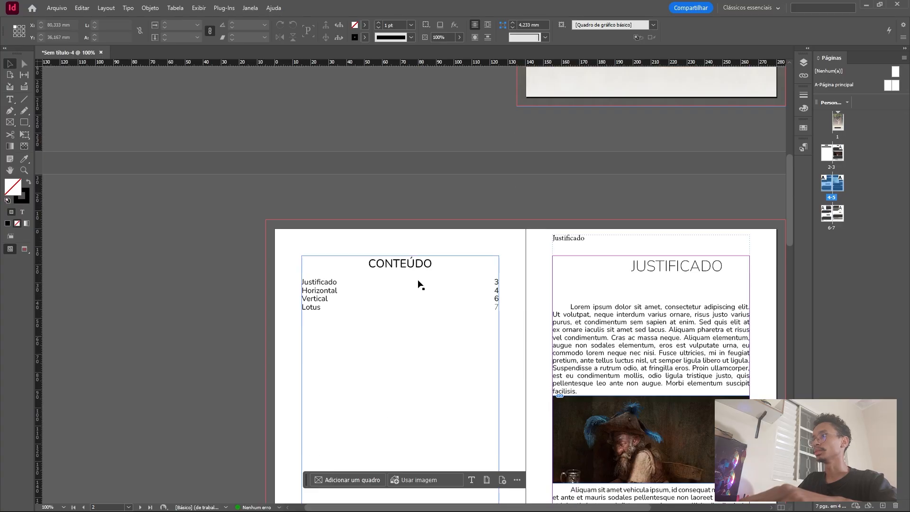
Reopen the A-Página principal spread and narrow both titulooou header frames to half the margin width, 55 mm.
double_click(889, 87)
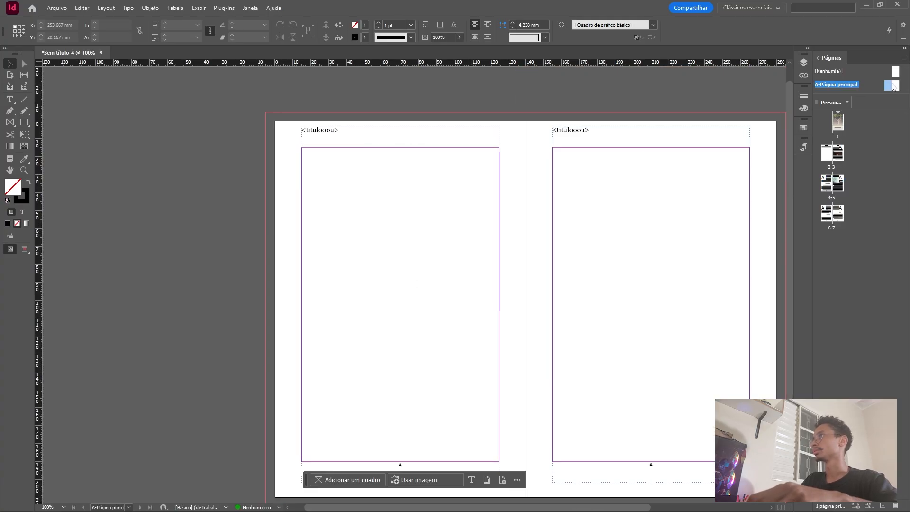
left_click(402, 129)
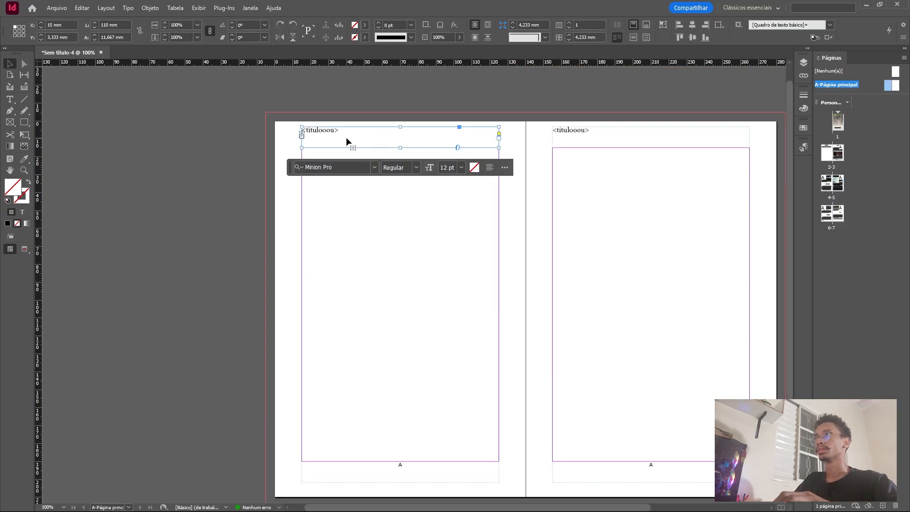
left_click_drag(498, 137, 401, 140)
left_click(654, 139)
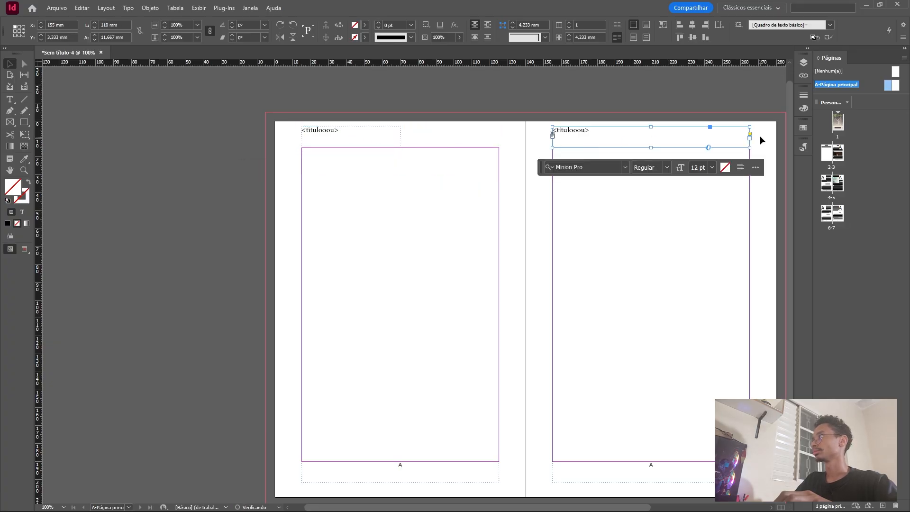
left_click_drag(748, 138, 651, 141)
Draw a second text frame filling the free half of the left parent page's header area.
key("t")
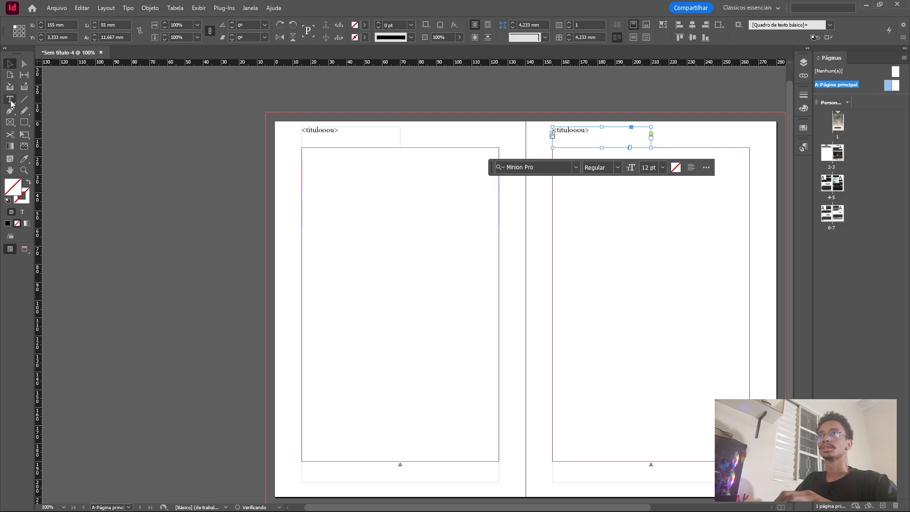
left_click_drag(499, 148, 400, 127)
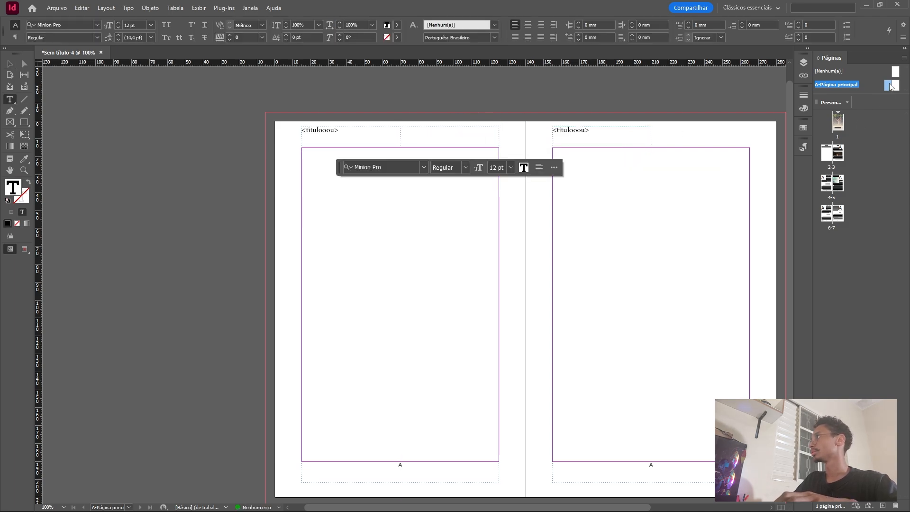
Copy the author's name from the cover page and paste it into the new header frame on the left parent page.
left_click(838, 124)
double_click(838, 125)
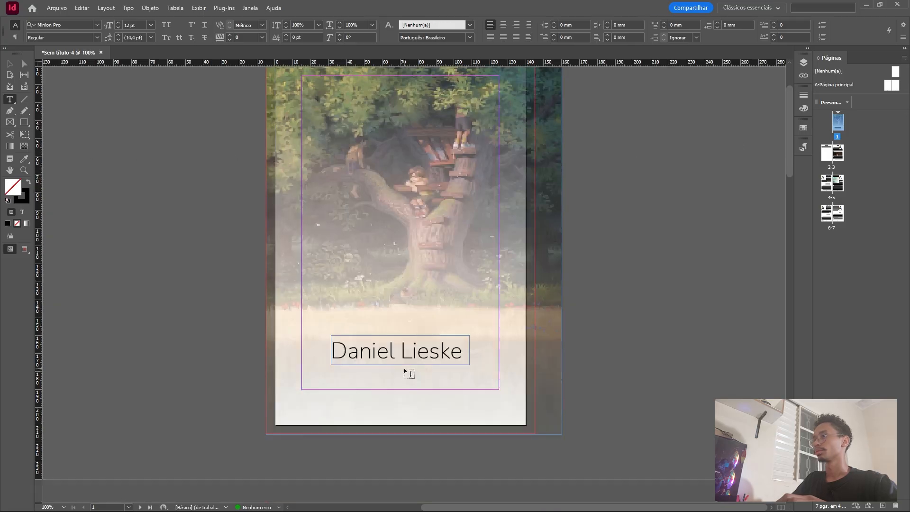
left_click_drag(334, 314, 471, 308)
key("ctrl+c")
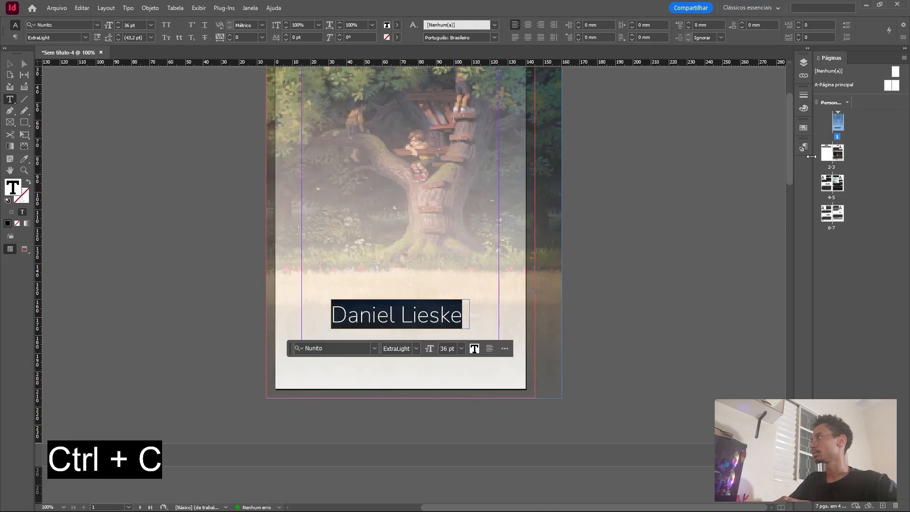
double_click(888, 86)
left_click(434, 157)
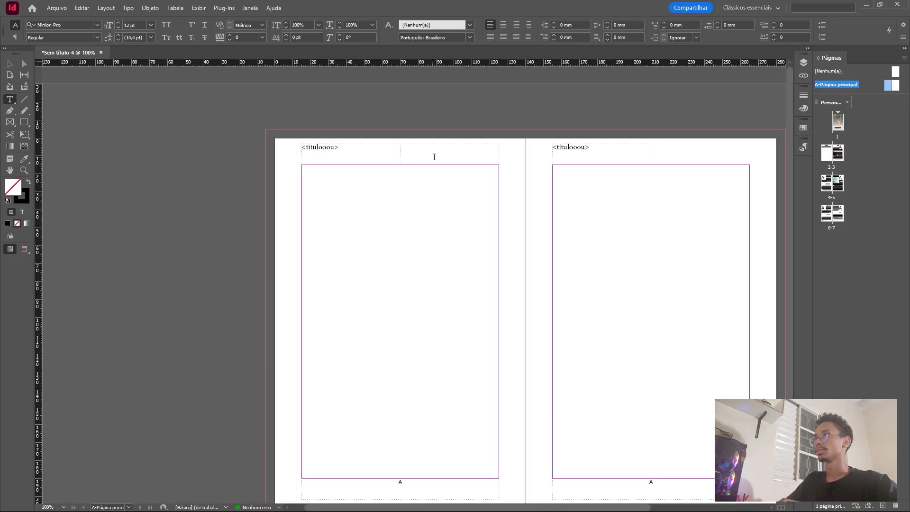
key("ctrl+v")
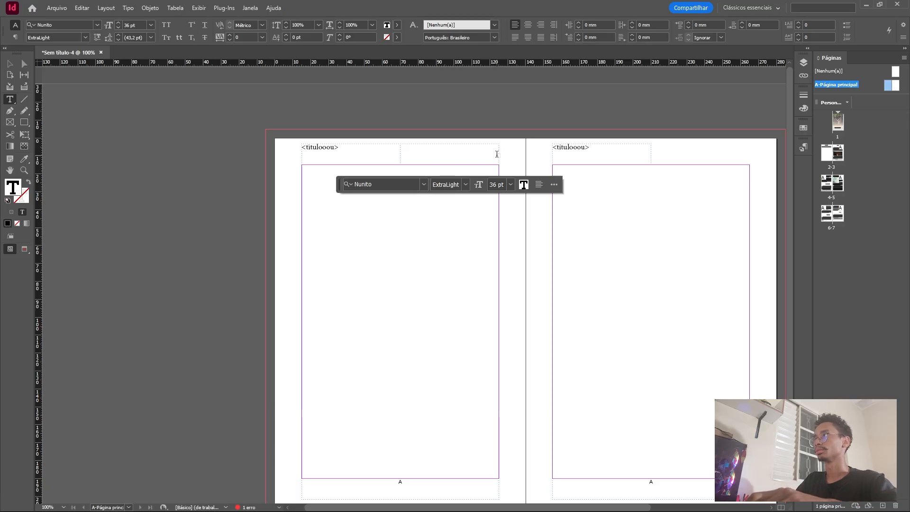
Choose a 14 pt font size and extend the left parent page's author header frame downward to about 65 mm high.
left_click(510, 184)
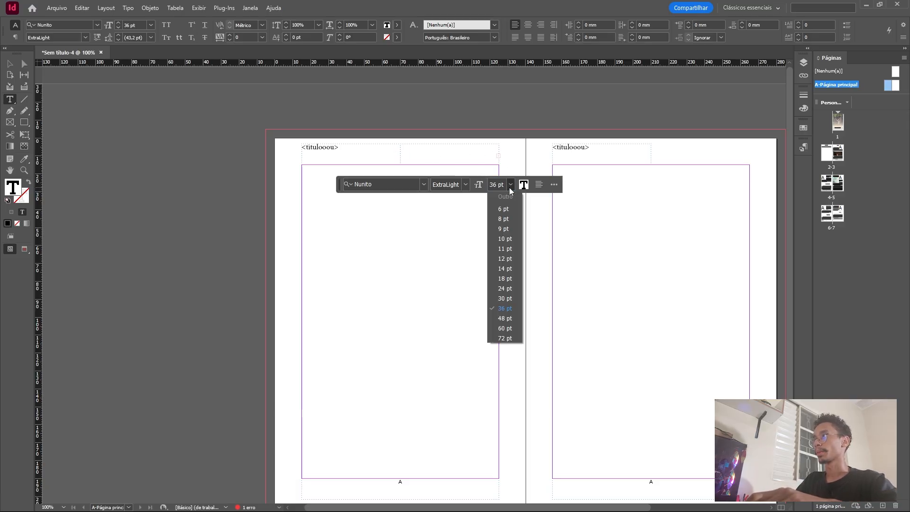
left_click(504, 268)
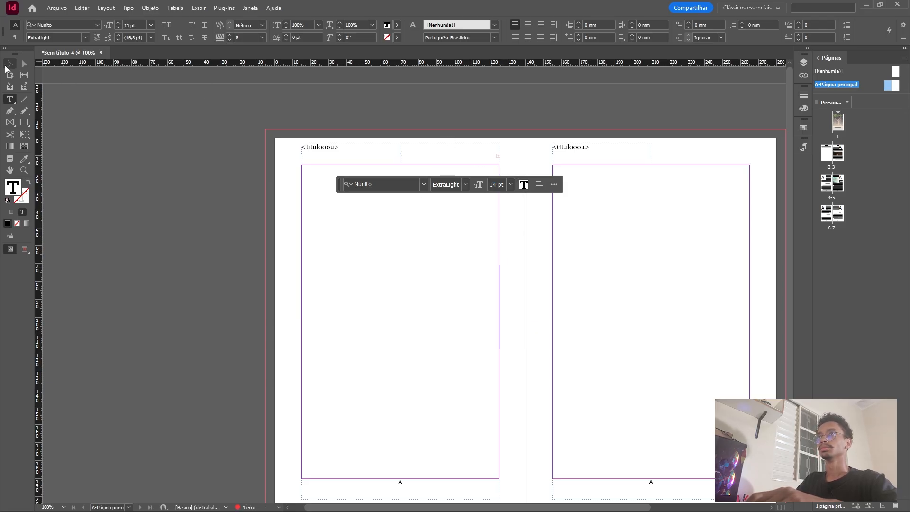
left_click(11, 63)
left_click(453, 156)
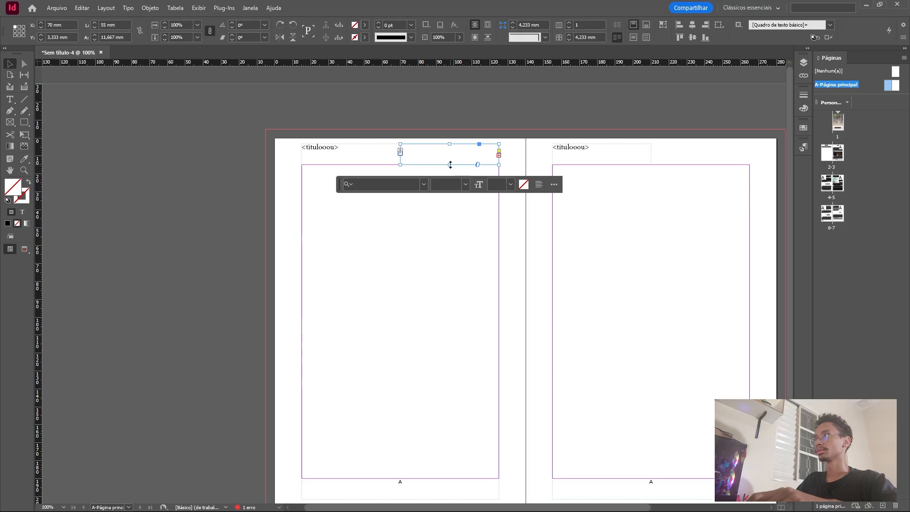
left_click_drag(449, 163, 457, 242)
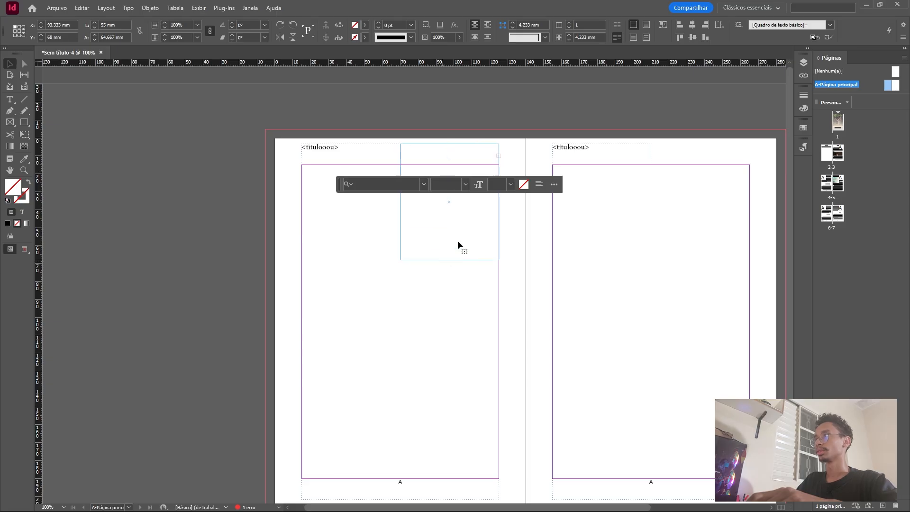
Set the pasted author's name to 14 pt and shrink its header frame to about 5.8 mm high.
double_click(457, 187)
left_click_drag(458, 187, 408, 155)
left_click(510, 282)
left_click(510, 284)
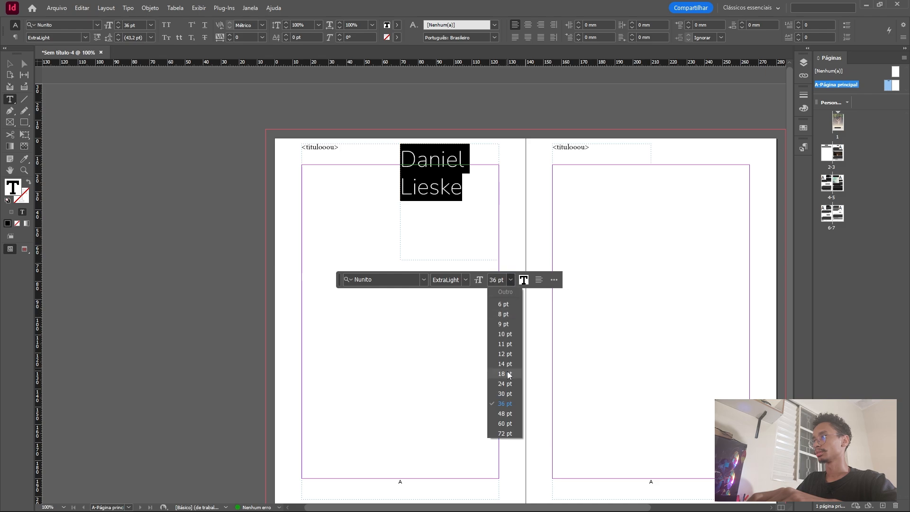
left_click(508, 360)
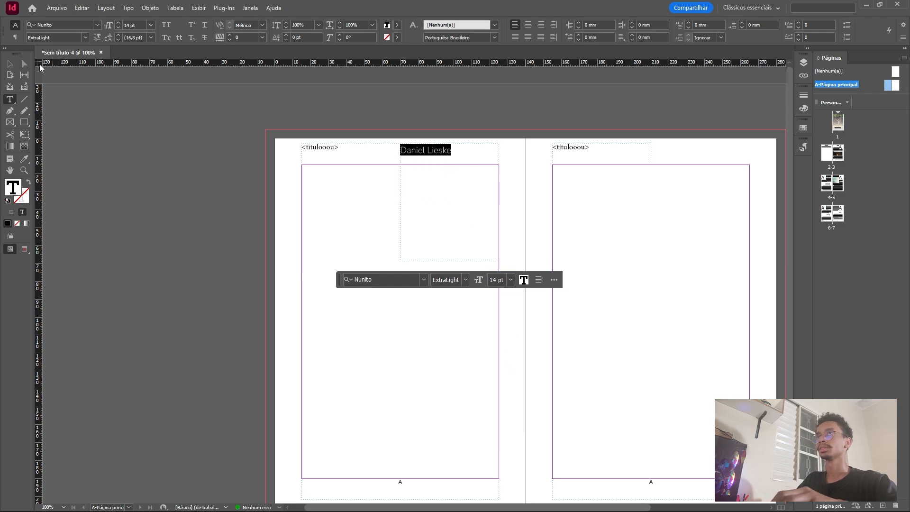
key("Escape")
left_click_drag(450, 258, 460, 154)
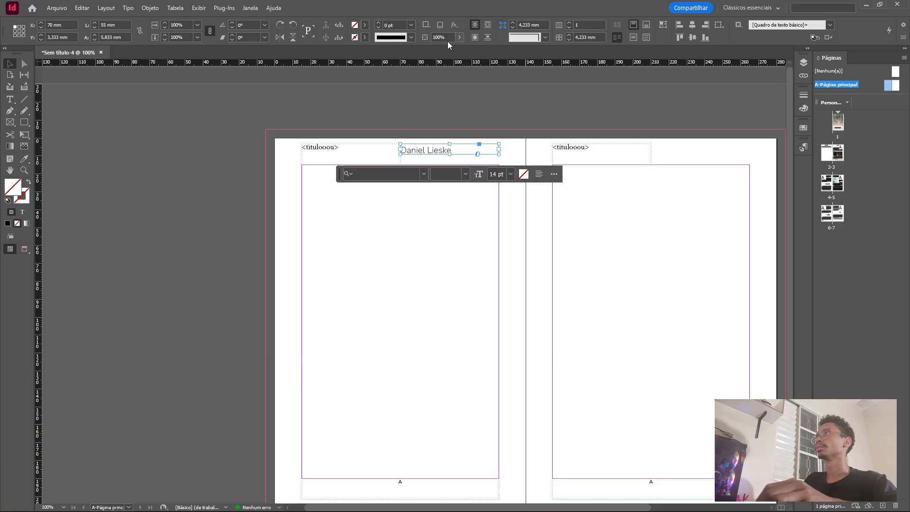
Align the author's name to the right edge of its header frame.
double_click(450, 150)
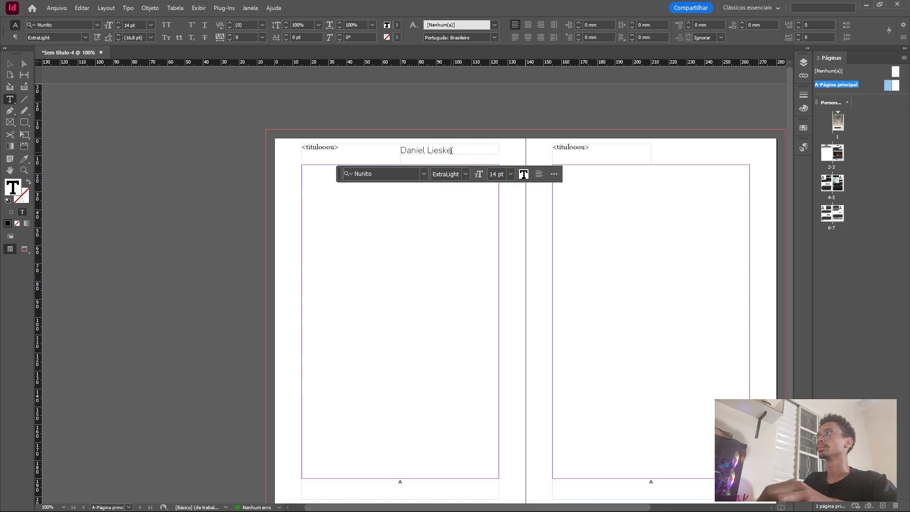
left_click(451, 151)
key("ctrl+a")
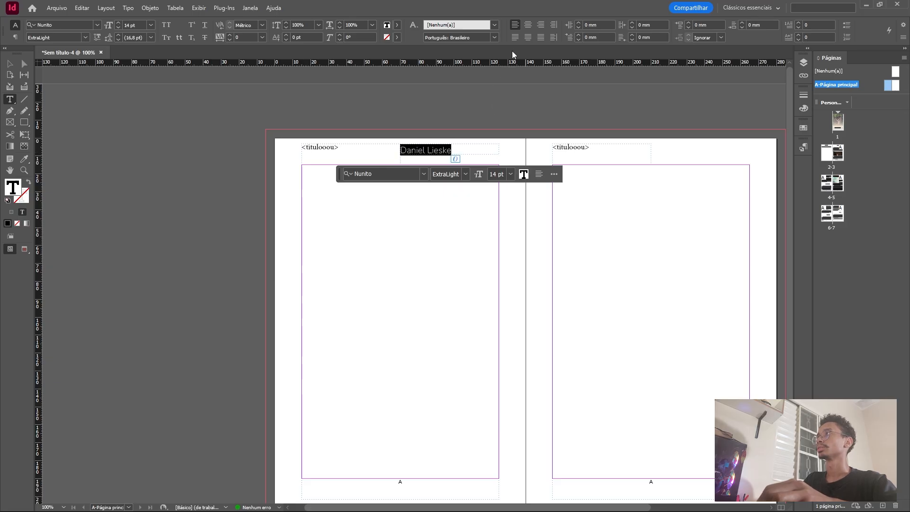
left_click(540, 25)
left_click(13, 60)
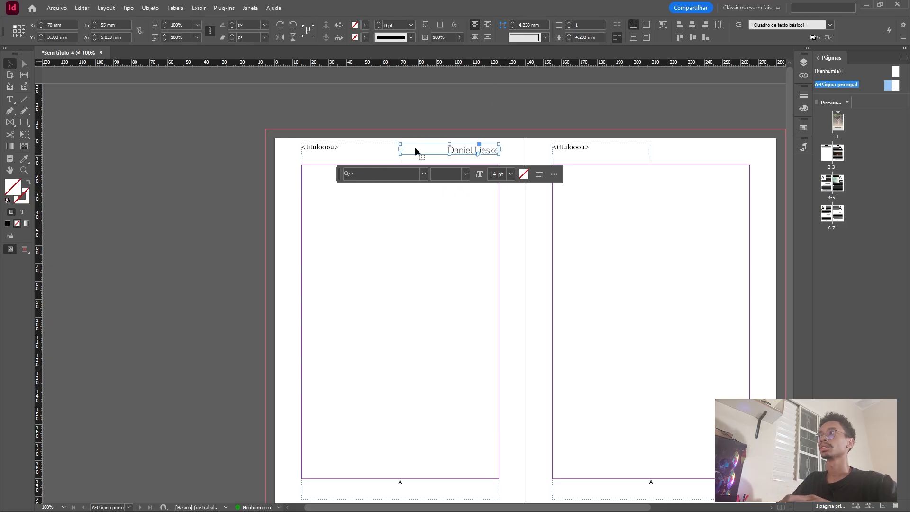
Duplicate the author header frame to the matching place on the right parent page, keeping it at the same height.
left_click_drag(463, 150, 710, 155)
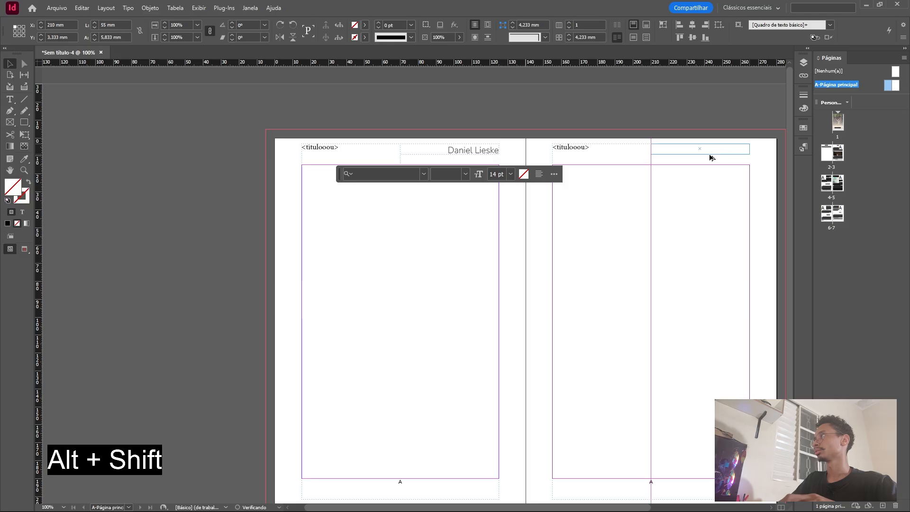
left_click(365, 251)
scroll(365, 250, "down", 3)
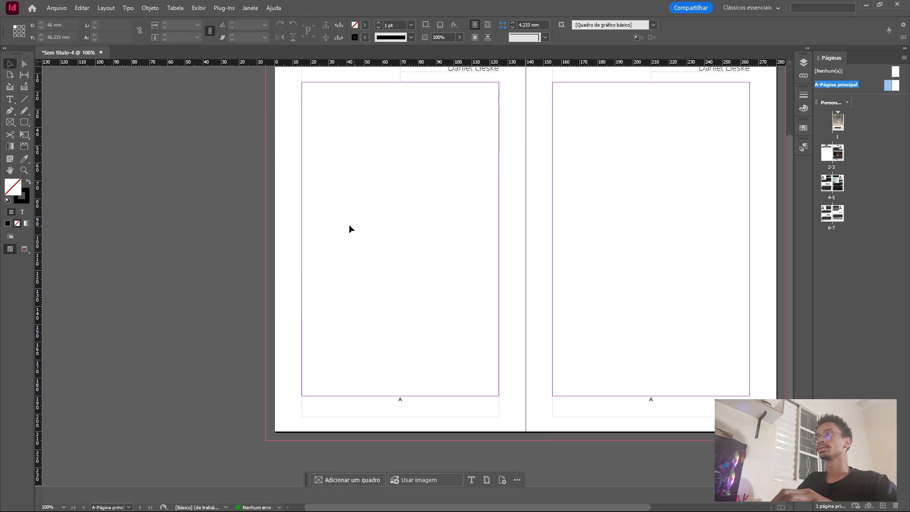
Go through pages 2-3 to 6-7 and check the chapter title and author's name in the running headers.
double_click(832, 153)
scroll(499, 233, "up", 5)
scroll(499, 228, "down", 5)
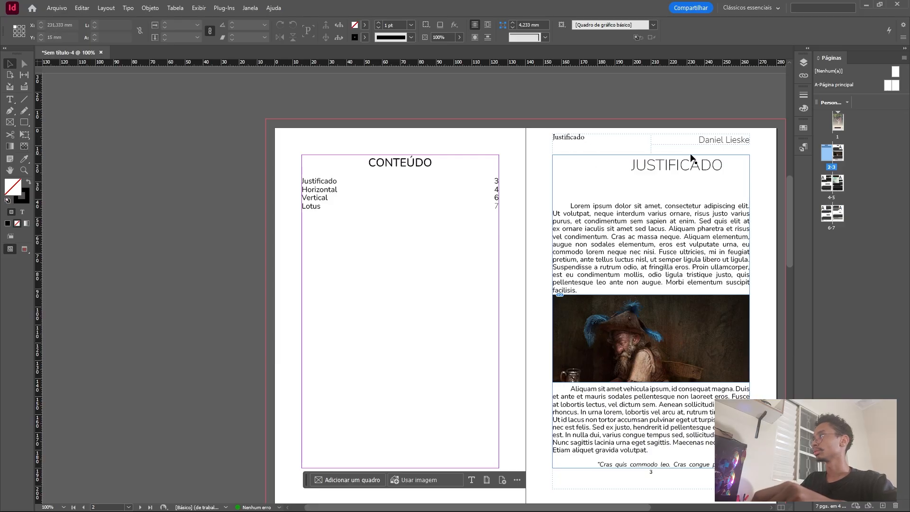
scroll(673, 171, "down", 1)
scroll(672, 170, "down", 20)
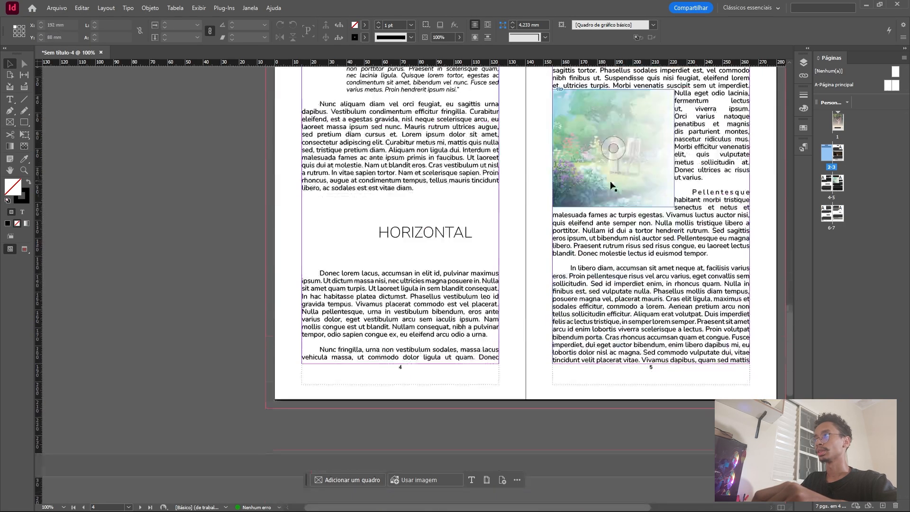
scroll(458, 229, "down", 6)
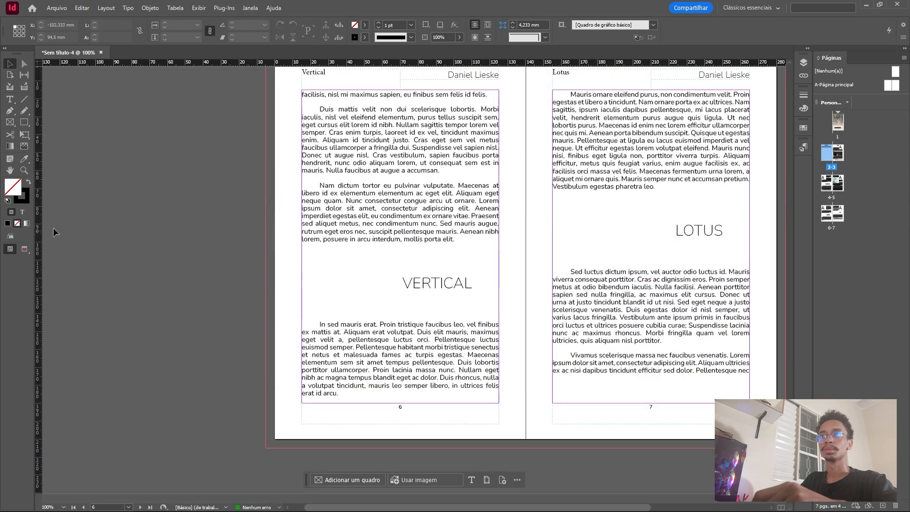
Preview the document in bleed and presentation modes, paging back through the spreads to the cover.
left_click(24, 249)
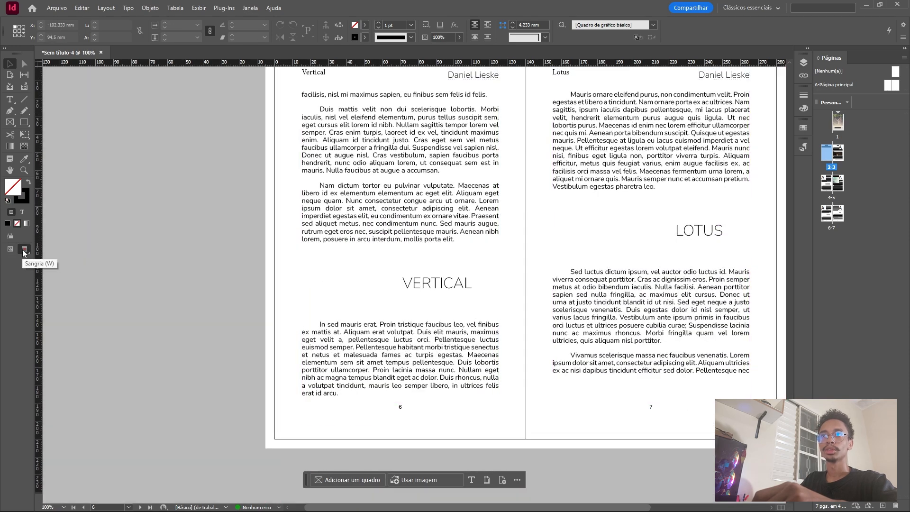
right_click(24, 250)
left_click(63, 300)
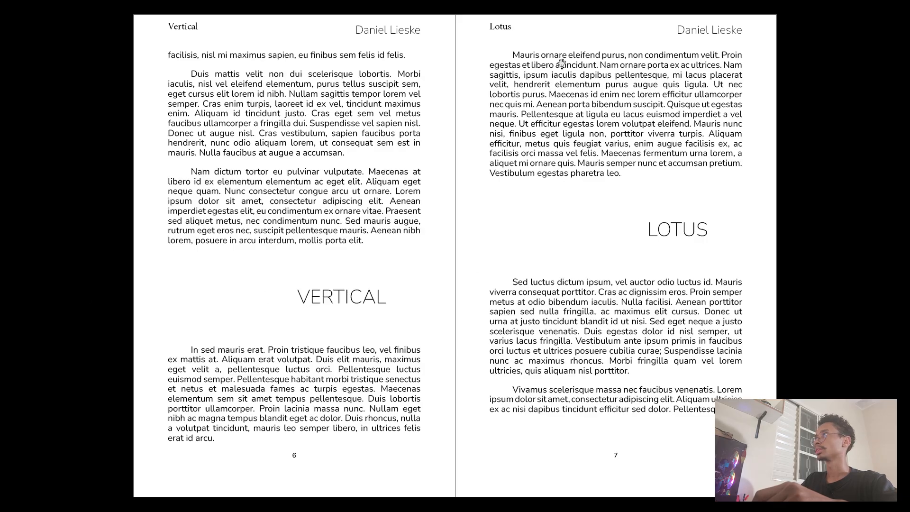
key("Left")
key("Left")
key("Left")
key("Right")
key("Right")
key("Right")
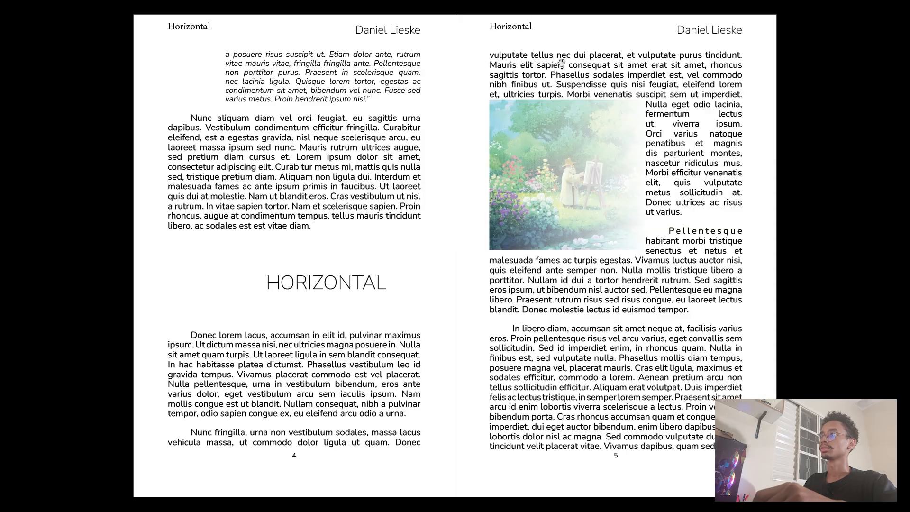
key("Left")
key("Left")
key("Left")
key("Escape")
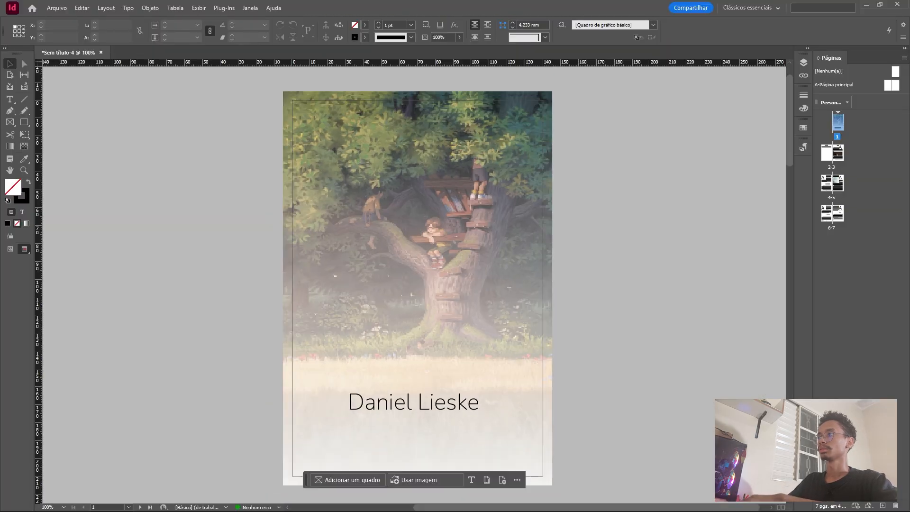
left_click(473, 204)
scroll(472, 203, "down", 10)
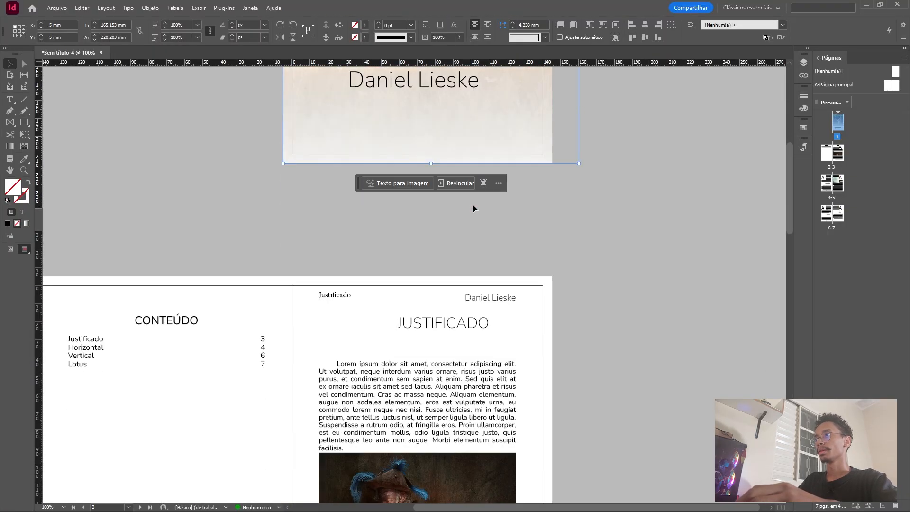
left_click(371, 199)
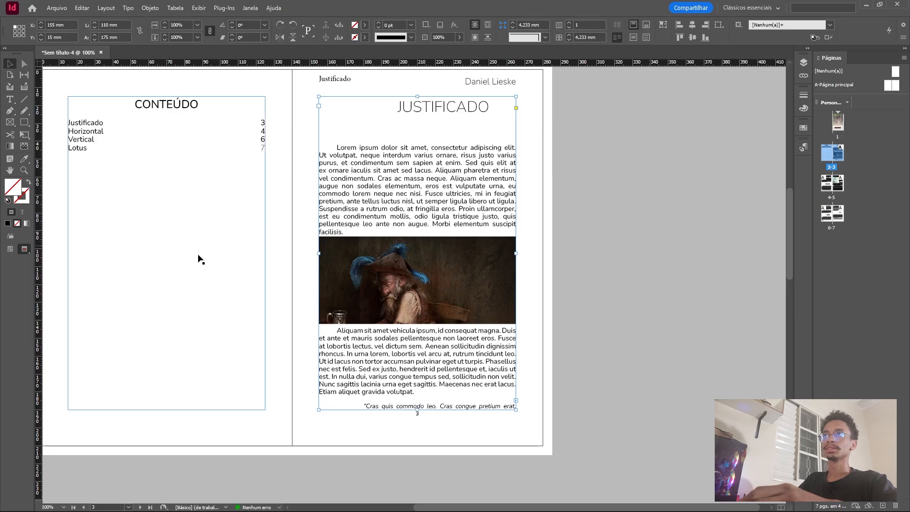
scroll(205, 198, "down", 2)
scroll(205, 199, "down", 2, "alt")
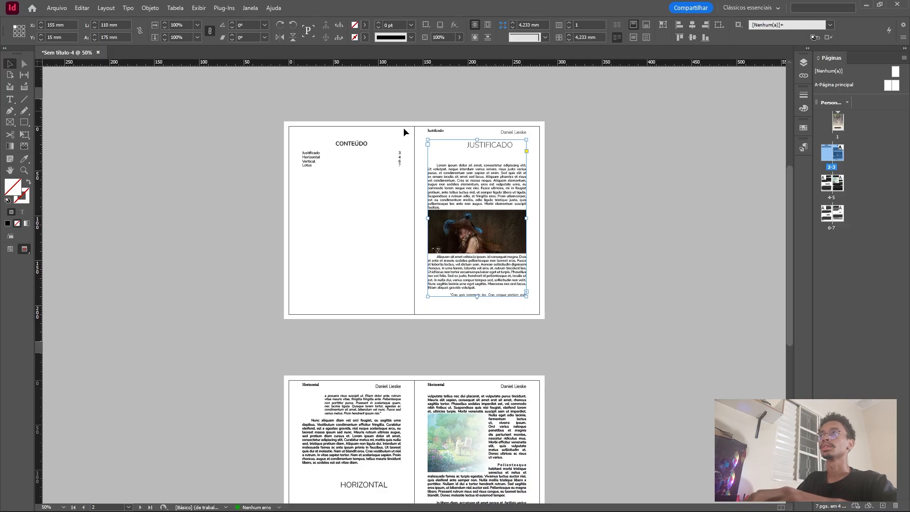
left_click(434, 133)
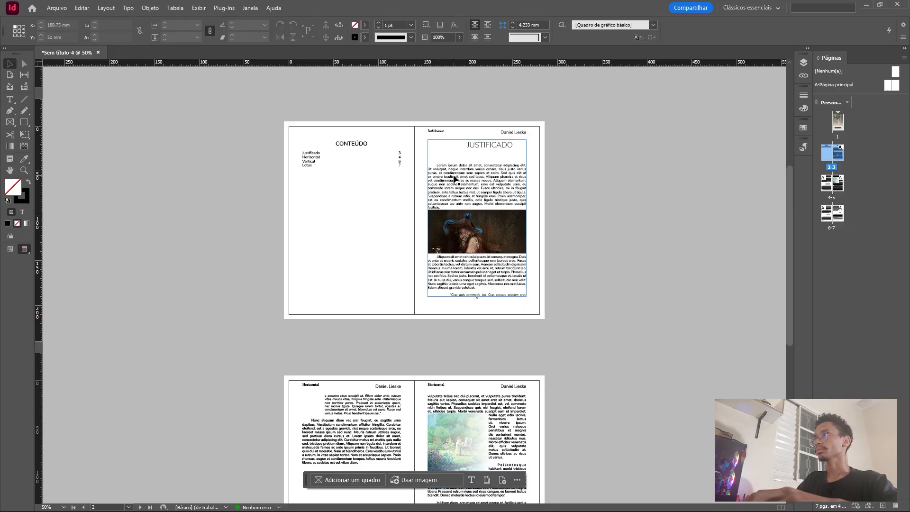
double_click(455, 179)
left_click_drag(444, 173, 475, 181)
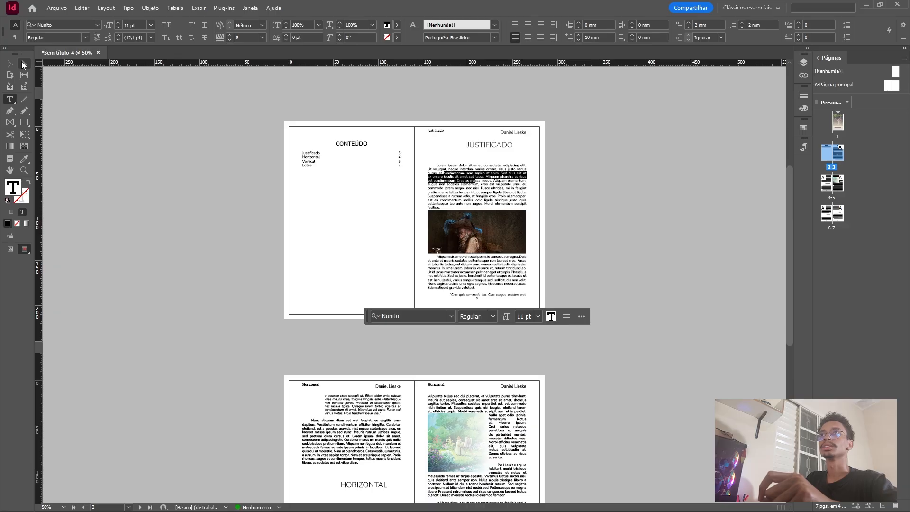
key("Escape")
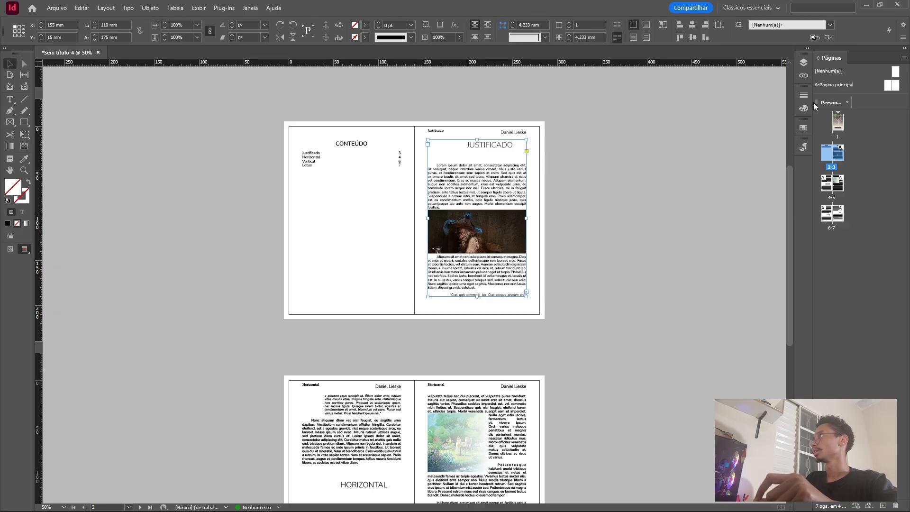
Show the document's linked files and view the link information for capa.jpg.
left_click(801, 76)
scroll(644, 140, "down", 3)
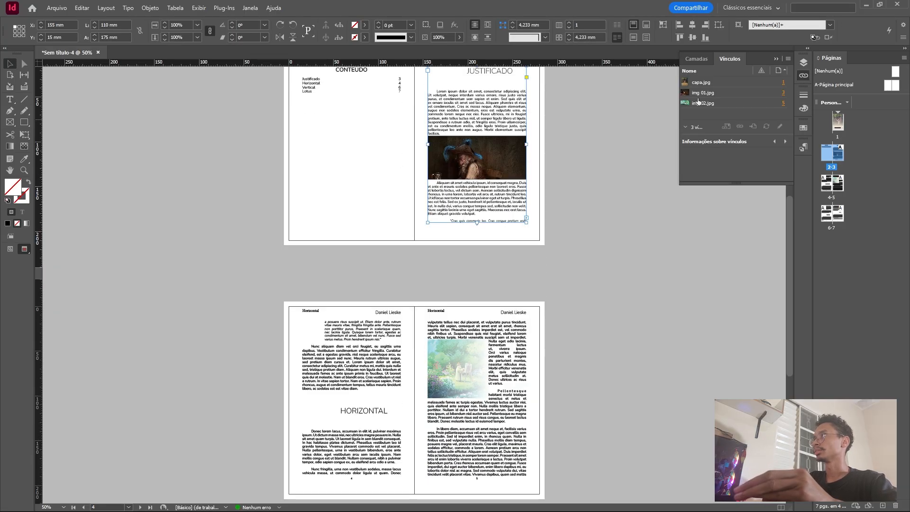
left_click(773, 84)
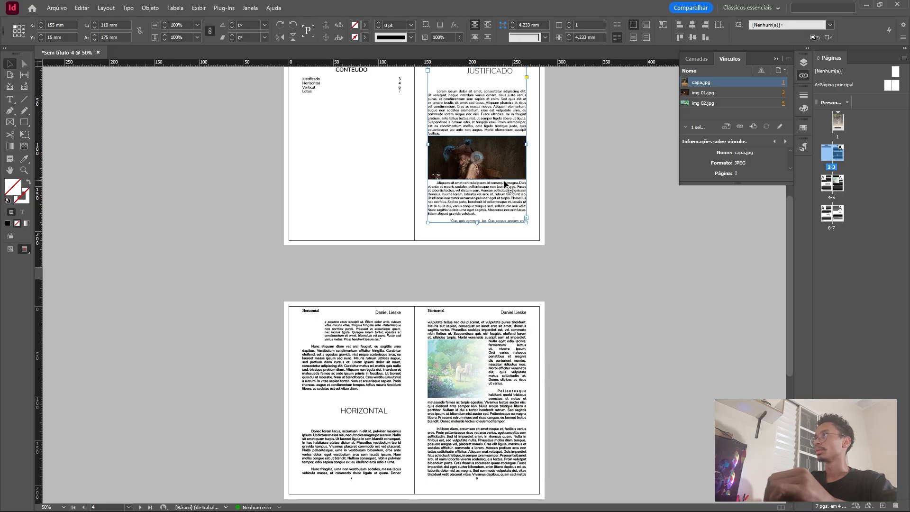
Try moving the cover image slightly within its frame, and undo that move.
scroll(461, 209, "up", 10)
scroll(461, 227, "up", 3)
left_click(445, 173)
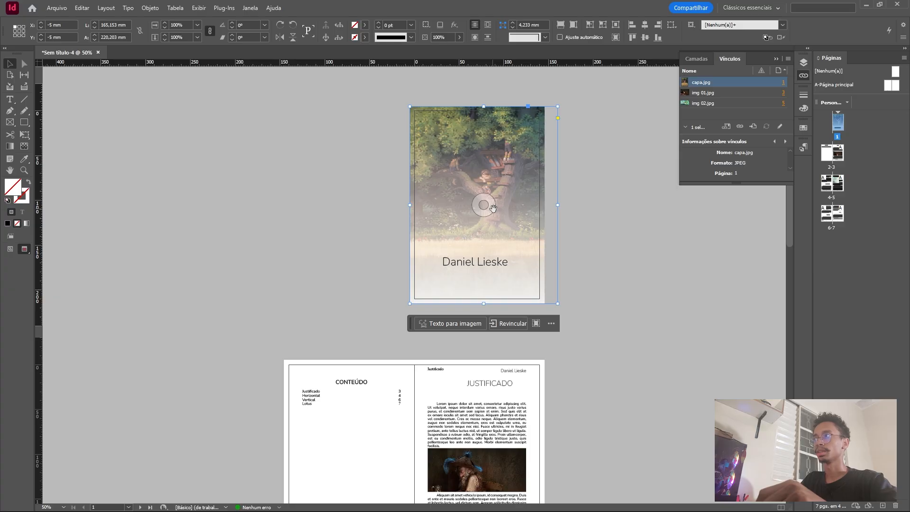
mouse_move(482, 205)
left_mouse_down()
mouse_move(474, 214)
mouse_move(482, 209)
left_mouse_up()
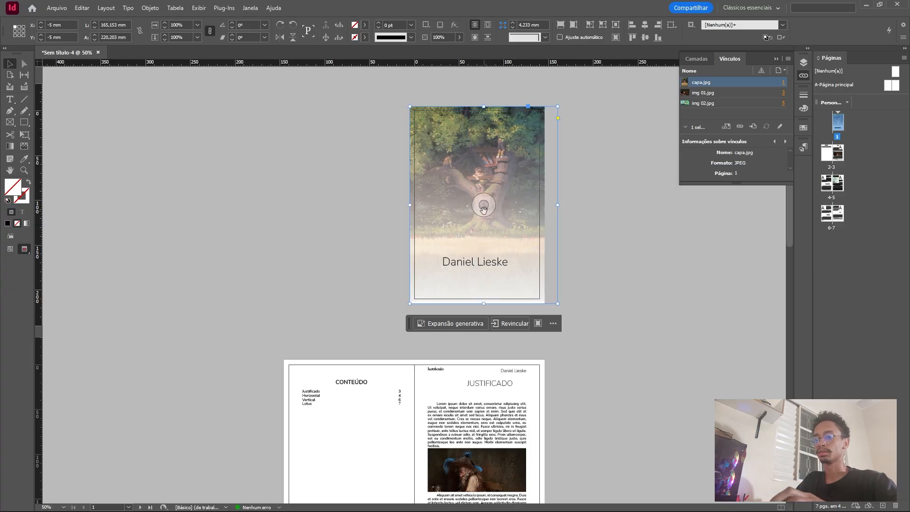
key("ctrl+z")
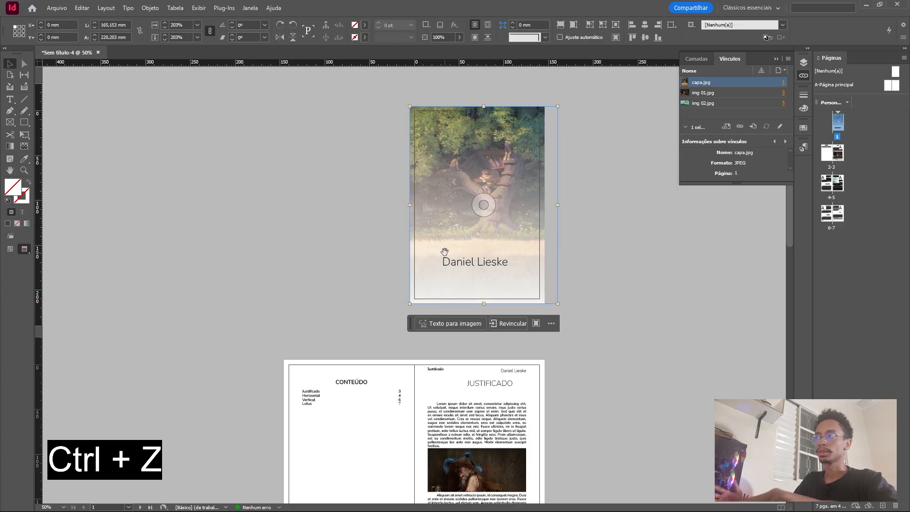
left_click(502, 214)
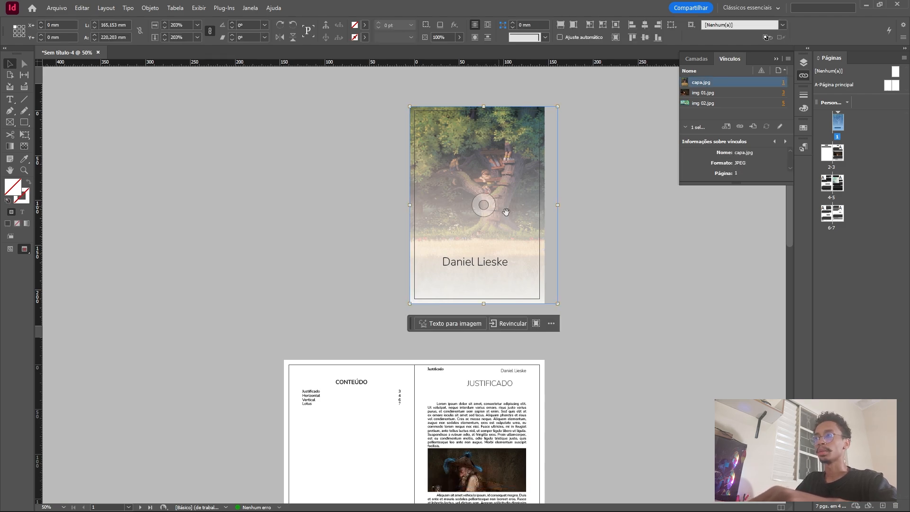
Look over the cover, the contents page and the first chapter page once more.
left_click(420, 210)
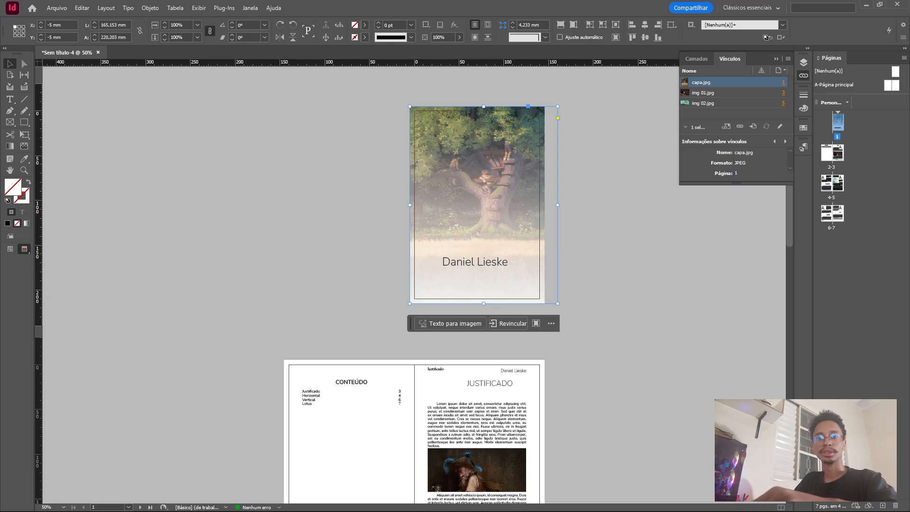
scroll(327, 236, "down", 3)
left_click(386, 319)
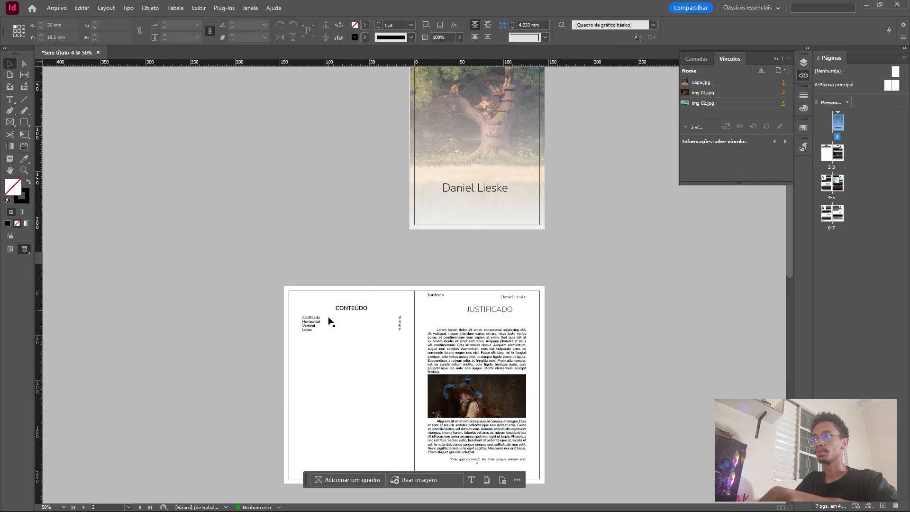
scroll(403, 284, "down", 4)
left_click(341, 270)
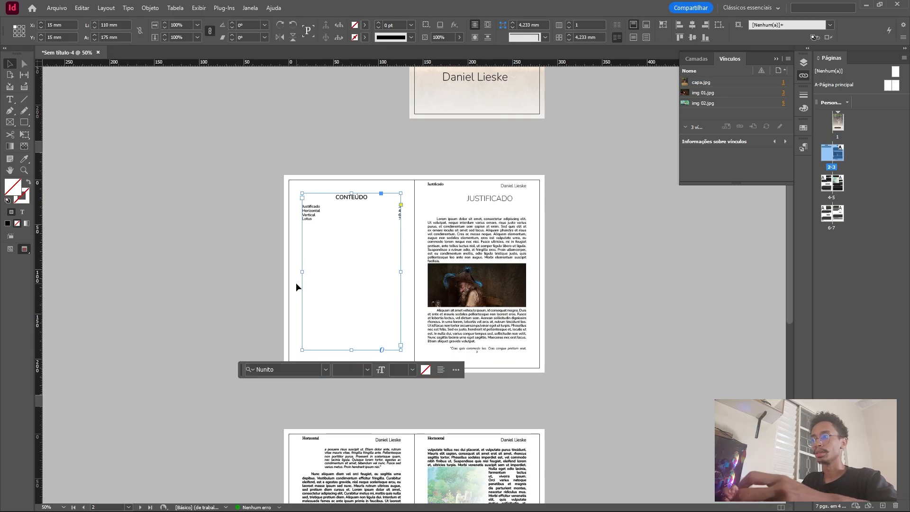
scroll(296, 283, "down", 3)
left_click(353, 318)
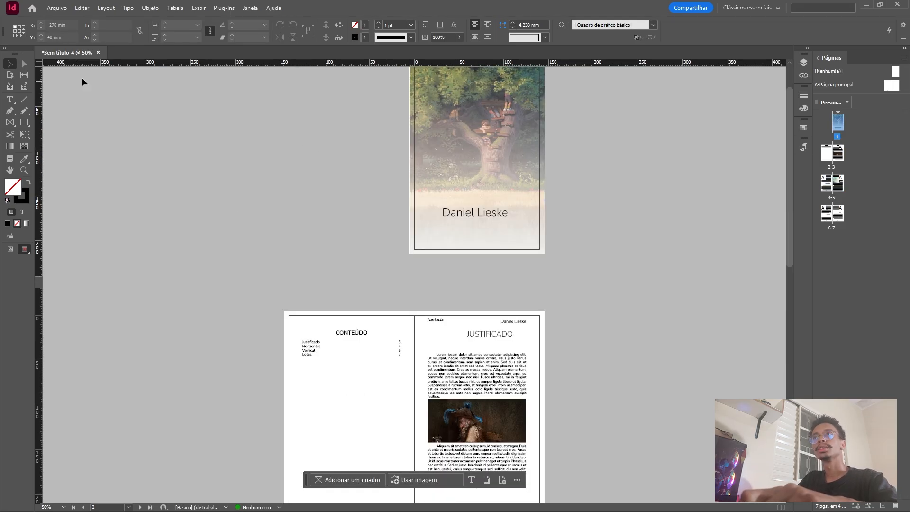
left_click_drag(348, 143, 610, 361)
scroll(522, 330, "down", 2)
left_click_drag(213, 195, 528, 320)
scroll(531, 323, "down", 2)
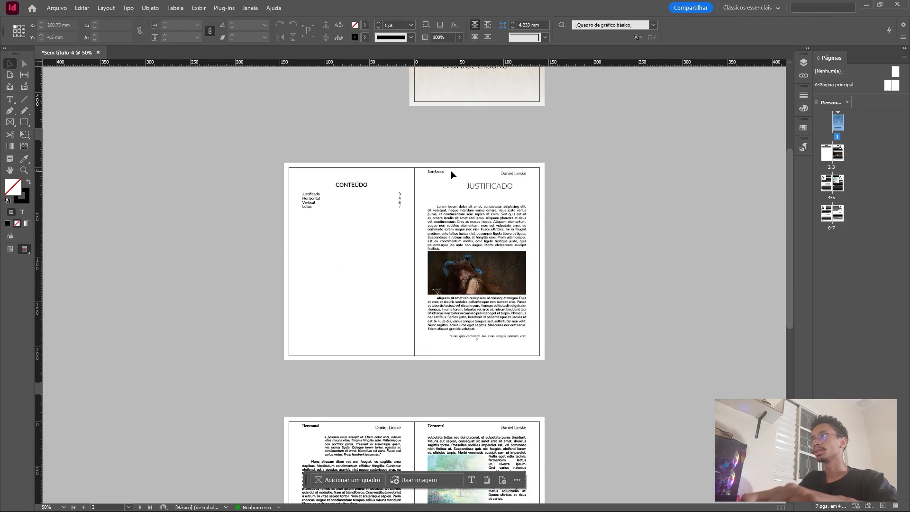
left_click(226, 168)
scroll(254, 211, "down", 2)
scroll(255, 211, "up", 4)
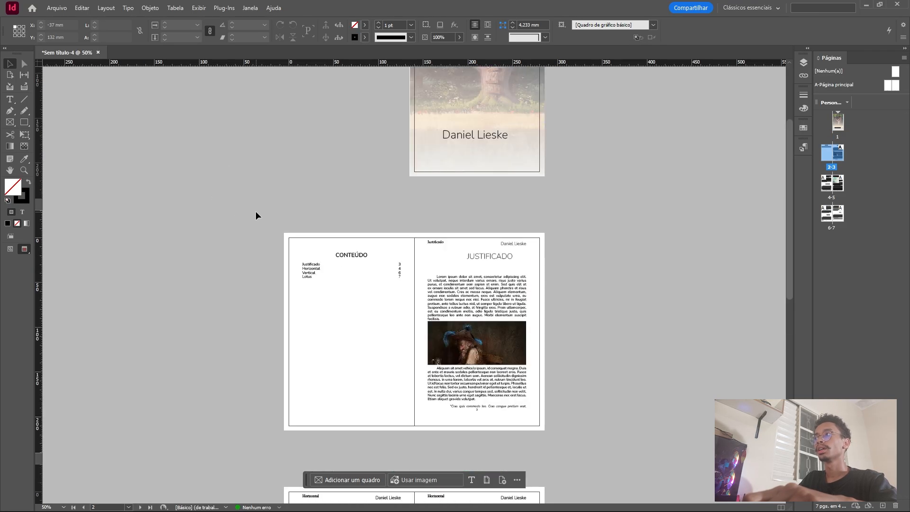
scroll(258, 210, "down", 3)
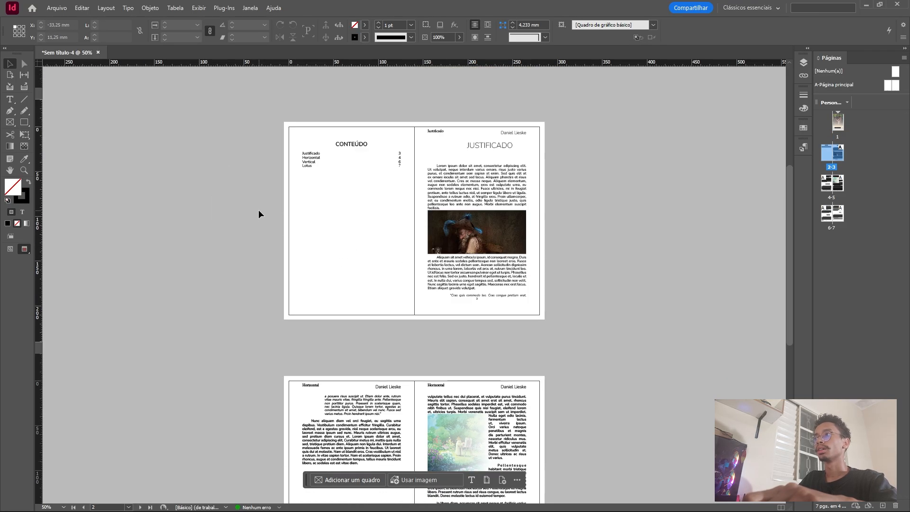
Start exporting the document and show the available file formats.
left_click(58, 11)
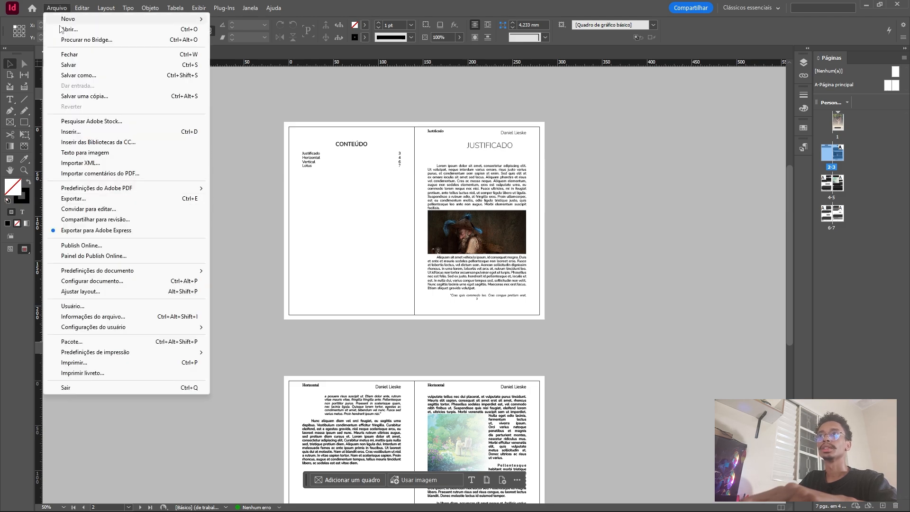
left_click(121, 198)
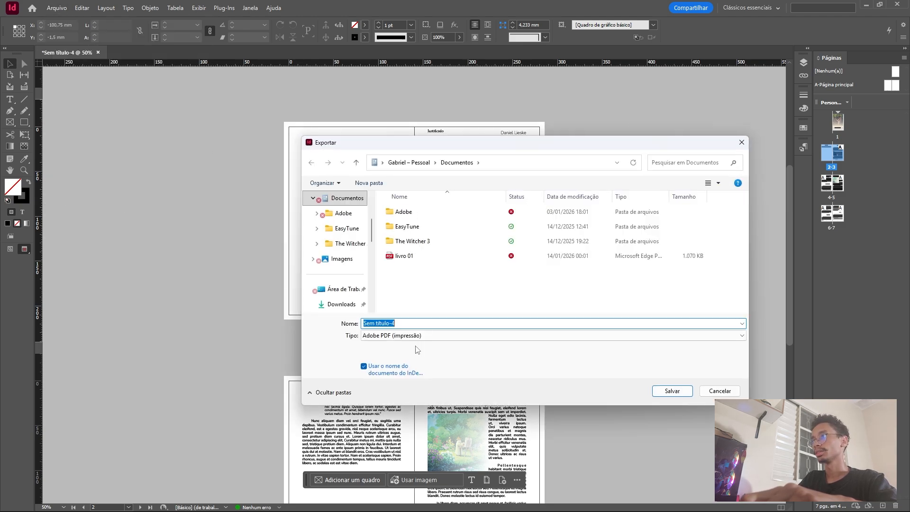
left_click(419, 335)
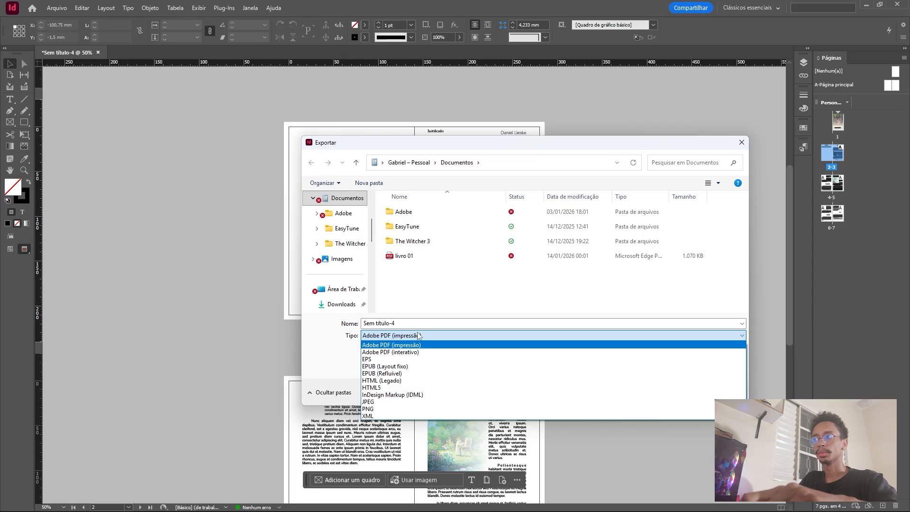
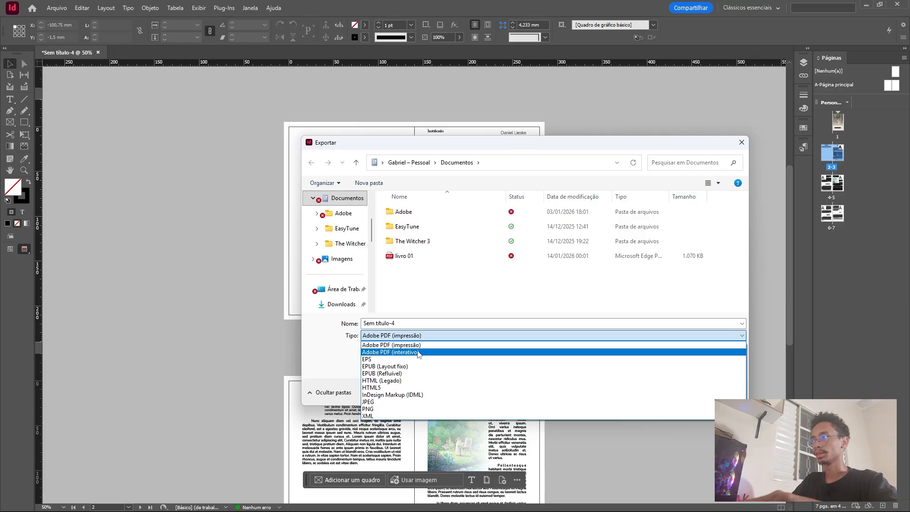
Set the export format to Adobe PDF (impressão), name the file "livro 02", and proceed to the PDF export settings.
left_click(424, 351)
left_click(410, 336)
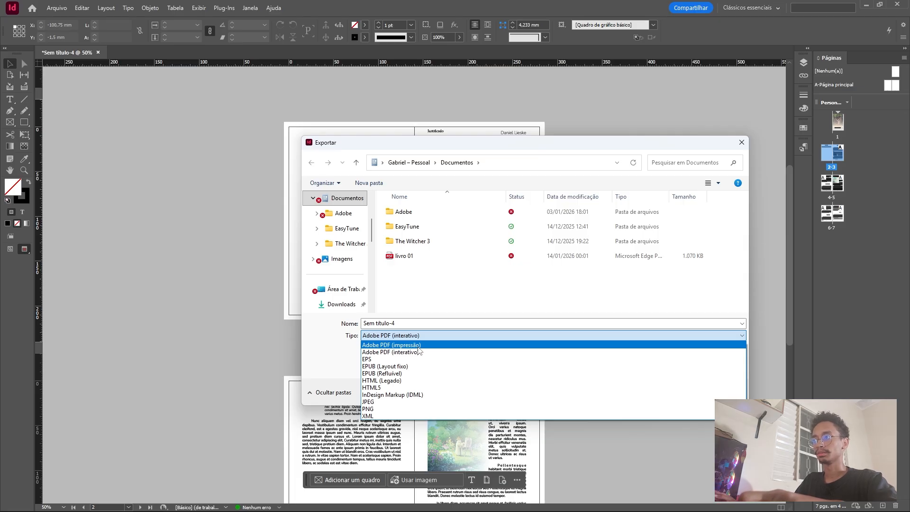
left_click(417, 345)
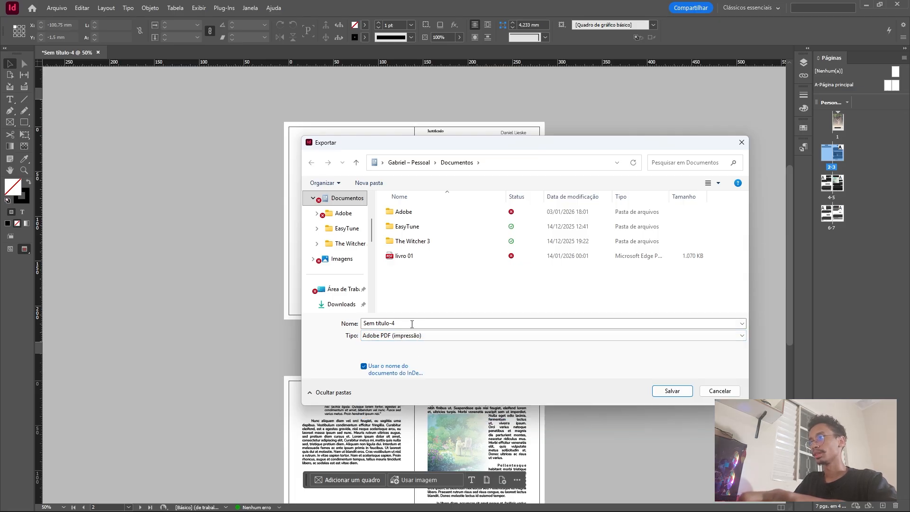
left_click(384, 324)
type("l")
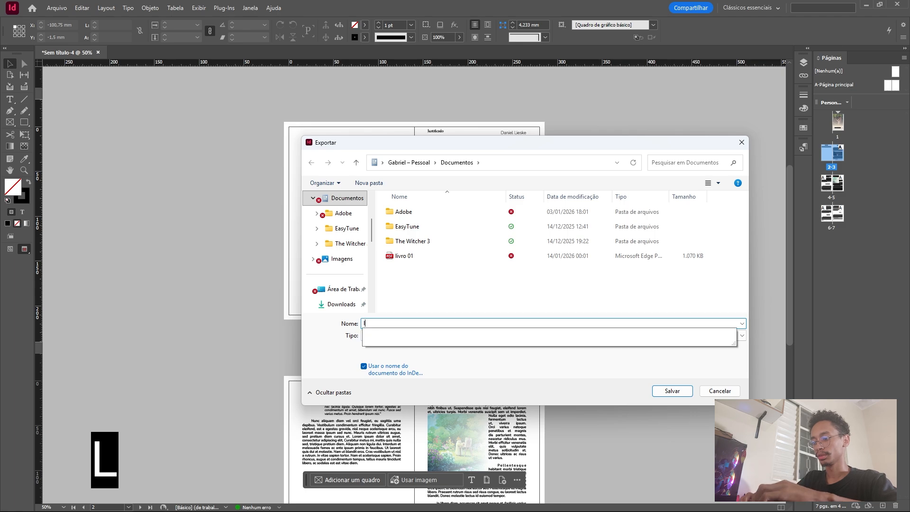
type("ivro 02")
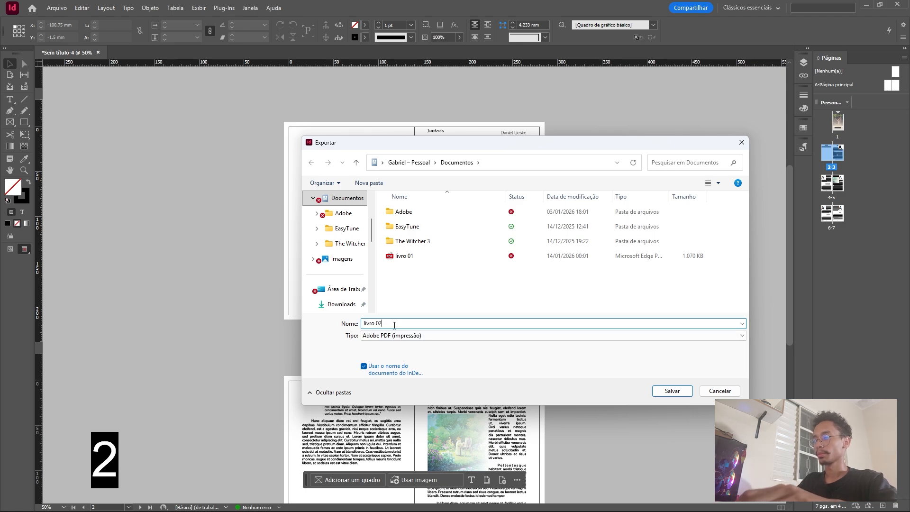
left_click(671, 392)
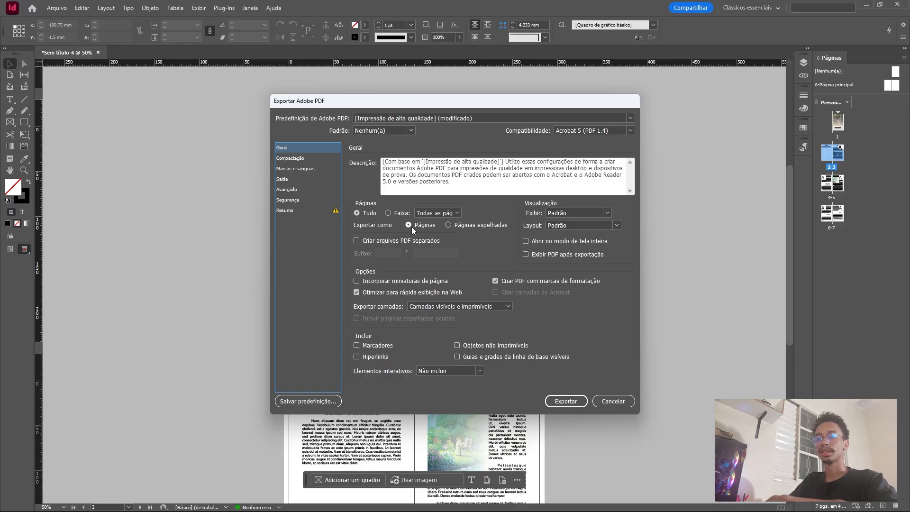
Set the PDF to export as spreads (Páginas espelhadas), keeping the page range on all pages.
left_click(449, 225)
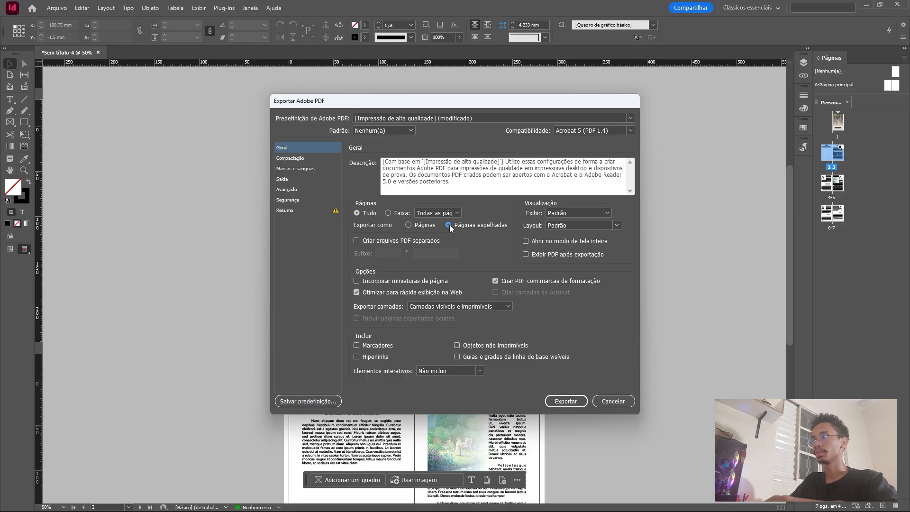
left_click(457, 213)
left_click(457, 213)
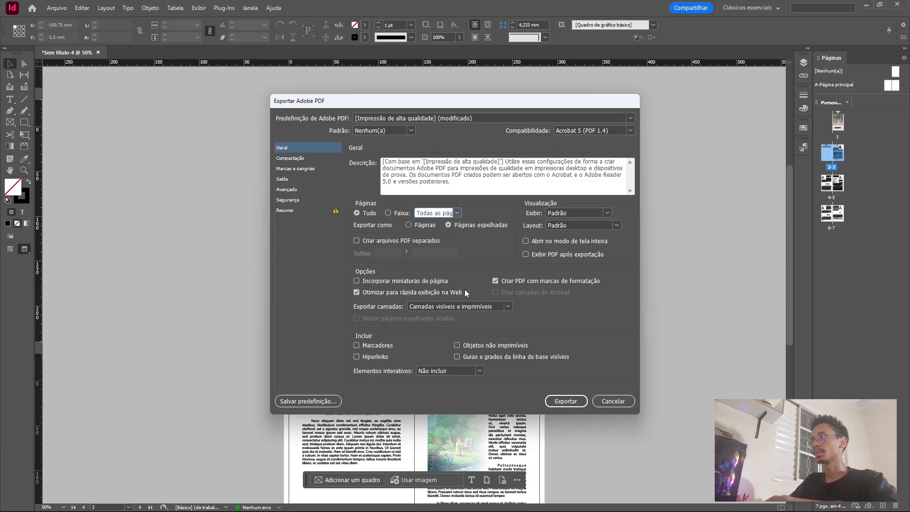
Review the compression settings and highlight the resolution value for colour images.
left_click(298, 159)
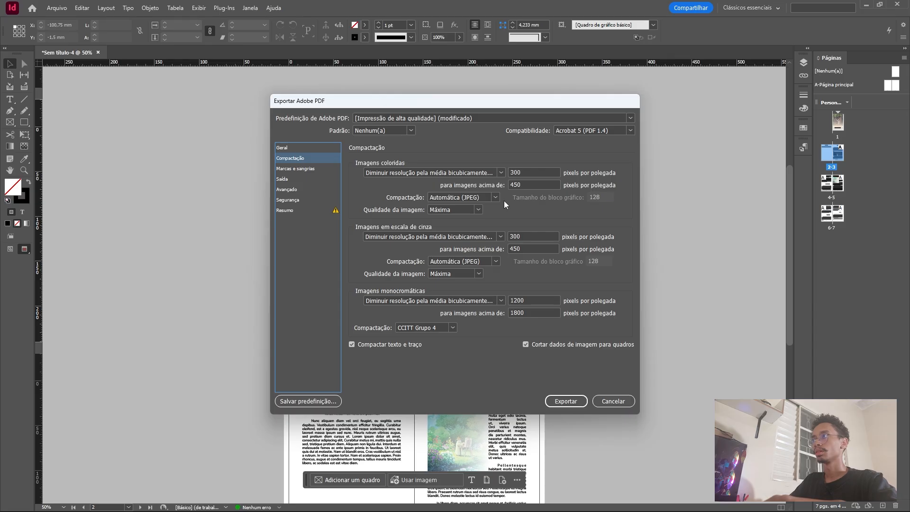
left_click(529, 171)
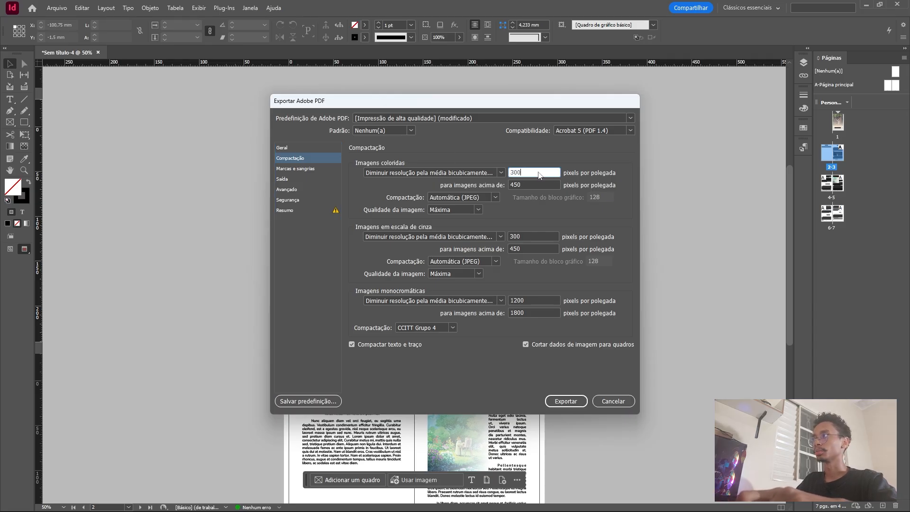
left_click_drag(523, 175, 502, 175)
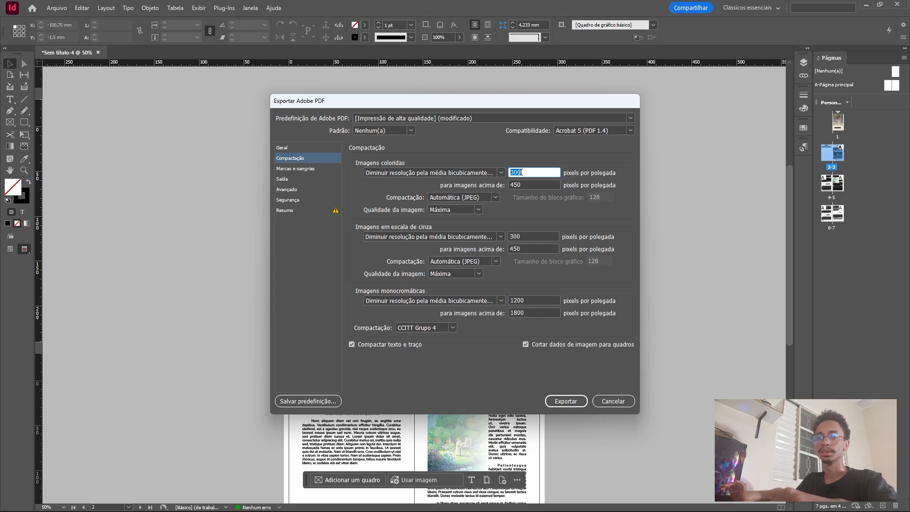
Try turning off the use of the document's bleed settings for the PDF, and turn it back on.
left_click(292, 169)
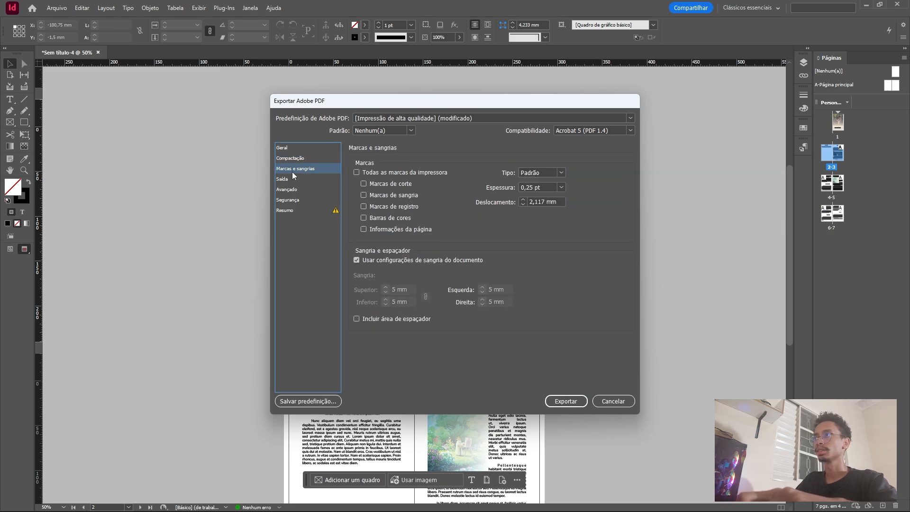
left_click(357, 260)
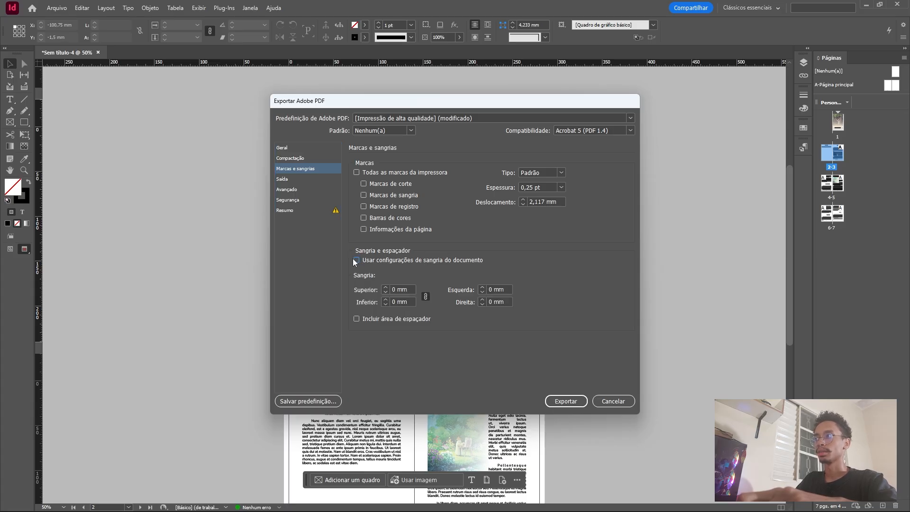
left_click(362, 262)
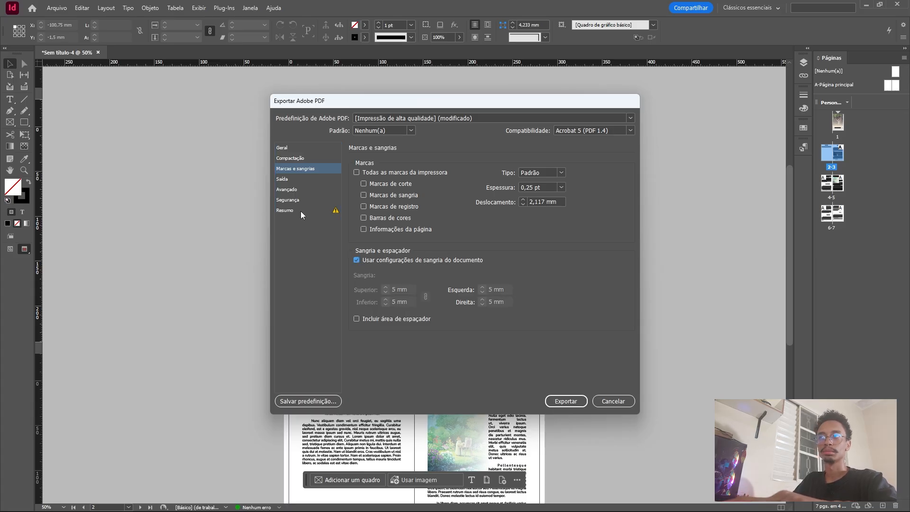
Review the output, preset, security and advanced settings, and export the PDF.
left_click(294, 180)
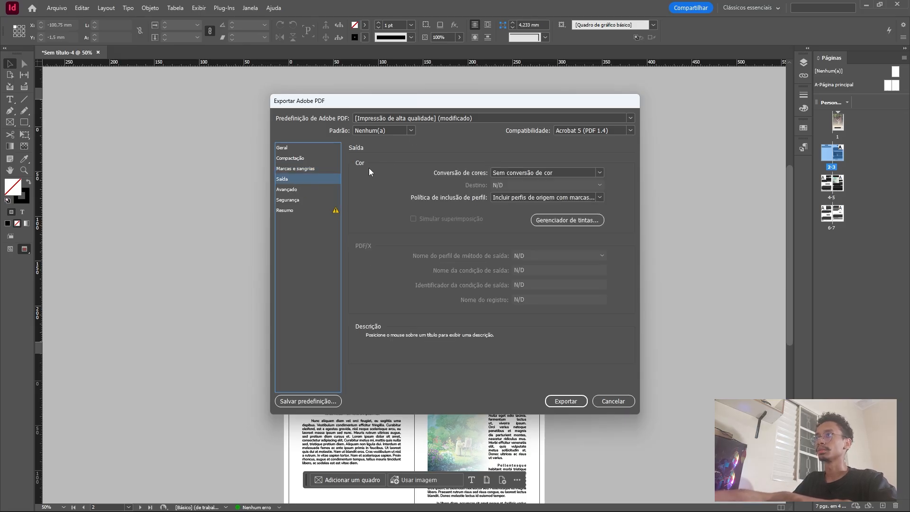
left_click(434, 117)
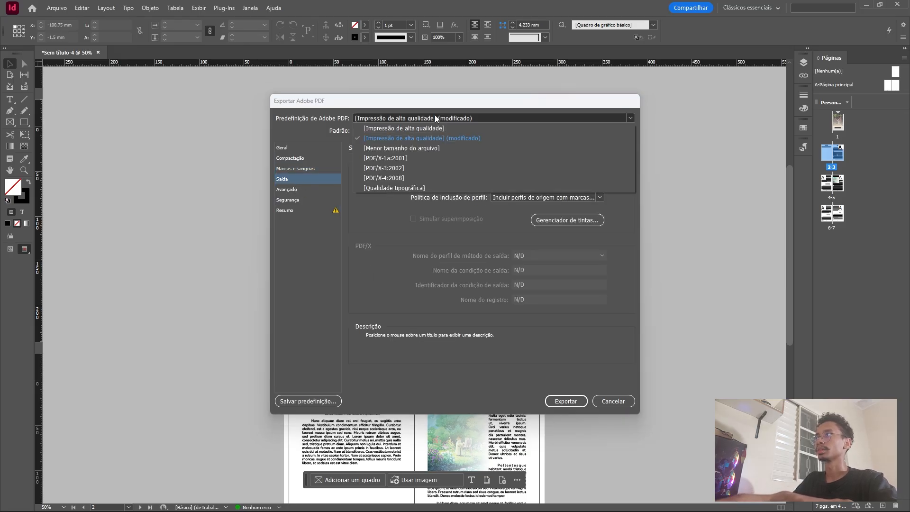
left_click(296, 190)
left_click(294, 201)
left_click(294, 207)
left_click(295, 195)
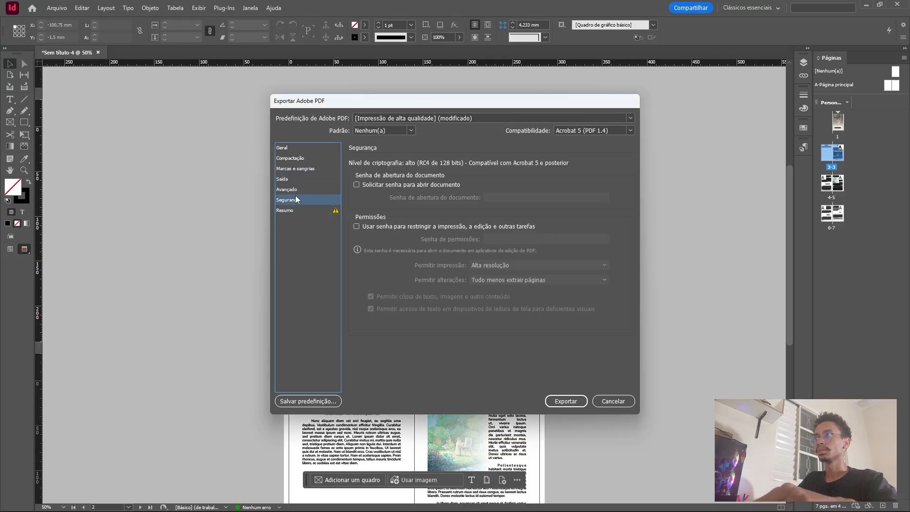
left_click(295, 189)
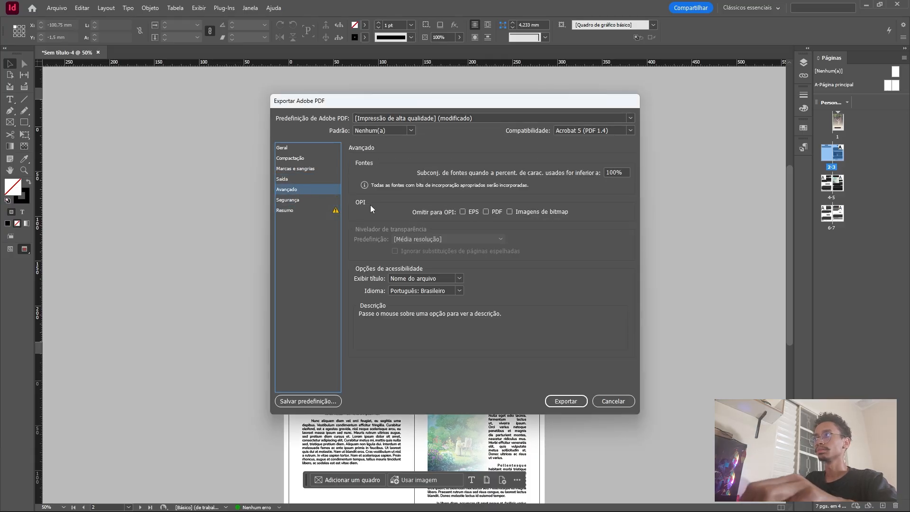
left_click(559, 401)
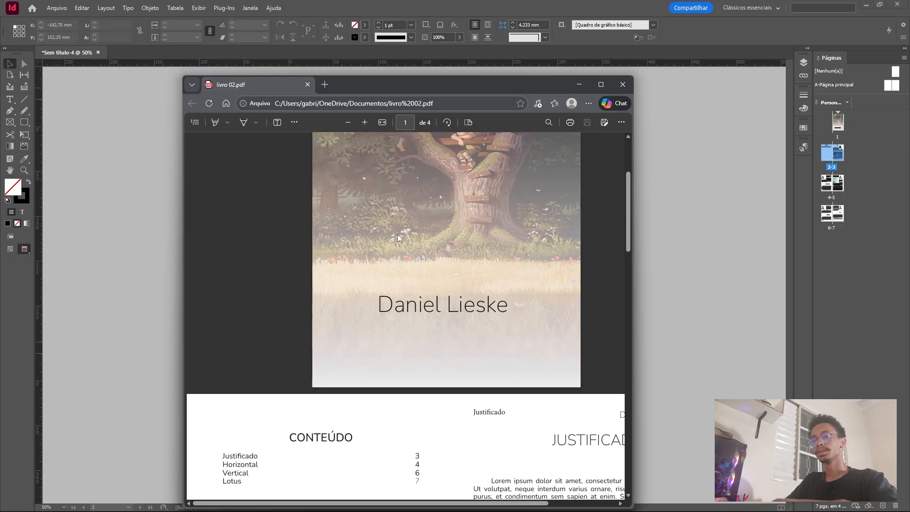
Maximize the exported livro 02.pdf in the browser and examine its cover and the CONTEÚDO page.
left_click_drag(424, 89, 426, 2)
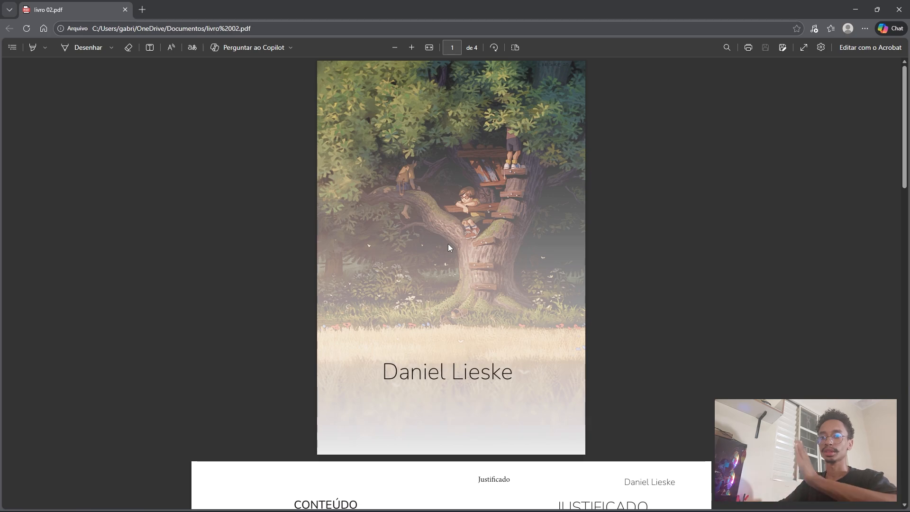
scroll(459, 256, "down", 8)
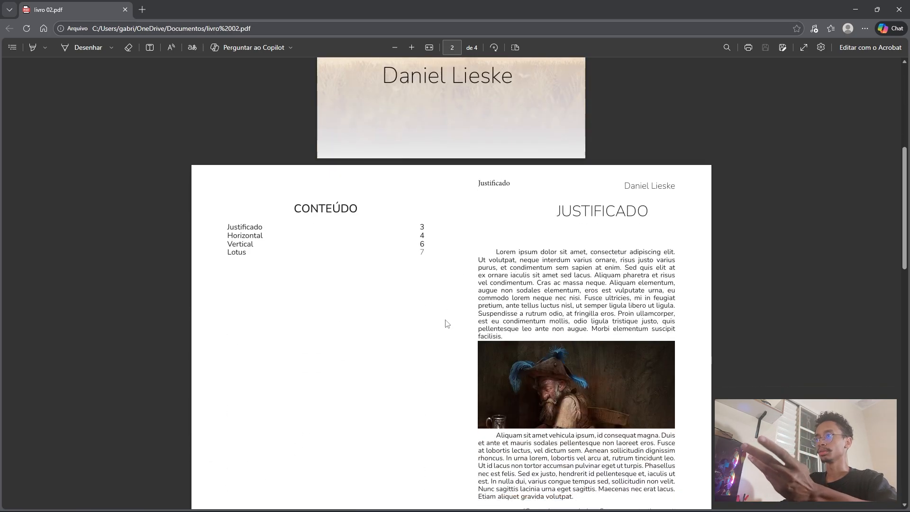
scroll(344, 227, "up", 2)
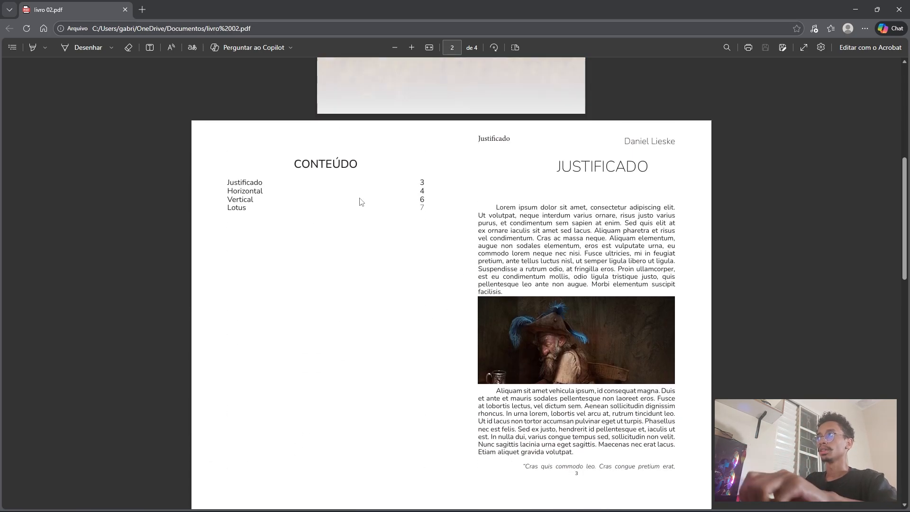
scroll(345, 227, "down", 2)
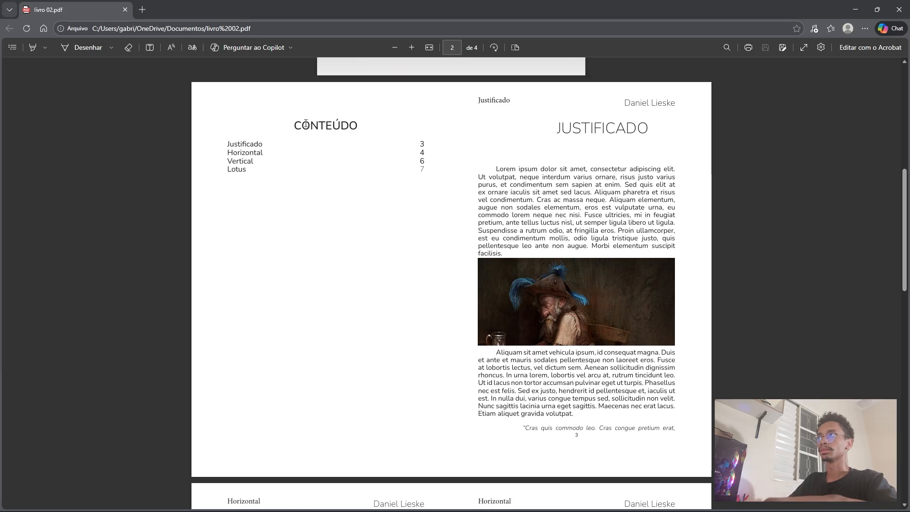
left_click_drag(292, 126, 377, 165)
left_click(379, 164)
left_click_drag(304, 132, 397, 146)
Examine the Justificado page and the Horizontal spread in the exported PDF.
scroll(493, 154, "down", 2)
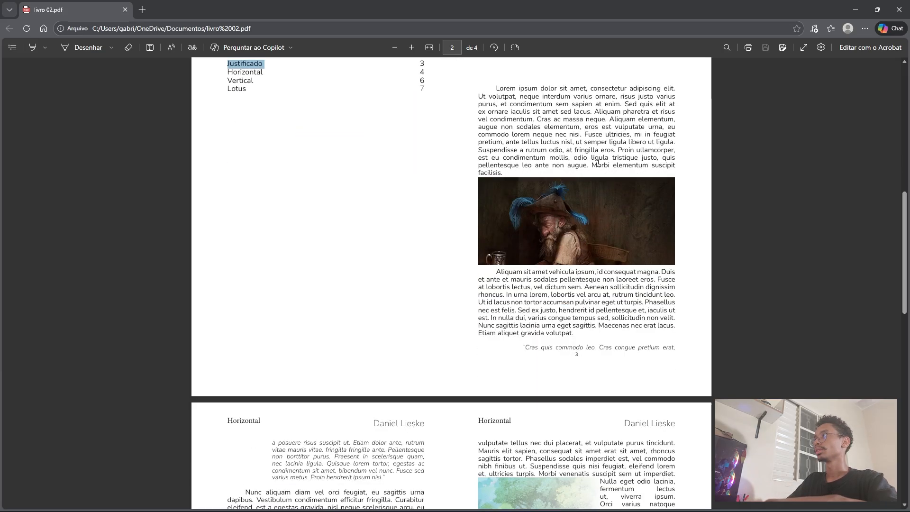
scroll(496, 155, "up", 3)
left_click_drag(496, 155, 647, 401)
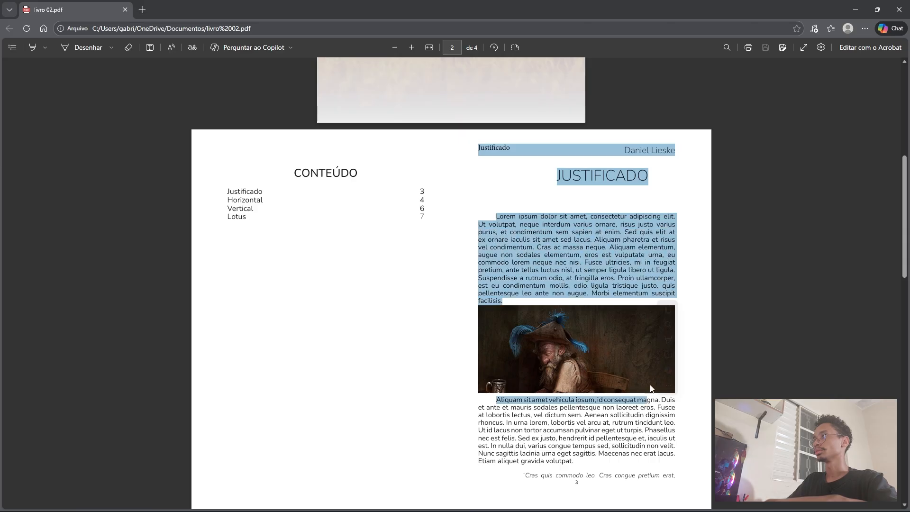
scroll(554, 342, "down", 3)
left_click(554, 342)
scroll(398, 282, "down", 6)
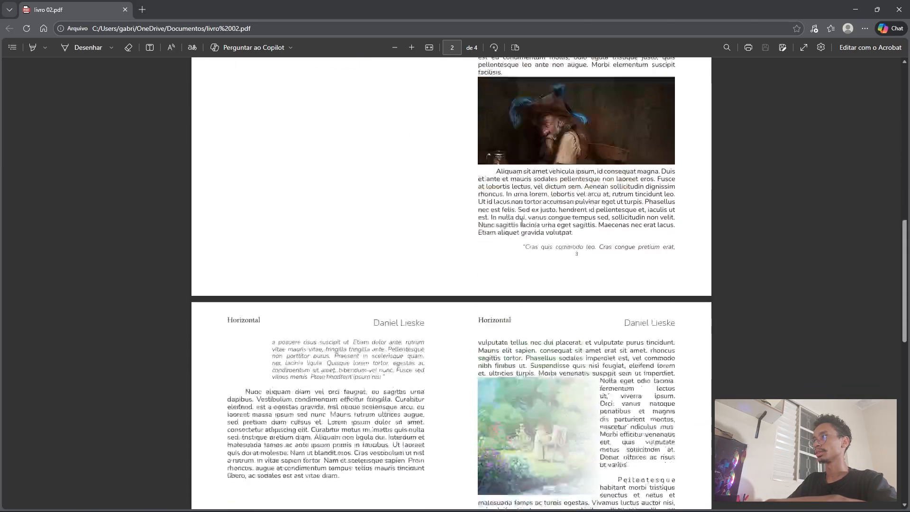
scroll(571, 310, "down", 3)
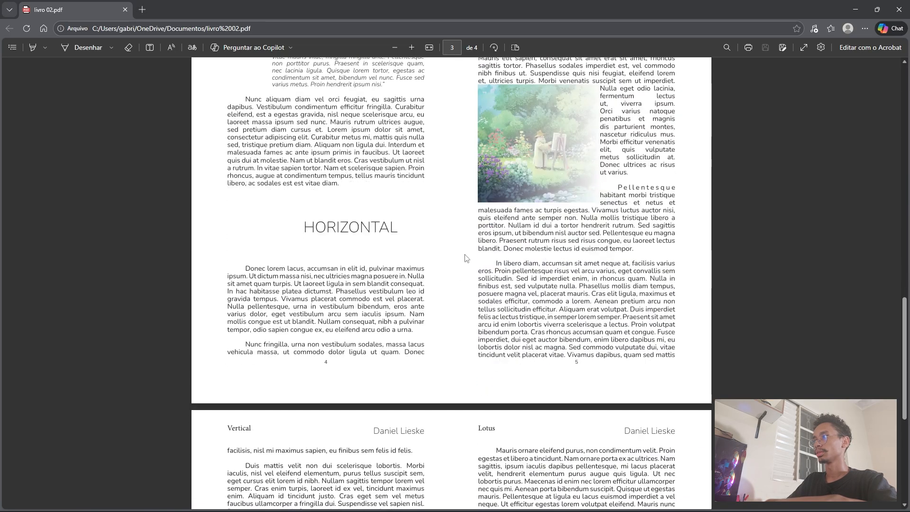
Examine the Vertical and Lotus spread in the PDF, highlighting its body text, running headers and chapter title.
scroll(367, 280, "down", 4)
left_click_drag(320, 276, 423, 329)
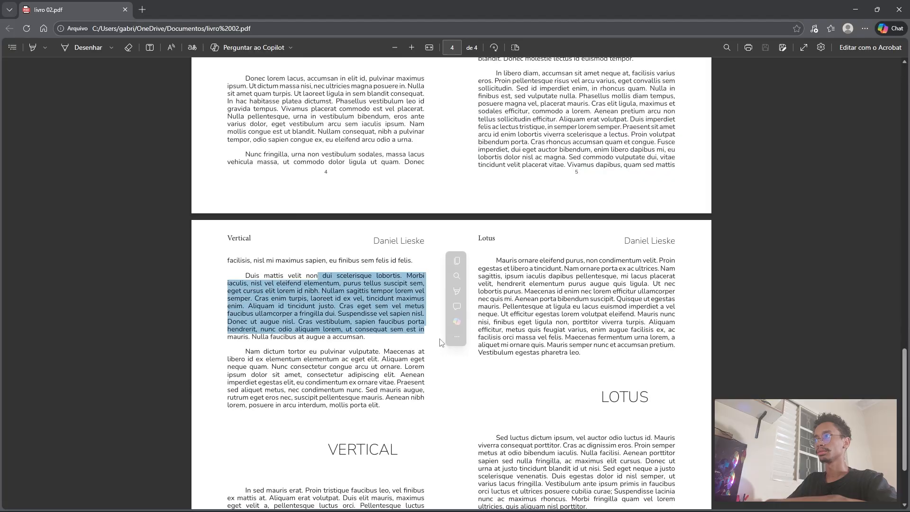
scroll(417, 265, "down", 3)
left_click(378, 139)
left_click_drag(375, 137, 423, 137)
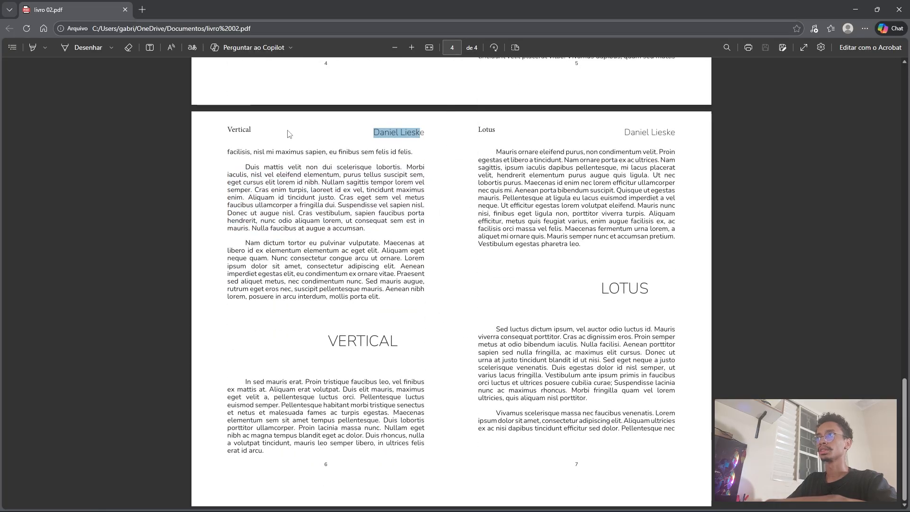
left_click(308, 136)
left_click_drag(228, 131, 289, 142)
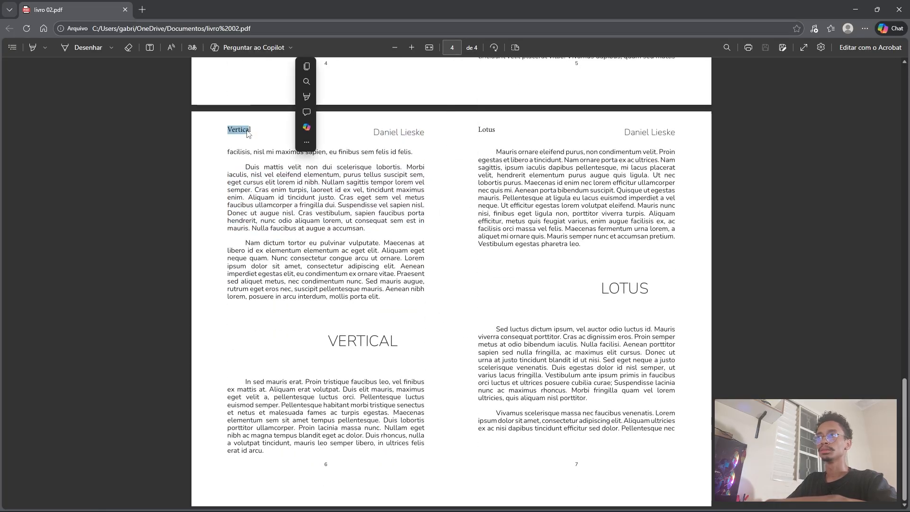
left_click_drag(328, 341, 389, 343)
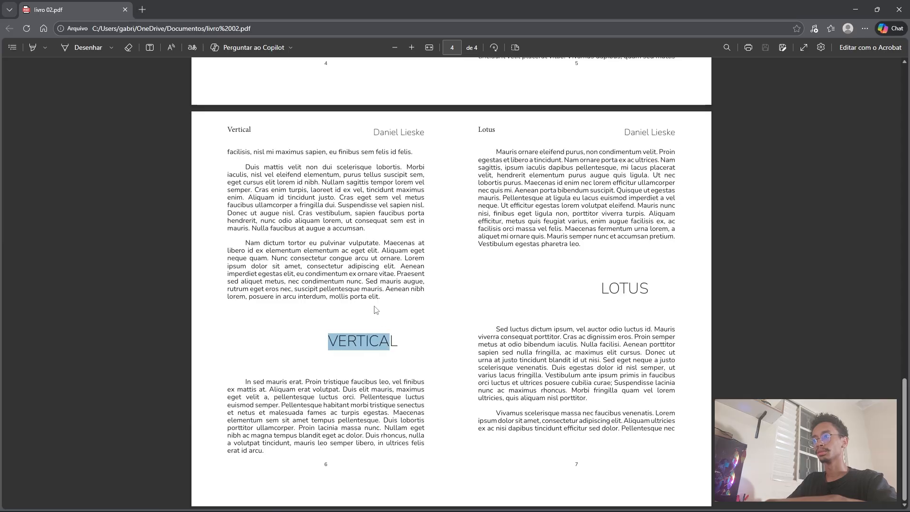
left_click_drag(375, 435, 383, 440)
scroll(611, 451, "up", 6)
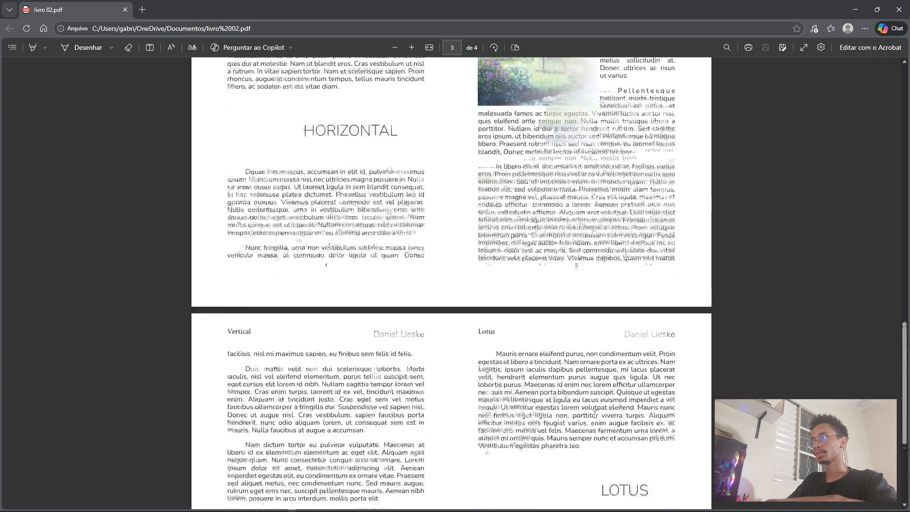
Switch back to InDesign and look over the cover and each spread, selecting their contents to point them out.
key("alt+Tab")
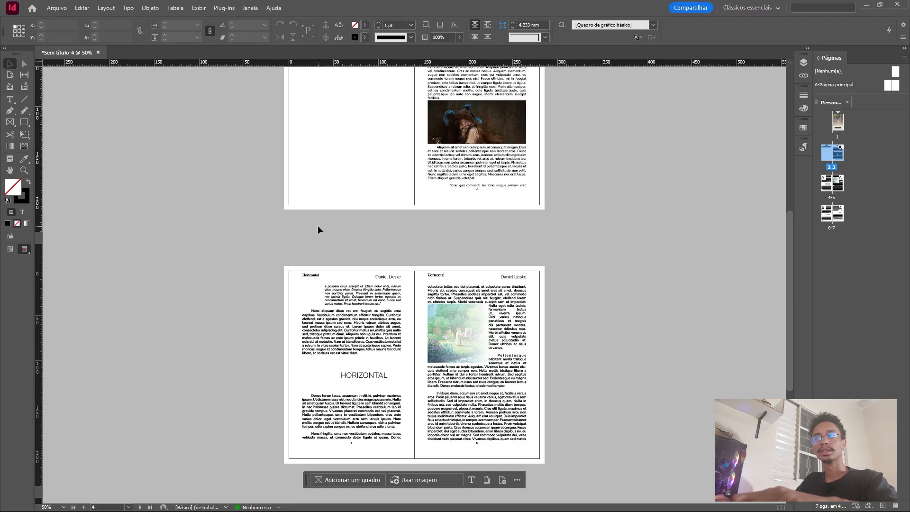
scroll(151, 189, "up", 5)
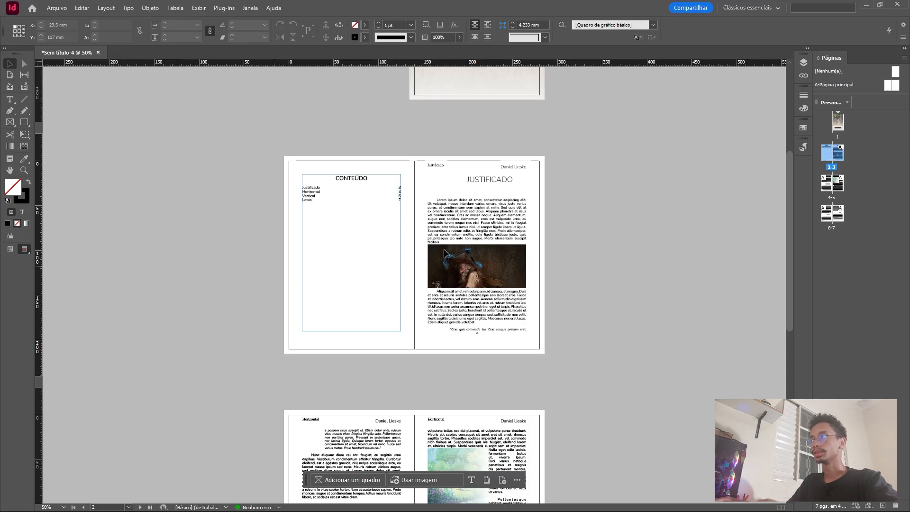
scroll(516, 191, "up", 4)
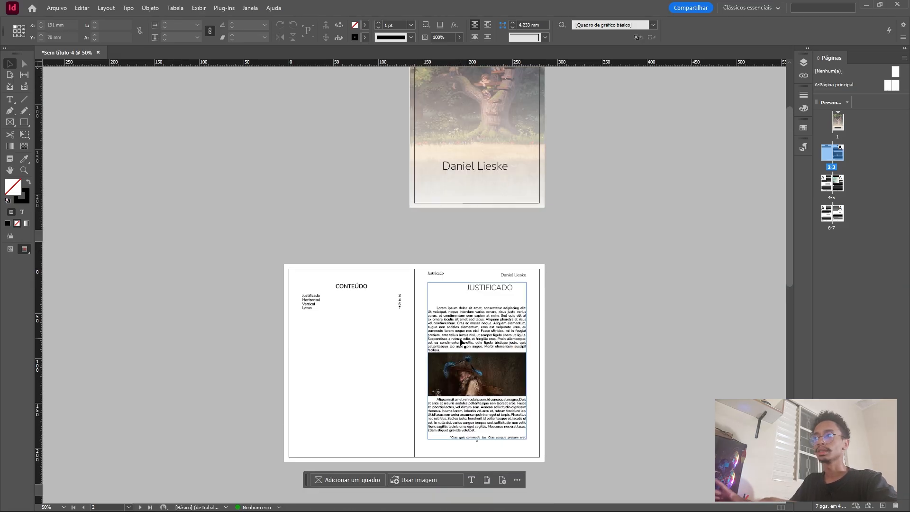
scroll(460, 340, "up", 3)
left_click(496, 159)
scroll(493, 200, "down", 4)
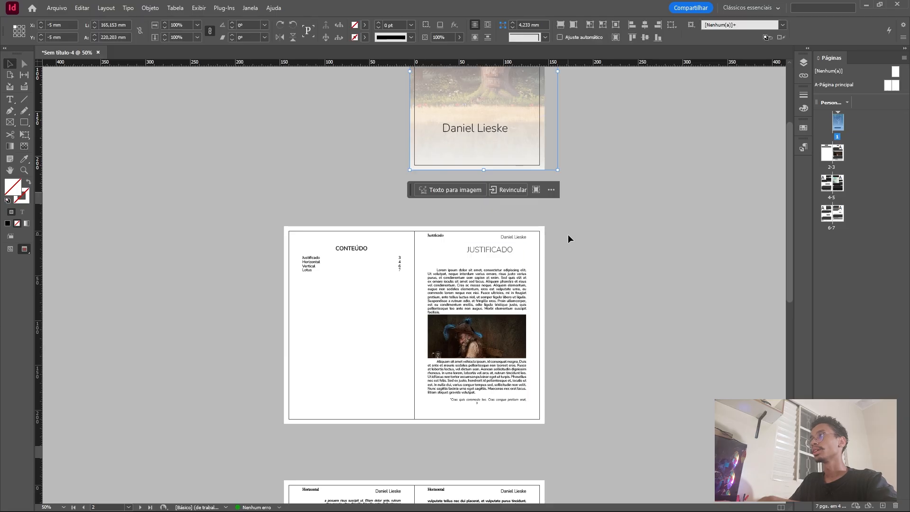
left_click_drag(568, 234, 332, 422)
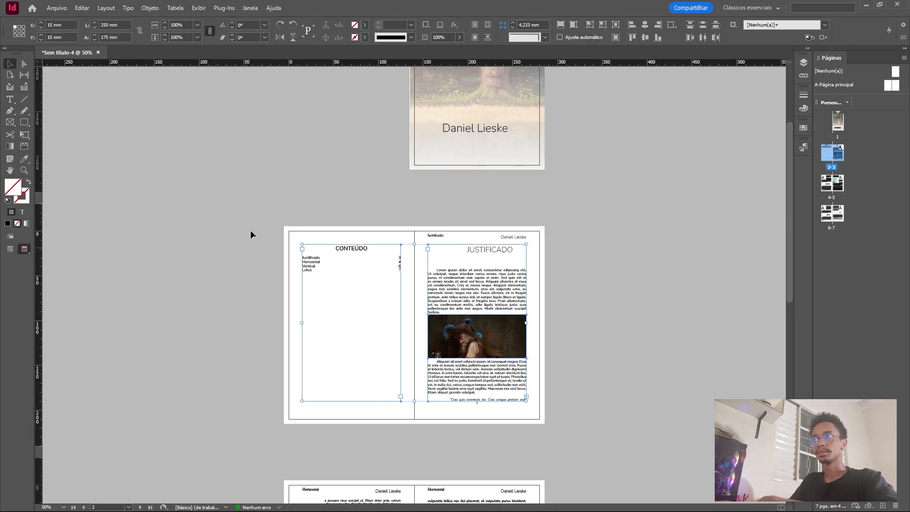
scroll(569, 421, "down", 10)
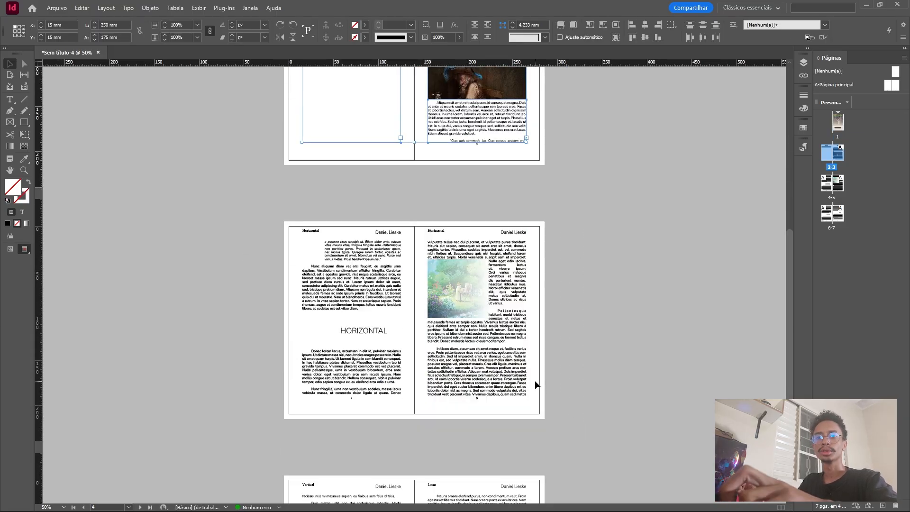
left_click_drag(581, 212, 253, 428)
scroll(256, 424, "down", 8)
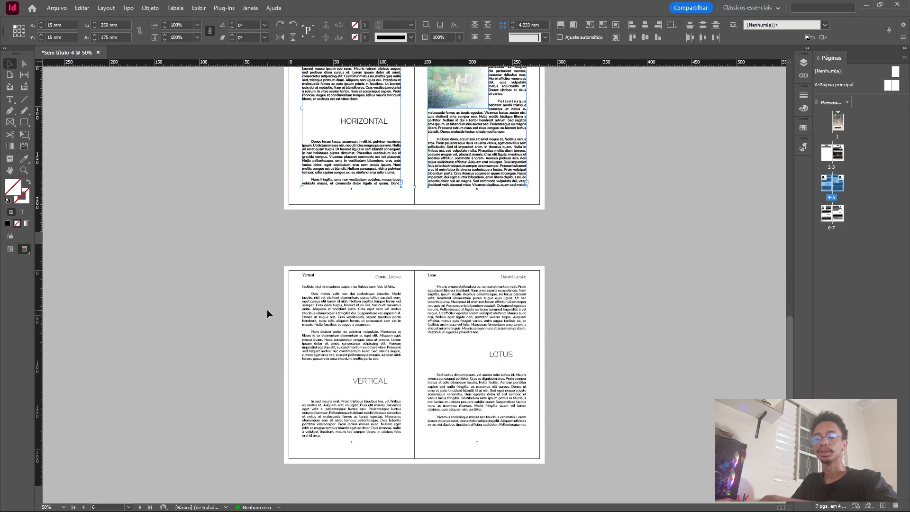
left_click(553, 422)
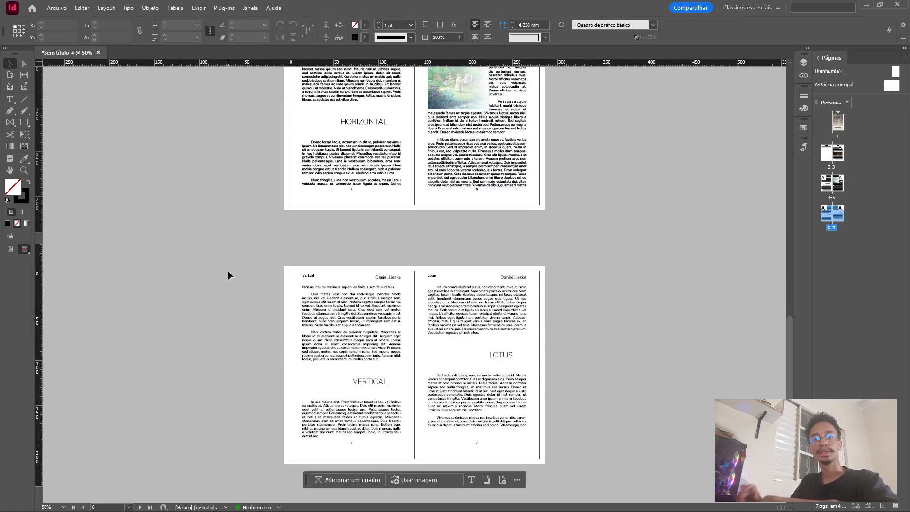